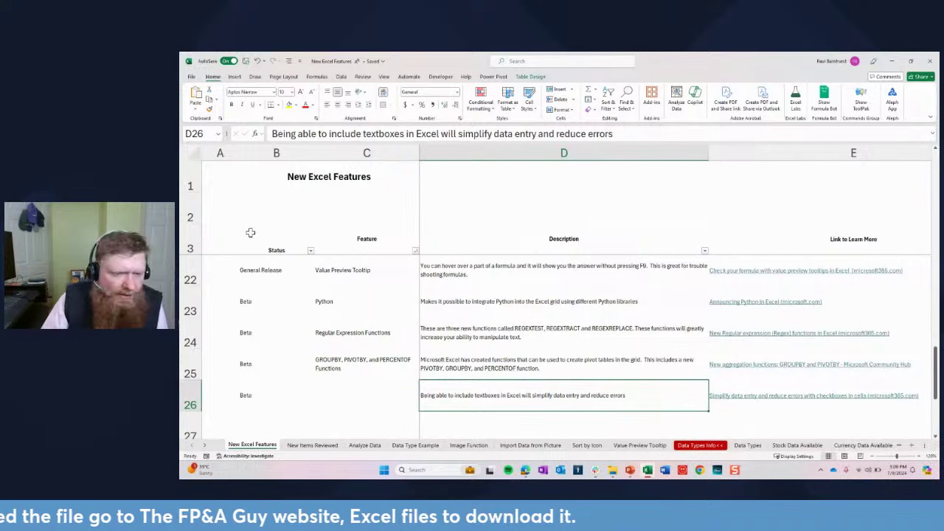
Step: Shrink row 2 above the column headers on the New Excel Features sheet to a thin sliver
{"action": "scroll", "coordinate": [345, 244], "scroll_direction": "up", "scroll_amount": 6}
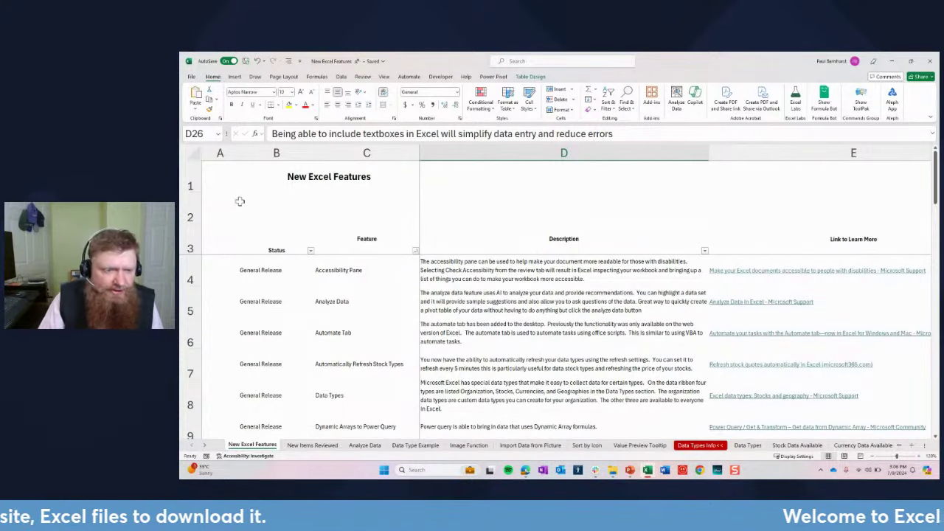
{"action": "left_click_drag", "start_coordinate": [191, 223], "coordinate": [191, 192]}
{"action": "left_click", "coordinate": [334, 164]}
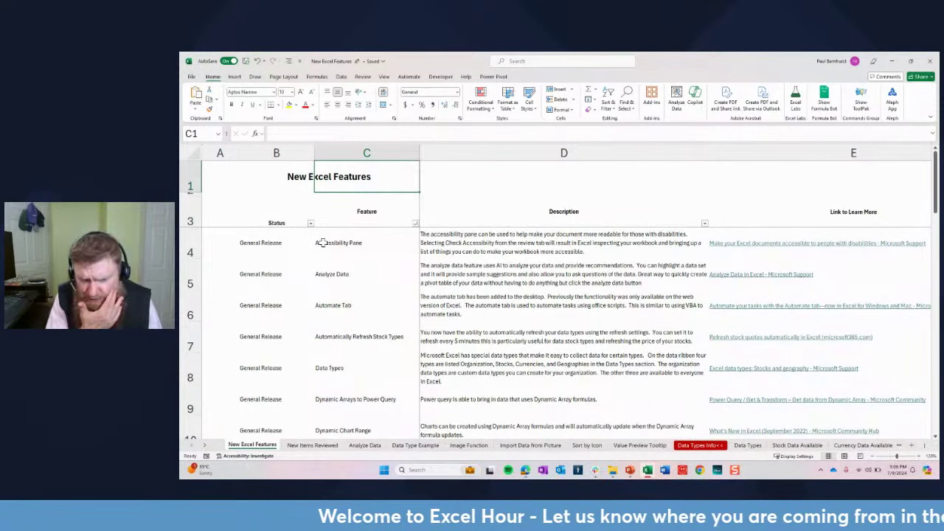
Step: Review the status, feature, description, link and image columns of the New Excel Features list, plus the New Items Reviewed sheet
{"action": "left_click", "coordinate": [272, 244]}
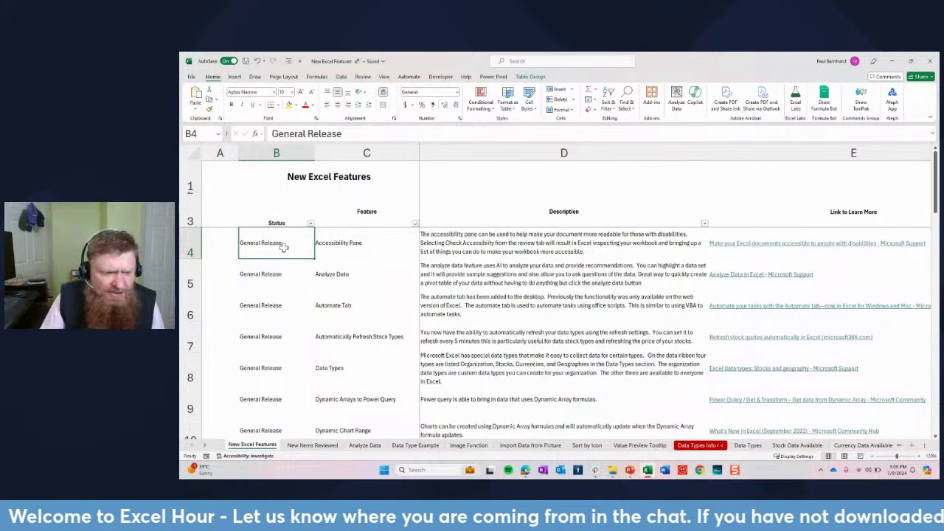
{"action": "scroll", "coordinate": [284, 263], "scroll_direction": "down", "scroll_amount": 12}
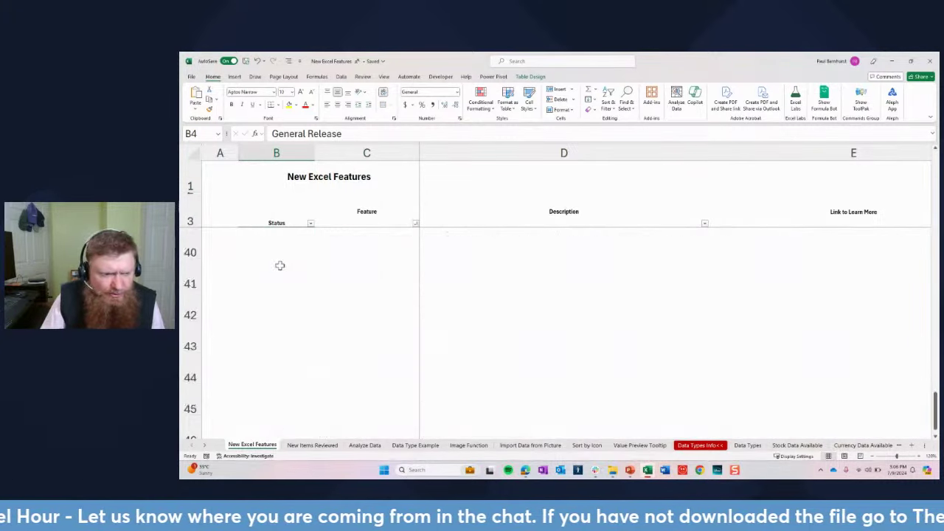
{"action": "scroll", "coordinate": [280, 263], "scroll_direction": "up", "scroll_amount": 12}
{"action": "left_click", "coordinate": [345, 242]}
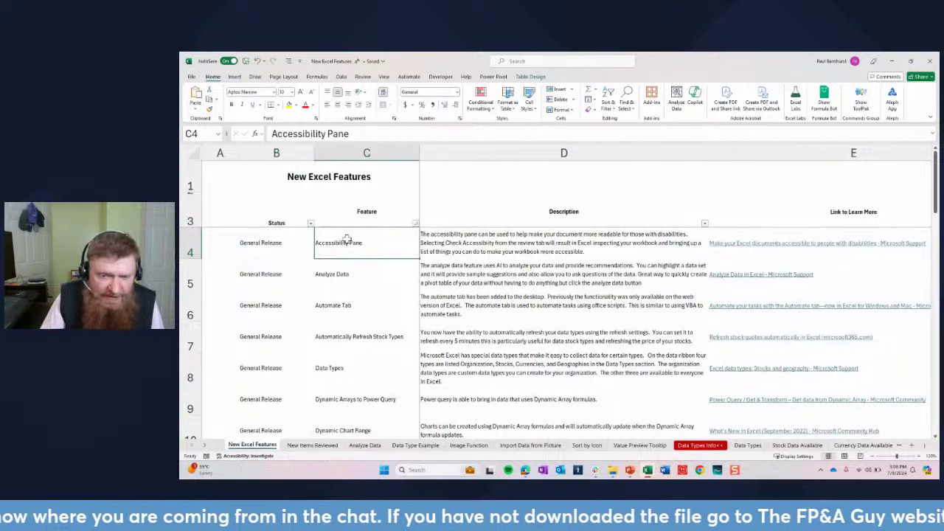
{"action": "left_click", "coordinate": [459, 243]}
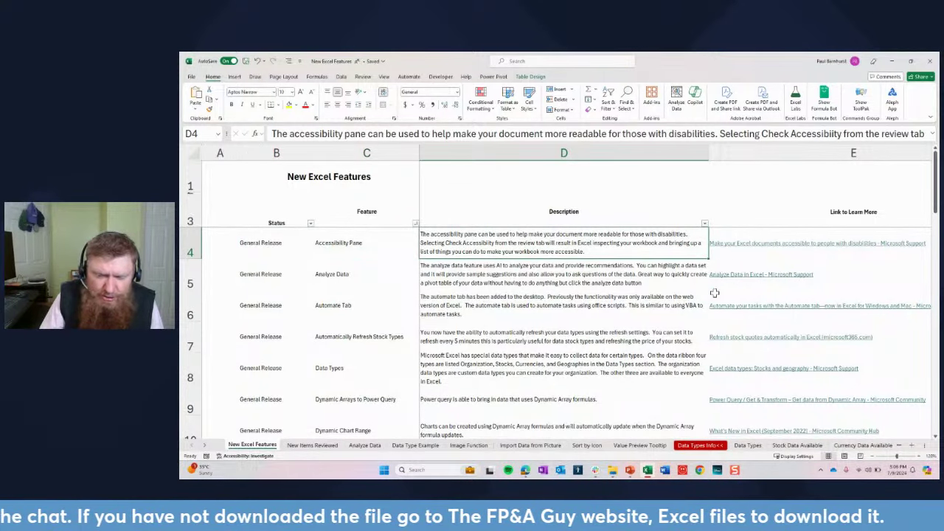
{"action": "left_click_drag", "start_coordinate": [915, 448], "coordinate": [892, 446]}
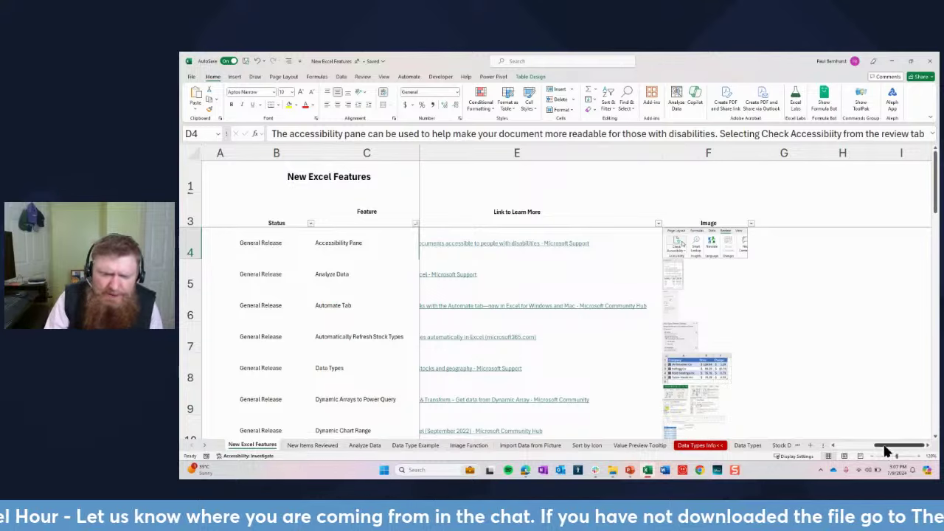
{"action": "left_click_drag", "start_coordinate": [887, 451], "coordinate": [848, 449]}
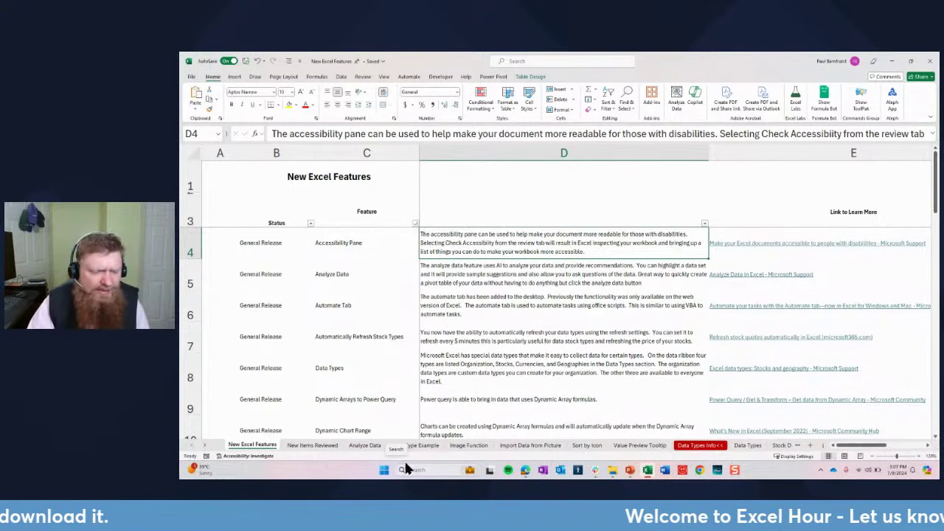
{"action": "left_click", "coordinate": [327, 443]}
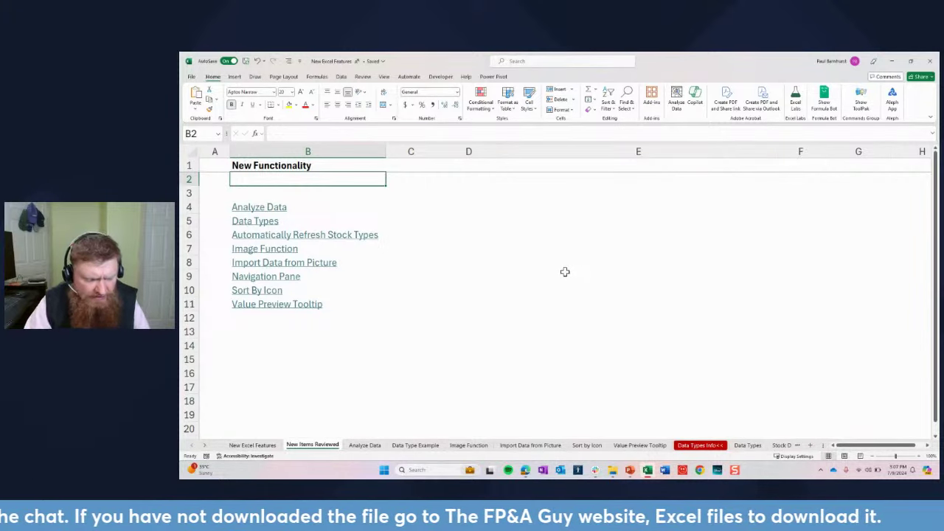
Step: Run Analyze Data on the product table in the Analyze Data sheet and widen its results to about twice their width
{"action": "left_click", "coordinate": [365, 445]}
{"action": "left_click", "coordinate": [750, 280]}
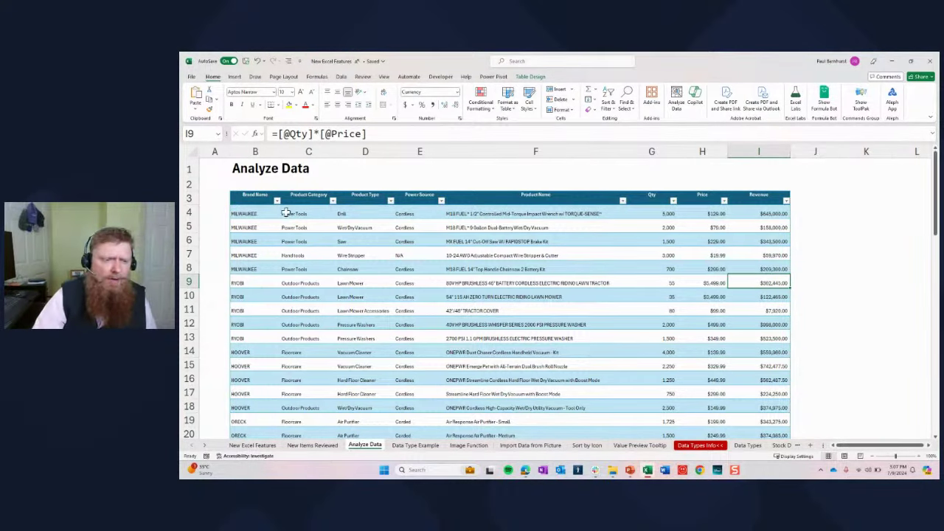
{"action": "left_click", "coordinate": [268, 199]}
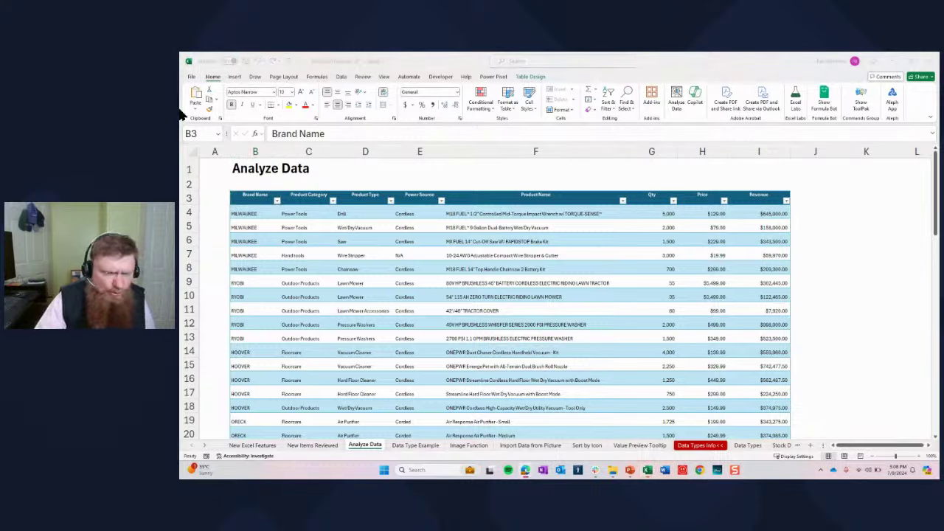
{"action": "left_click", "coordinate": [259, 200]}
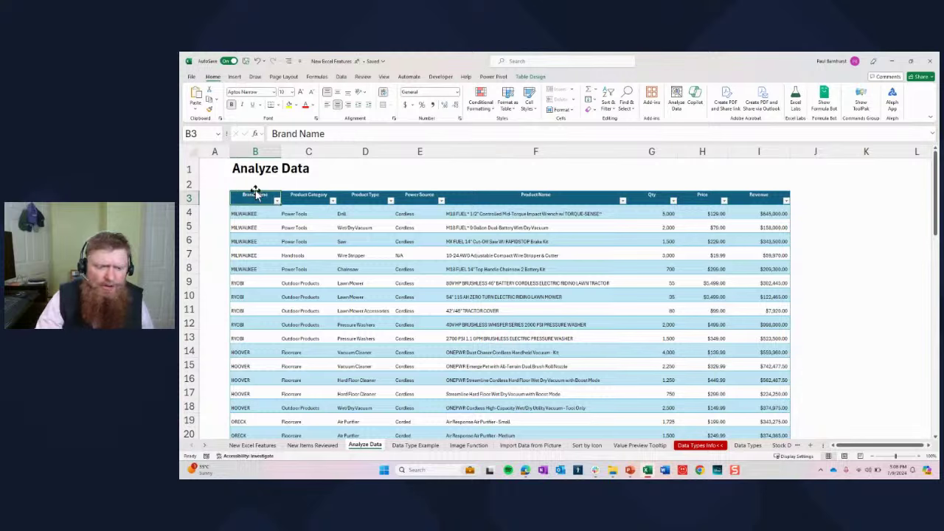
{"action": "left_click", "coordinate": [328, 241]}
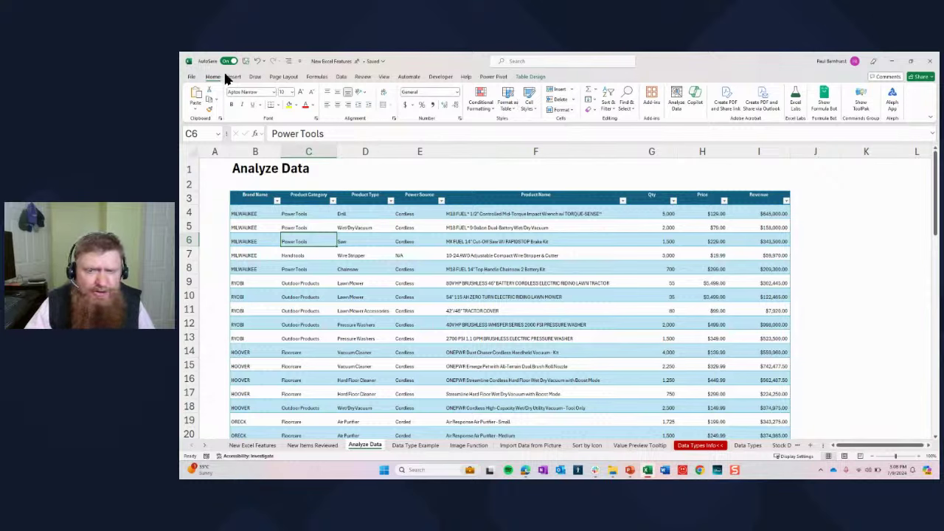
{"action": "left_click", "coordinate": [677, 103]}
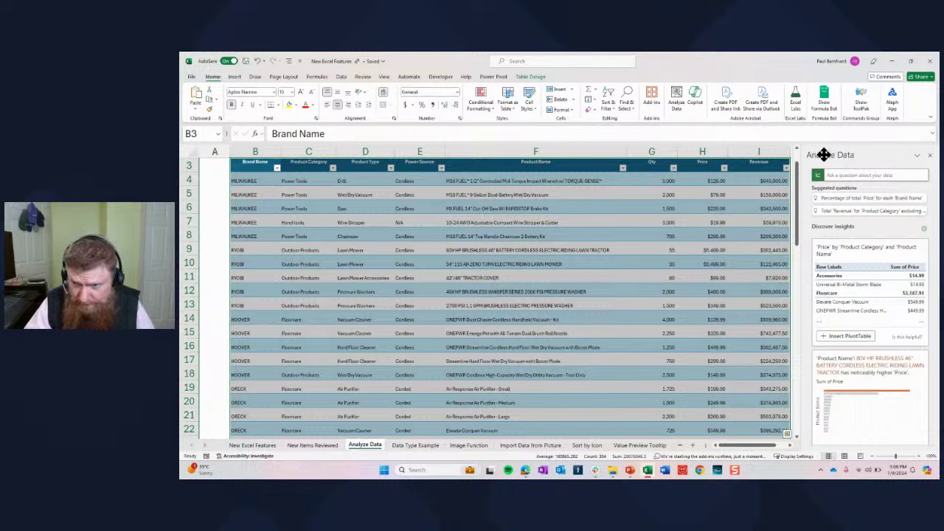
{"action": "left_click_drag", "start_coordinate": [800, 176], "coordinate": [592, 178]}
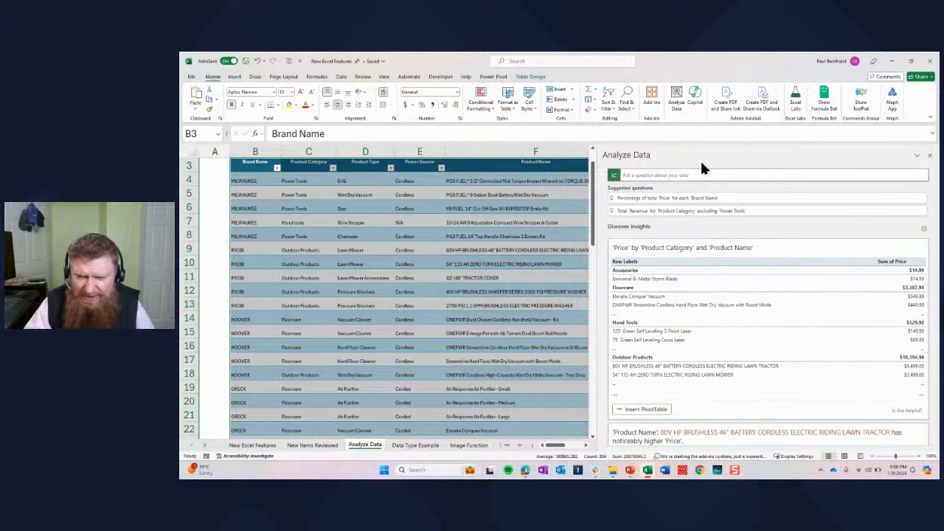
{"action": "left_click", "coordinate": [630, 176]}
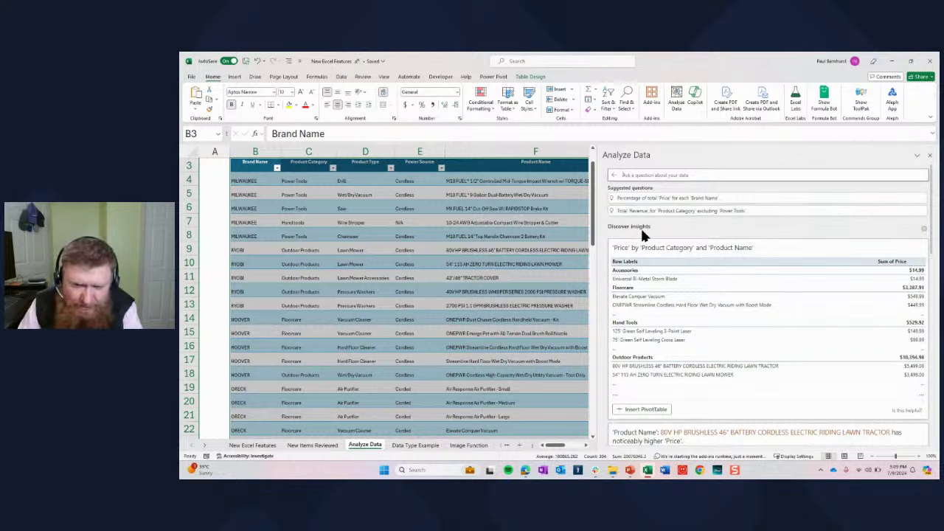
Step: Try out the field inclusion choices and the Qty summary options for the insights, discarding the changes
{"action": "left_click", "coordinate": [924, 231]}
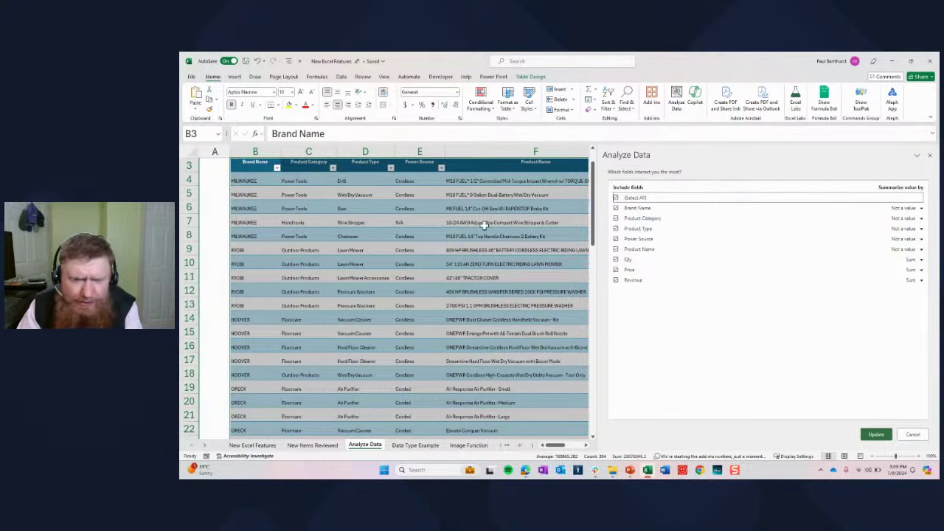
{"action": "left_click", "coordinate": [615, 229]}
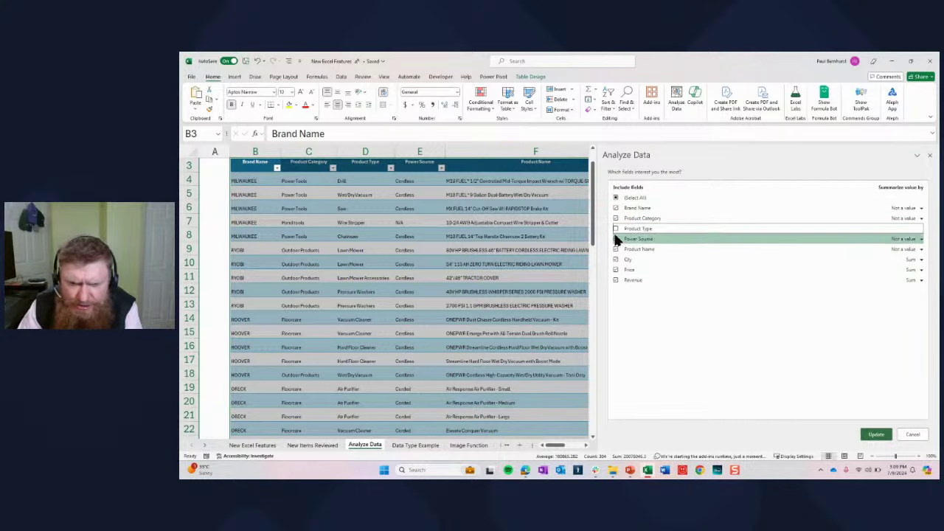
{"action": "left_click", "coordinate": [615, 229]}
{"action": "left_click", "coordinate": [616, 240]}
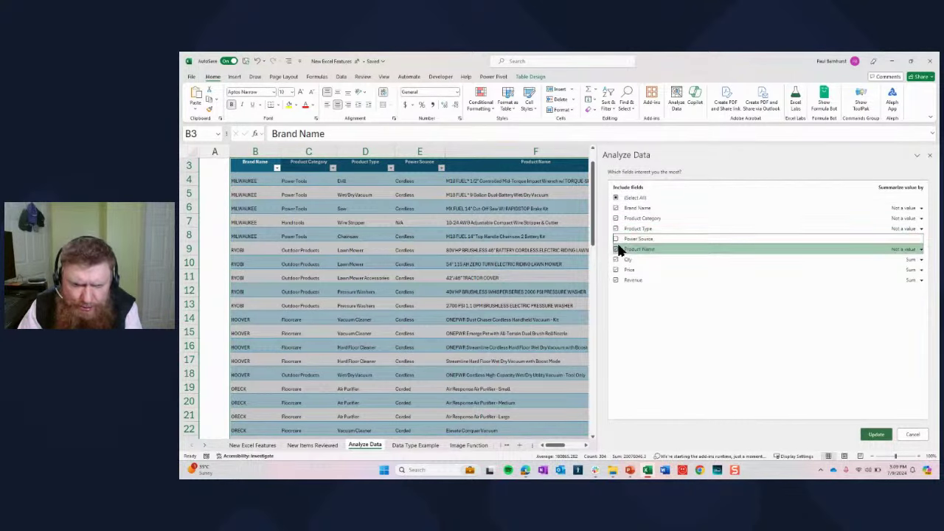
{"action": "left_click", "coordinate": [921, 261]}
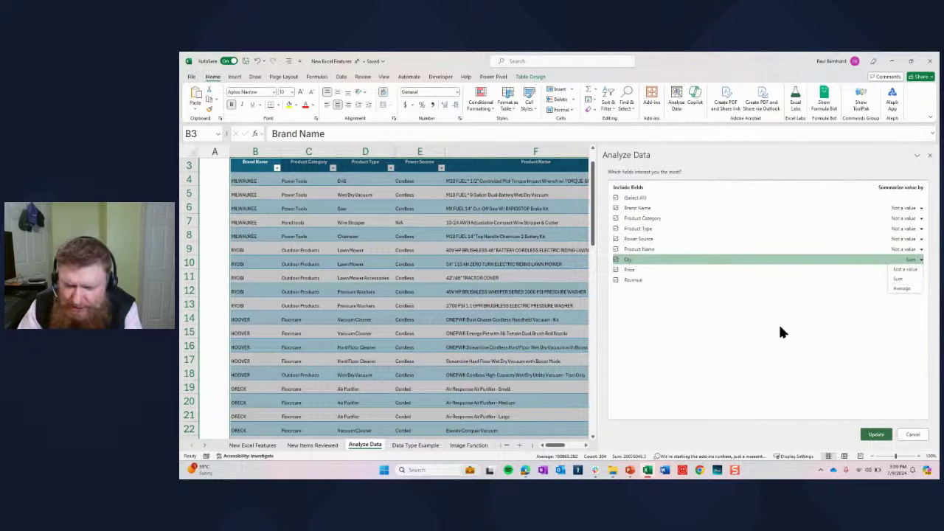
{"action": "left_click", "coordinate": [788, 345]}
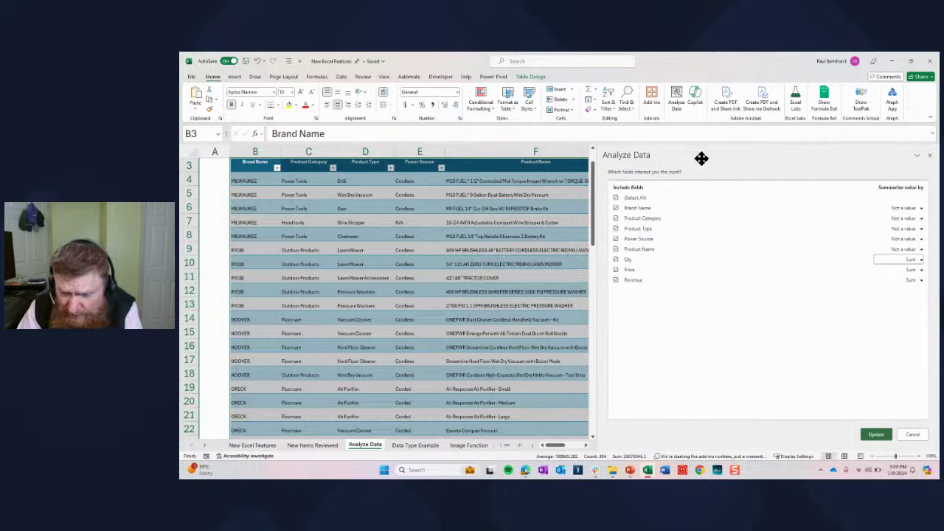
{"action": "left_click", "coordinate": [912, 435]}
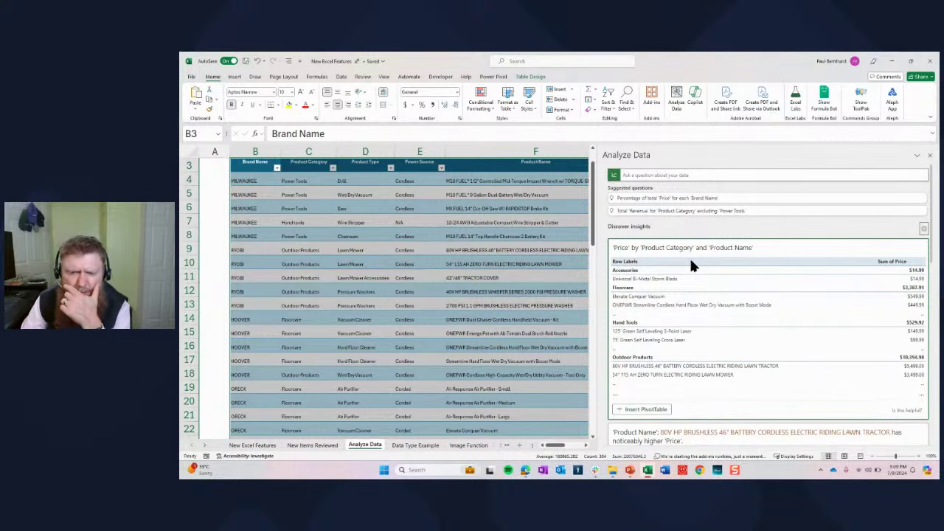
Step: Examine the suggested insights for the product table, including the full list of results
{"action": "scroll", "coordinate": [683, 259], "scroll_direction": "down", "scroll_amount": 3}
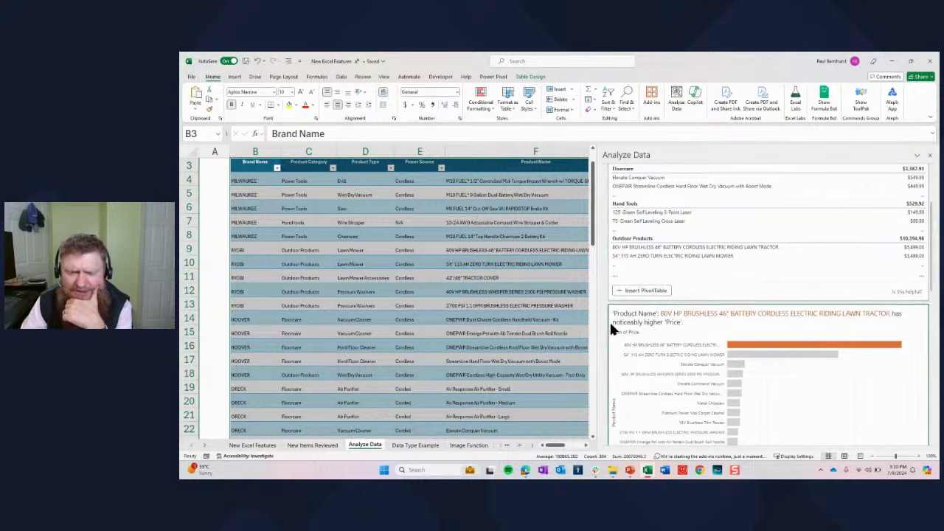
{"action": "scroll", "coordinate": [721, 343], "scroll_direction": "down", "scroll_amount": 1}
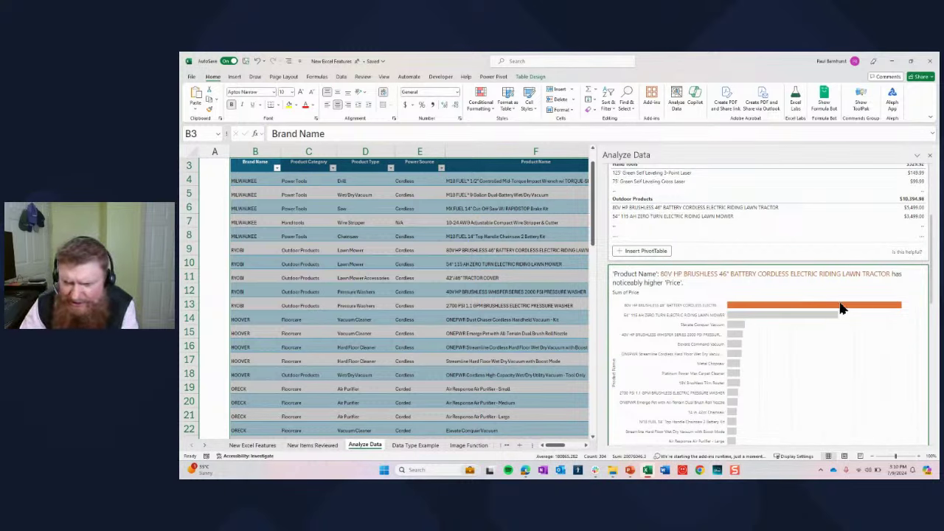
{"action": "scroll", "coordinate": [687, 345], "scroll_direction": "down", "scroll_amount": 10}
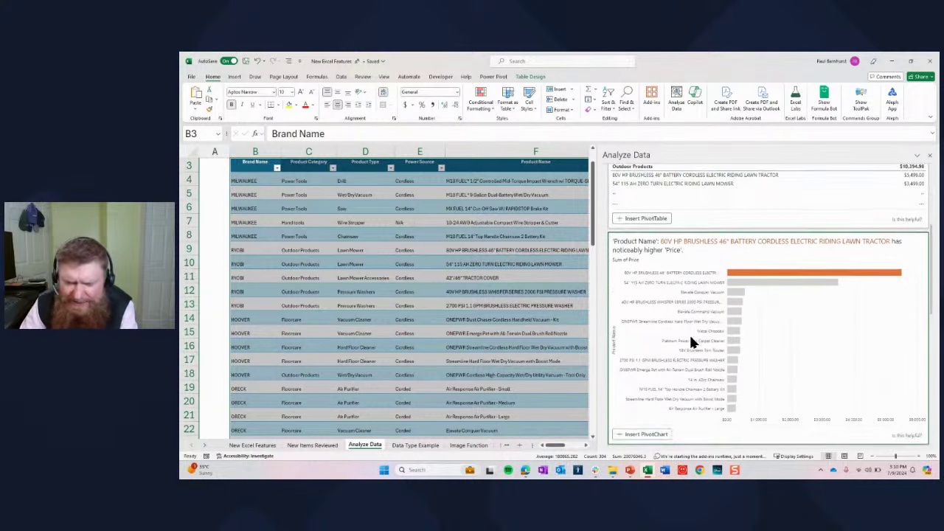
{"action": "scroll", "coordinate": [691, 341], "scroll_direction": "down", "scroll_amount": 2}
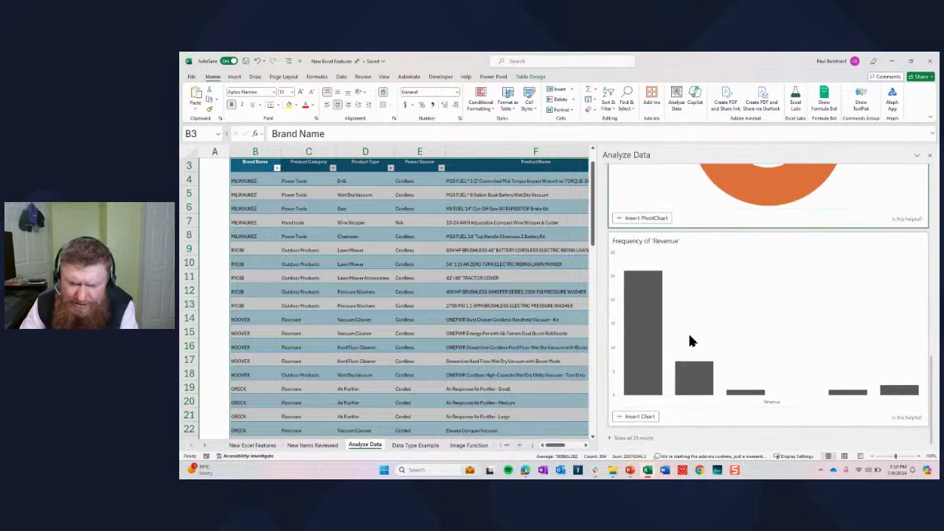
{"action": "scroll", "coordinate": [686, 338], "scroll_direction": "up", "scroll_amount": 2}
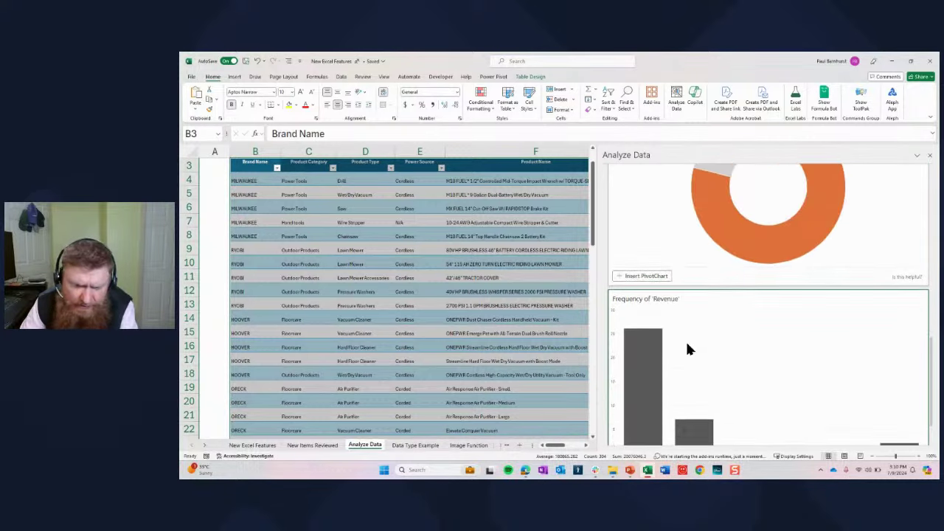
{"action": "scroll", "coordinate": [622, 436], "scroll_direction": "down", "scroll_amount": 2}
{"action": "left_click", "coordinate": [633, 438]}
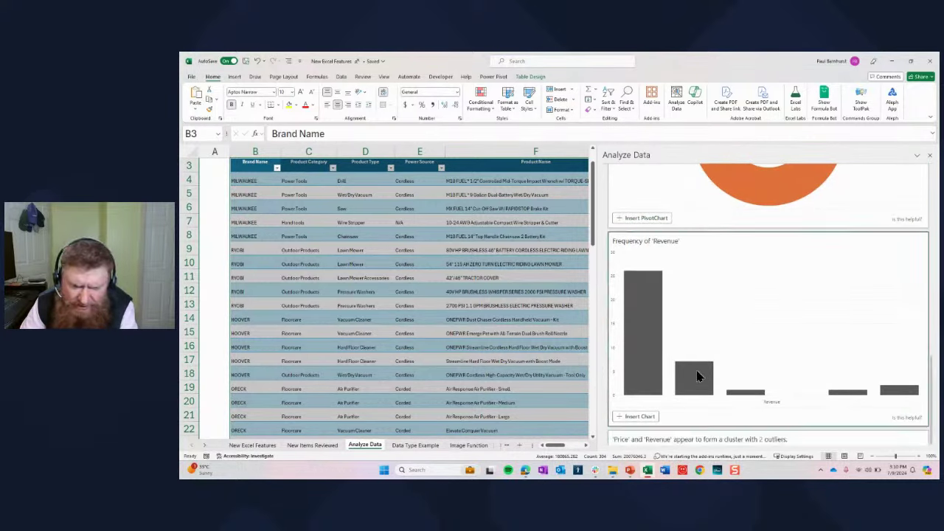
{"action": "scroll", "coordinate": [697, 373], "scroll_direction": "down", "scroll_amount": 10}
{"action": "scroll", "coordinate": [697, 371], "scroll_direction": "down", "scroll_amount": 12}
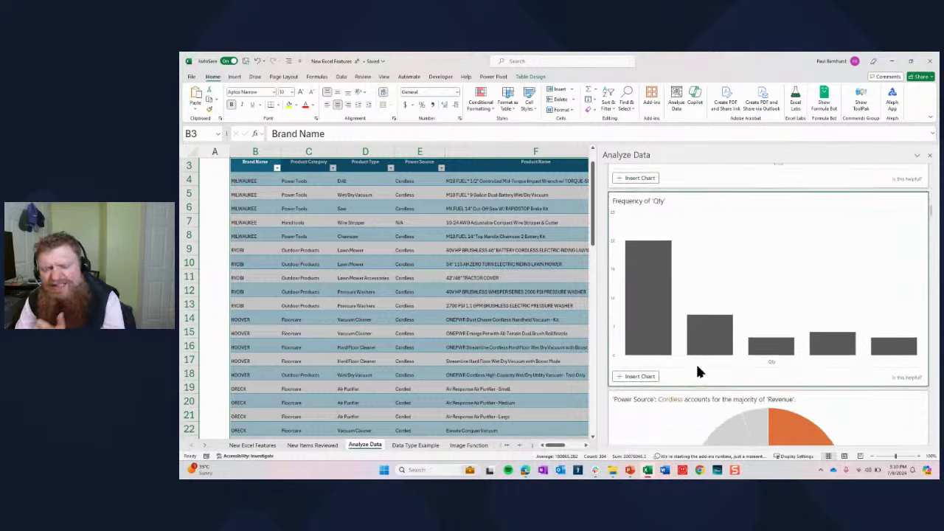
{"action": "scroll", "coordinate": [696, 366], "scroll_direction": "down", "scroll_amount": 10}
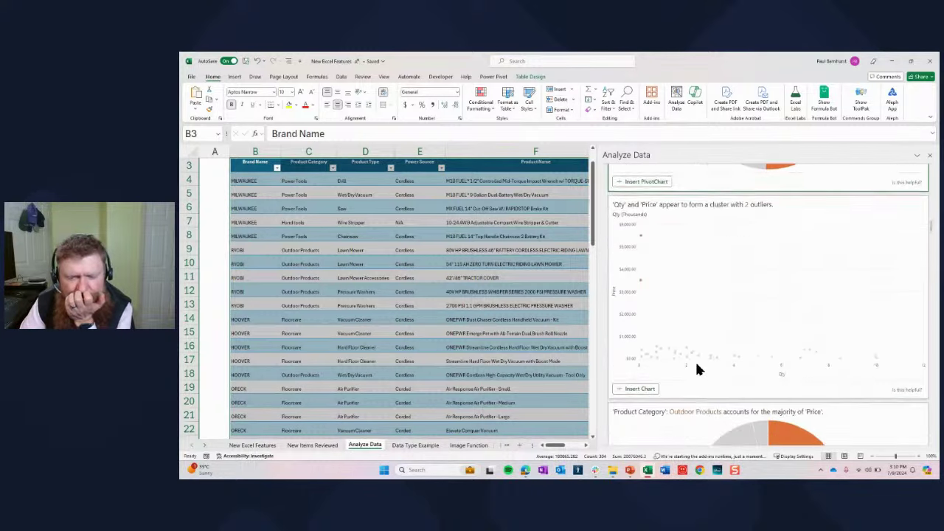
{"action": "scroll", "coordinate": [695, 359], "scroll_direction": "down", "scroll_amount": 10}
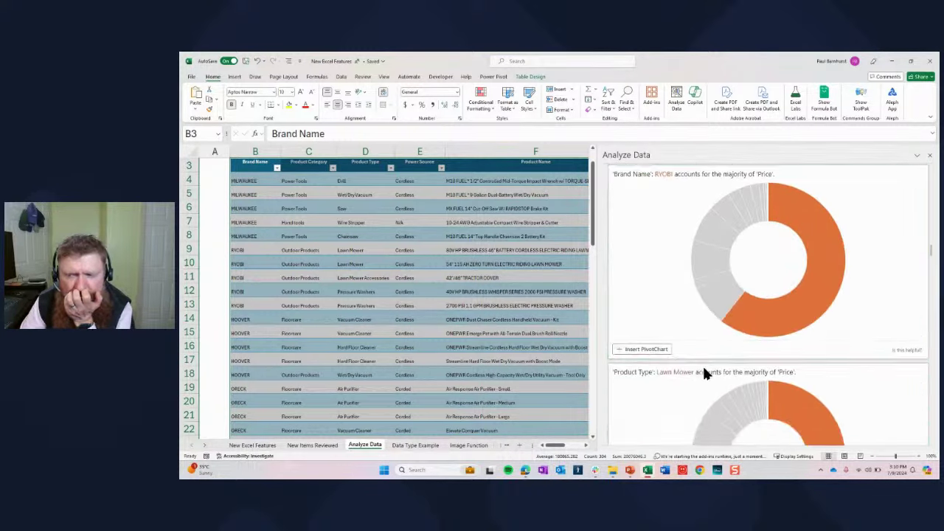
Step: Insert the PivotChart from the insight comparing Price by Product Name and narrow the Analyze Data pane
{"action": "left_click_drag", "start_coordinate": [933, 264], "coordinate": [931, 185]}
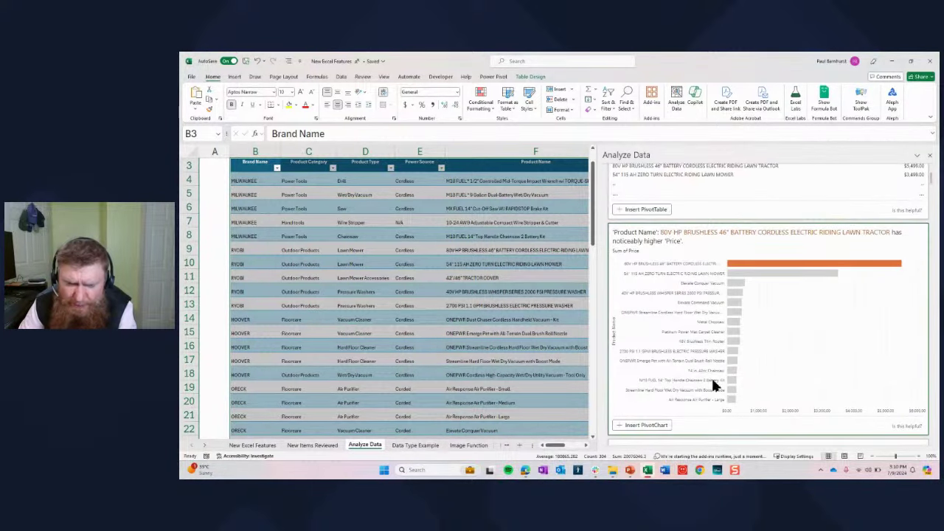
{"action": "left_click", "coordinate": [640, 425]}
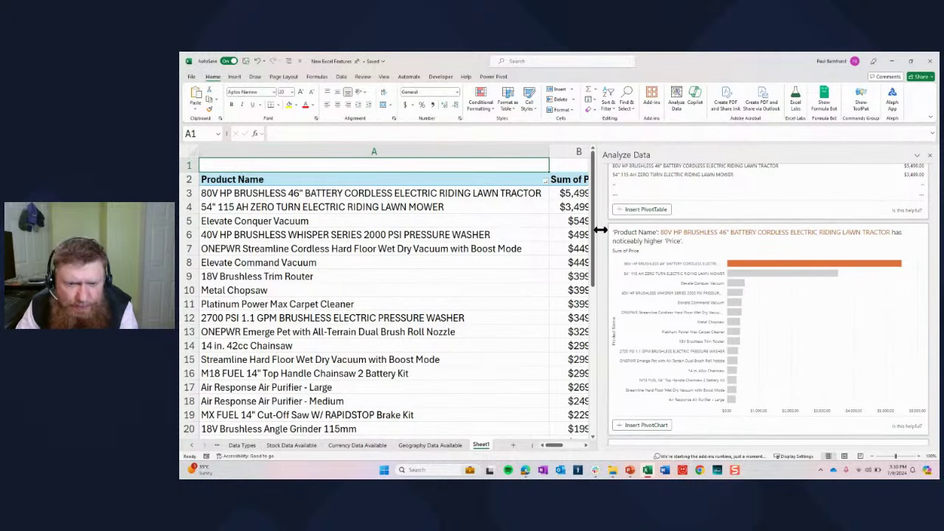
{"action": "left_click_drag", "start_coordinate": [601, 231], "coordinate": [709, 230]}
Step: Inspect the field layouts of the inserted PivotTable and its PivotChart on Sheet1
{"action": "left_click", "coordinate": [250, 222]}
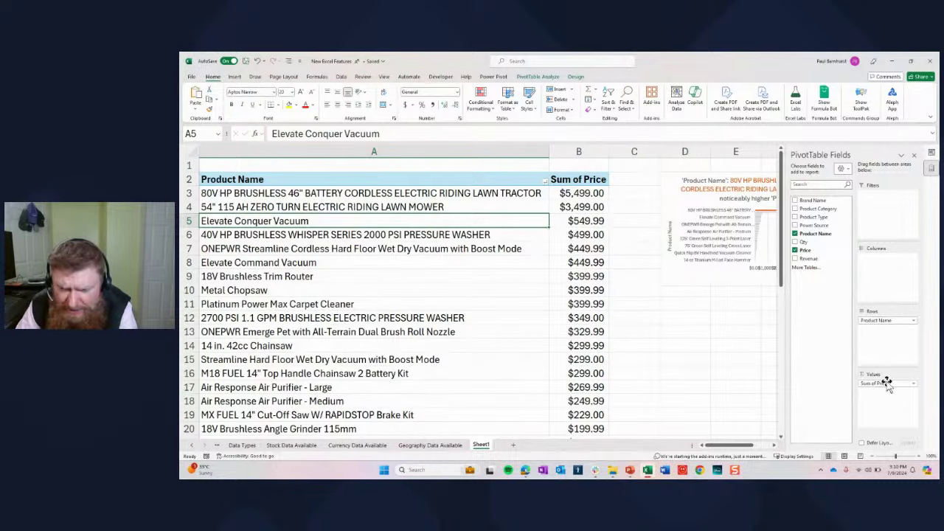
{"action": "left_click", "coordinate": [703, 194]}
{"action": "left_click", "coordinate": [705, 226]}
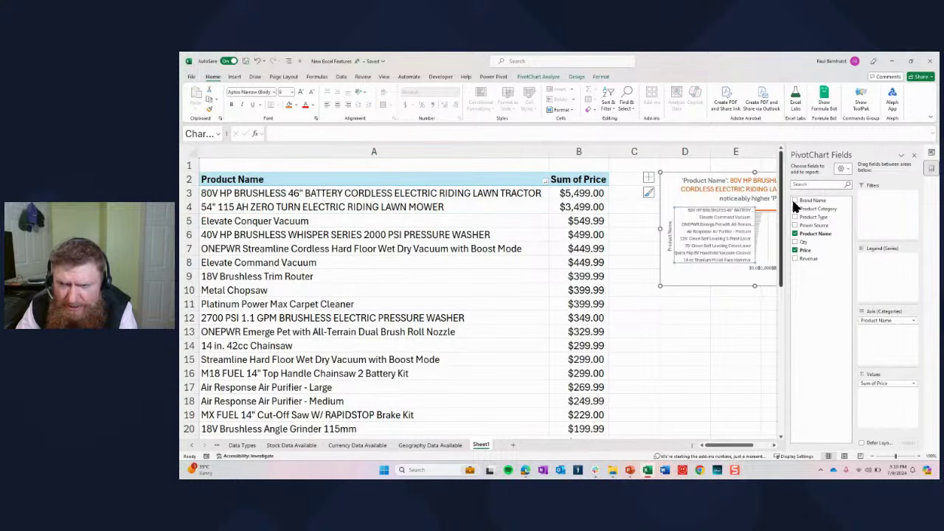
Step: Close the PivotChart field list and enlarge the Price by Product Name chart so it spans about rows 1 to 17 from column C
{"action": "left_click", "coordinate": [914, 155]}
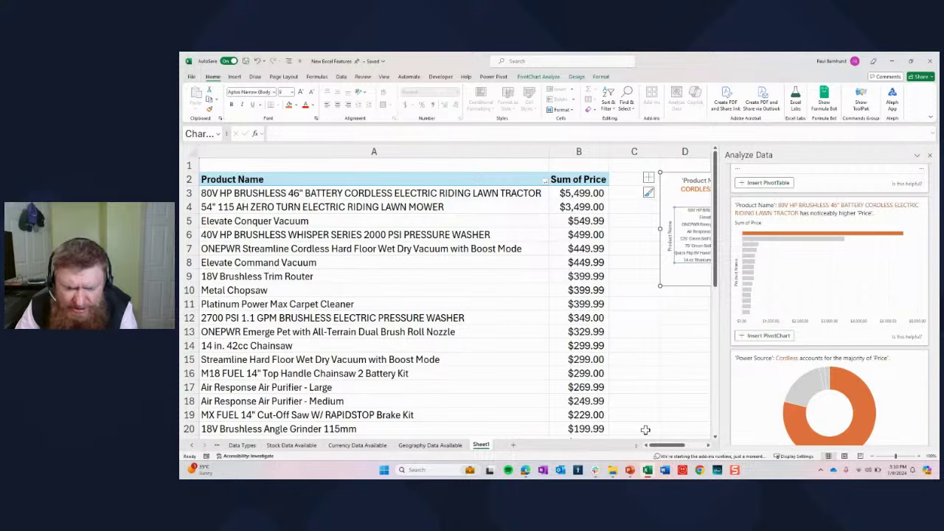
{"action": "left_click_drag", "start_coordinate": [666, 445], "coordinate": [683, 446]}
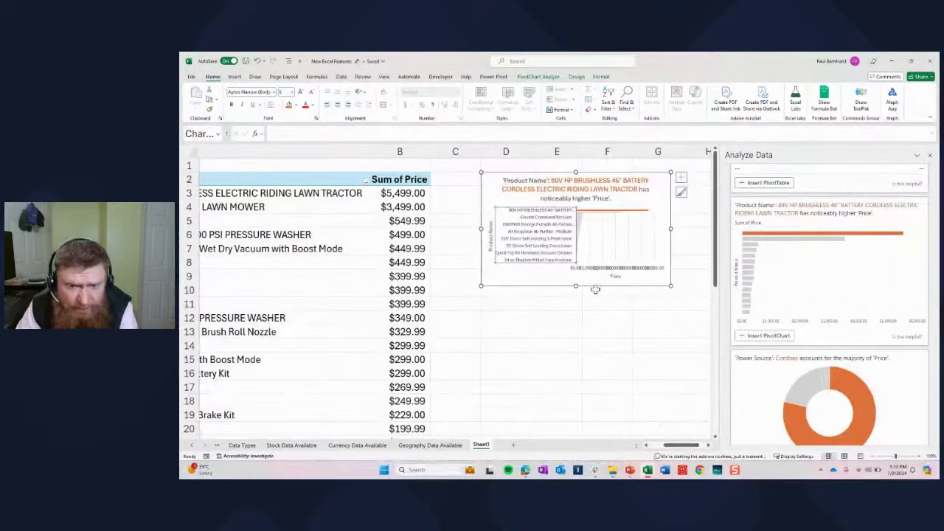
{"action": "left_click_drag", "start_coordinate": [670, 287], "coordinate": [706, 345]}
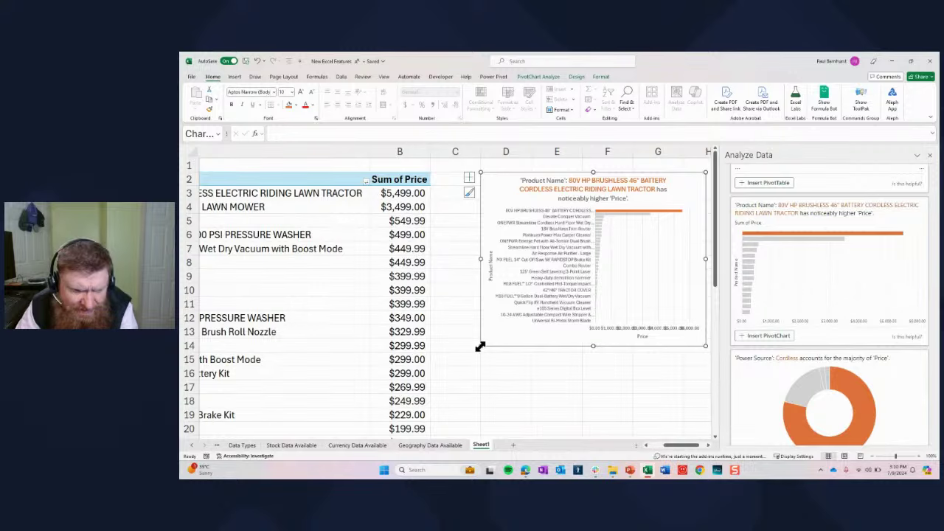
{"action": "left_click_drag", "start_coordinate": [479, 346], "coordinate": [439, 384]}
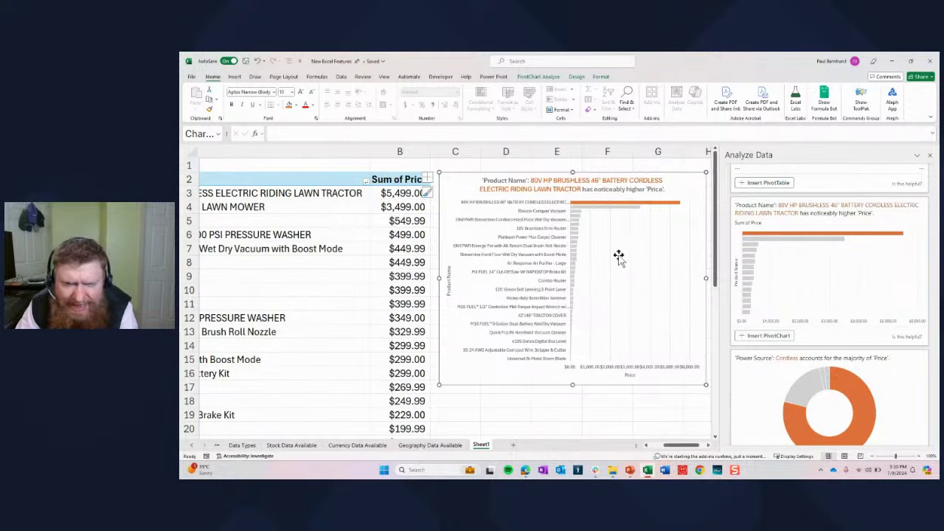
{"action": "left_click_drag", "start_coordinate": [706, 173], "coordinate": [705, 165]}
Step: Insert the chart from the Analyze Data insight showing Price and Revenue as a cluster with 2 outliers
{"action": "scroll", "coordinate": [904, 223], "scroll_direction": "up", "scroll_amount": 3}
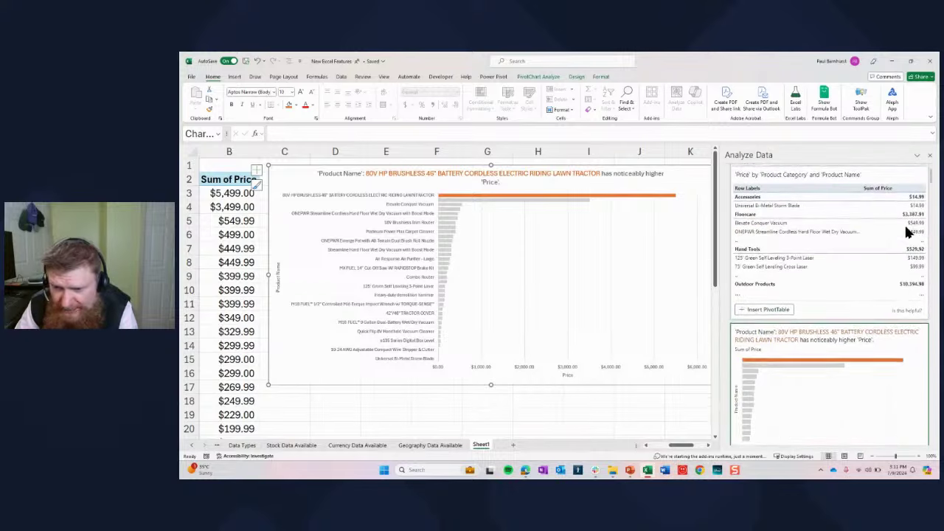
{"action": "scroll", "coordinate": [908, 232], "scroll_direction": "up", "scroll_amount": 2}
{"action": "scroll", "coordinate": [907, 232], "scroll_direction": "down", "scroll_amount": 6}
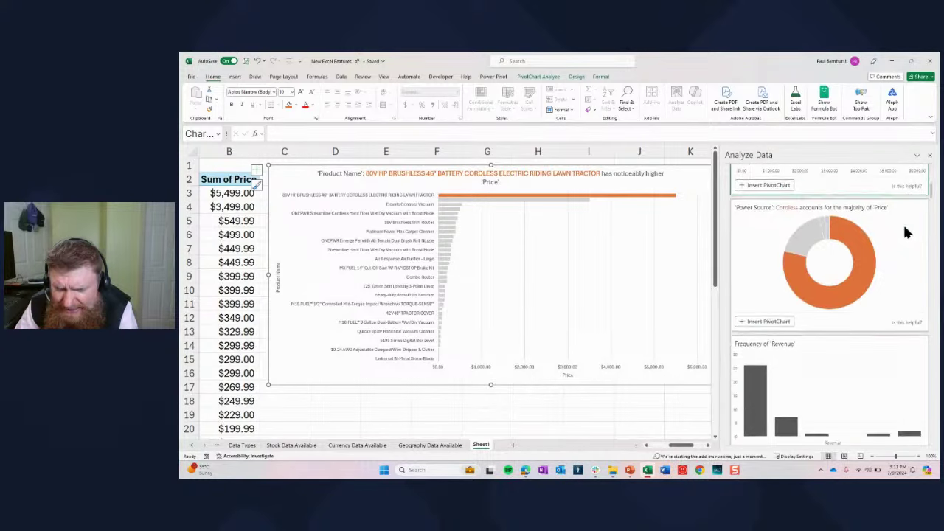
{"action": "scroll", "coordinate": [905, 225], "scroll_direction": "down", "scroll_amount": 8}
{"action": "scroll", "coordinate": [734, 274], "scroll_direction": "up", "scroll_amount": 3}
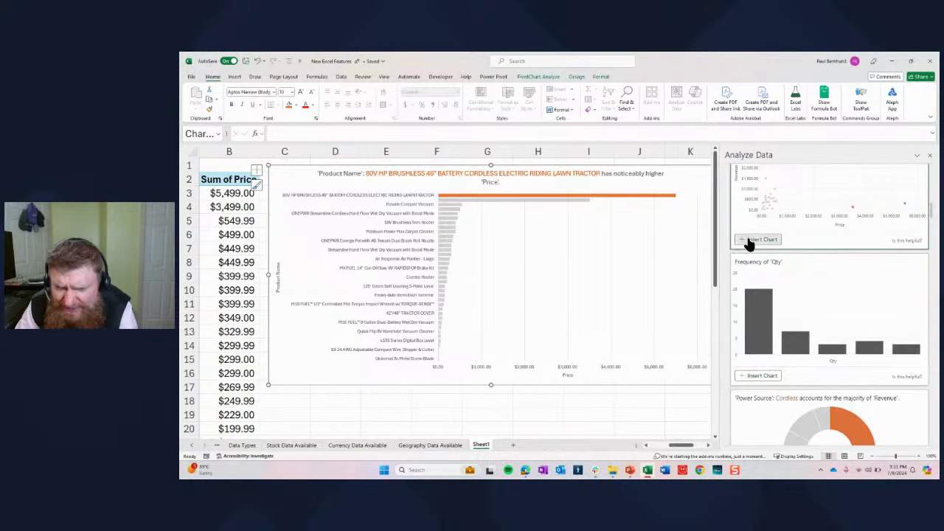
{"action": "scroll", "coordinate": [746, 244], "scroll_direction": "up", "scroll_amount": 3}
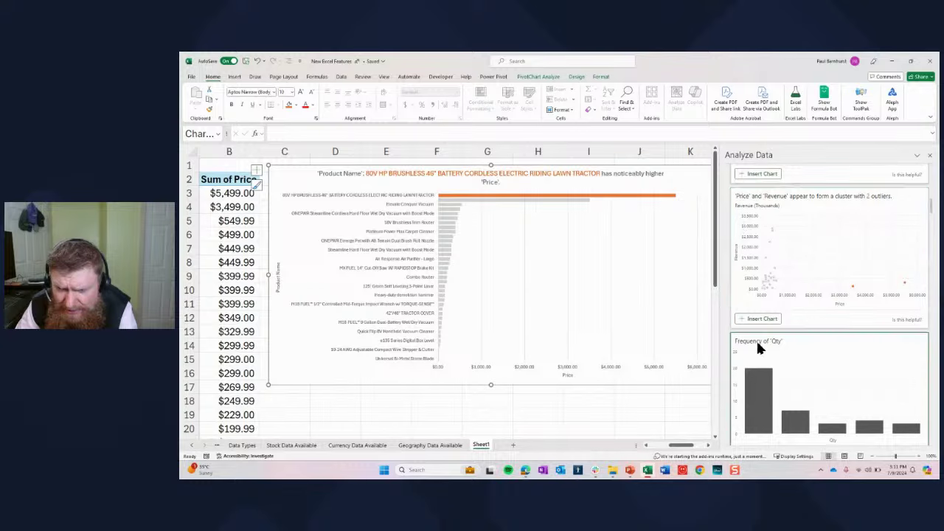
{"action": "left_click", "coordinate": [760, 319]}
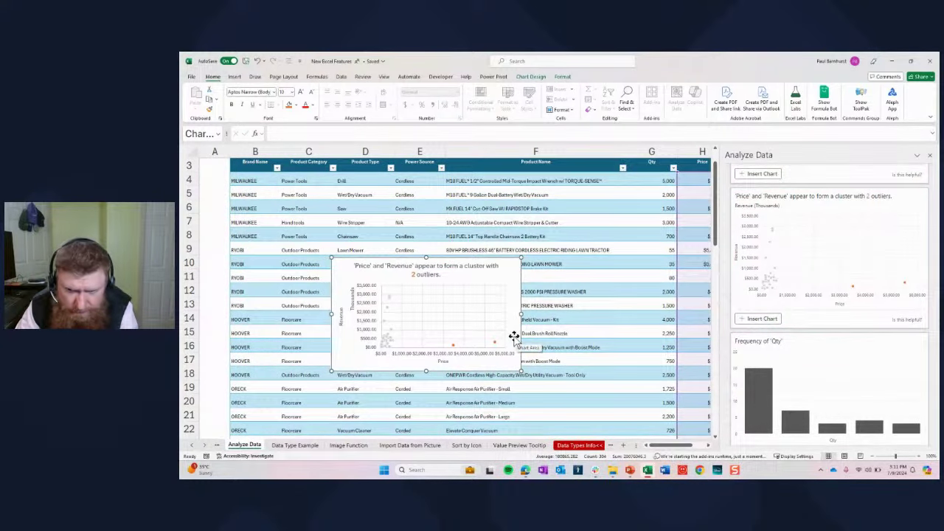
Step: Cut the Price and Revenue scatter chart from the Analyze Data sheet
{"action": "left_click", "coordinate": [484, 260]}
{"action": "left_click", "coordinate": [507, 269]}
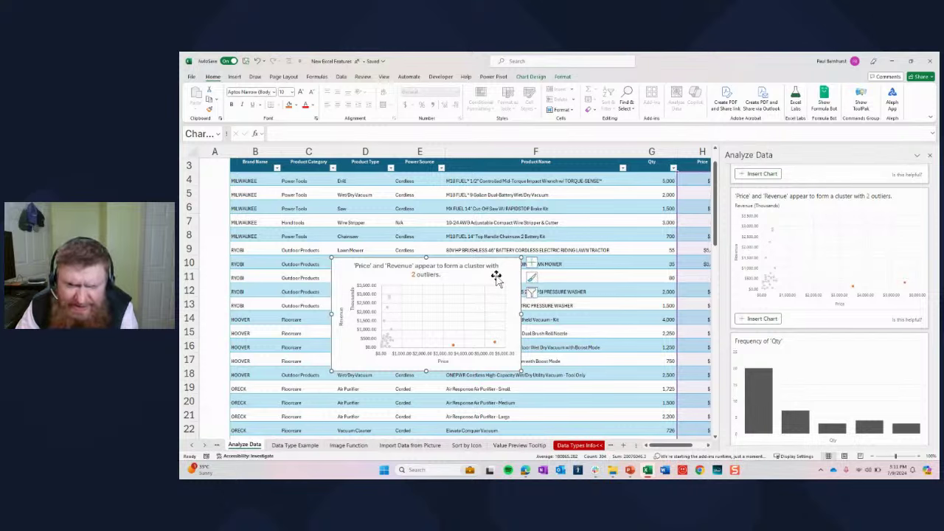
{"action": "right_click", "coordinate": [506, 270]}
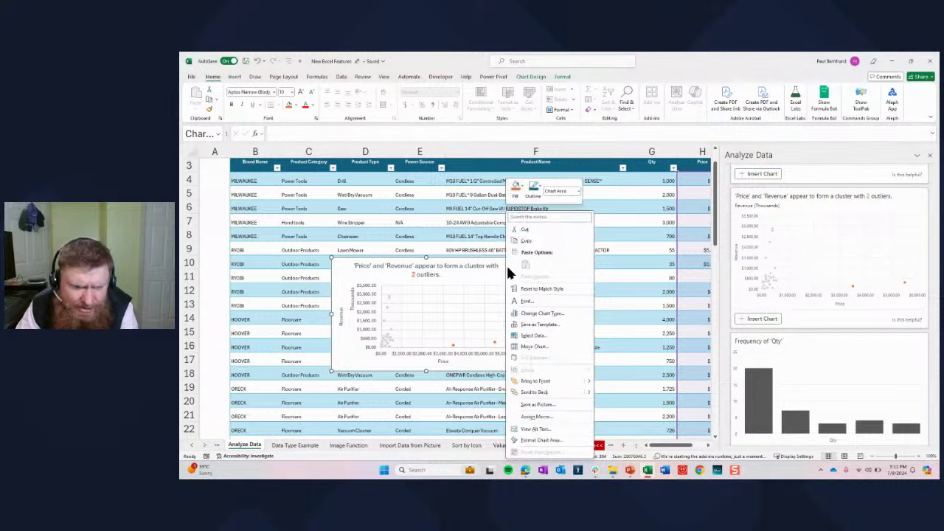
{"action": "left_click", "coordinate": [508, 333]}
{"action": "key", "text": "Delete"}
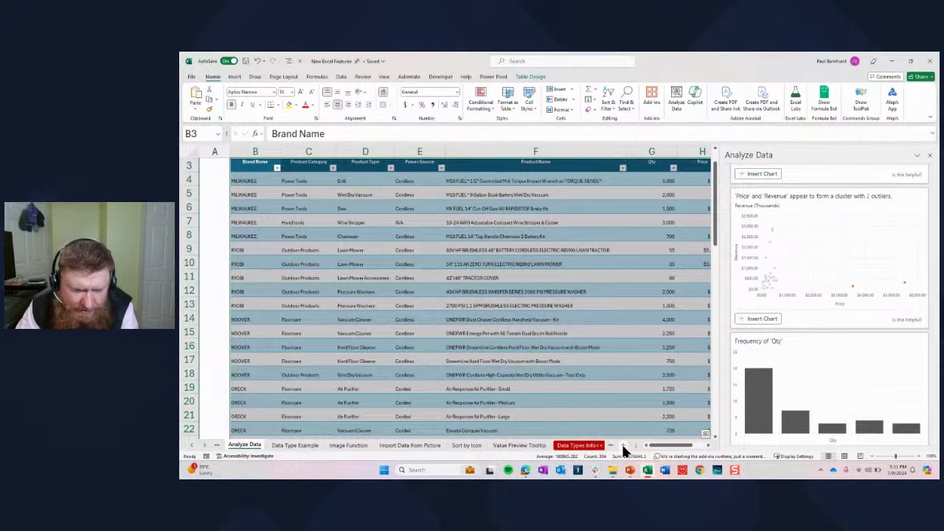
Step: Add a new worksheet and move it to the end of the workbook, after Sheet1
{"action": "left_click", "coordinate": [622, 445]}
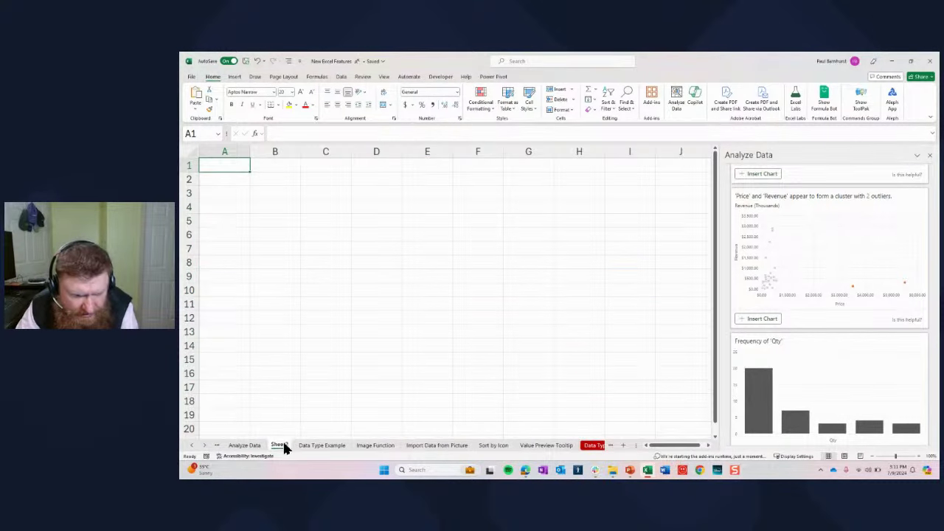
{"action": "scroll", "coordinate": [620, 445], "scroll_direction": "down", "scroll_amount": 10}
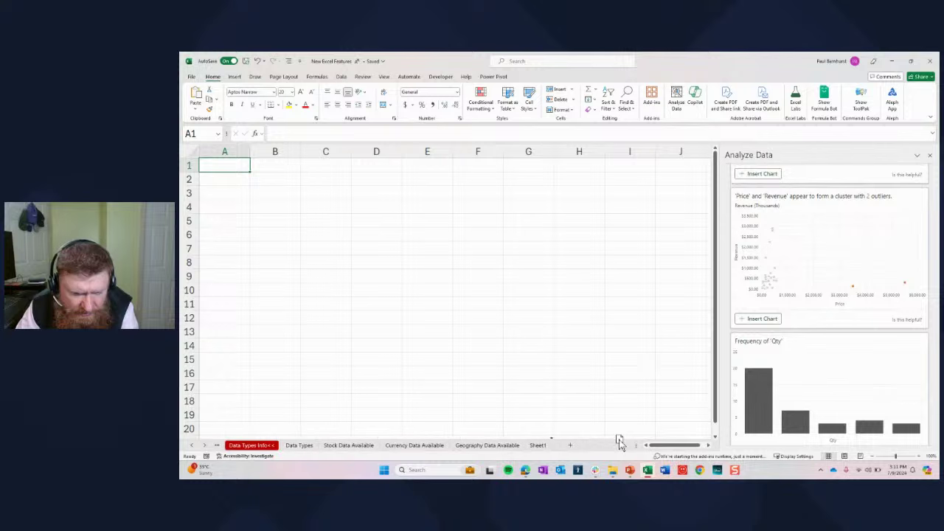
{"action": "scroll", "coordinate": [592, 443], "scroll_direction": "down", "scroll_amount": 3}
Step: Paste the scatter chart at cell B2 of Sheet2 and enlarge it to reach about H15
{"action": "left_click", "coordinate": [267, 181]}
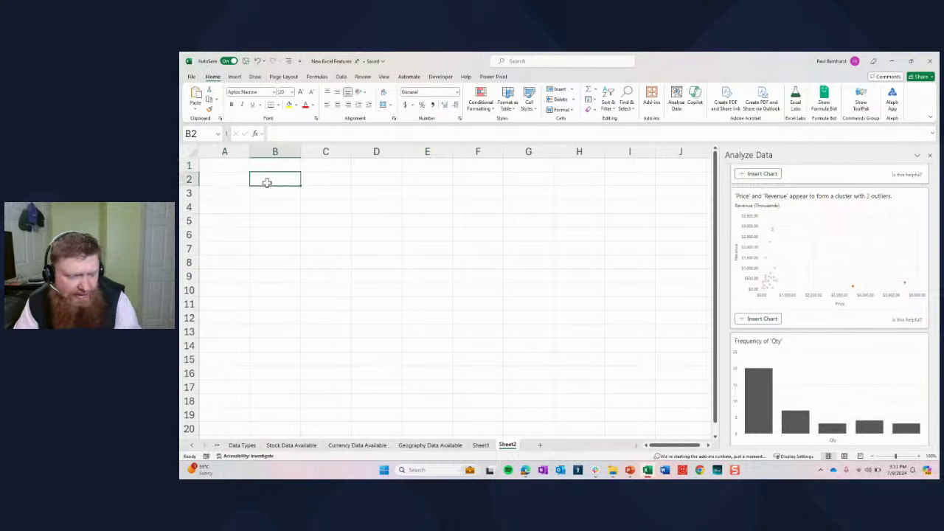
{"action": "key", "text": "ctrl+v"}
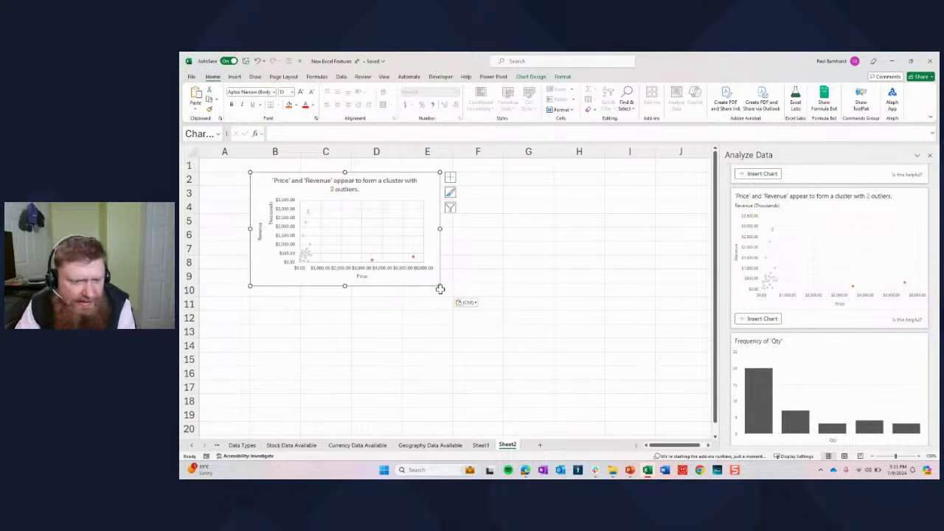
{"action": "left_click_drag", "start_coordinate": [439, 288], "coordinate": [575, 361]}
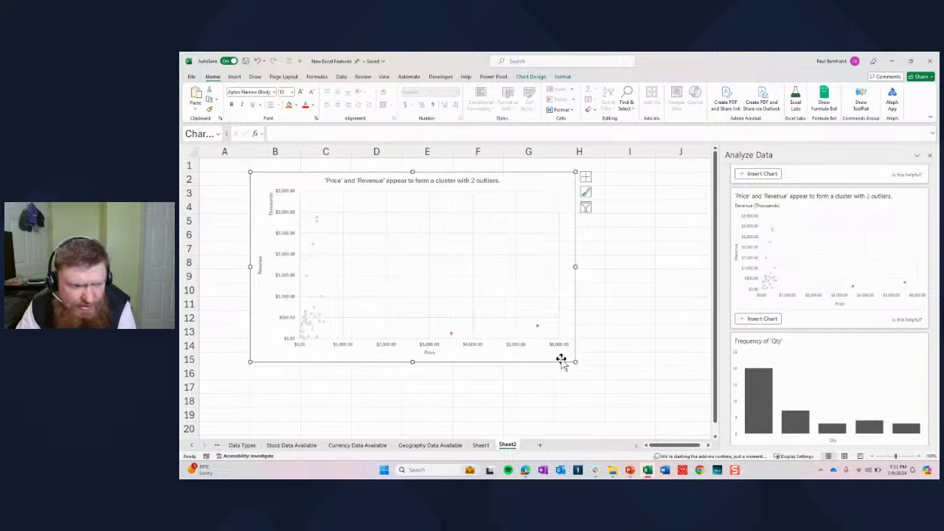
Step: Examine the scatter chart's title, its main cluster of points and the two highlighted outliers
{"action": "left_click", "coordinate": [336, 183]}
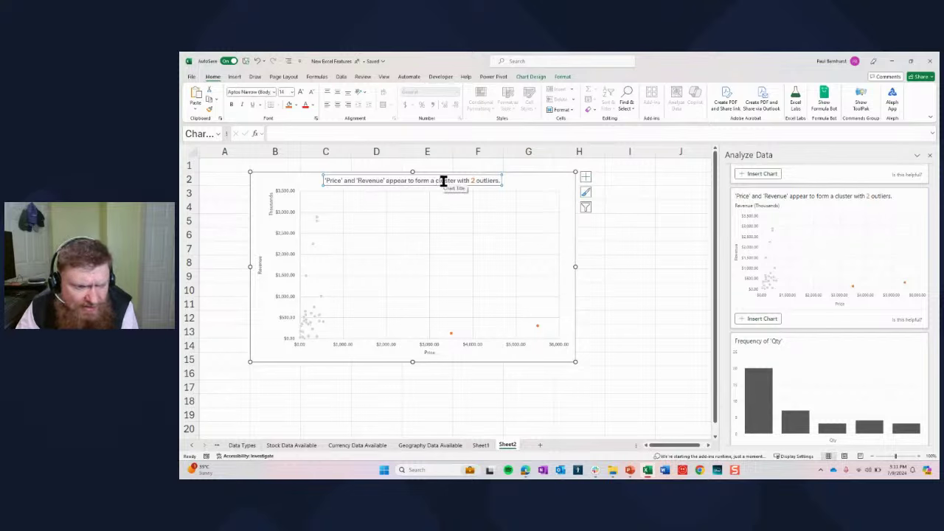
{"action": "left_click", "coordinate": [314, 321]}
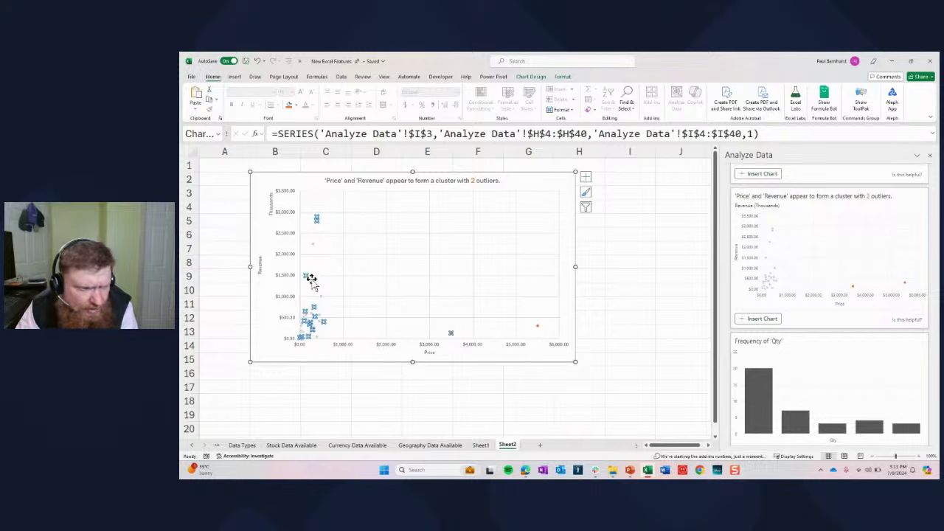
{"action": "left_click", "coordinate": [319, 238]}
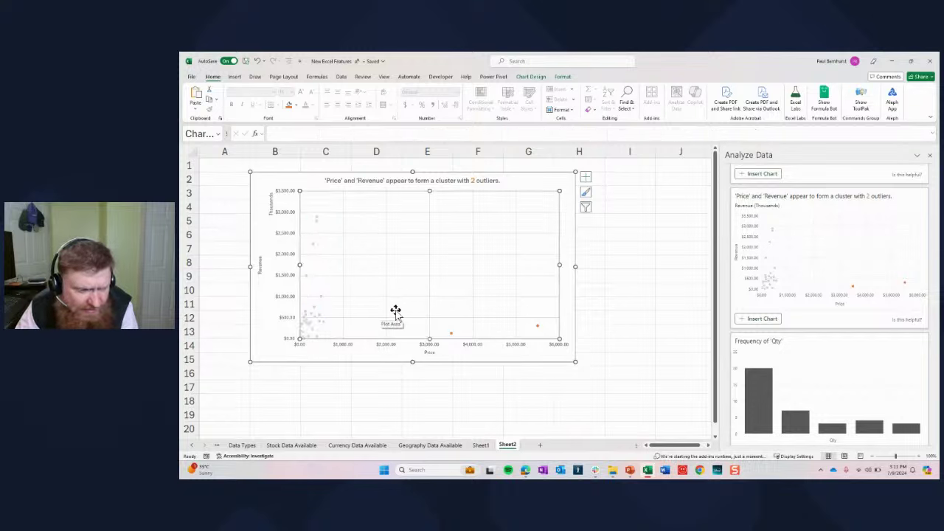
{"action": "left_click", "coordinate": [451, 332]}
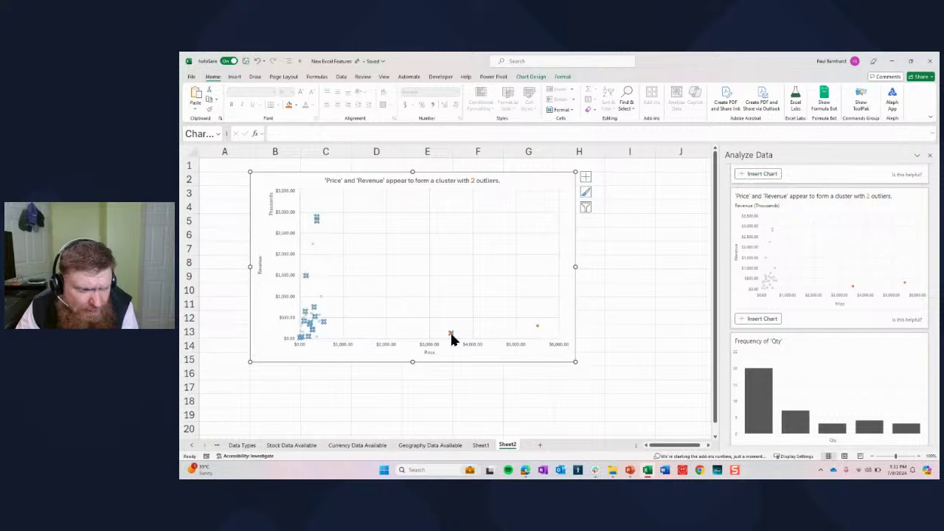
{"action": "left_click", "coordinate": [537, 327]}
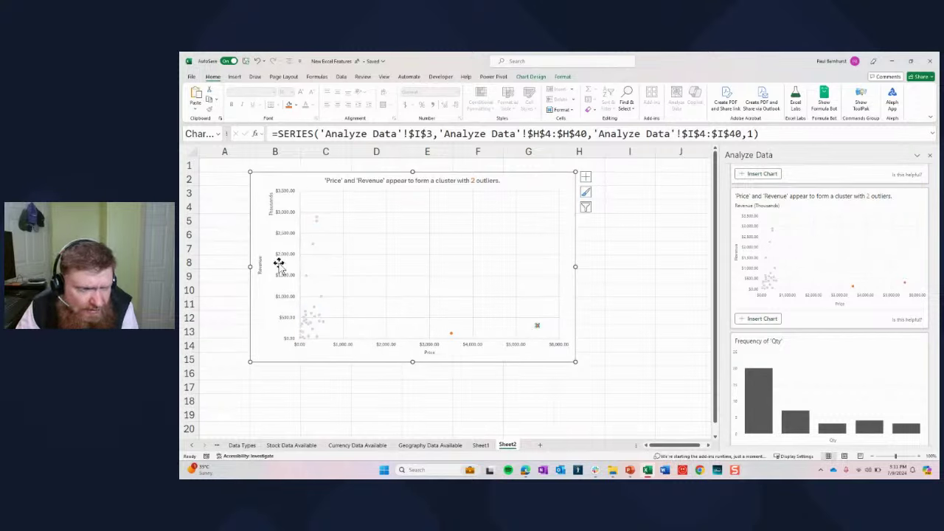
{"action": "left_click", "coordinate": [544, 332]}
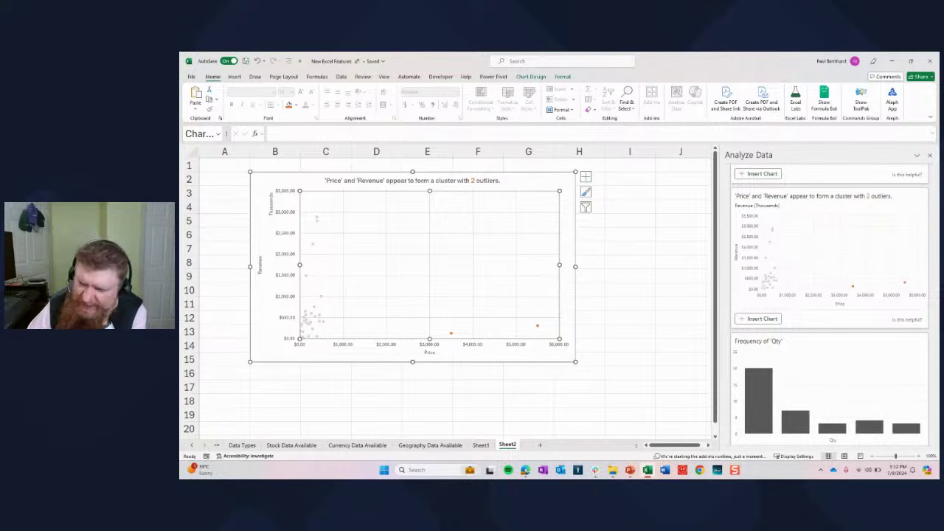
Step: Ask Analyze Data the question "What is the max revenue for product name?"
{"action": "scroll", "coordinate": [879, 299], "scroll_direction": "up", "scroll_amount": 10}
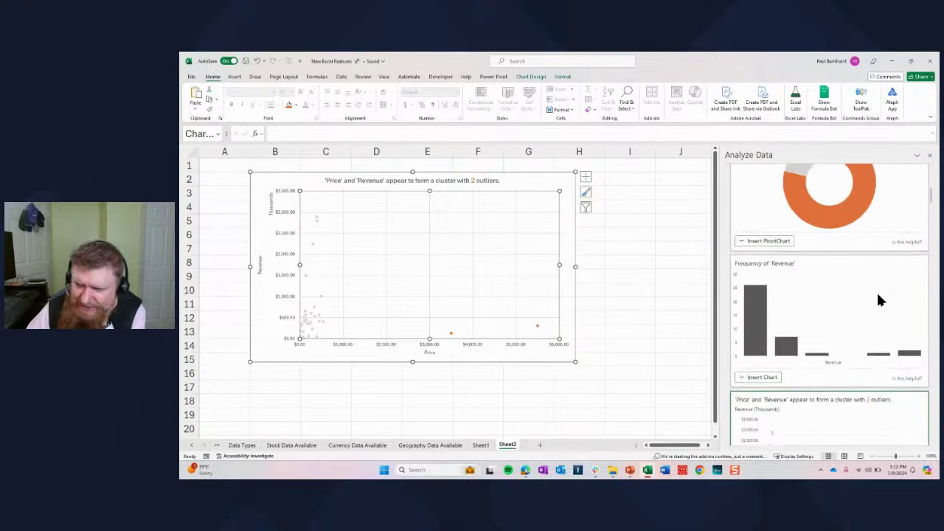
{"action": "scroll", "coordinate": [877, 299], "scroll_direction": "up", "scroll_amount": 2}
{"action": "left_click", "coordinate": [765, 177]}
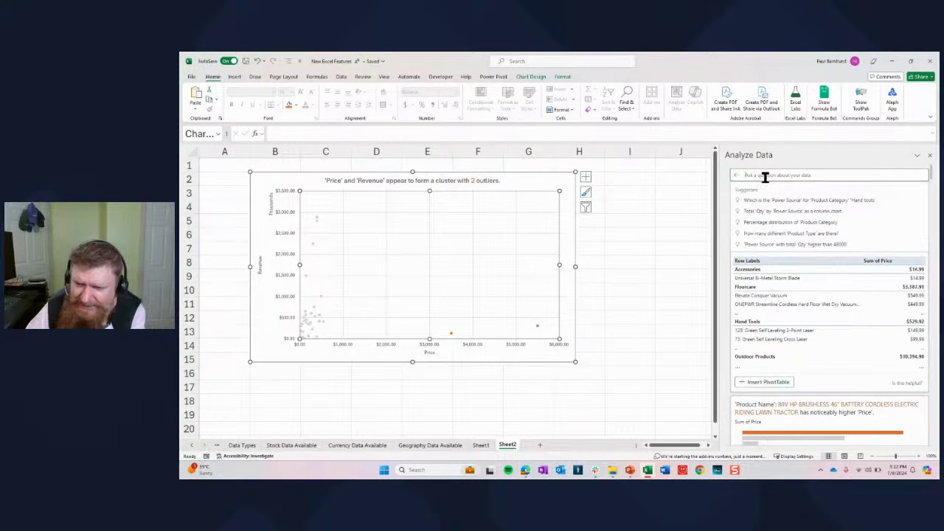
{"action": "type", "text": "w"}
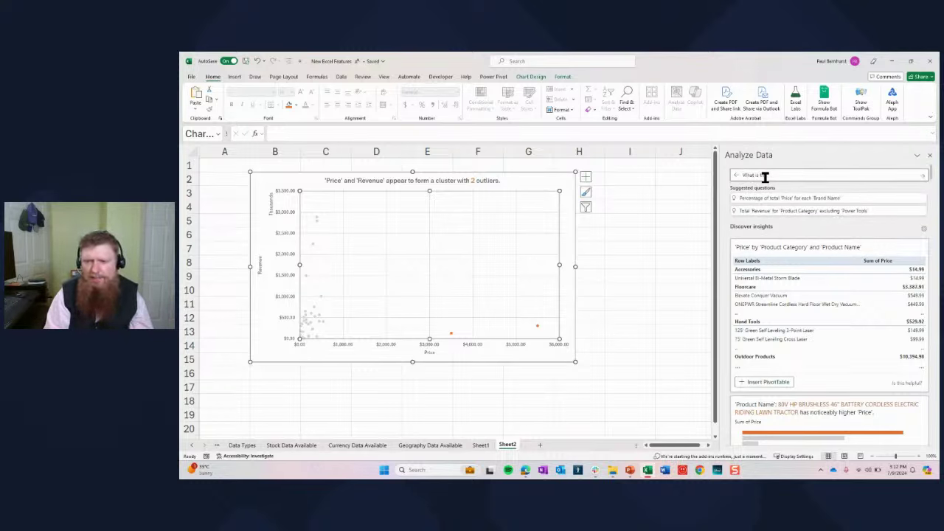
{"action": "type", "text": "hat is the max revenue for product nam"}
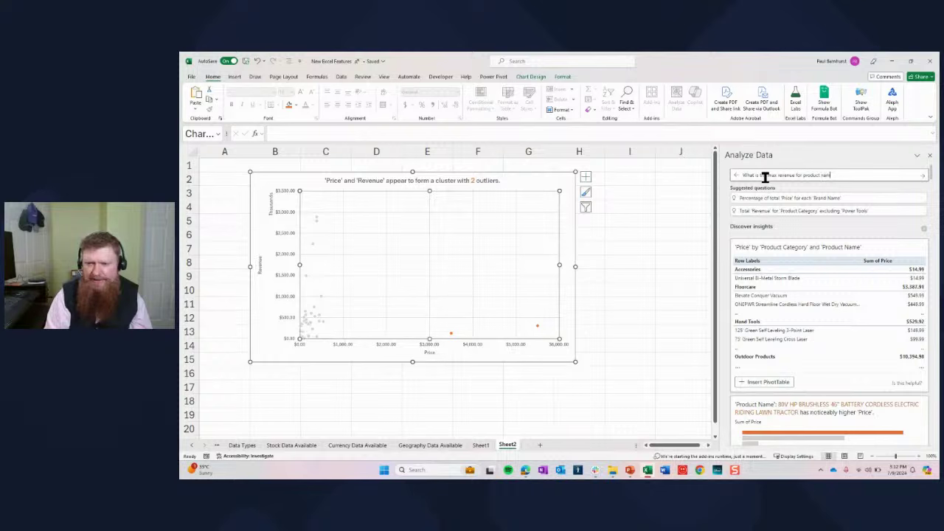
{"action": "type", "text": "e?"}
{"action": "key", "text": "Return"}
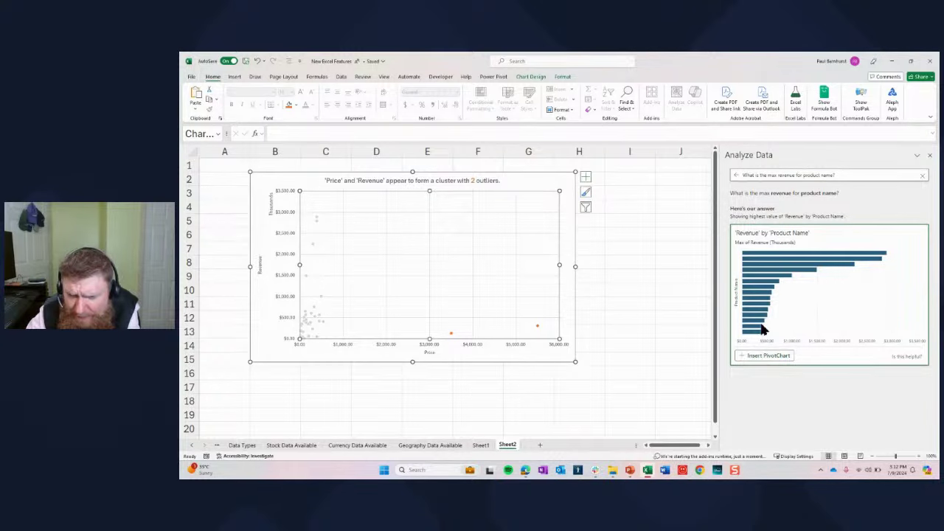
Step: Insert the Revenue by Product Name PivotChart from the answer, review its PivotTable, and enlarge the chart to about F4:K17
{"action": "left_click", "coordinate": [759, 356]}
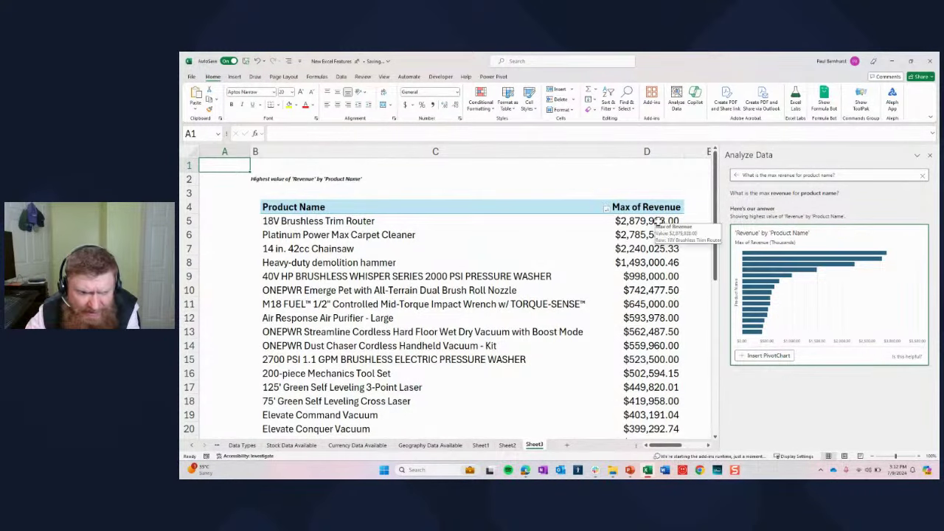
{"action": "scroll", "coordinate": [656, 236], "scroll_direction": "down", "scroll_amount": 10}
{"action": "scroll", "coordinate": [649, 250], "scroll_direction": "up", "scroll_amount": 10}
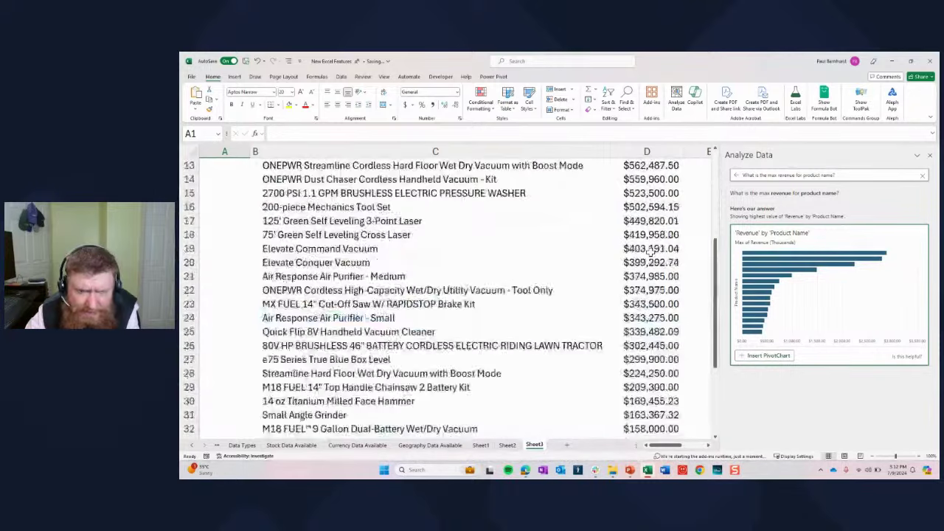
{"action": "left_click_drag", "start_coordinate": [666, 445], "coordinate": [715, 445]}
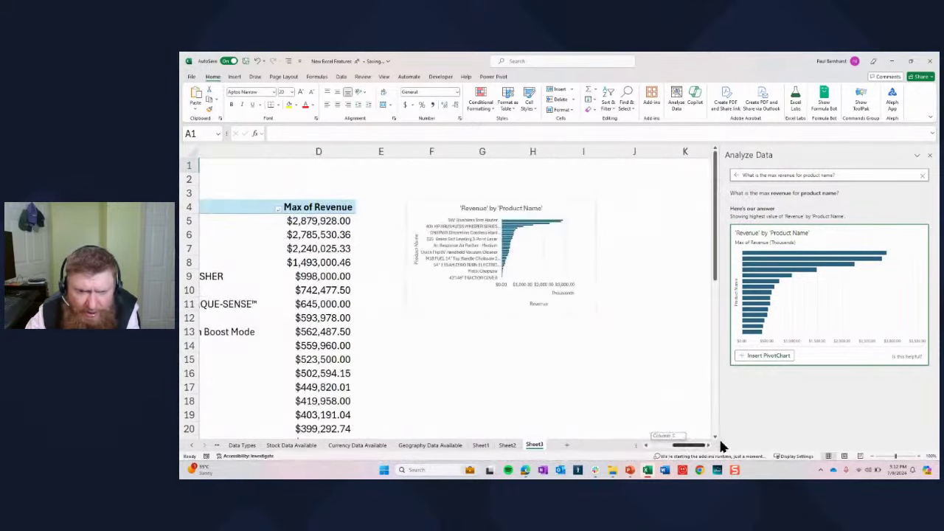
{"action": "left_click", "coordinate": [596, 312]}
{"action": "left_click_drag", "start_coordinate": [597, 315], "coordinate": [685, 387]}
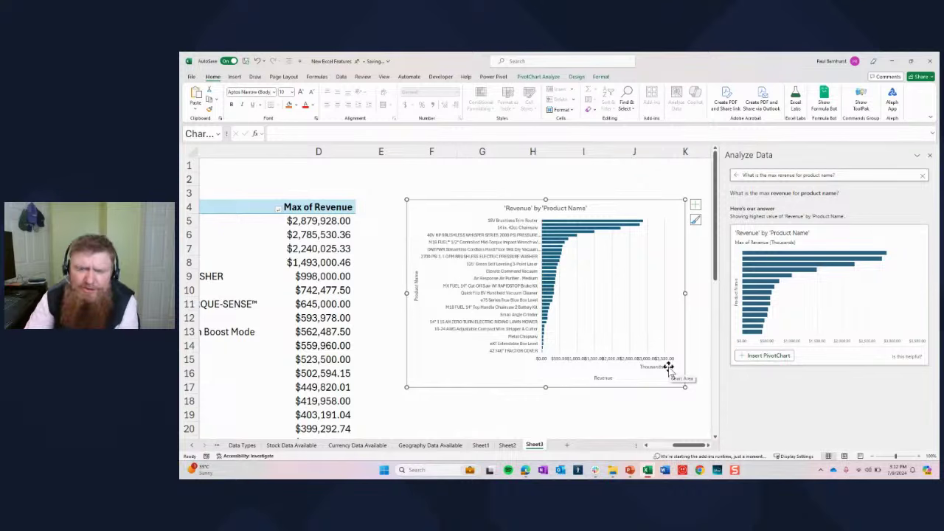
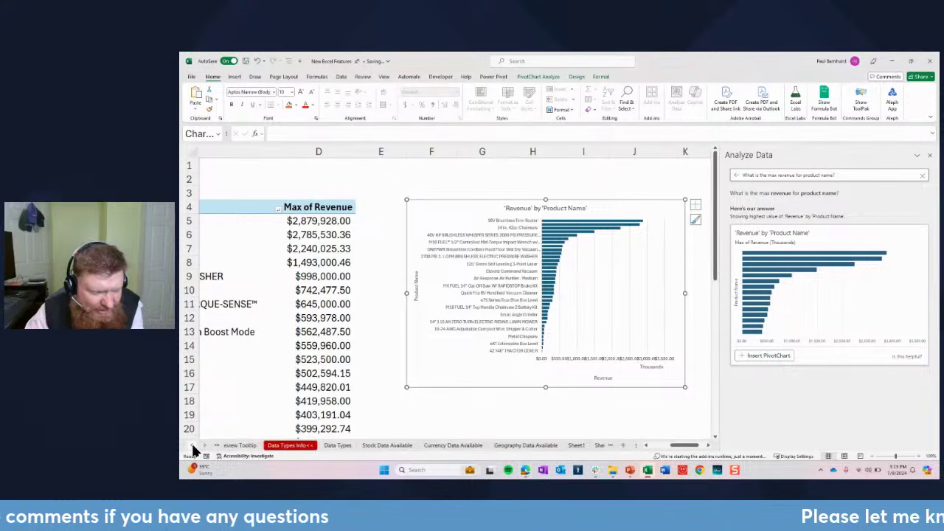
Step: Return to the New Items Reviewed sheet near the start of the workbook
{"action": "left_click", "coordinate": [193, 446]}
{"action": "left_click", "coordinate": [193, 446]}
{"action": "left_click", "coordinate": [193, 446]}
{"action": "left_click", "coordinate": [194, 446]}
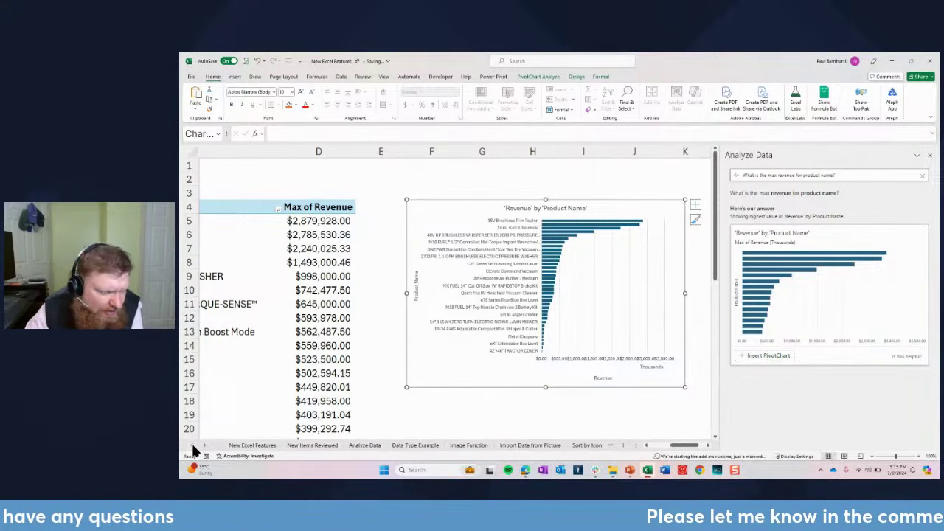
{"action": "left_click", "coordinate": [311, 446]}
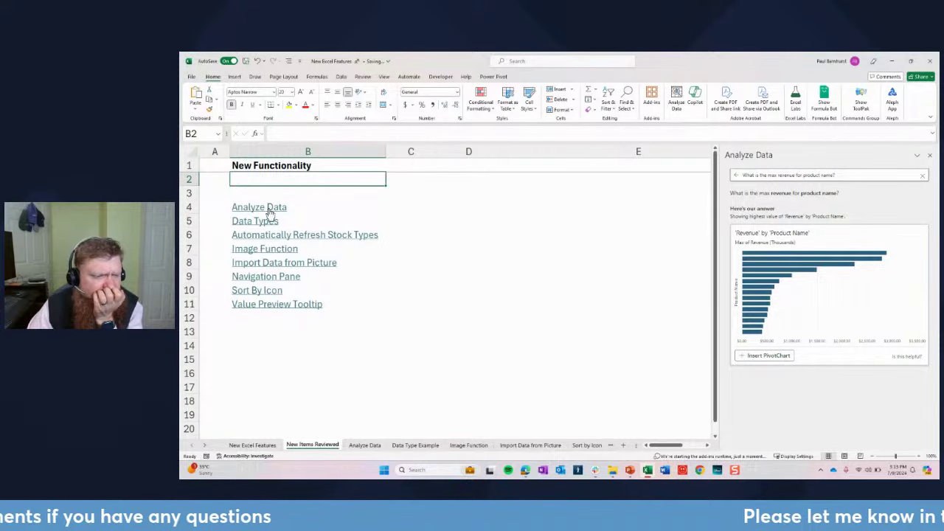
Step: Follow the Navigation Pane link, return to the New Items Reviewed sheet, and close the Analyze Data pane
{"action": "left_click", "coordinate": [286, 278]}
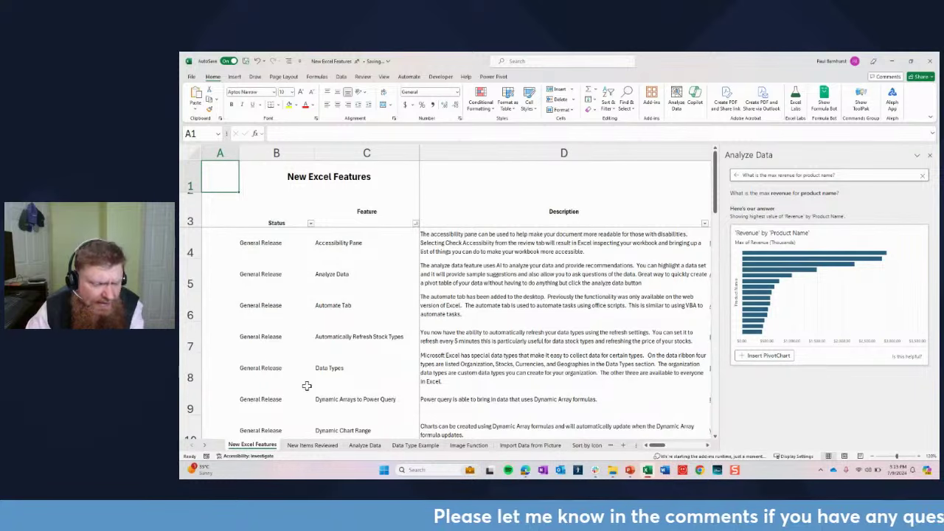
{"action": "left_click", "coordinate": [311, 445]}
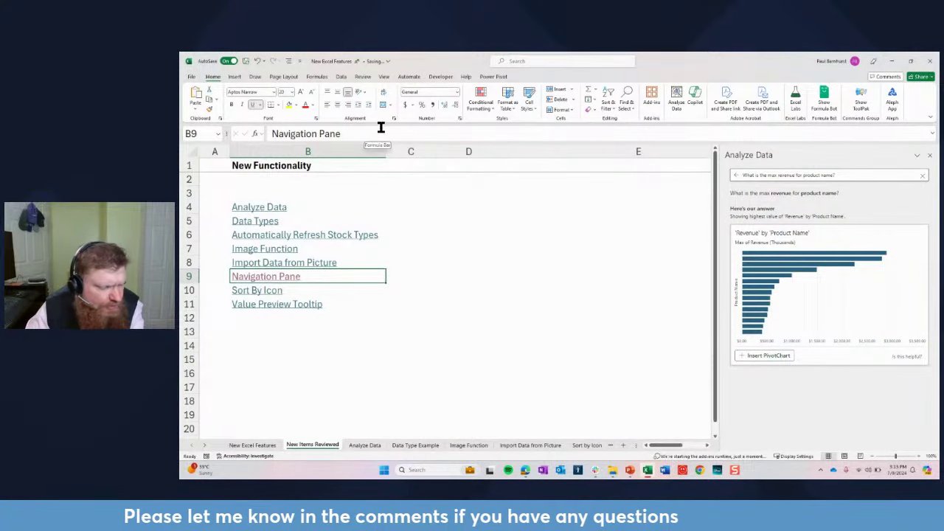
{"action": "left_click", "coordinate": [930, 155]}
{"action": "left_click", "coordinate": [466, 194]}
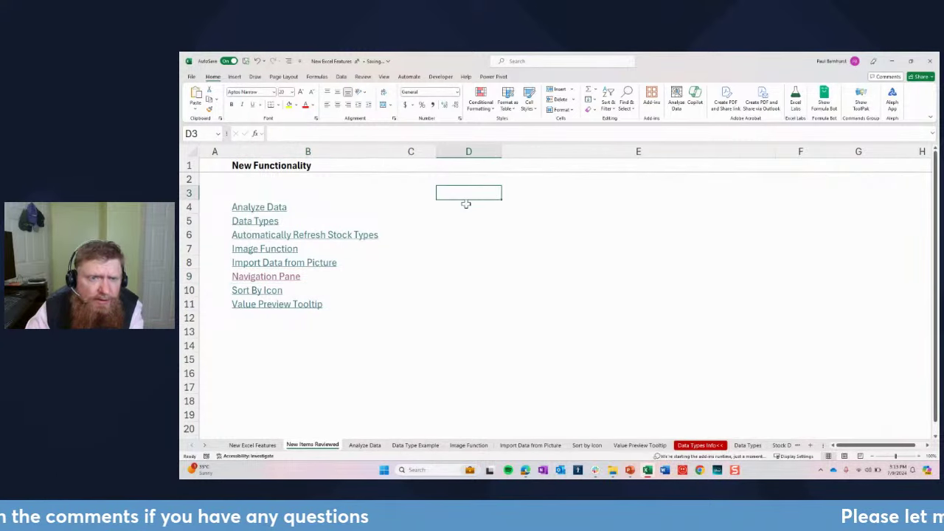
Step: Show the workbook's Navigation pane, widen it to about half the window, and collapse its New Items Reviewed entry
{"action": "left_click", "coordinate": [384, 79]}
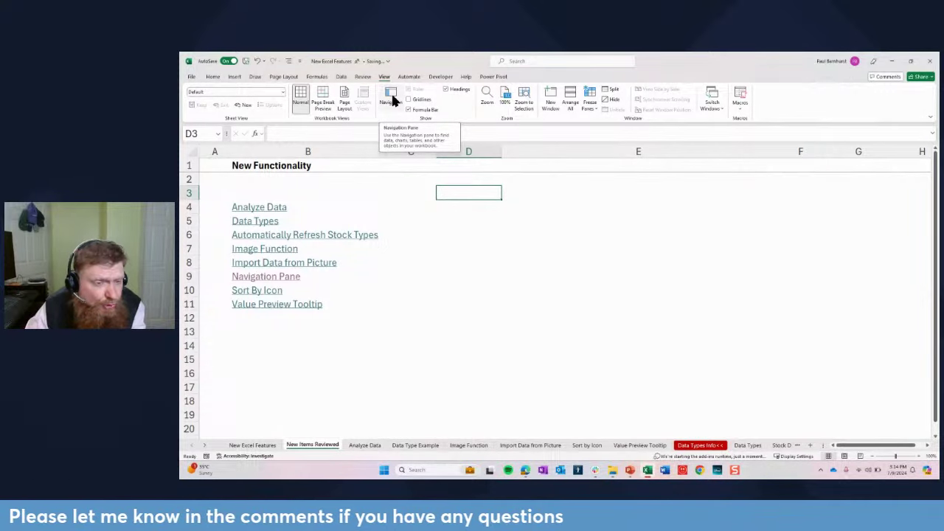
{"action": "left_click", "coordinate": [391, 96]}
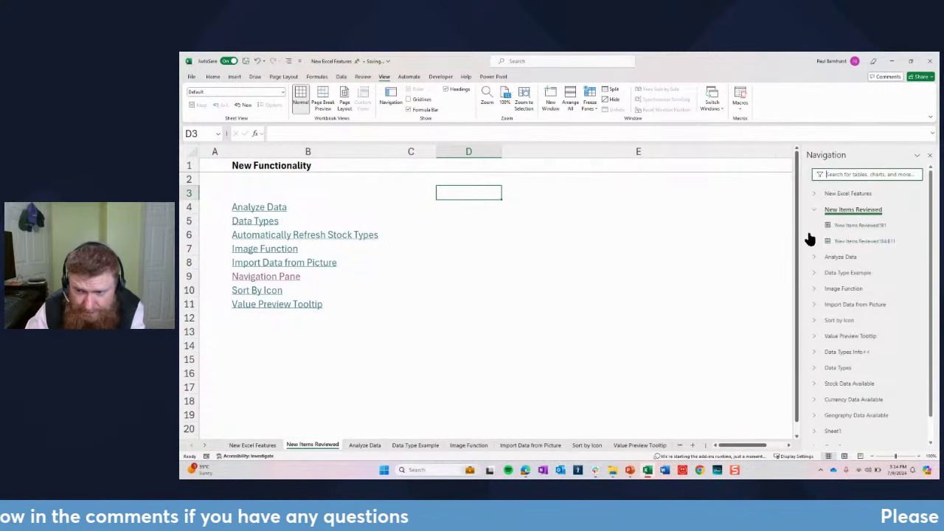
{"action": "left_click_drag", "start_coordinate": [798, 232], "coordinate": [538, 226]}
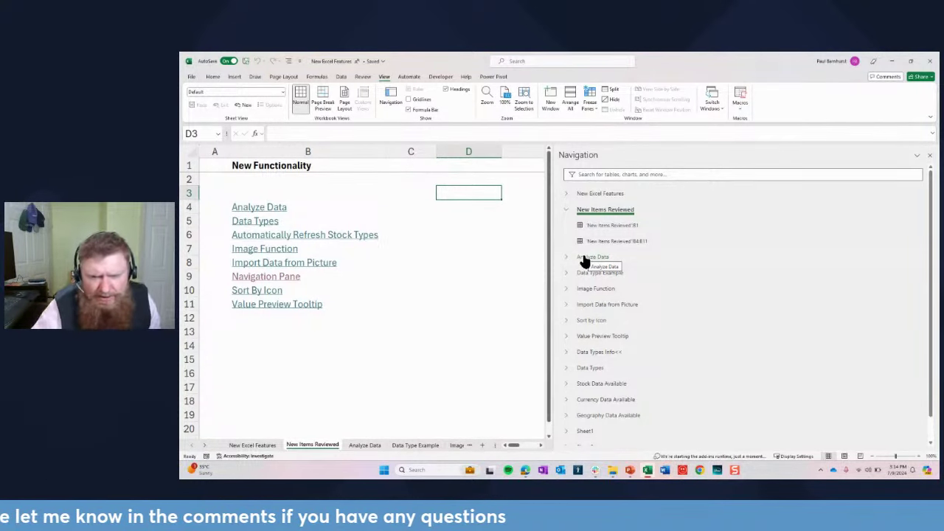
{"action": "left_click", "coordinate": [566, 209]}
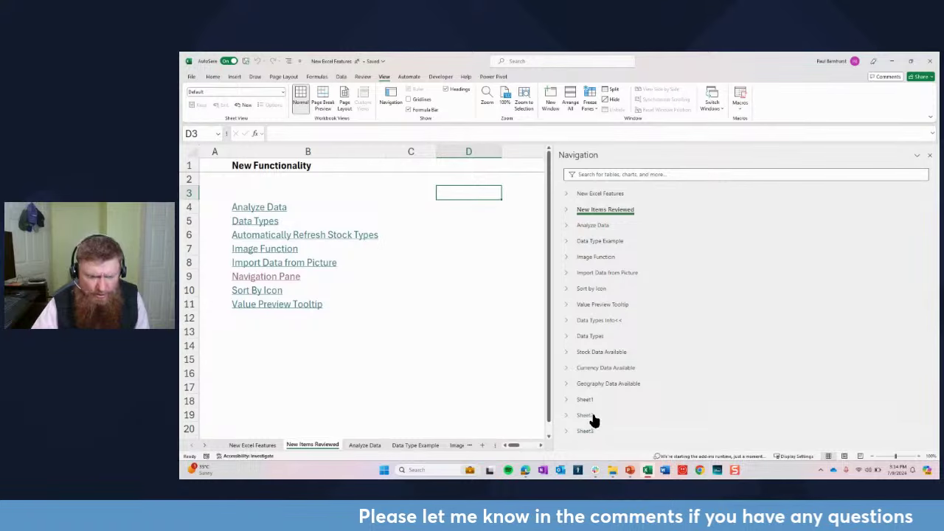
Step: Expand Sheet1 in the Navigation pane, jump to its Chart 1, and collapse the Sheet1 entry again
{"action": "left_click", "coordinate": [567, 401]}
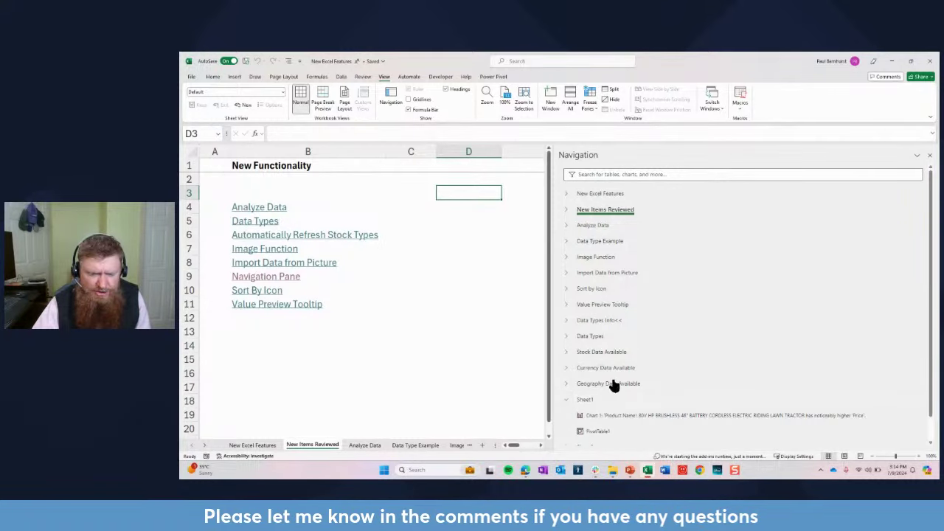
{"action": "scroll", "coordinate": [693, 354], "scroll_direction": "down", "scroll_amount": 1}
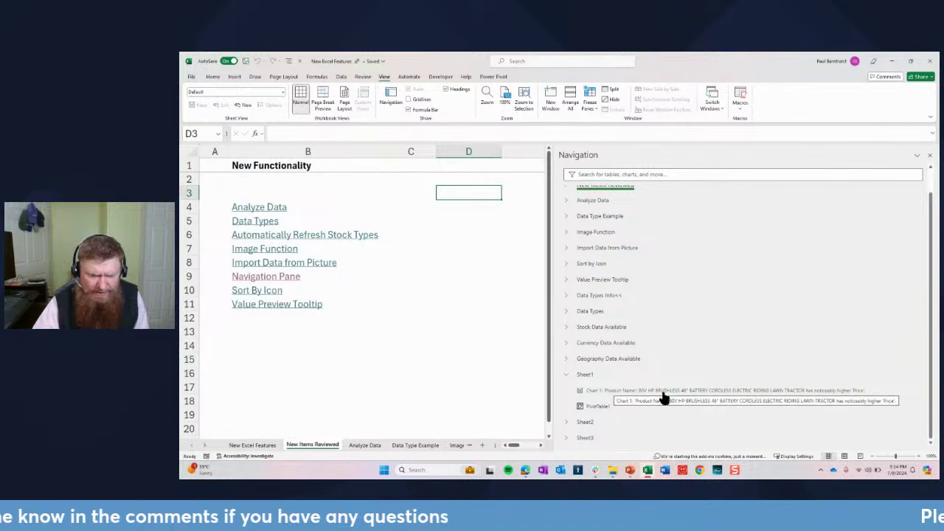
{"action": "left_click", "coordinate": [601, 391]}
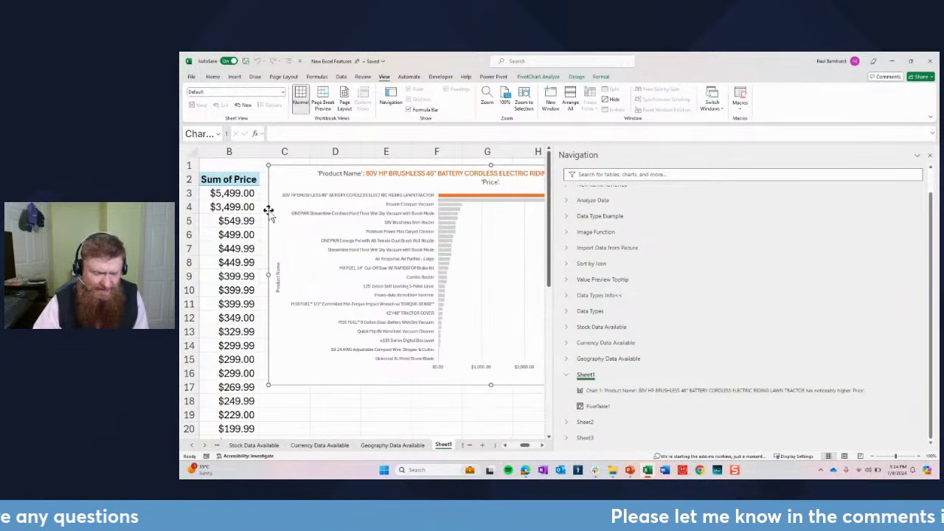
{"action": "left_click", "coordinate": [567, 375]}
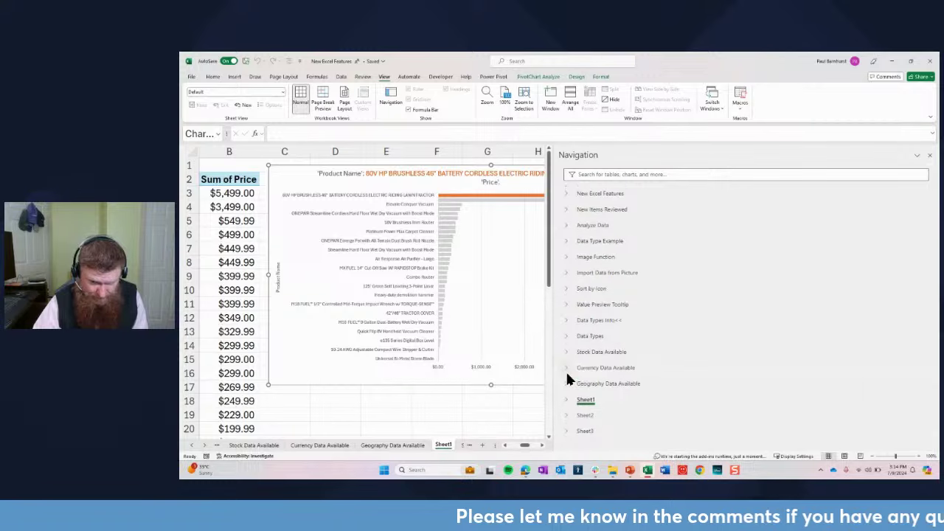
Step: Use the Navigation pane to jump to cell B1 of Sort by Icon and to Picture 2 of Import Data from Picture
{"action": "left_click", "coordinate": [565, 288]}
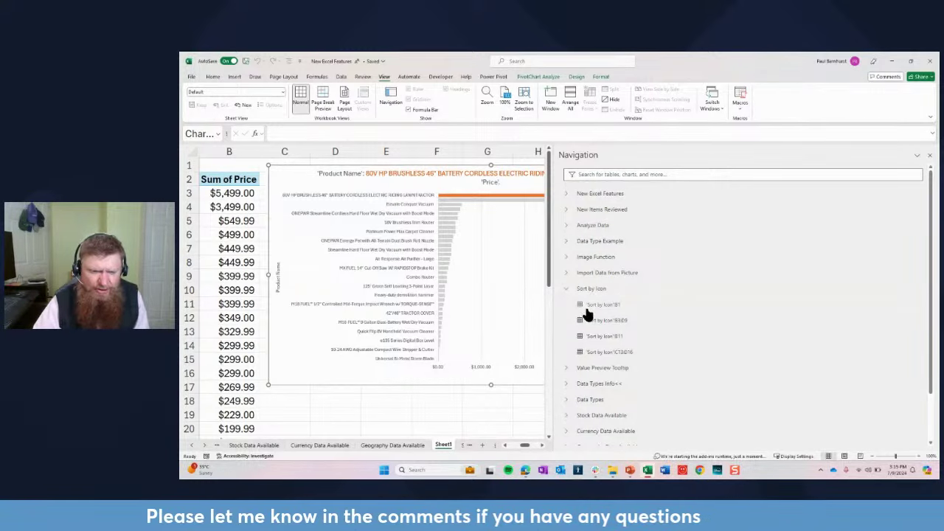
{"action": "left_click", "coordinate": [609, 305]}
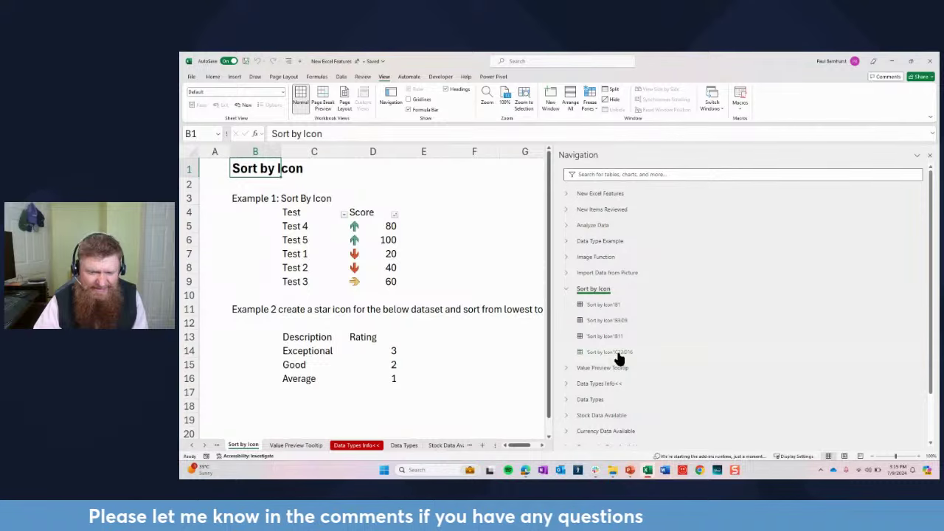
{"action": "left_click", "coordinate": [566, 271]}
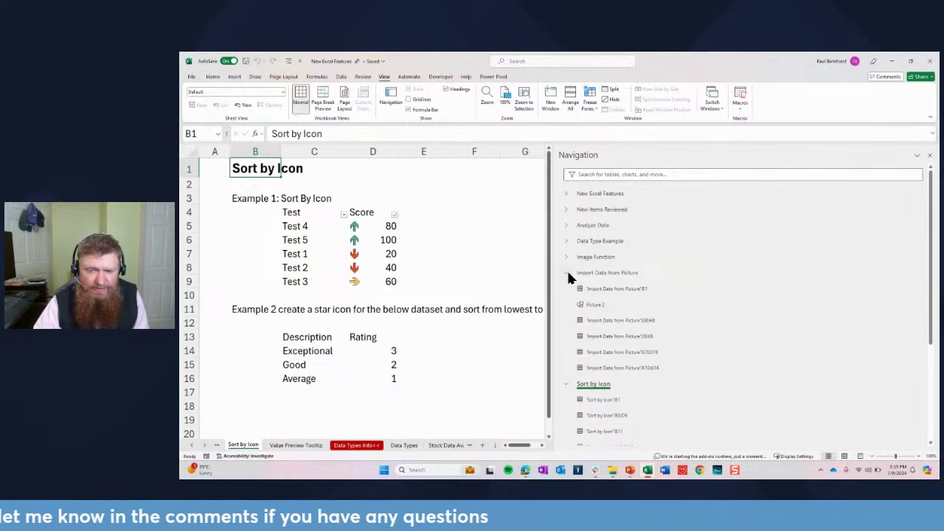
{"action": "left_click", "coordinate": [594, 306]}
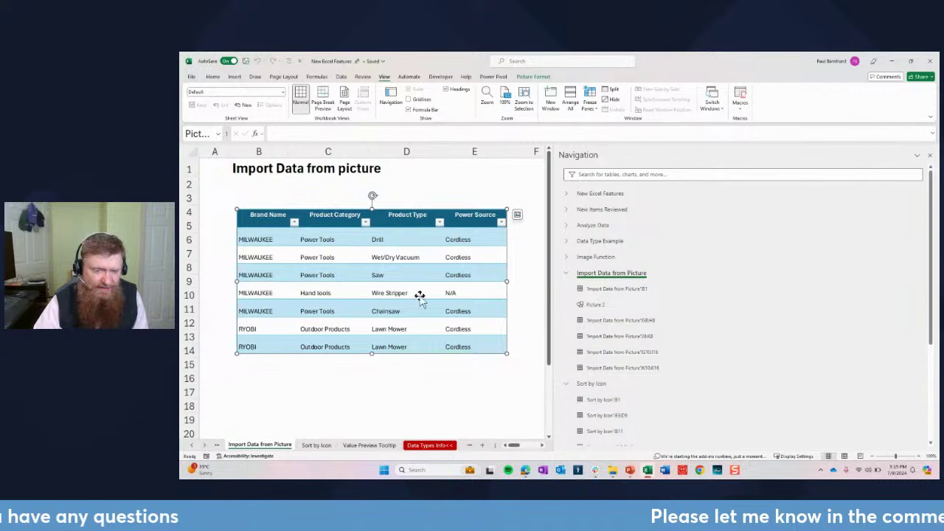
Step: Rename Picture 2 on the Import Data from Picture sheet to "Picture for Importing" through the Navigation pane
{"action": "right_click", "coordinate": [591, 306]}
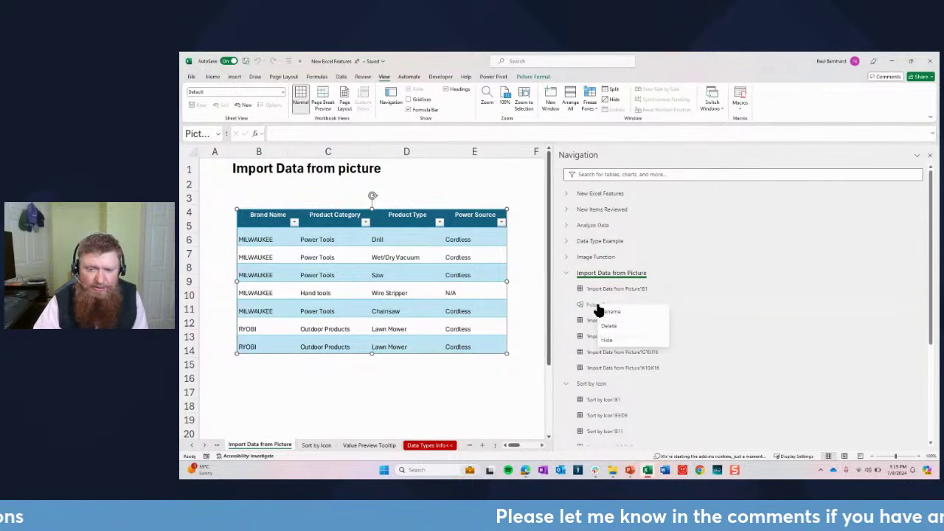
{"action": "left_click", "coordinate": [595, 290]}
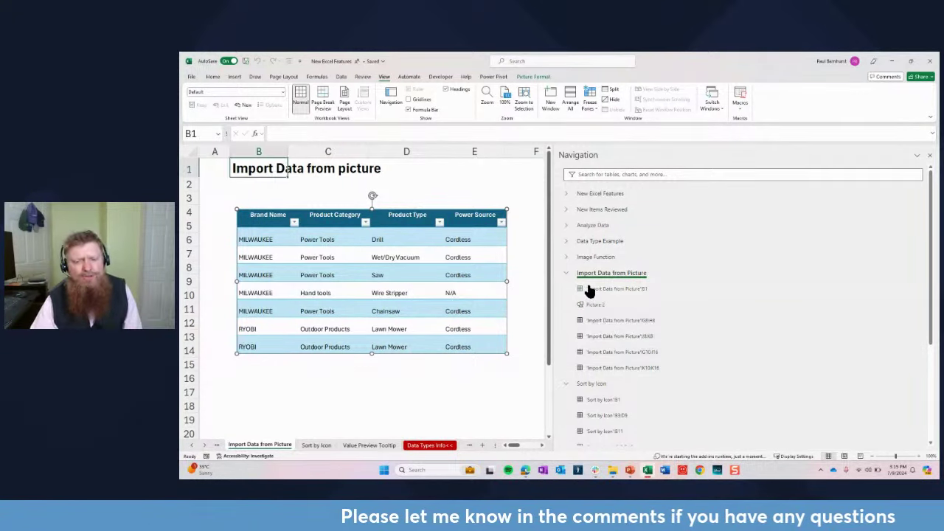
{"action": "left_click", "coordinate": [594, 306]}
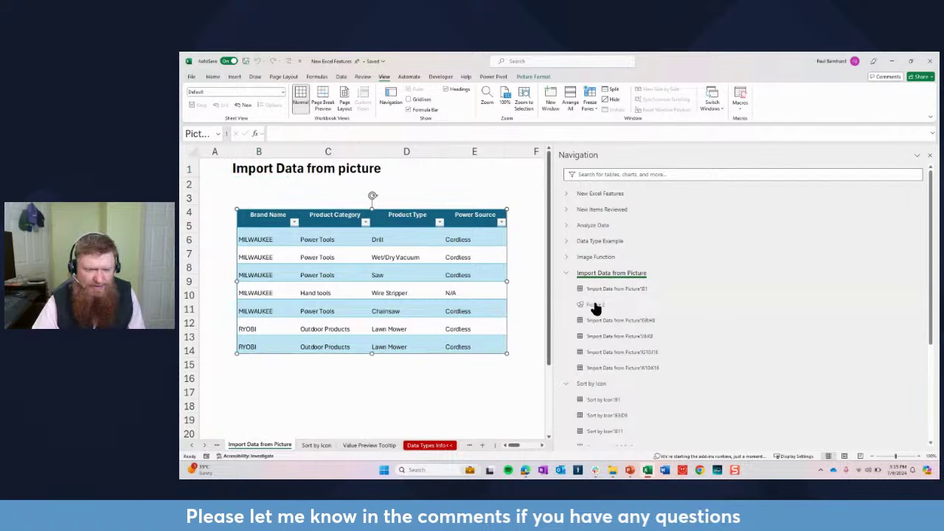
{"action": "right_click", "coordinate": [596, 308]}
{"action": "left_click", "coordinate": [613, 310]}
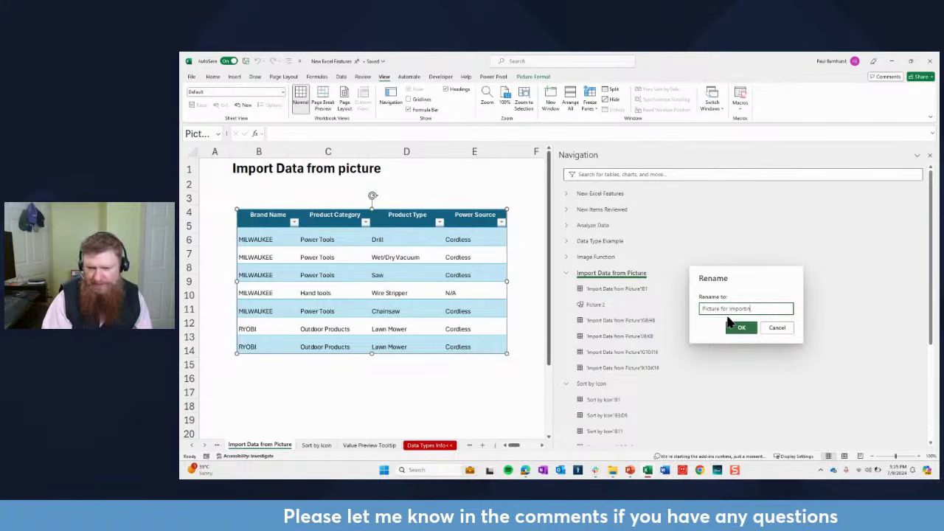
{"action": "left_click", "coordinate": [745, 327]}
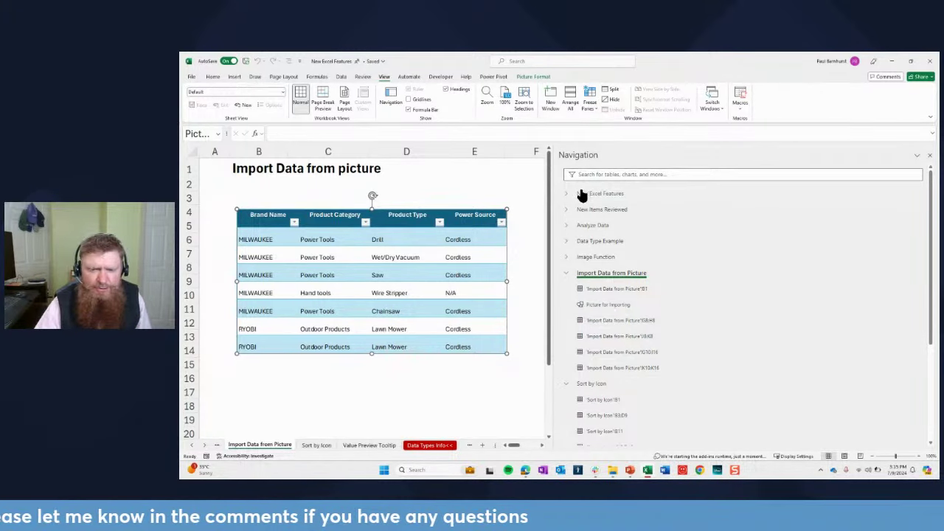
Step: Collapse the Import Data from Picture and Sort by Icon entries and check the actions offered for the New Excel Features sheet
{"action": "left_click", "coordinate": [571, 272]}
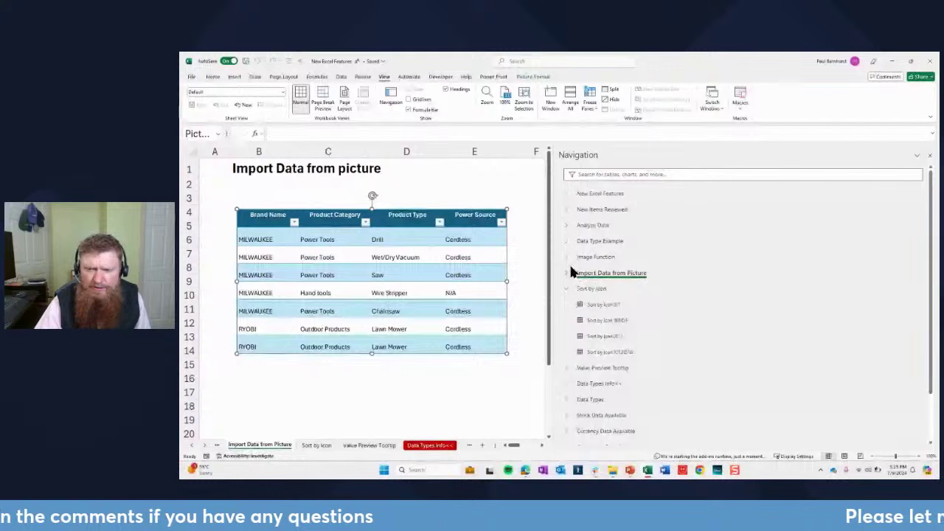
{"action": "right_click", "coordinate": [666, 244]}
{"action": "right_click", "coordinate": [604, 196]}
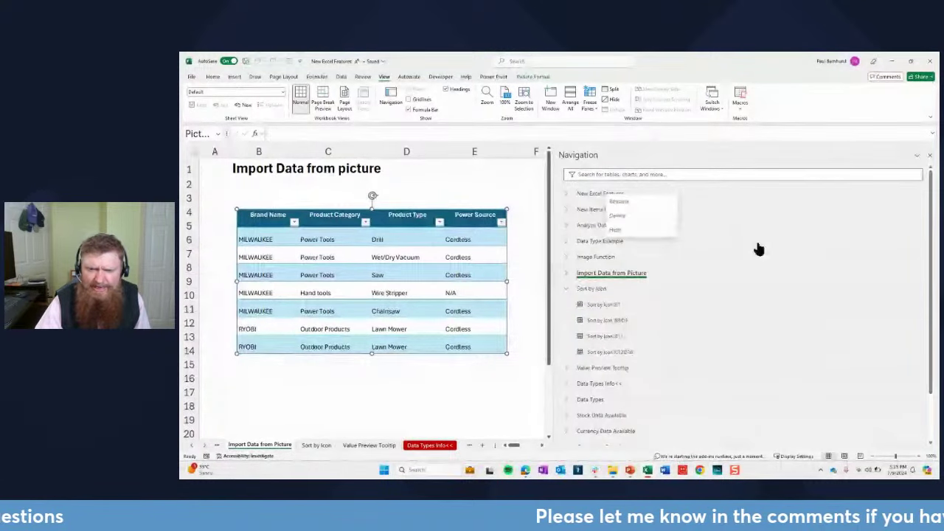
{"action": "left_click", "coordinate": [565, 287]}
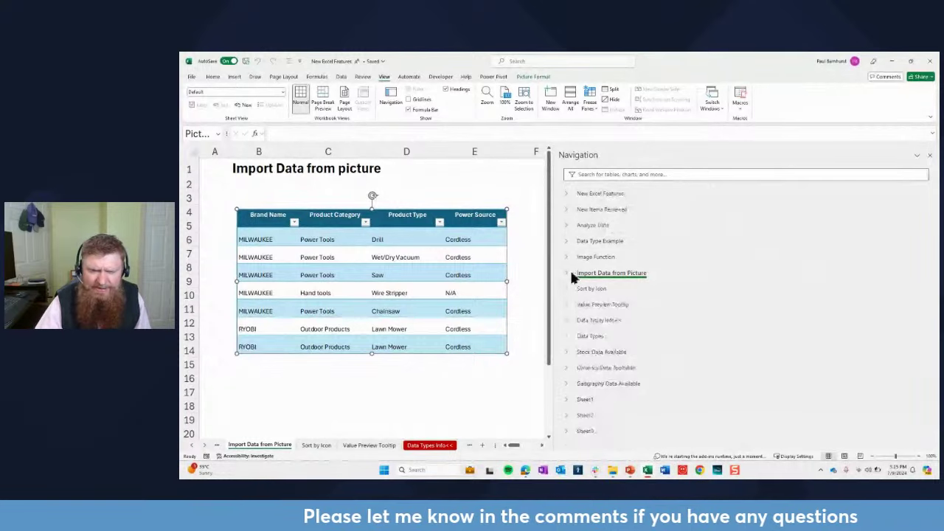
Step: Search the Navigation pane for "picture" and clear the search
{"action": "left_click", "coordinate": [597, 174]}
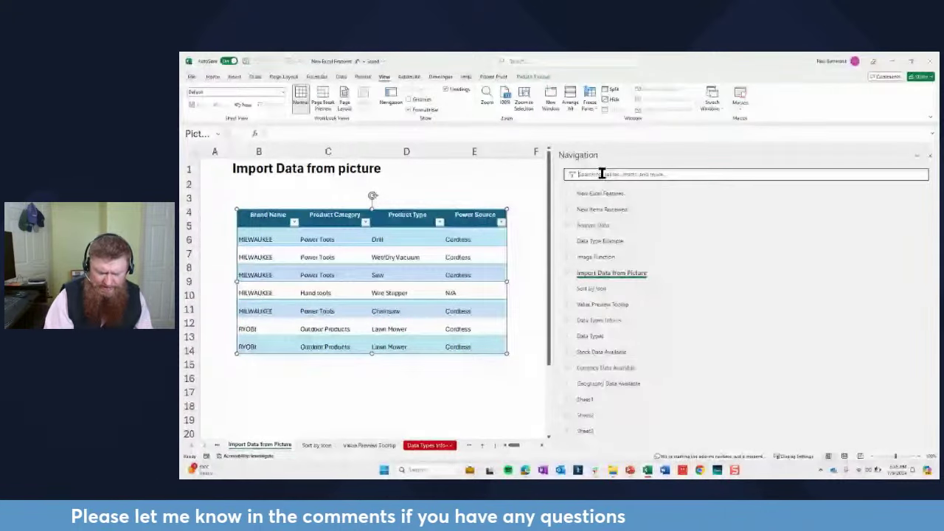
{"action": "type", "text": "pic"}
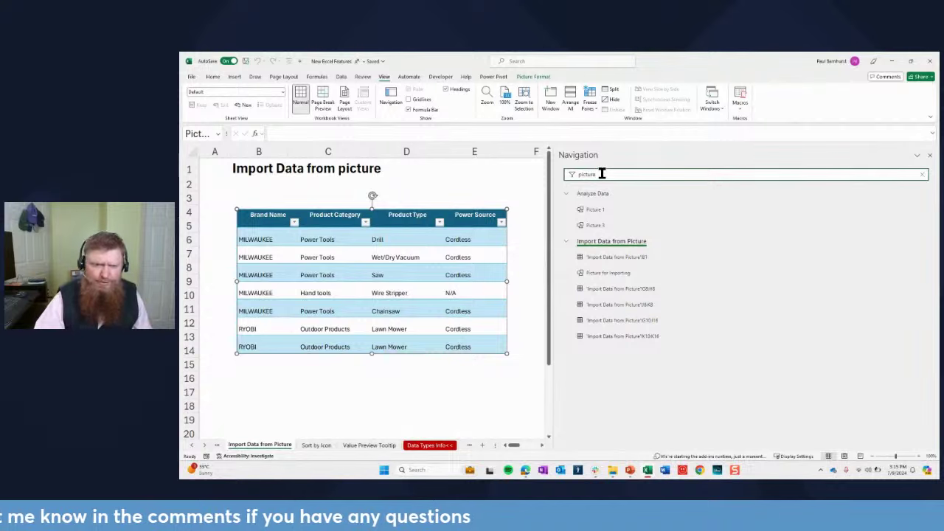
{"action": "type", "text": "ture"}
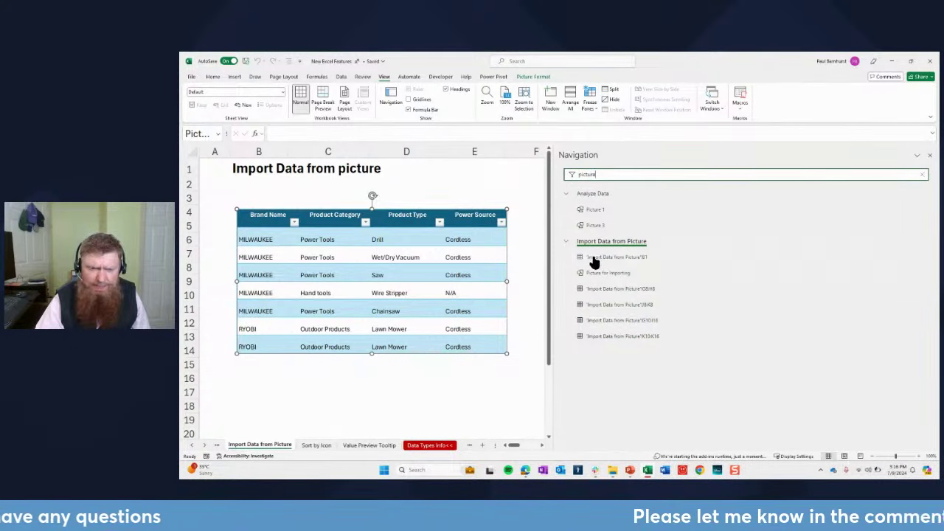
{"action": "left_click_drag", "start_coordinate": [600, 174], "coordinate": [569, 172]}
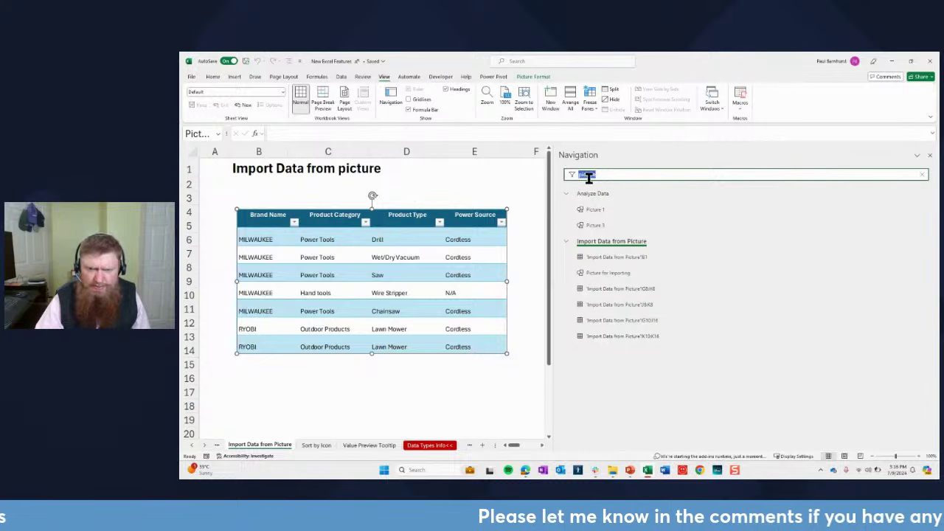
{"action": "key", "text": "BackSpace"}
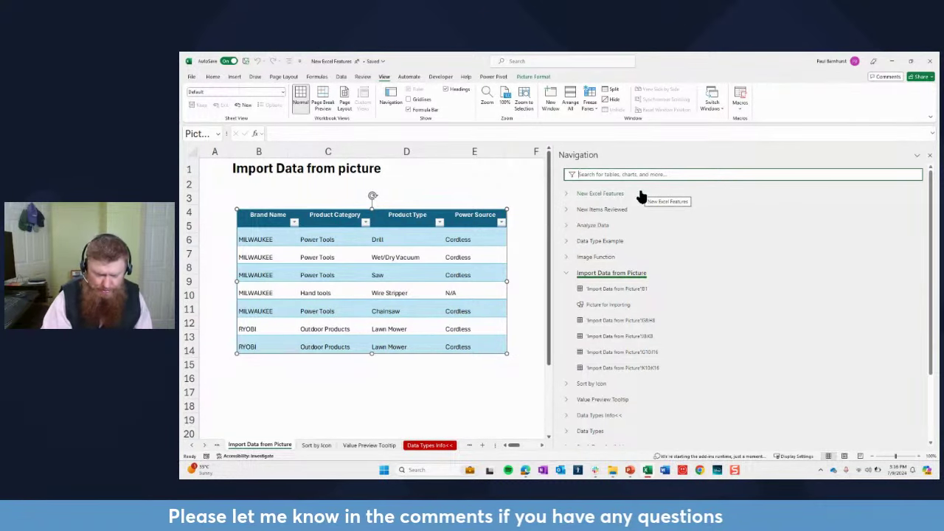
Step: Search the Navigation pane for "table" and clear the search
{"action": "type", "text": "table"}
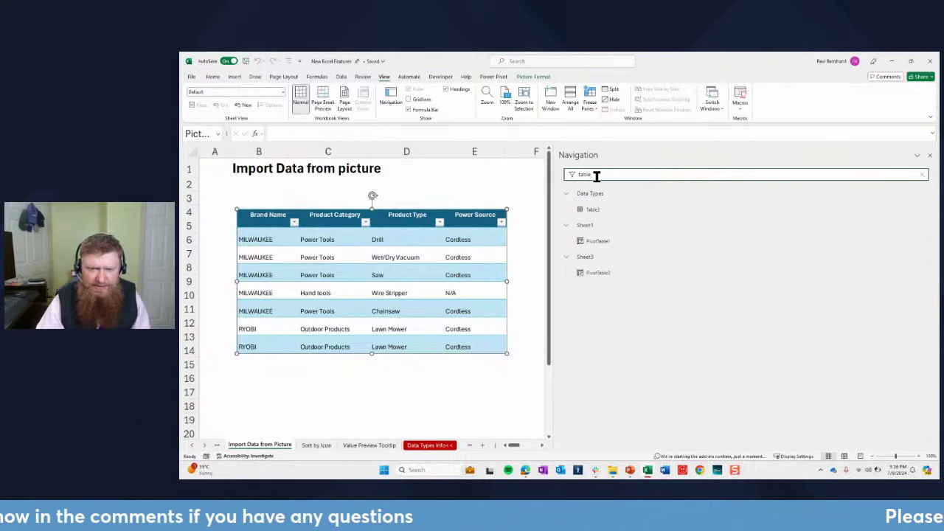
{"action": "left_click_drag", "start_coordinate": [598, 174], "coordinate": [552, 178]}
{"action": "key", "text": "BackSpace"}
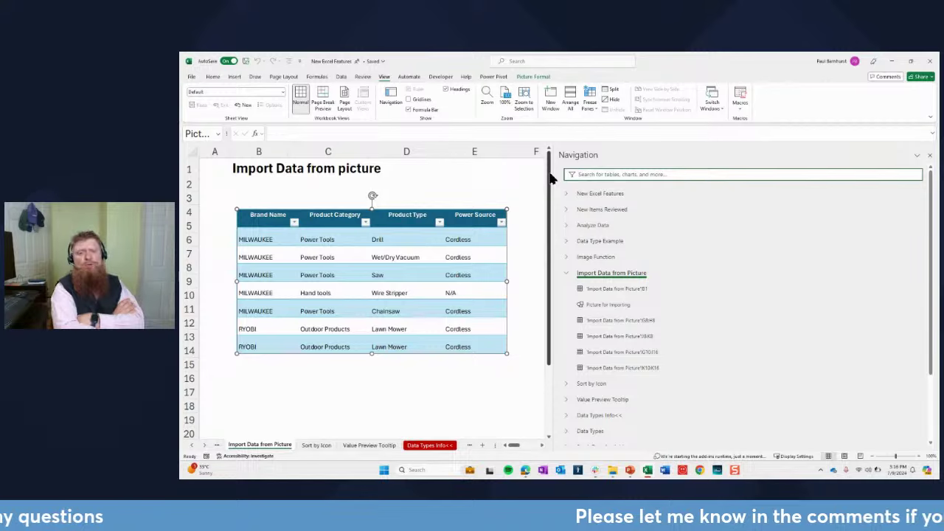
Step: Go to the New Excel Features sheet from the Navigation pane, check its available actions, and collapse its entry
{"action": "right_click", "coordinate": [616, 194]}
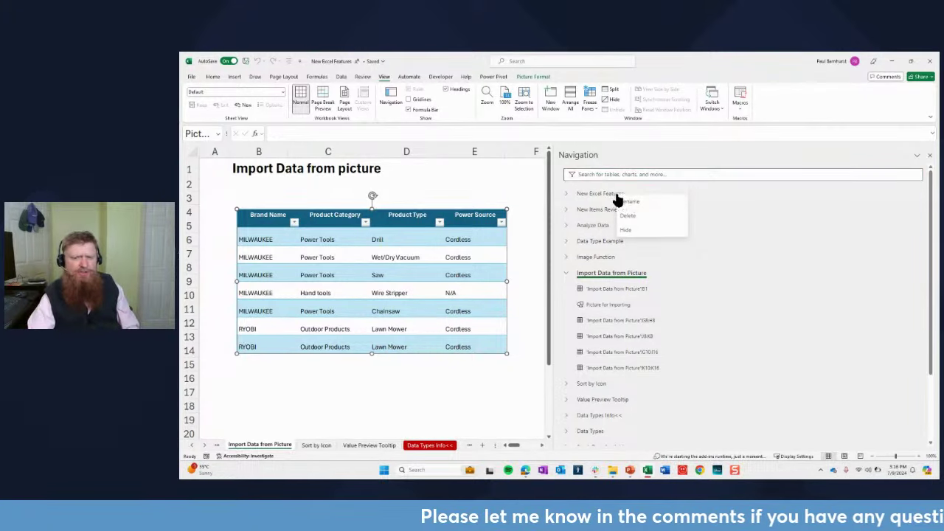
{"action": "left_click", "coordinate": [584, 196]}
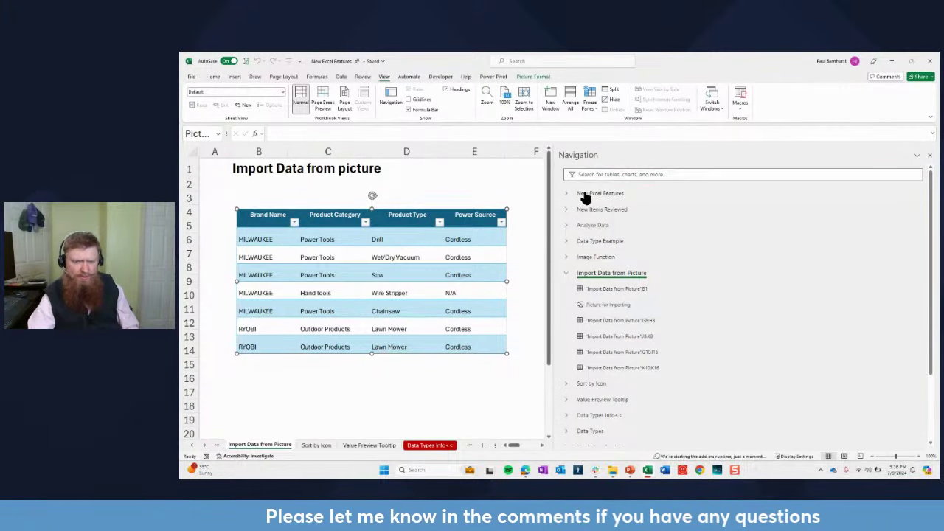
{"action": "left_click", "coordinate": [594, 195]}
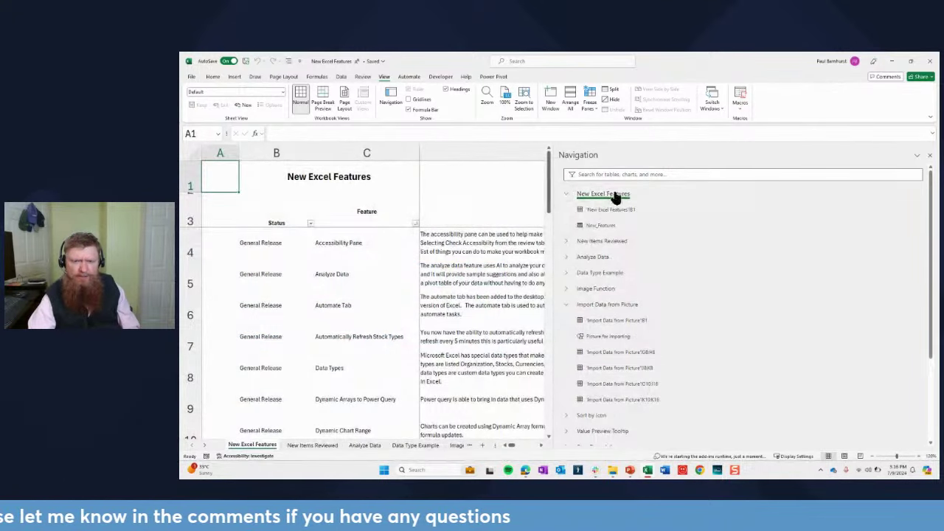
{"action": "right_click", "coordinate": [615, 196]}
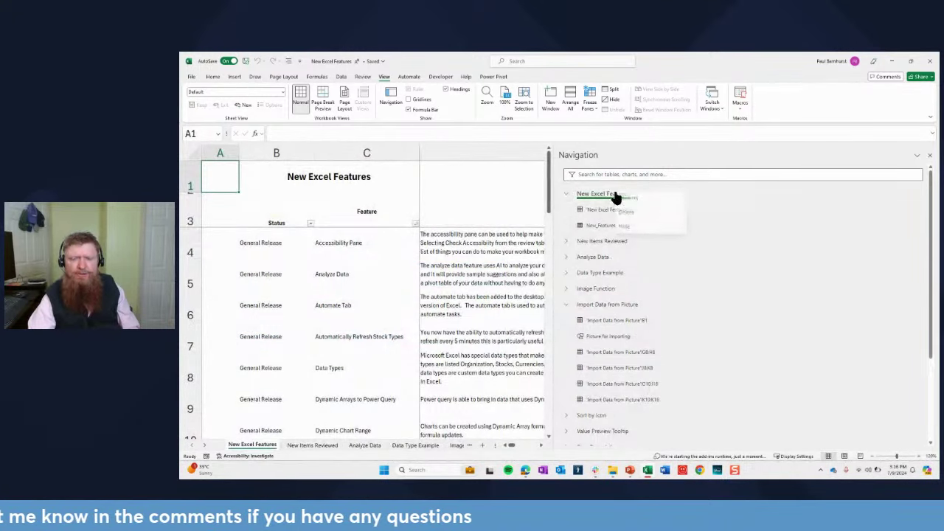
{"action": "left_click", "coordinate": [566, 193]}
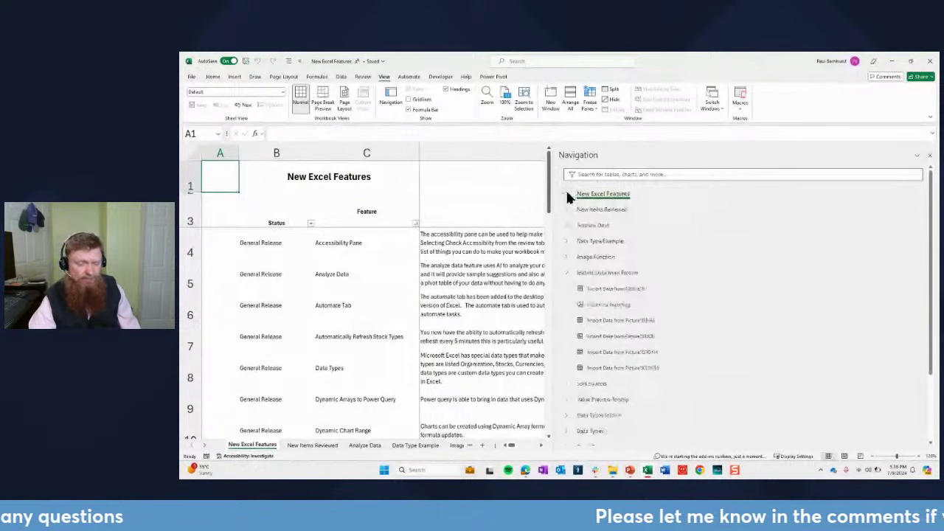
Step: Go to the Data Types sheet from the Navigation pane and close the pane
{"action": "left_click", "coordinate": [566, 272]}
{"action": "right_click", "coordinate": [619, 197]}
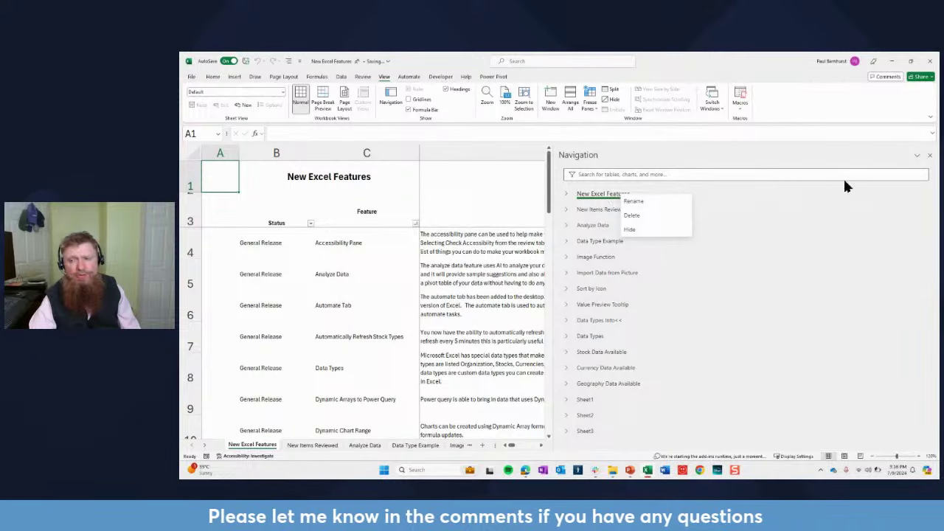
{"action": "left_click", "coordinate": [761, 342]}
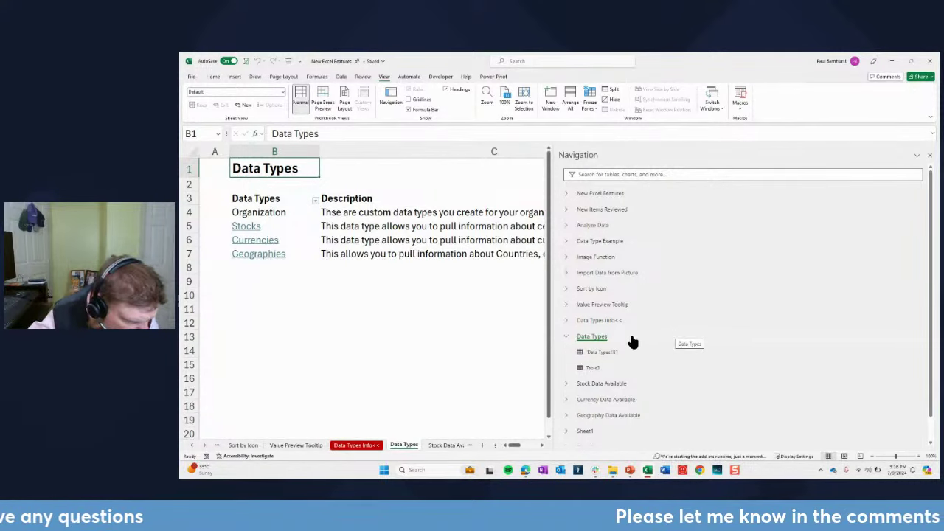
{"action": "left_click", "coordinate": [931, 156]}
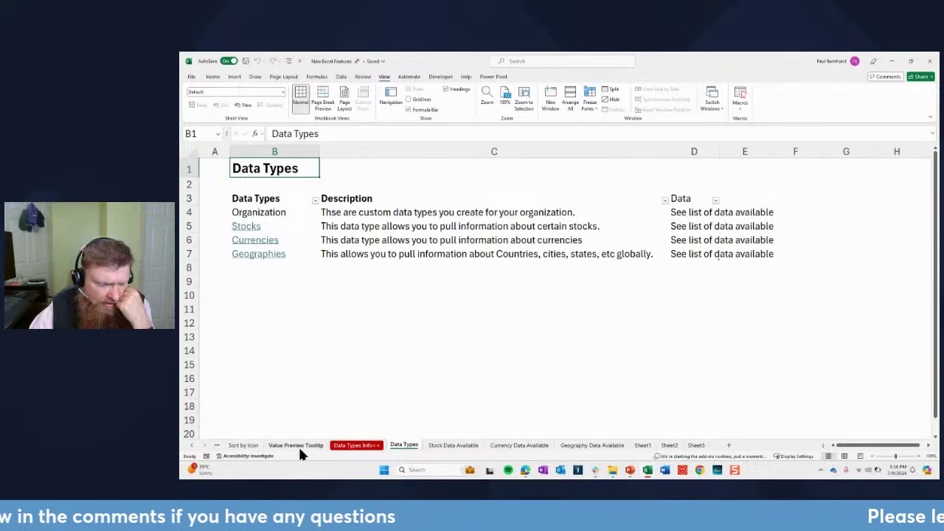
Step: Open the Value Preview Tooltip sheet and expand the formula bar to show the full nested IF formula of grade cell D4
{"action": "left_click", "coordinate": [192, 445]}
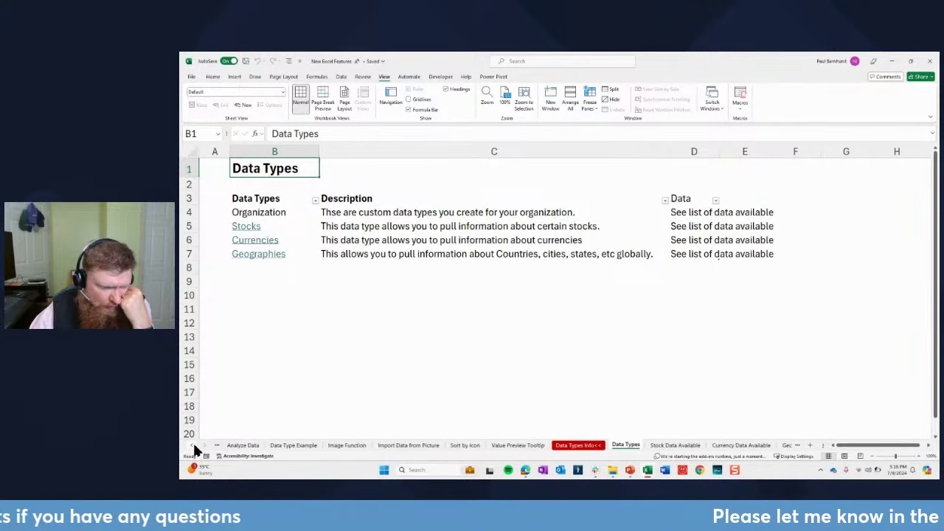
{"action": "left_click", "coordinate": [193, 445]}
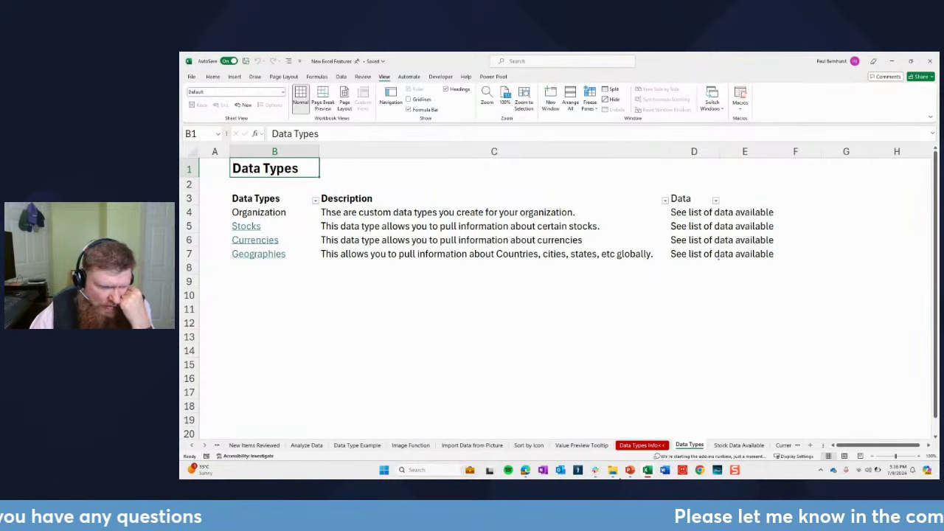
{"action": "left_click", "coordinate": [585, 445]}
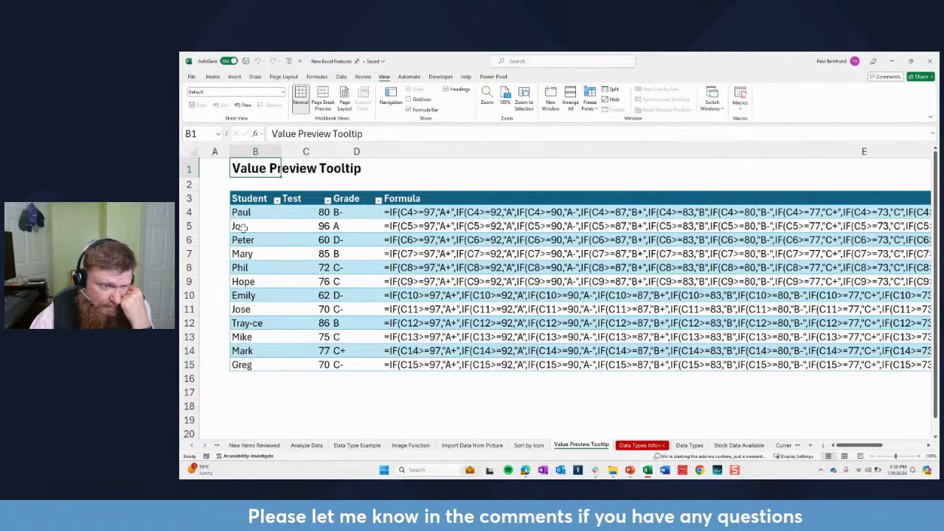
{"action": "left_click", "coordinate": [440, 214]}
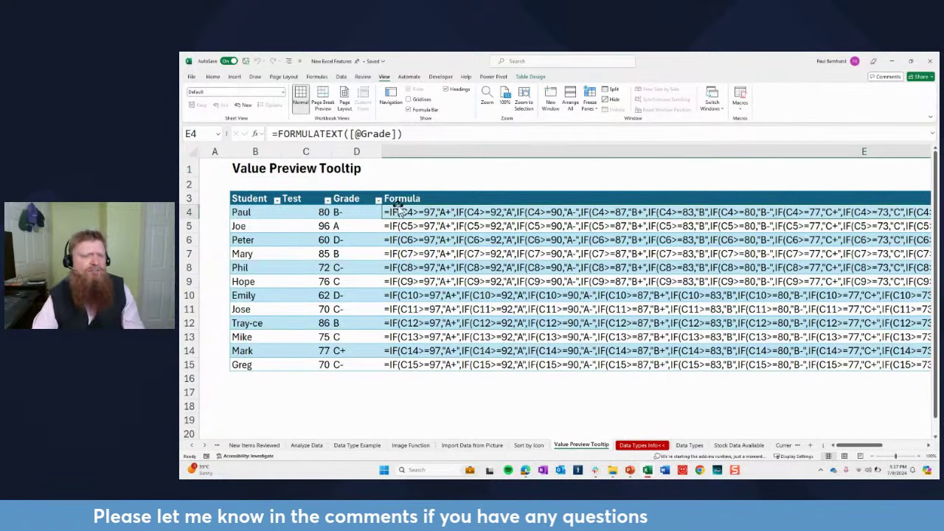
{"action": "left_click", "coordinate": [335, 213]}
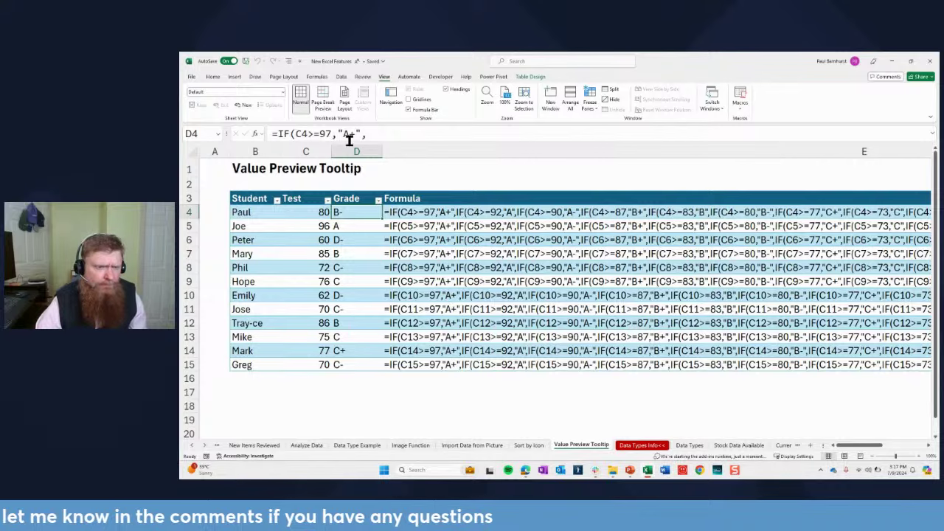
{"action": "left_click_drag", "start_coordinate": [340, 143], "coordinate": [338, 312]}
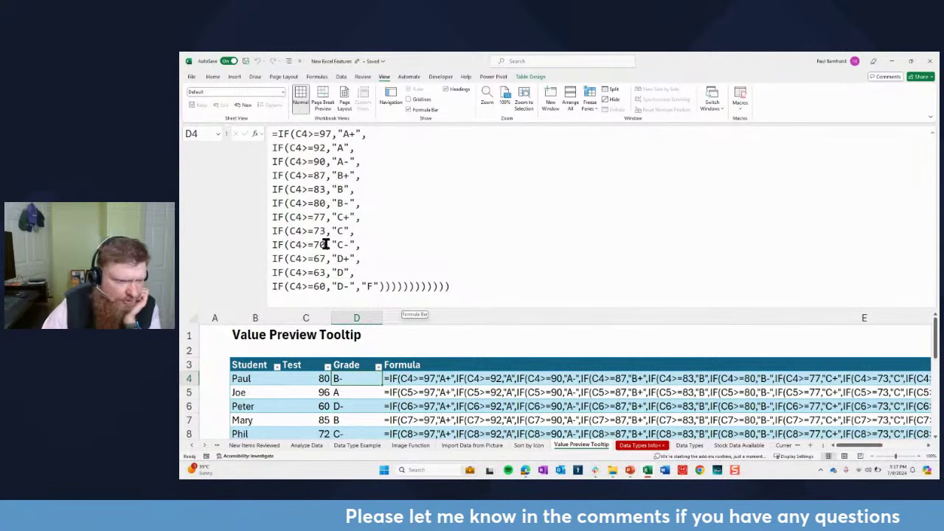
Step: Evaluate the conditions C4>=97, C4>=92 and C4>=80 in place within D4's formula, then discard the edits
{"action": "double_click", "coordinate": [331, 134]}
{"action": "left_click_drag", "start_coordinate": [313, 134], "coordinate": [308, 134]}
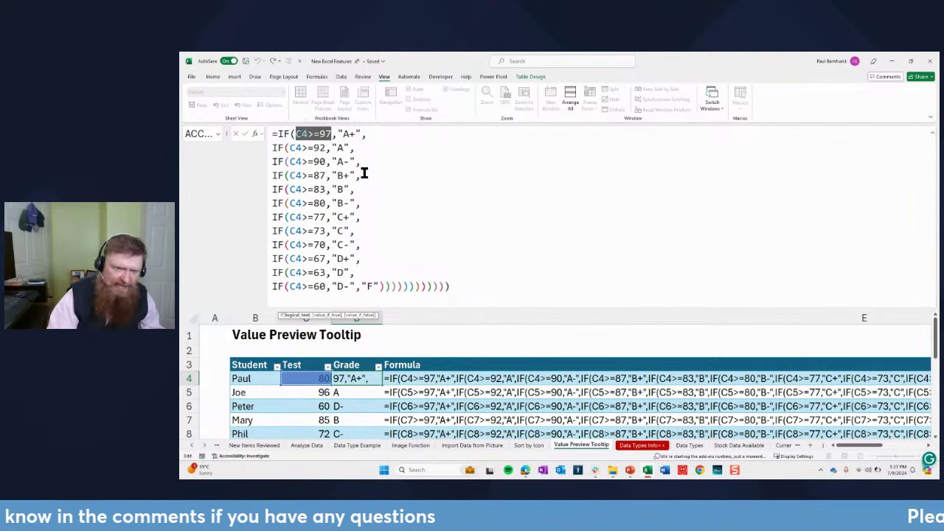
{"action": "key", "text": "F9"}
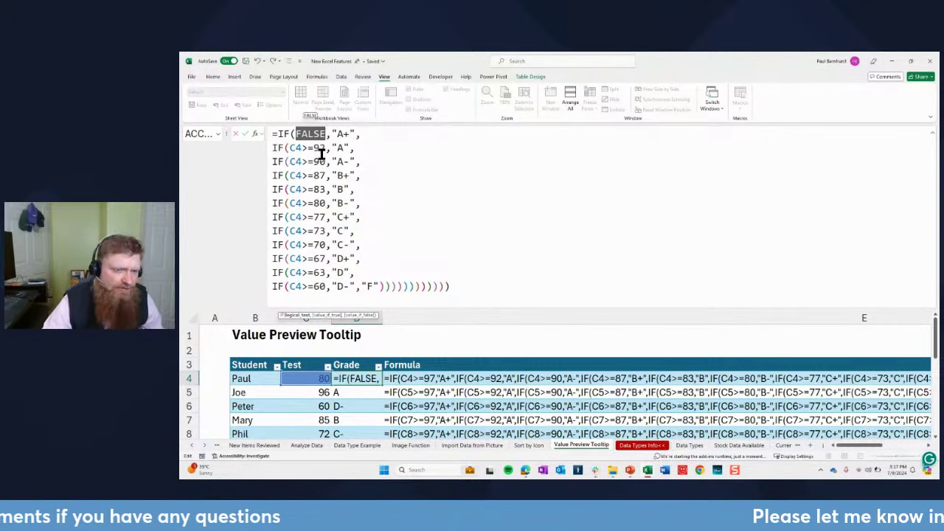
{"action": "left_click_drag", "start_coordinate": [324, 149], "coordinate": [291, 153]}
{"action": "key", "text": "F9"}
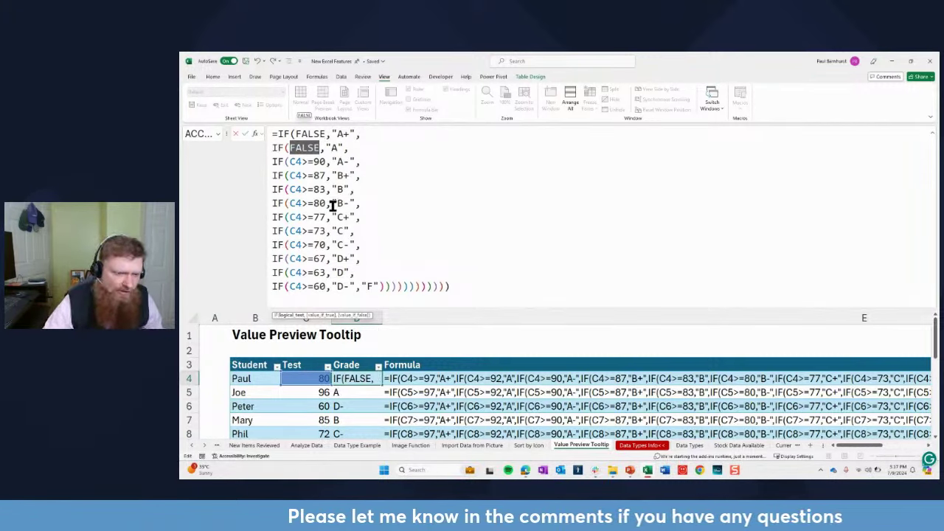
{"action": "left_click_drag", "start_coordinate": [327, 203], "coordinate": [290, 201]}
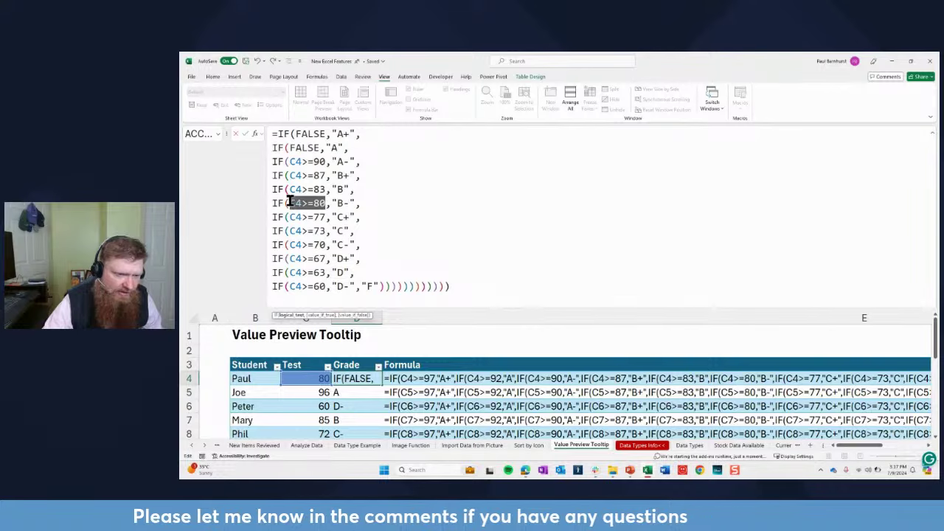
{"action": "key", "text": "F9"}
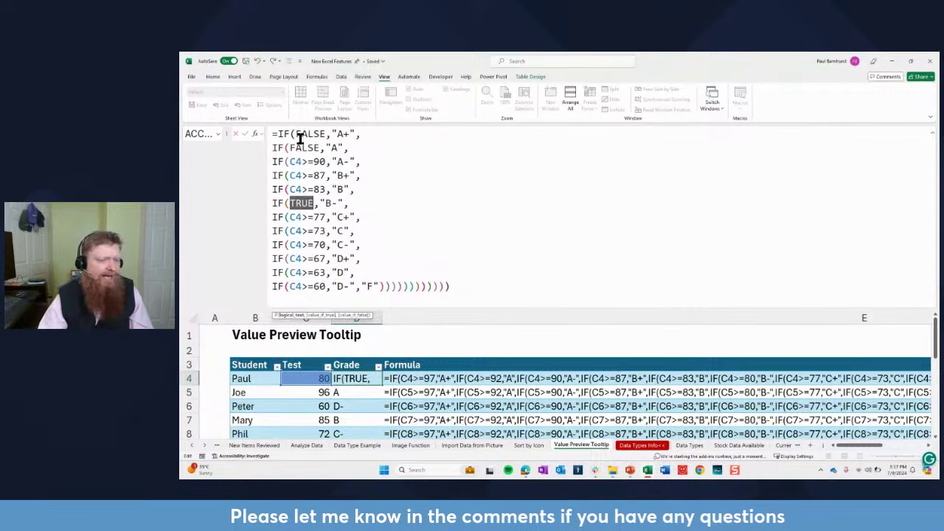
{"action": "key", "text": "Escape"}
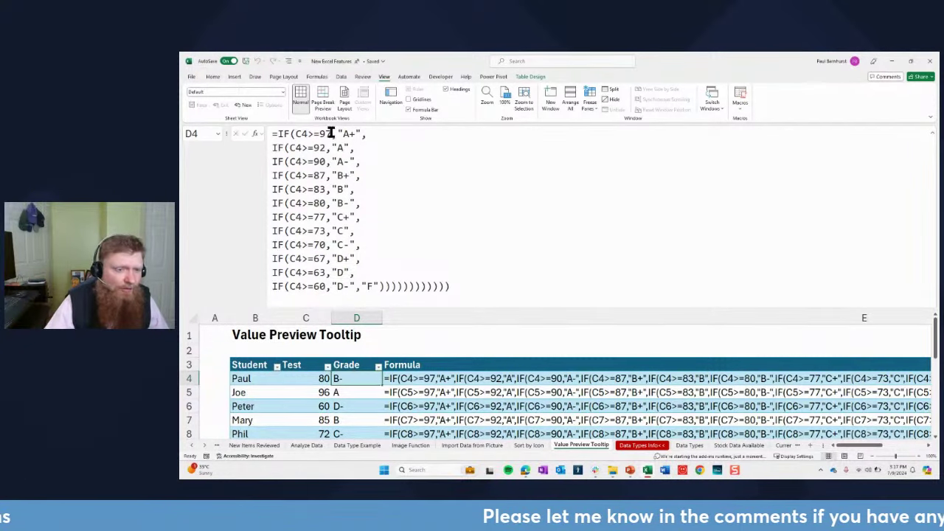
Step: Preview the values of the C4>=97, C4>=87 and C4>=80 conditions in D4's formula and leave the cell without editing
{"action": "left_click_drag", "start_coordinate": [330, 133], "coordinate": [298, 133]}
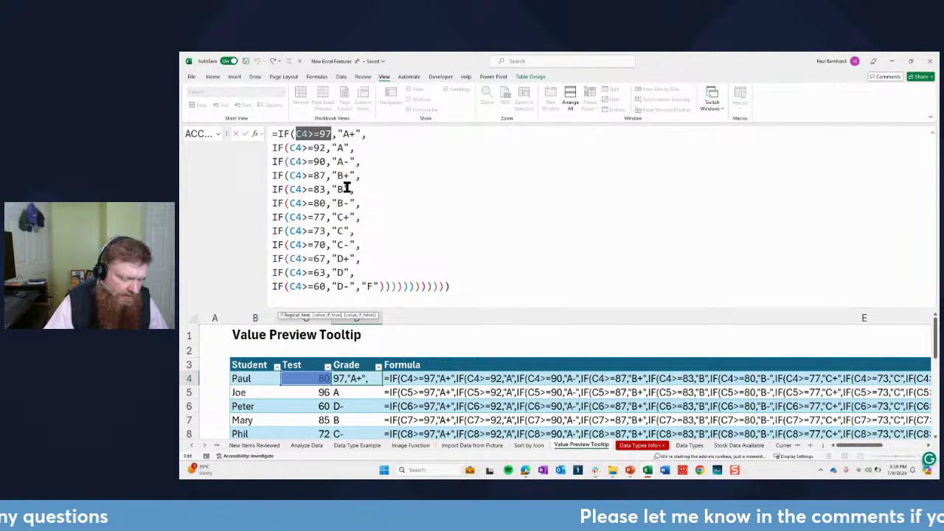
{"action": "left_click_drag", "start_coordinate": [325, 178], "coordinate": [289, 177]}
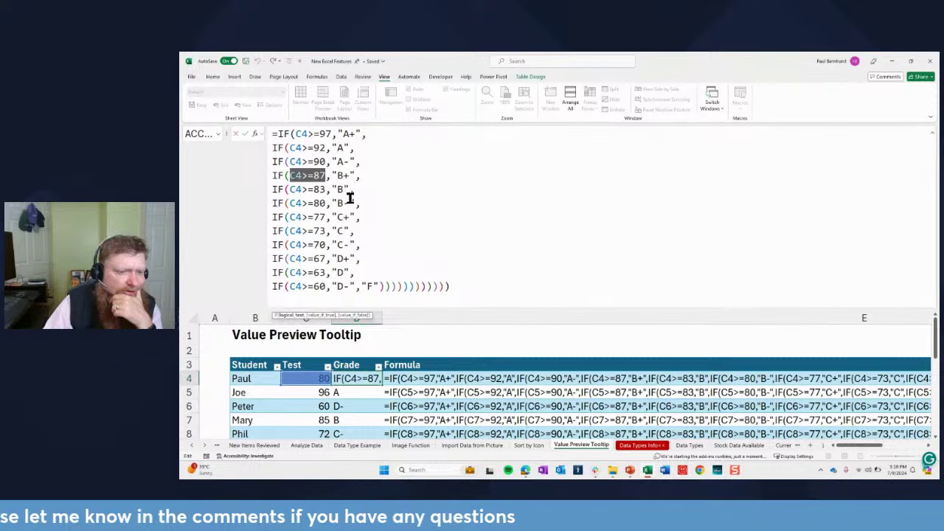
{"action": "left_click_drag", "start_coordinate": [354, 202], "coordinate": [293, 201]}
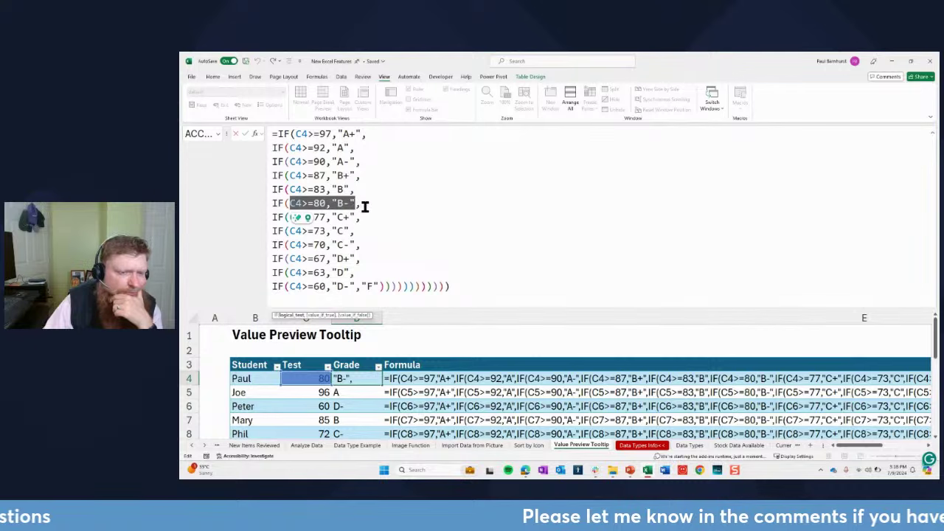
{"action": "left_click_drag", "start_coordinate": [361, 204], "coordinate": [326, 203]}
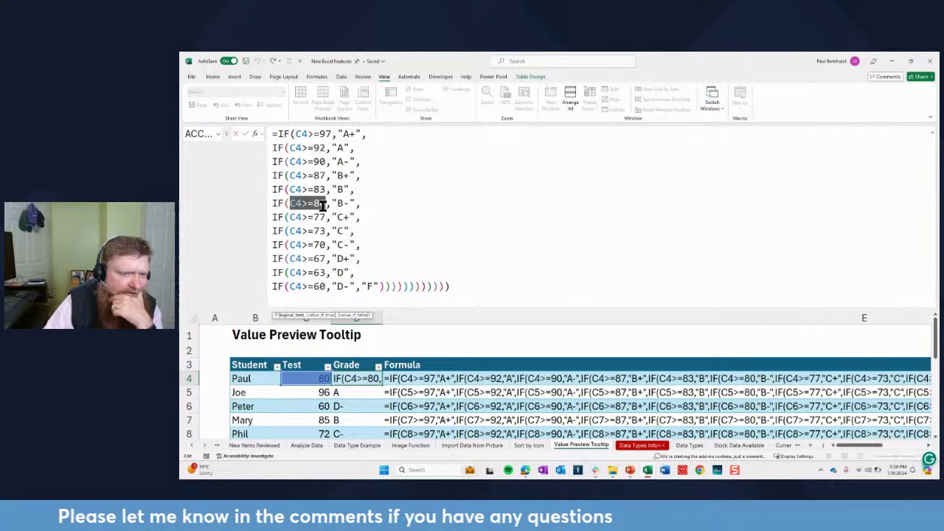
{"action": "left_click", "coordinate": [325, 203]}
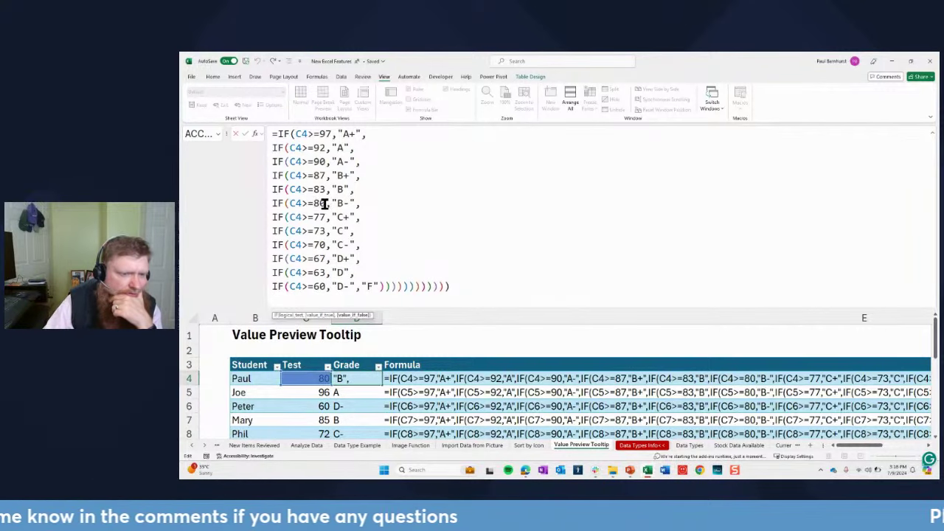
{"action": "left_click_drag", "start_coordinate": [325, 203], "coordinate": [288, 202]}
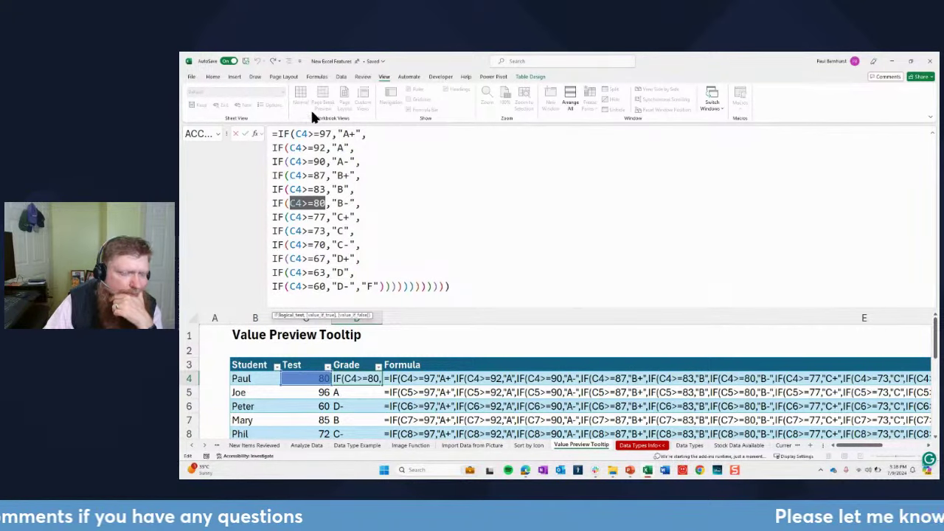
{"action": "left_click", "coordinate": [402, 247]}
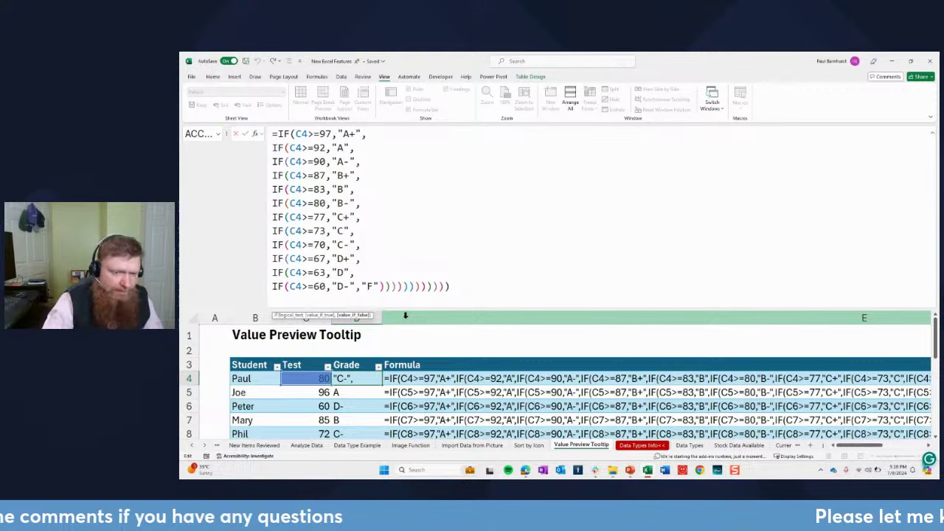
{"action": "key", "text": "Escape"}
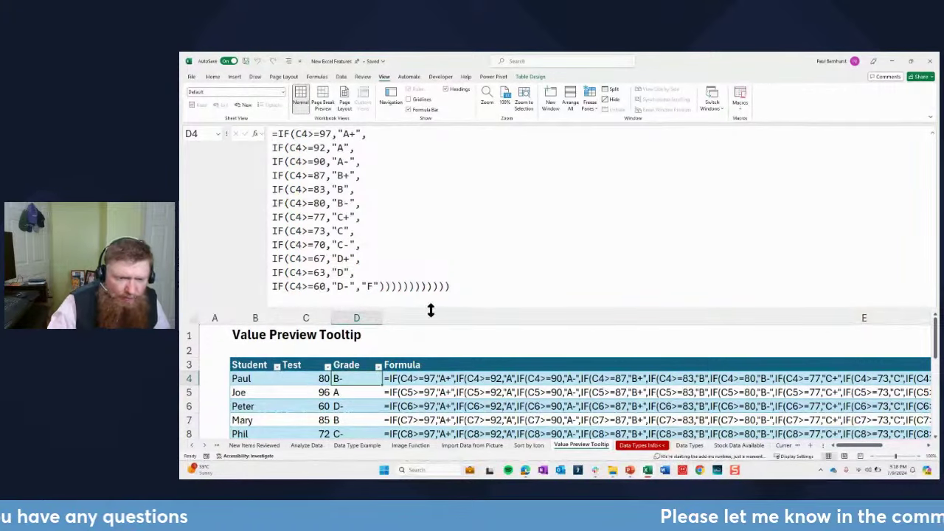
Step: Shrink the formula bar back to a single line and select an empty cell below the grade table
{"action": "left_click_drag", "start_coordinate": [431, 311], "coordinate": [463, 90]}
{"action": "left_click", "coordinate": [480, 410]}
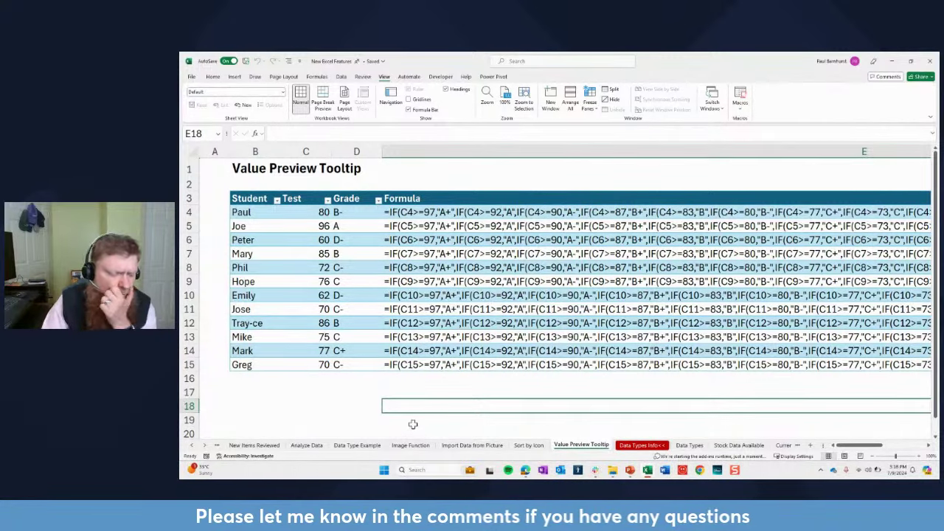
{"action": "mouse_move", "coordinate": [534, 471]}
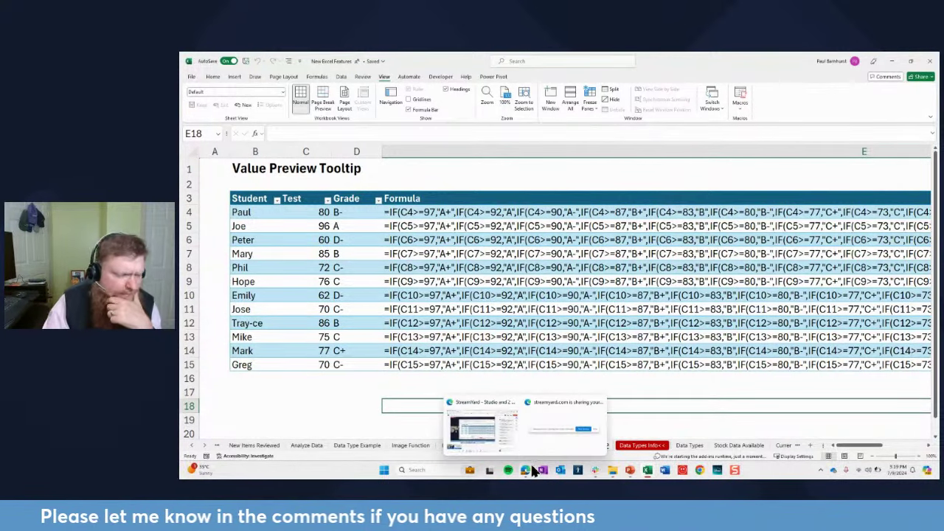
{"action": "left_click", "coordinate": [660, 419]}
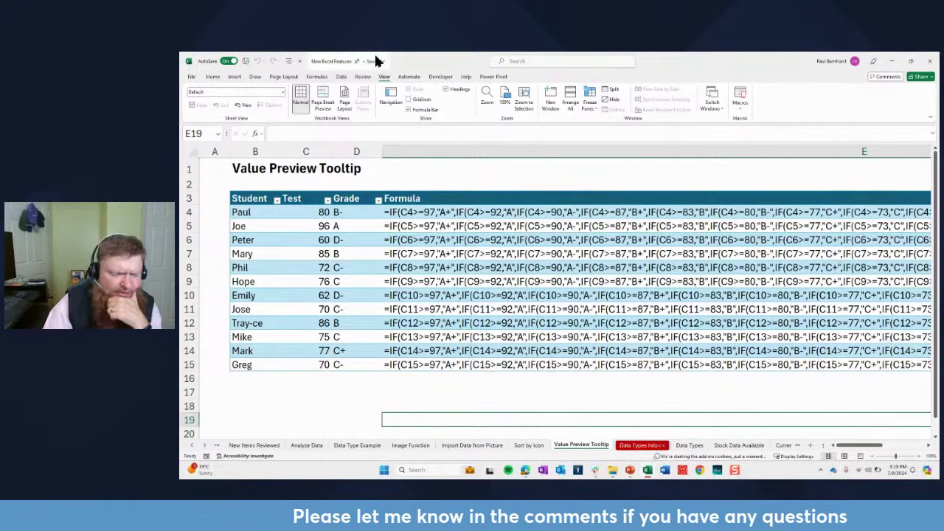
Step: Show the change history of cell C17 below the table and widen the Changes pane
{"action": "left_click", "coordinate": [319, 393]}
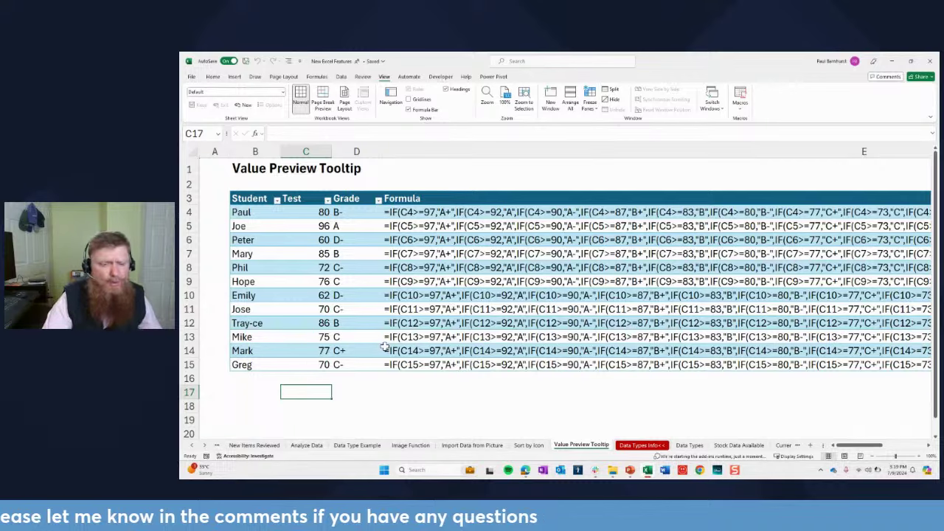
{"action": "scroll", "coordinate": [384, 346], "scroll_direction": "down", "scroll_amount": 2}
{"action": "right_click", "coordinate": [311, 312]}
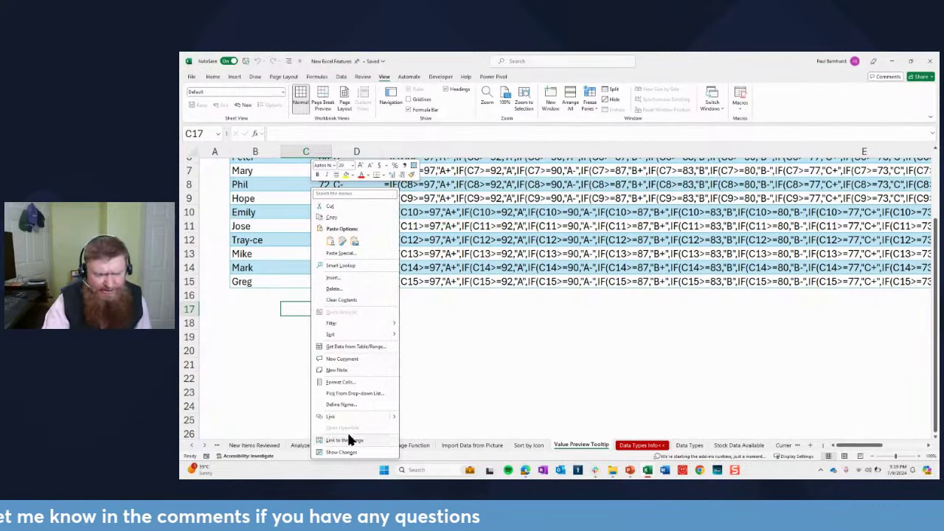
{"action": "left_click", "coordinate": [333, 452]}
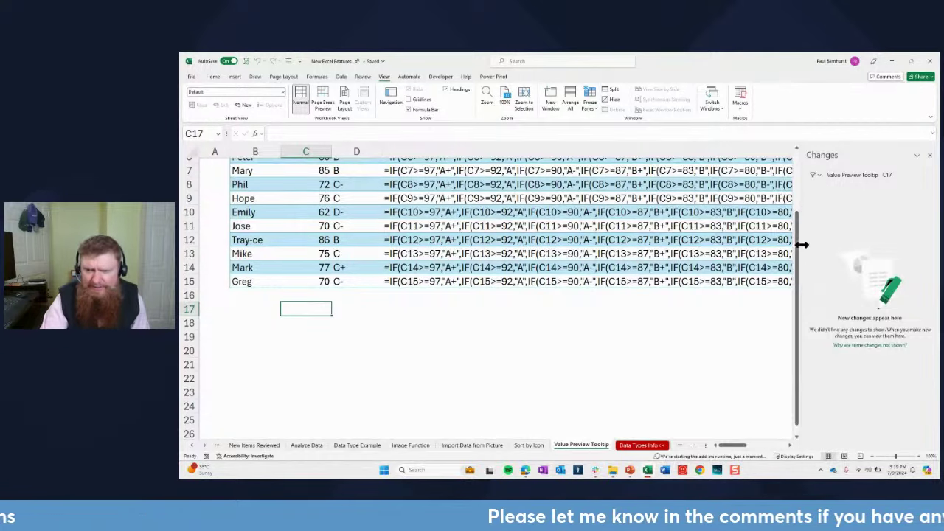
{"action": "left_click_drag", "start_coordinate": [802, 245], "coordinate": [666, 245]}
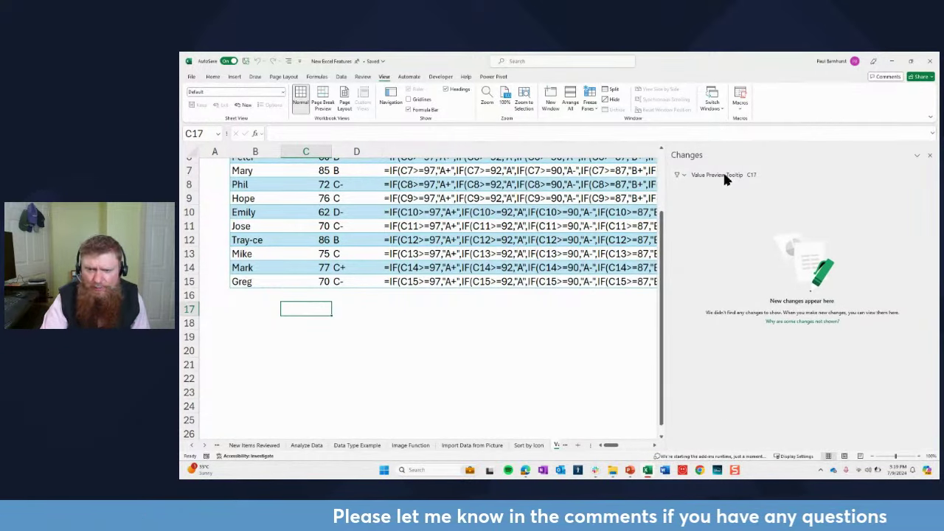
Step: Filter the change history by the New Excel Features sheet
{"action": "left_click", "coordinate": [684, 175]}
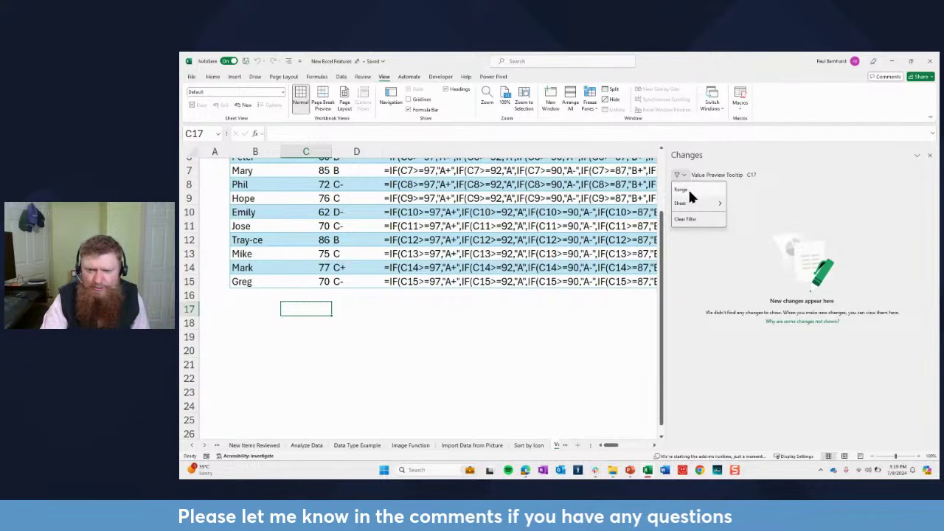
{"action": "mouse_move", "coordinate": [694, 205]}
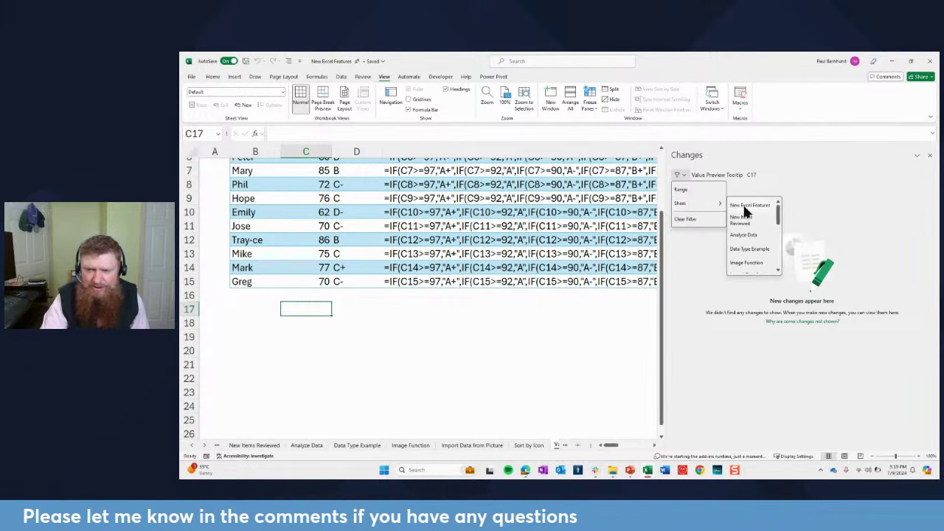
{"action": "left_click", "coordinate": [750, 210]}
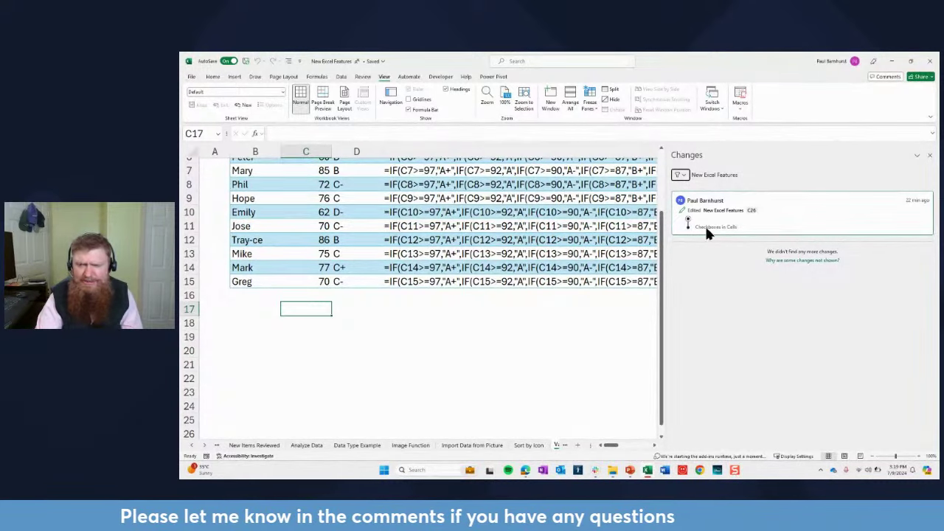
Step: Switch the change history filter to the New Items Reviewed sheet
{"action": "left_click", "coordinate": [683, 177]}
{"action": "mouse_move", "coordinate": [701, 203]}
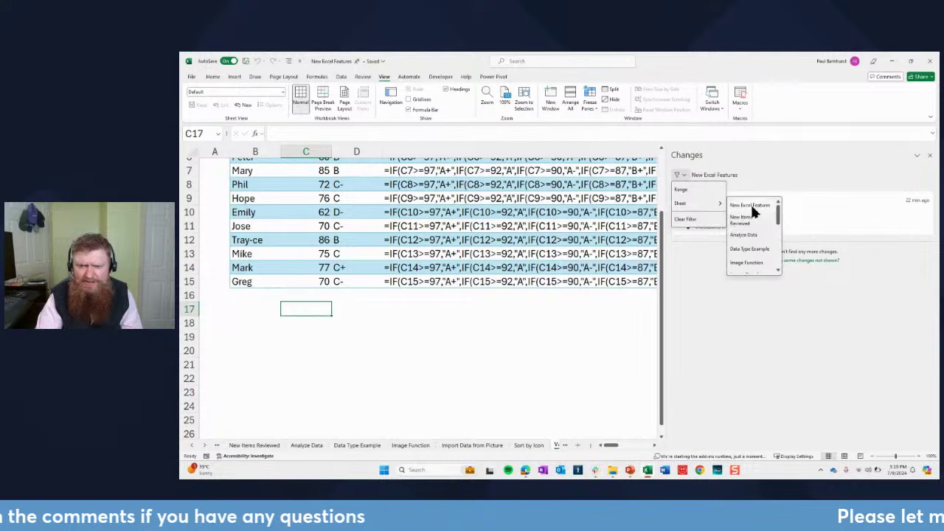
{"action": "left_click", "coordinate": [741, 219]}
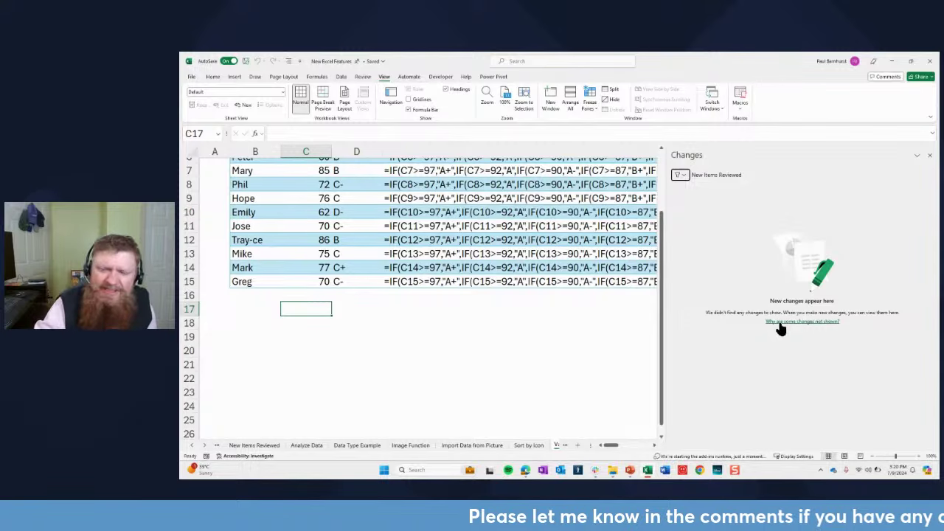
Step: Switch the change history filter to the Analyze Data sheet
{"action": "left_click", "coordinate": [680, 174]}
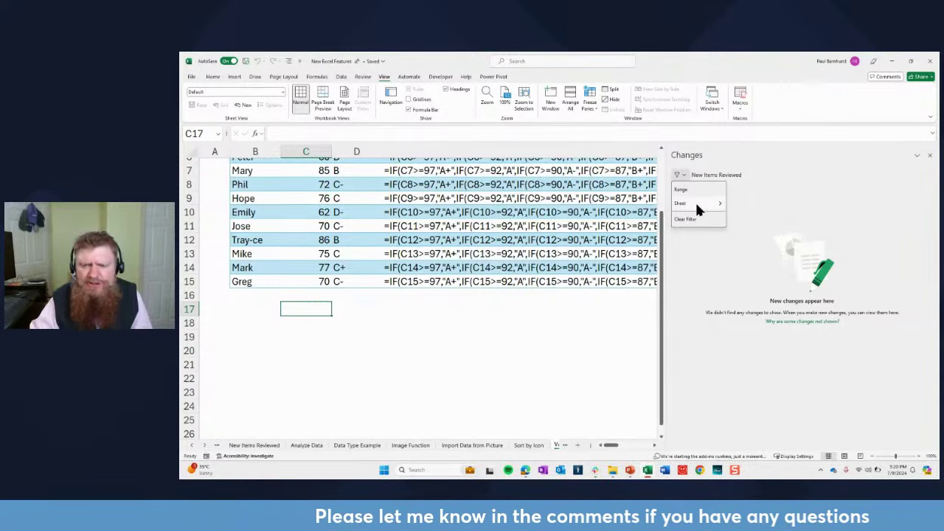
{"action": "mouse_move", "coordinate": [694, 200]}
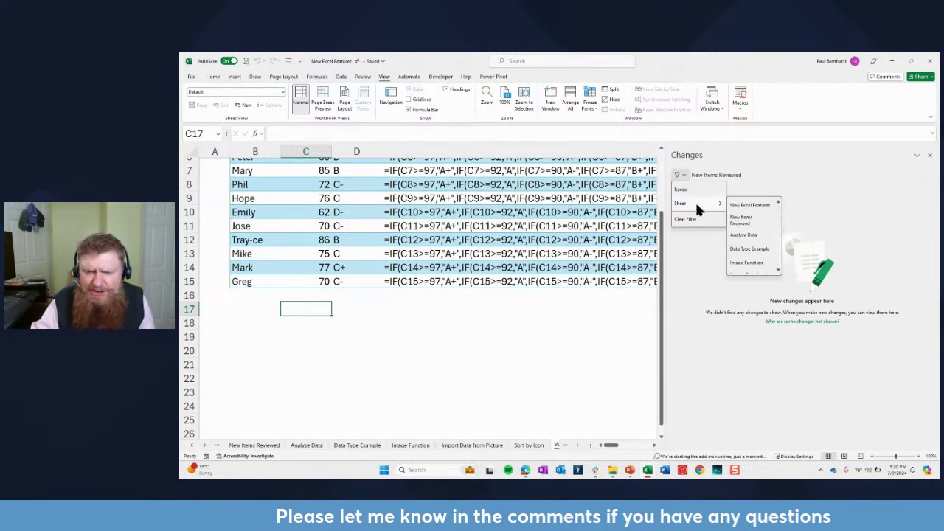
{"action": "left_click", "coordinate": [741, 235]}
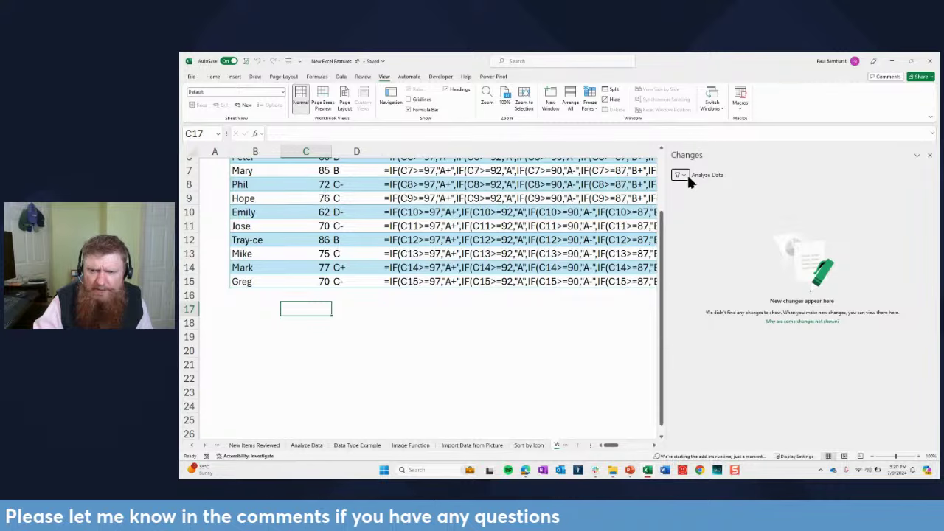
{"action": "left_click", "coordinate": [687, 176]}
{"action": "mouse_move", "coordinate": [716, 201]}
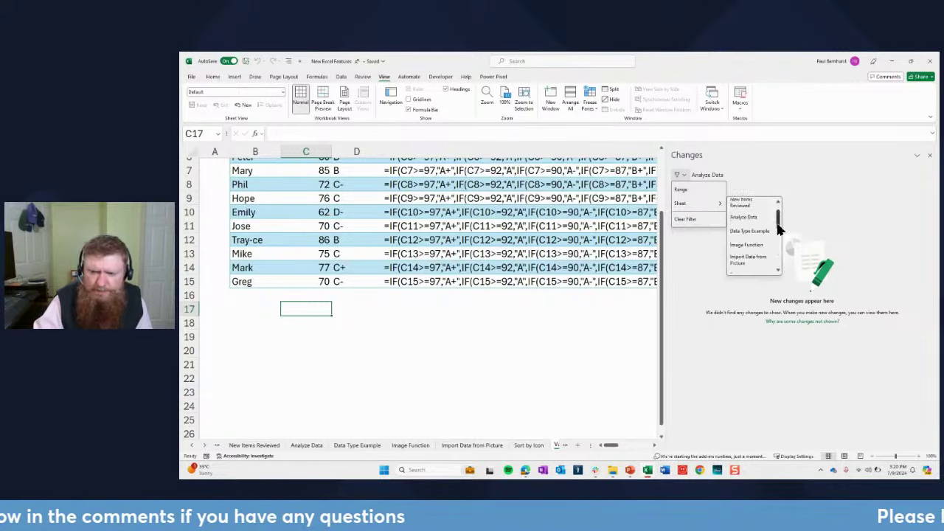
{"action": "left_click_drag", "start_coordinate": [777, 224], "coordinate": [779, 269]}
{"action": "left_click", "coordinate": [743, 241]}
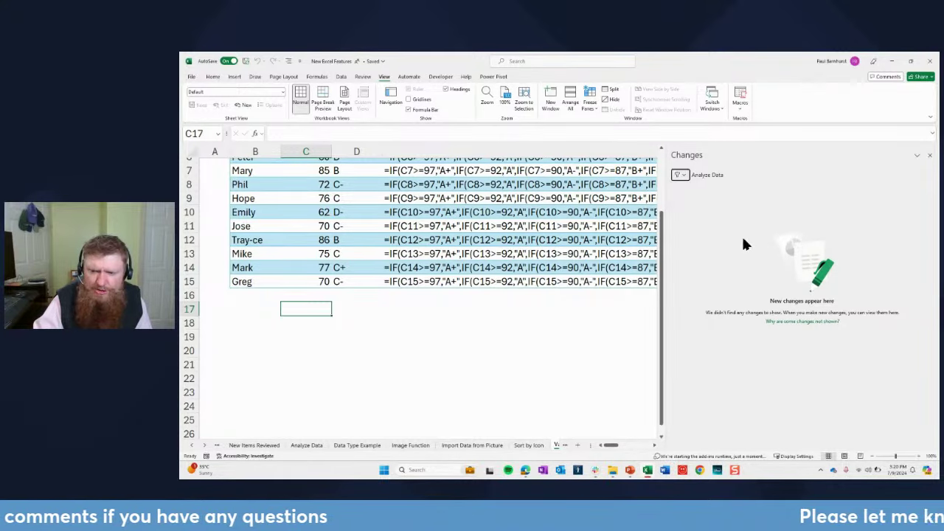
Step: Filter the change history by Sheet1 and return to an empty cell below the grade table
{"action": "left_click", "coordinate": [687, 176]}
{"action": "mouse_move", "coordinate": [698, 201]}
{"action": "scroll", "coordinate": [774, 235], "scroll_direction": "down", "scroll_amount": 2}
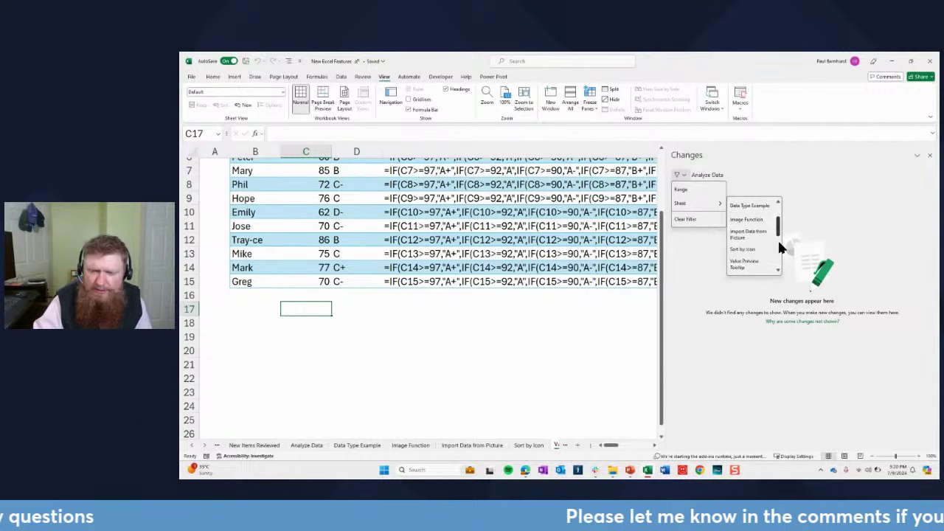
{"action": "scroll", "coordinate": [746, 243], "scroll_direction": "down", "scroll_amount": 1}
{"action": "left_click", "coordinate": [743, 234]}
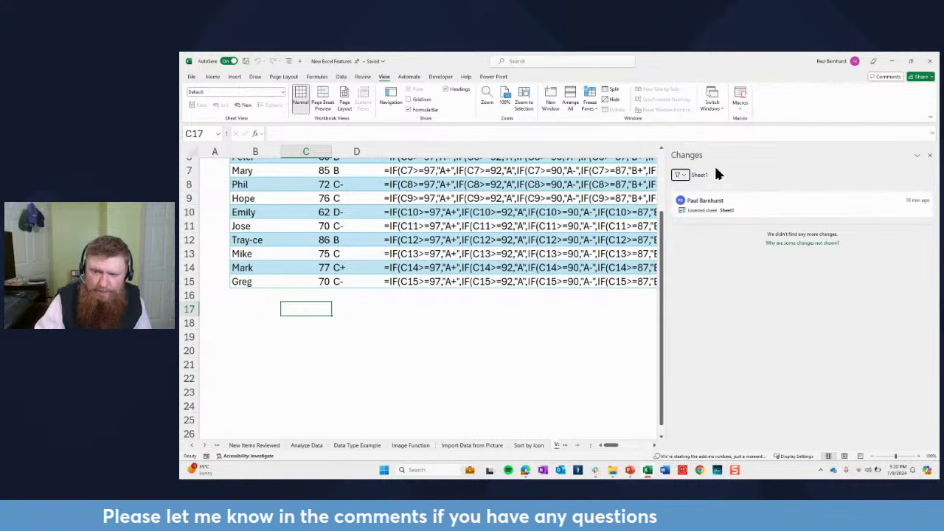
{"action": "left_click", "coordinate": [685, 177]}
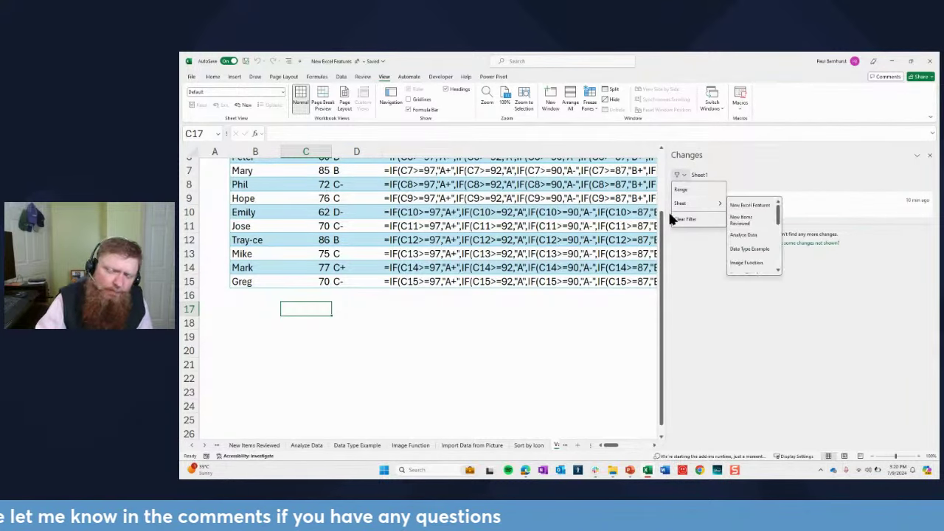
{"action": "left_click", "coordinate": [477, 357]}
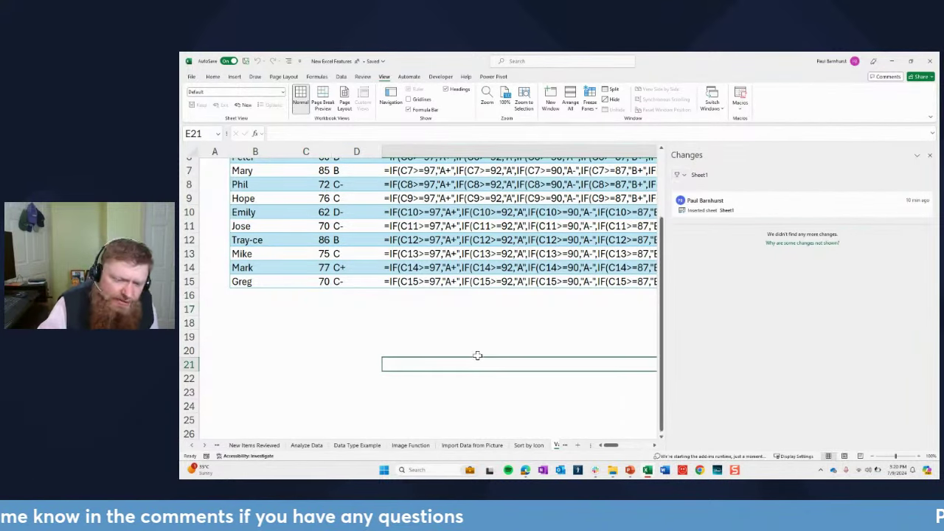
Step: Search the commands for "insert" from grade cell D11 and display the Insert options
{"action": "right_click", "coordinate": [338, 326]}
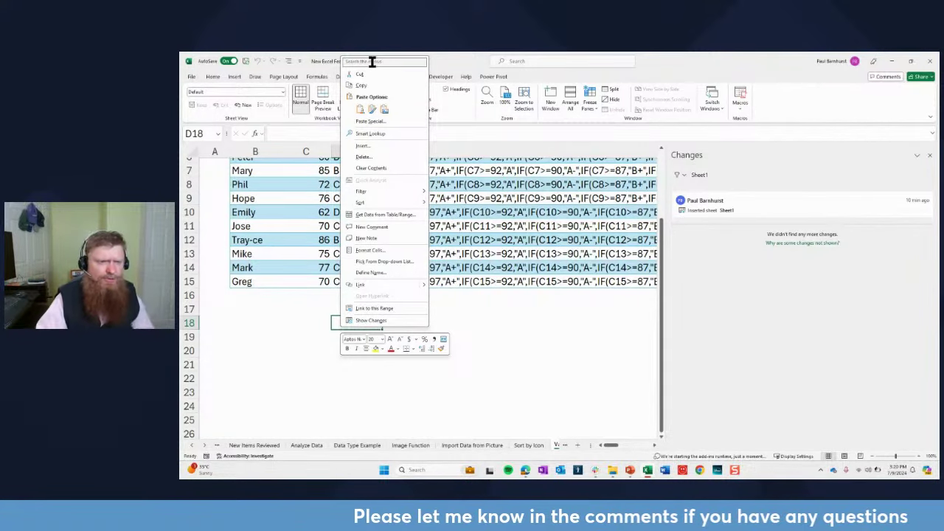
{"action": "key", "text": "Escape"}
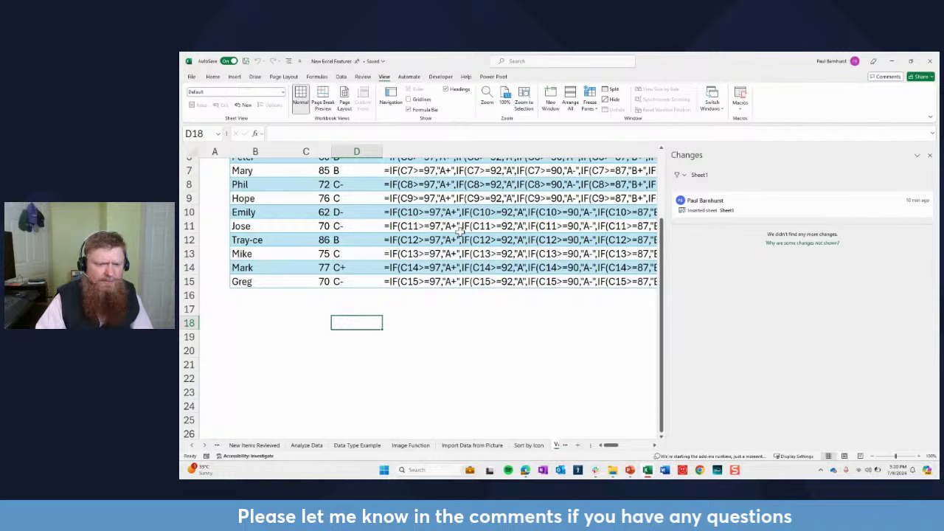
{"action": "left_click", "coordinate": [370, 230]}
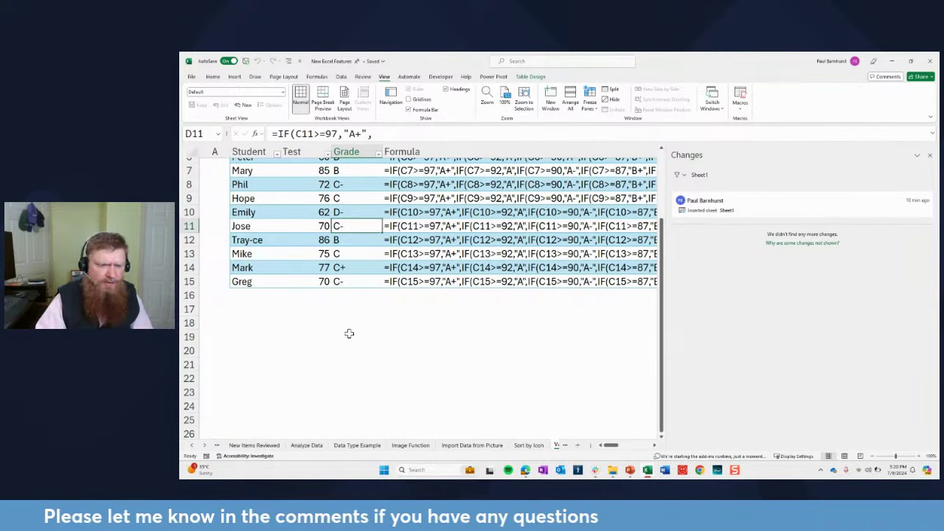
{"action": "right_click", "coordinate": [362, 222]}
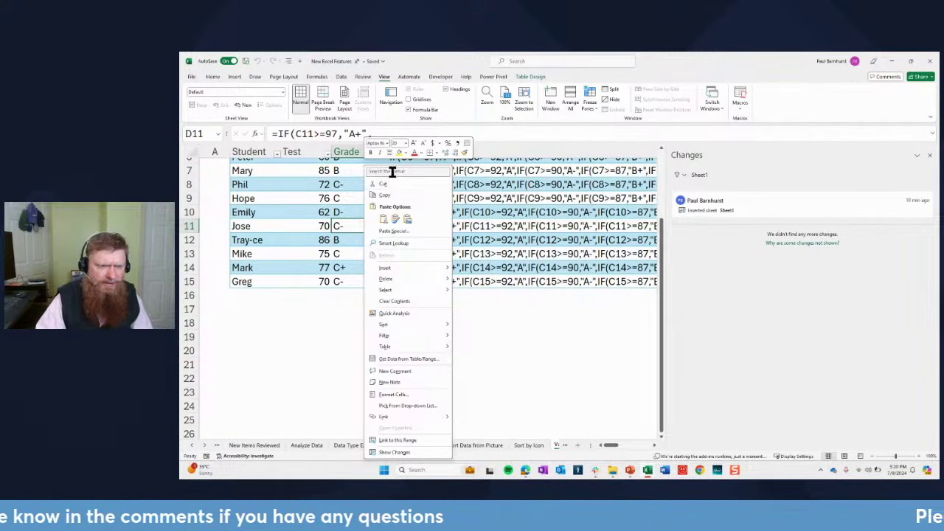
{"action": "key", "text": "i"}
{"action": "key", "text": "n"}
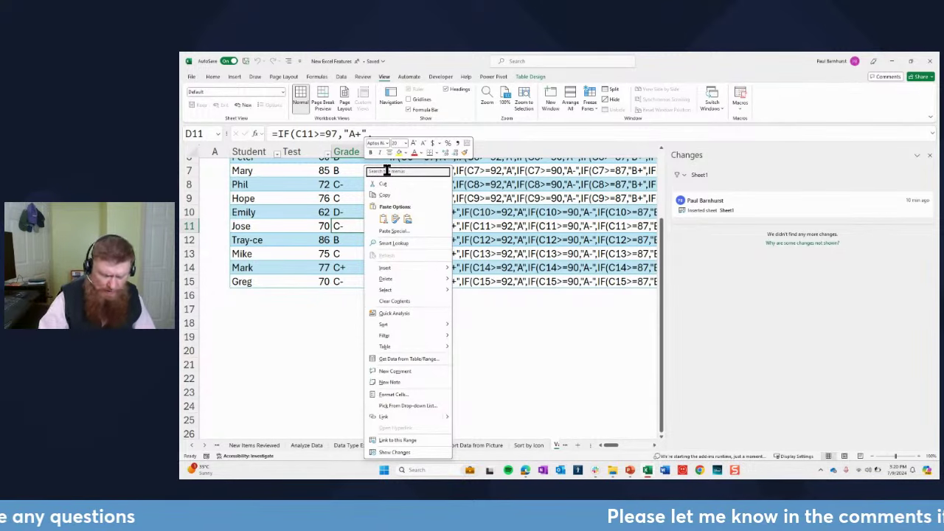
{"action": "left_click", "coordinate": [387, 171]}
{"action": "type", "text": "insert"}
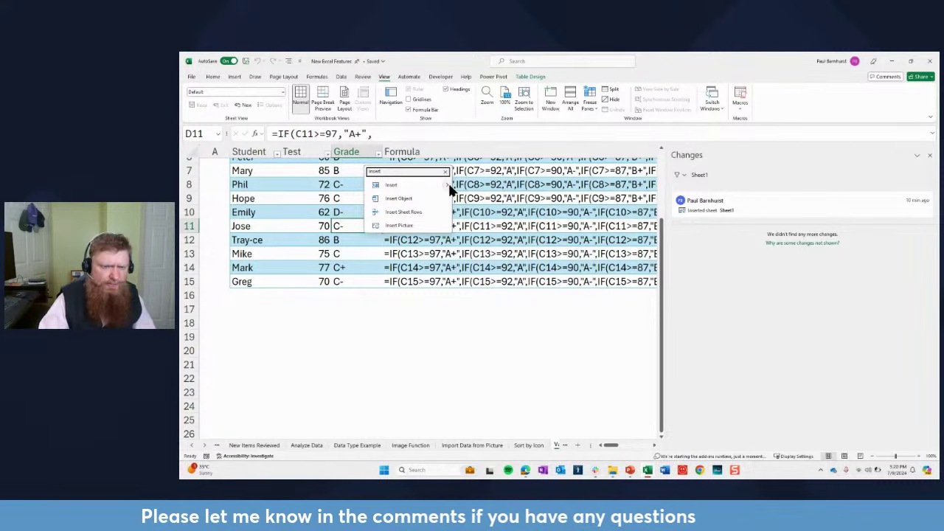
{"action": "mouse_move", "coordinate": [449, 188]}
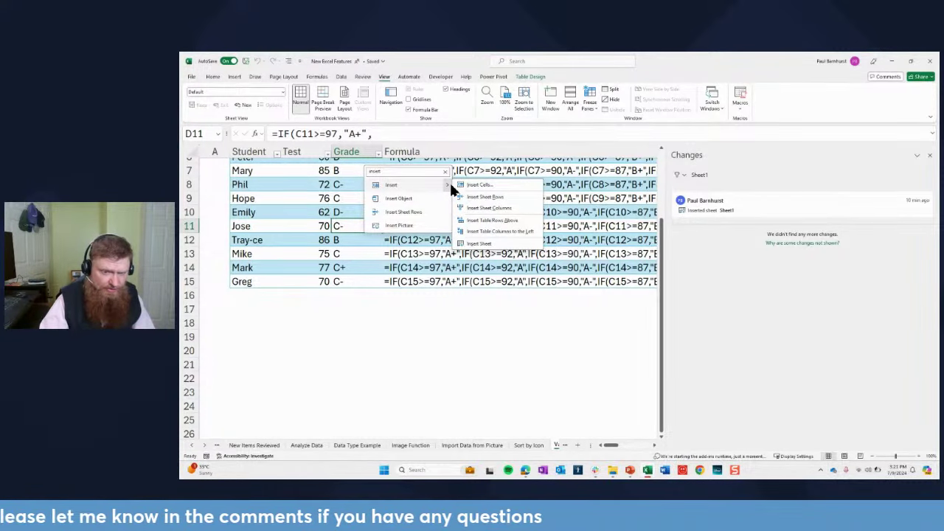
Step: Search the commands for "insert pivot" and summarize the grade table with a PivotTable on a new worksheet
{"action": "double_click", "coordinate": [404, 171]}
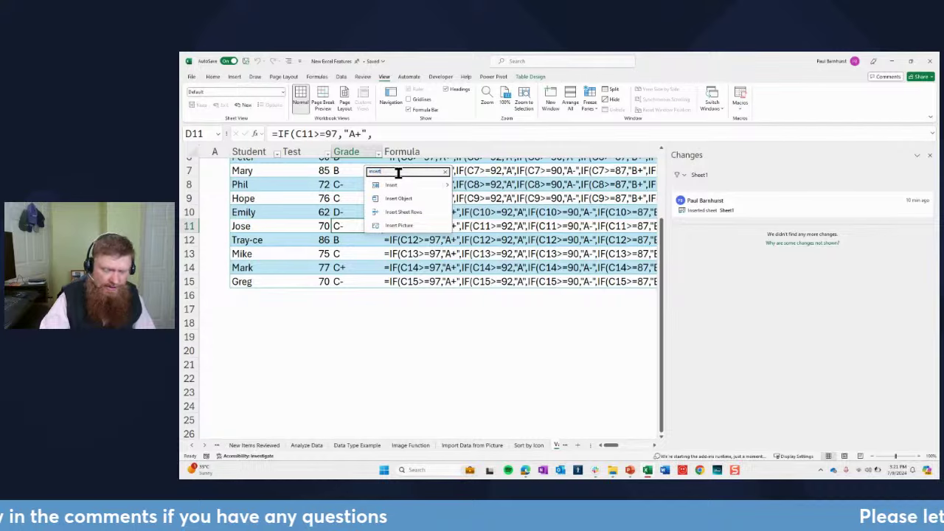
{"action": "type", "text": "insert pivot"}
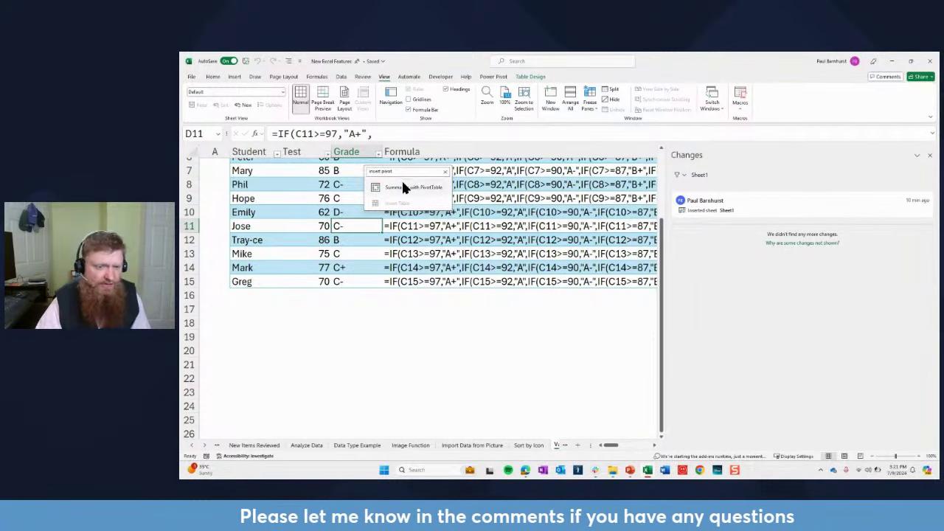
{"action": "left_click", "coordinate": [403, 186]}
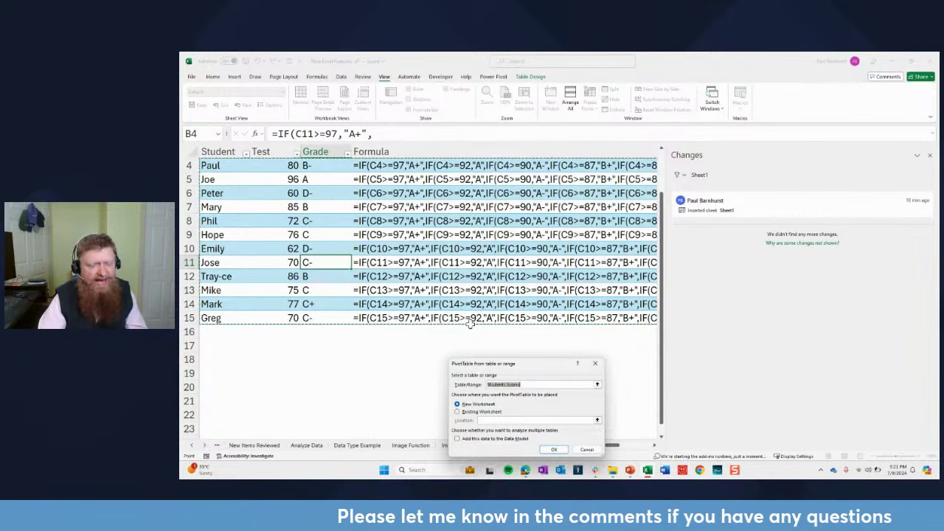
{"action": "left_click", "coordinate": [553, 447]}
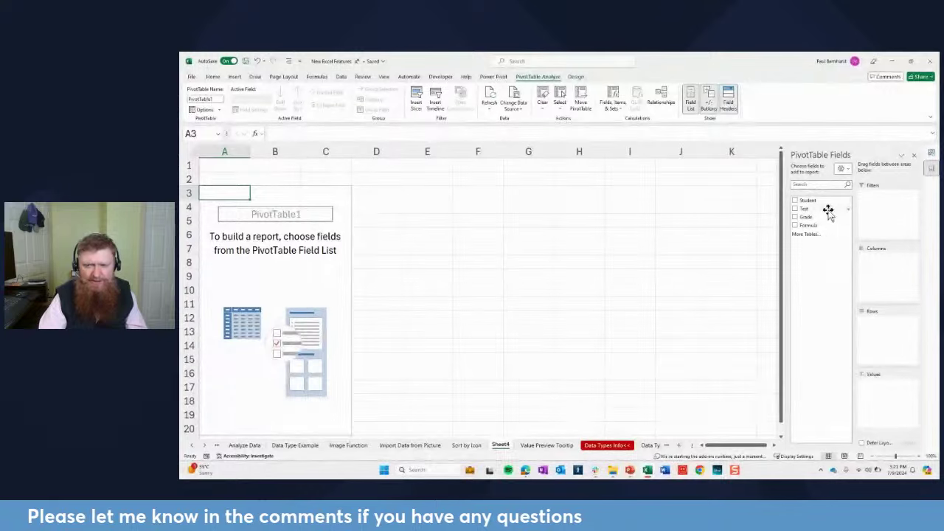
Step: Build the PivotTable with Student in the rows and the sum of Test as the values, leaving Grade out
{"action": "left_click_drag", "start_coordinate": [811, 200], "coordinate": [870, 325]}
{"action": "left_click_drag", "start_coordinate": [806, 216], "coordinate": [872, 346]}
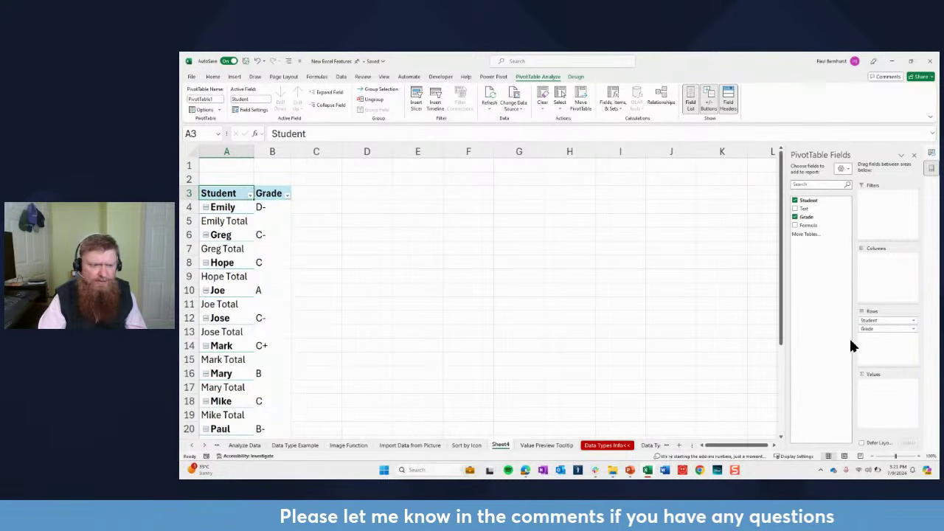
{"action": "left_click_drag", "start_coordinate": [881, 328], "coordinate": [814, 258]}
{"action": "left_click_drag", "start_coordinate": [804, 209], "coordinate": [881, 434]}
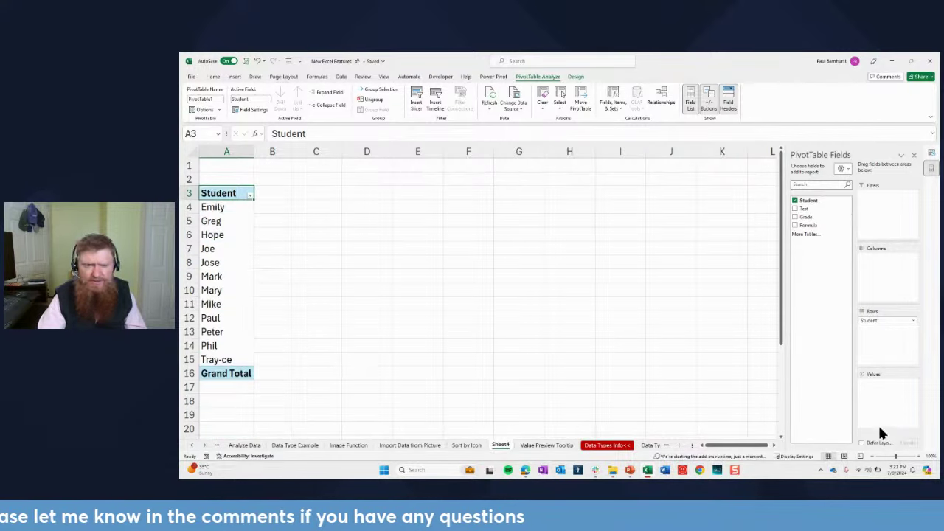
{"action": "left_click_drag", "start_coordinate": [804, 209], "coordinate": [878, 387]}
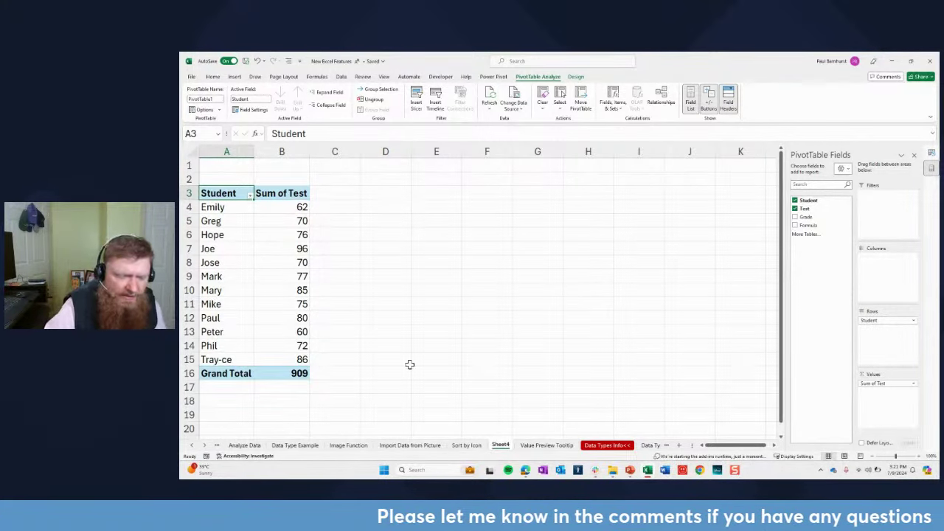
Step: Search the commands for "Group pivot" from value cell B7
{"action": "right_click", "coordinate": [285, 252]}
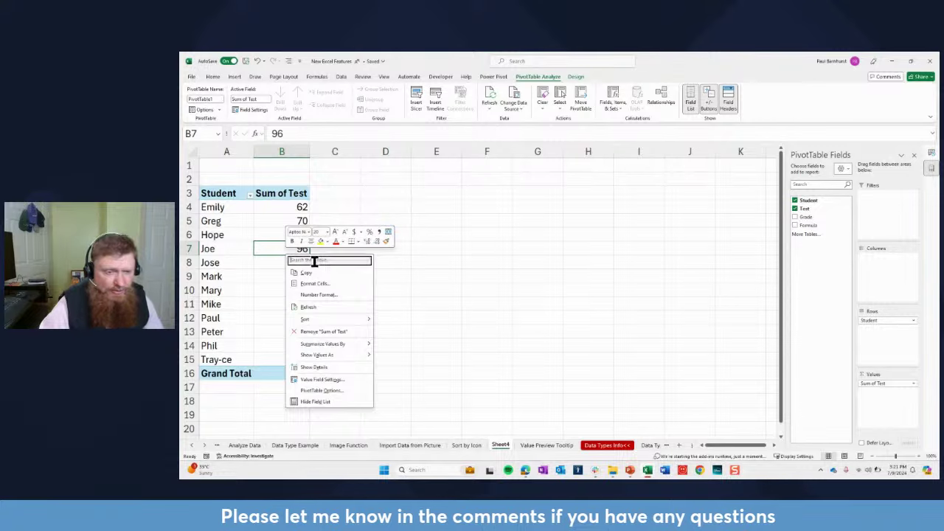
{"action": "type", "text": "Gro"}
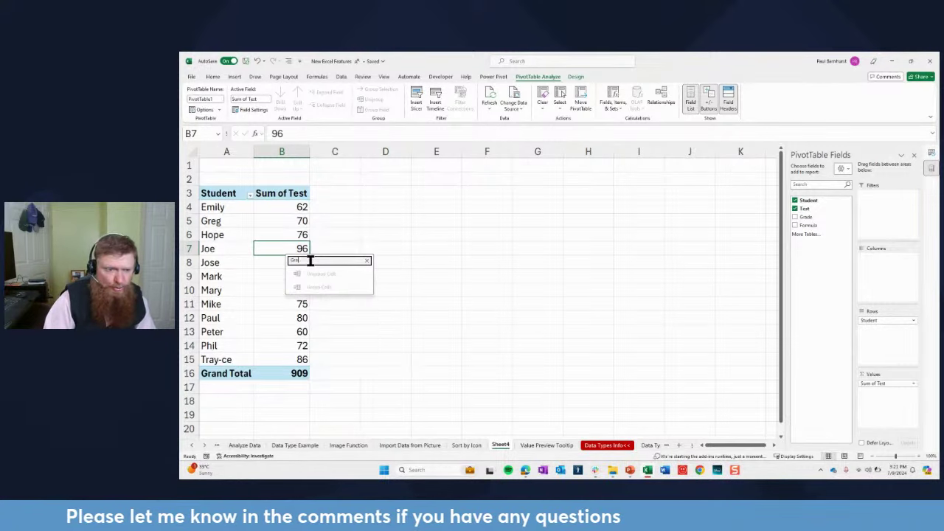
{"action": "type", "text": "up pivot"}
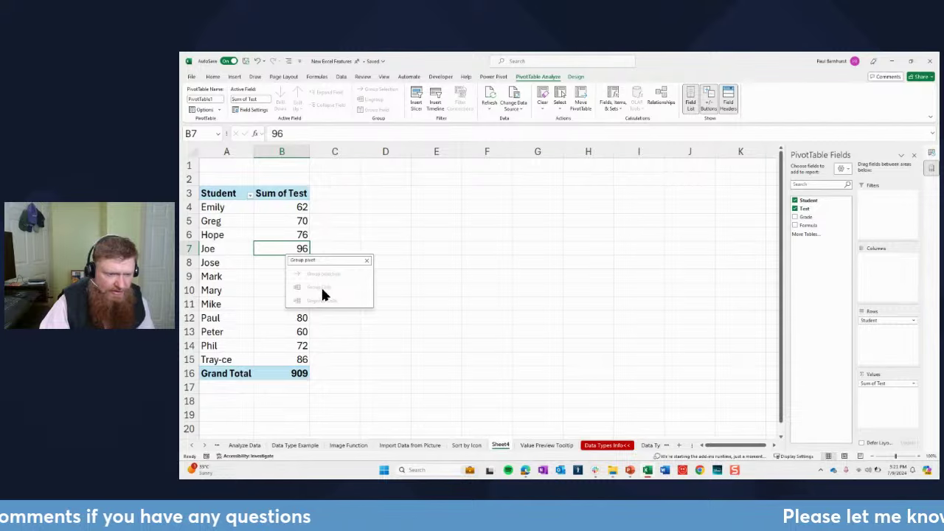
{"action": "key", "text": "Escape"}
Step: Group the first six students in A4:A9 by searching the commands for "group" and choosing Group Cells, and deselect the PivotTable
{"action": "left_click_drag", "start_coordinate": [210, 208], "coordinate": [220, 267]}
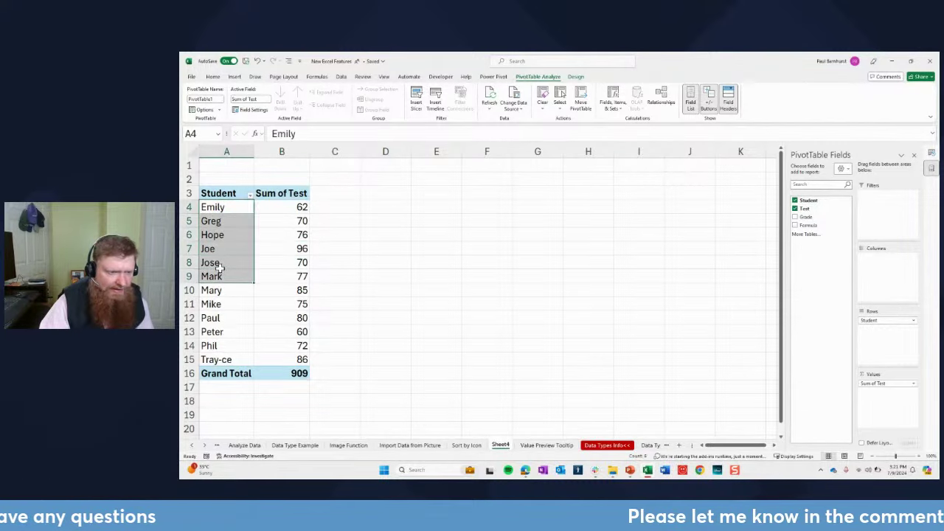
{"action": "right_click", "coordinate": [228, 237]}
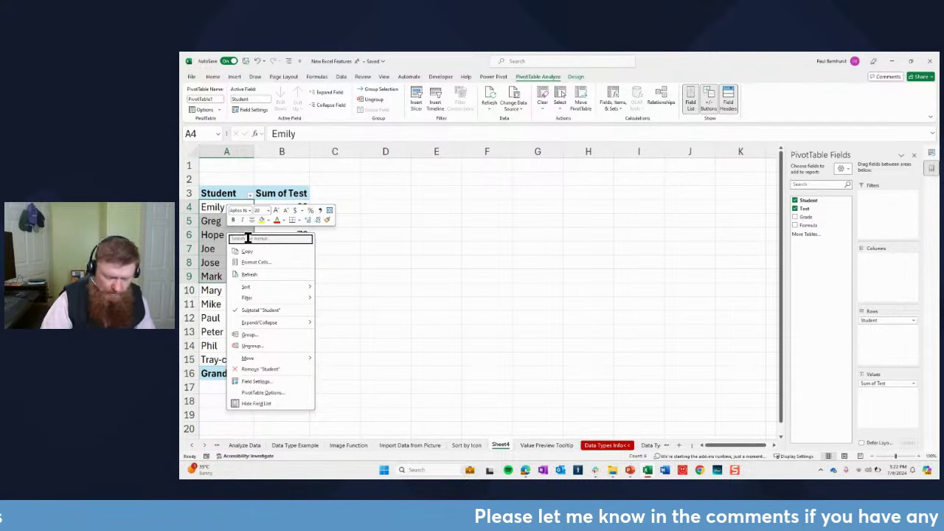
{"action": "type", "text": "group"}
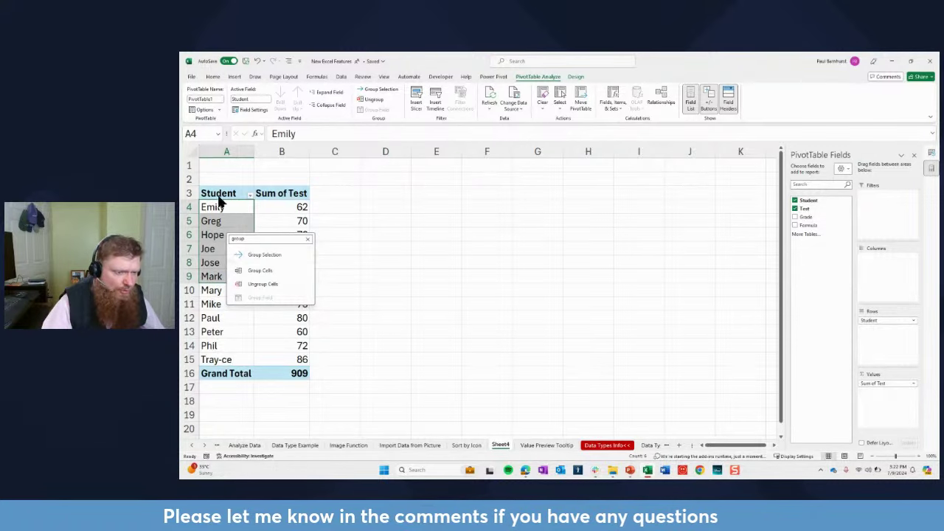
{"action": "left_click", "coordinate": [262, 271]}
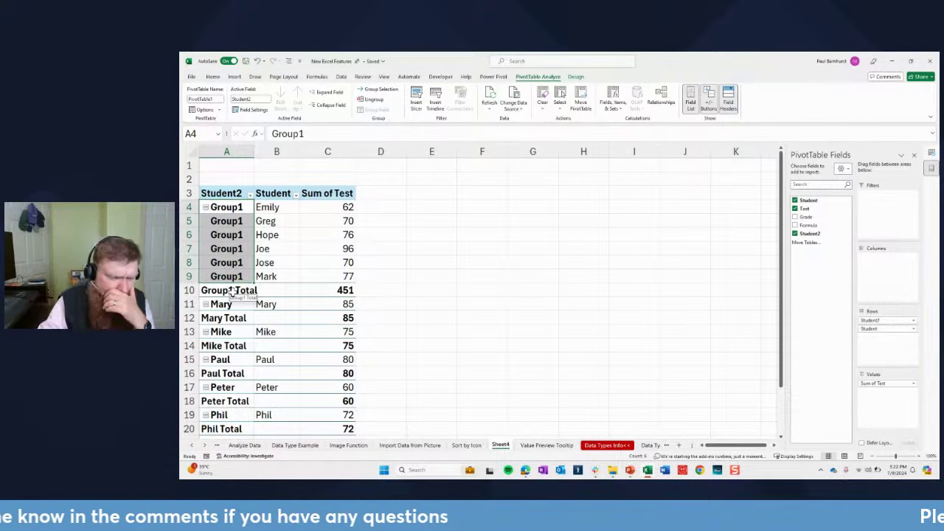
{"action": "left_click", "coordinate": [504, 390]}
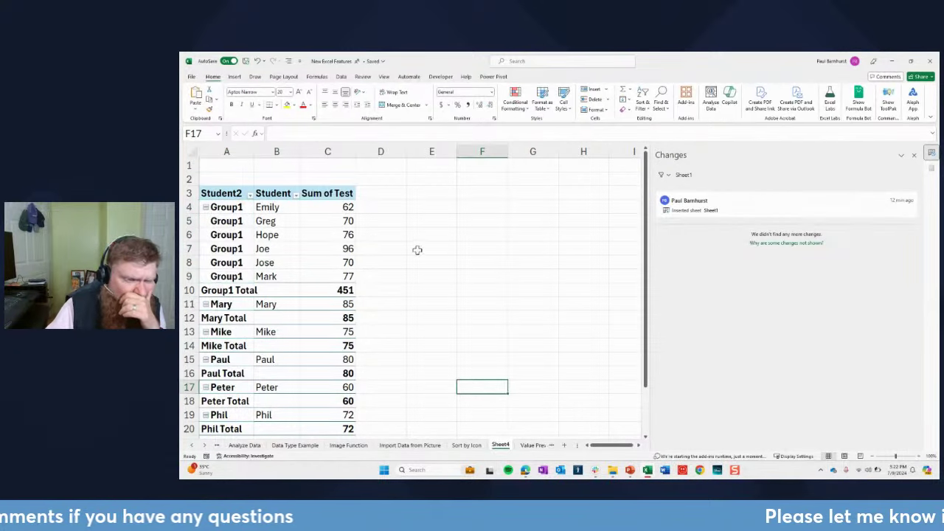
Step: Copy the six grouped student names in B4:B9 of the PivotTable
{"action": "left_click_drag", "start_coordinate": [269, 210], "coordinate": [277, 275]}
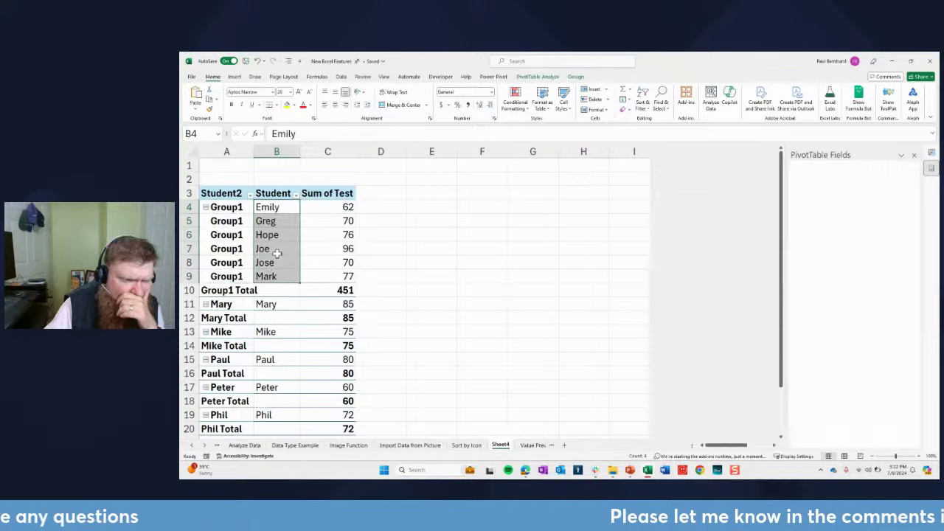
{"action": "right_click", "coordinate": [275, 248]}
{"action": "left_click", "coordinate": [293, 264]}
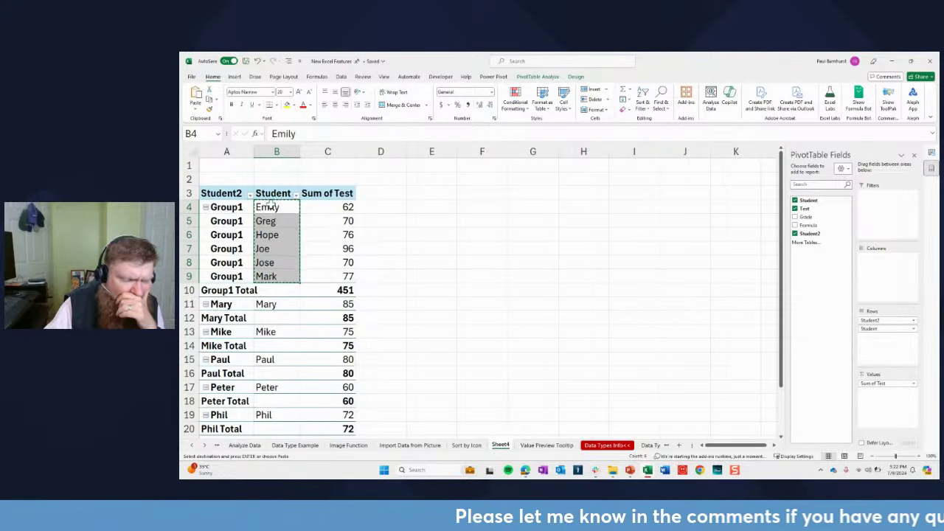
{"action": "left_click_drag", "start_coordinate": [272, 207], "coordinate": [266, 276]}
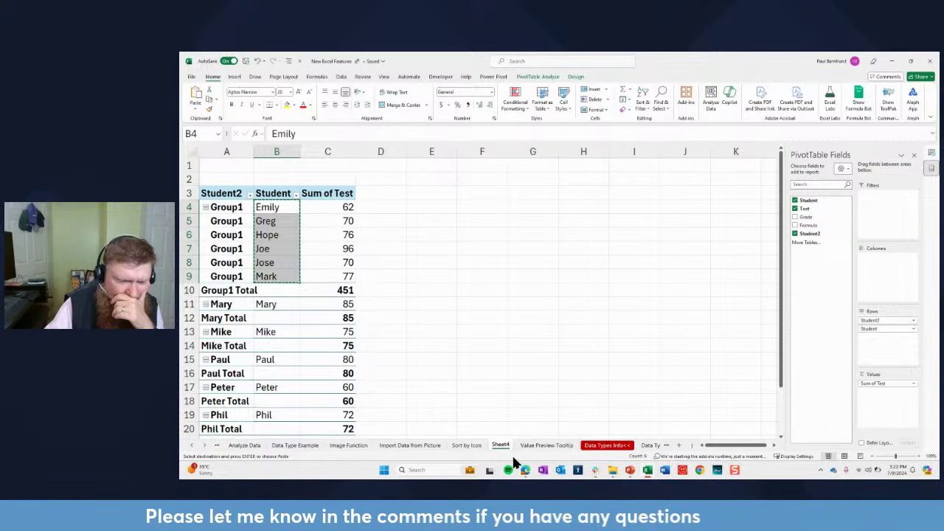
Step: Copy the Student column of the table on the Value Preview Tooltip sheet, including its header
{"action": "left_click", "coordinate": [536, 447]}
{"action": "left_click_drag", "start_coordinate": [236, 317], "coordinate": [210, 346]}
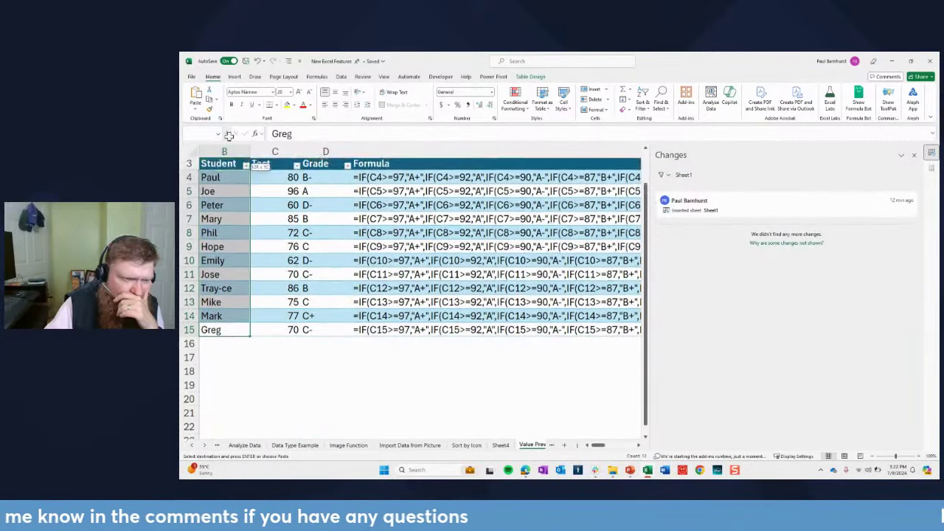
{"action": "right_click", "coordinate": [234, 193]}
{"action": "left_click", "coordinate": [249, 195]}
{"action": "right_click", "coordinate": [221, 176]}
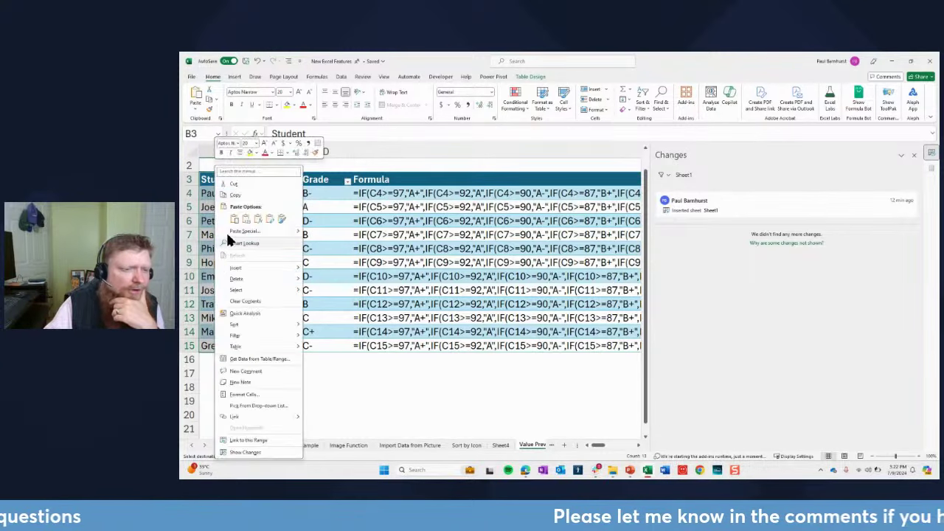
{"action": "left_click", "coordinate": [243, 202]}
Step: Paste the copied Student column below the table, starting at B20
{"action": "scroll", "coordinate": [337, 323], "scroll_direction": "down", "scroll_amount": 3}
{"action": "left_click", "coordinate": [212, 290]}
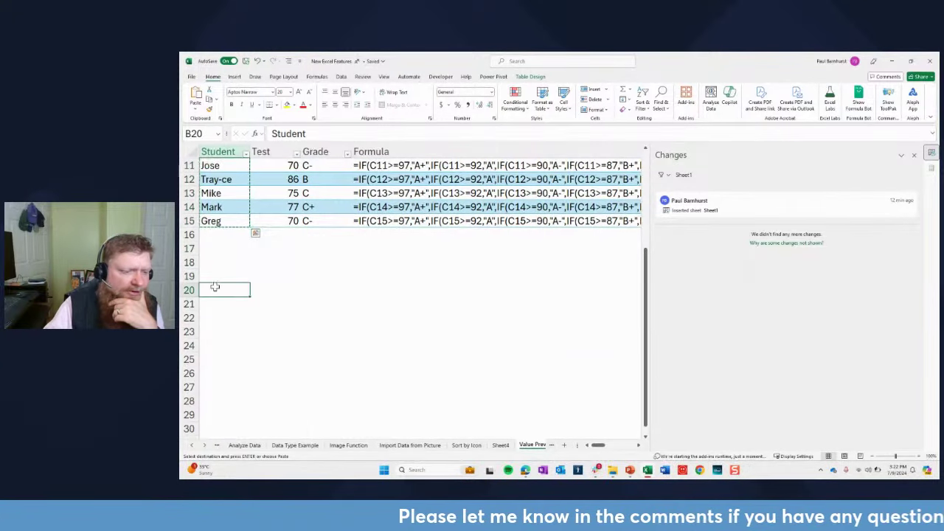
{"action": "right_click", "coordinate": [212, 294]}
{"action": "left_click", "coordinate": [243, 241]}
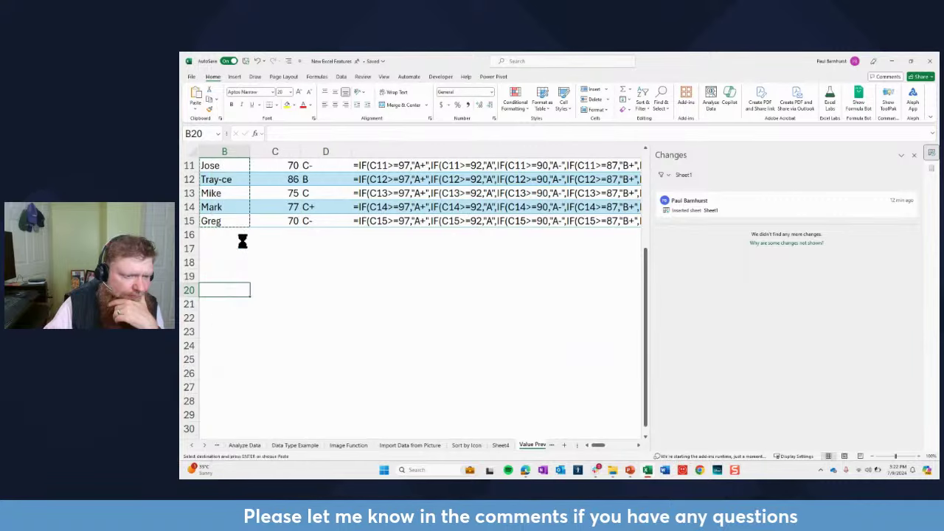
{"action": "scroll", "coordinate": [277, 265], "scroll_direction": "down", "scroll_amount": 2}
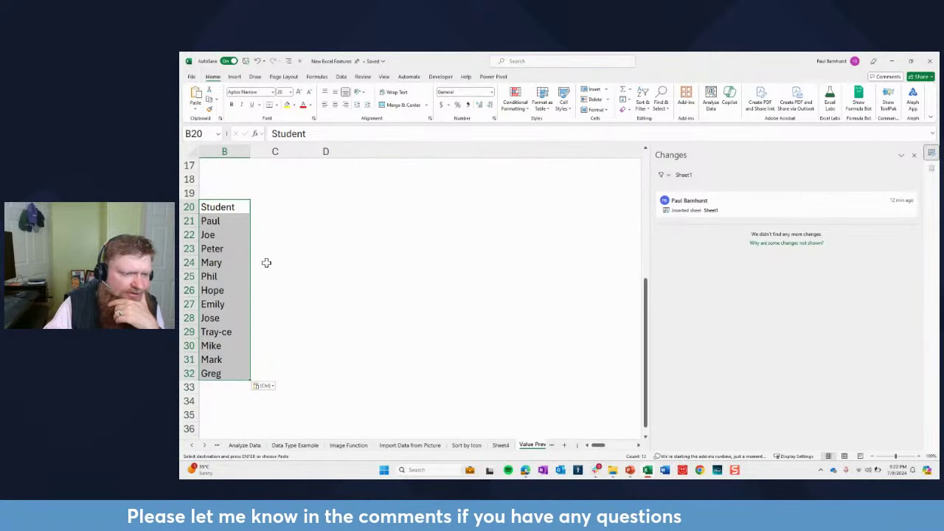
Step: Apply list data validation to the pasted student names in B21:B32, with $B$21:$B$32 as the source, and select B21
{"action": "left_click", "coordinate": [211, 206]}
{"action": "left_click", "coordinate": [214, 223]}
{"action": "left_click_drag", "start_coordinate": [215, 225], "coordinate": [211, 369]}
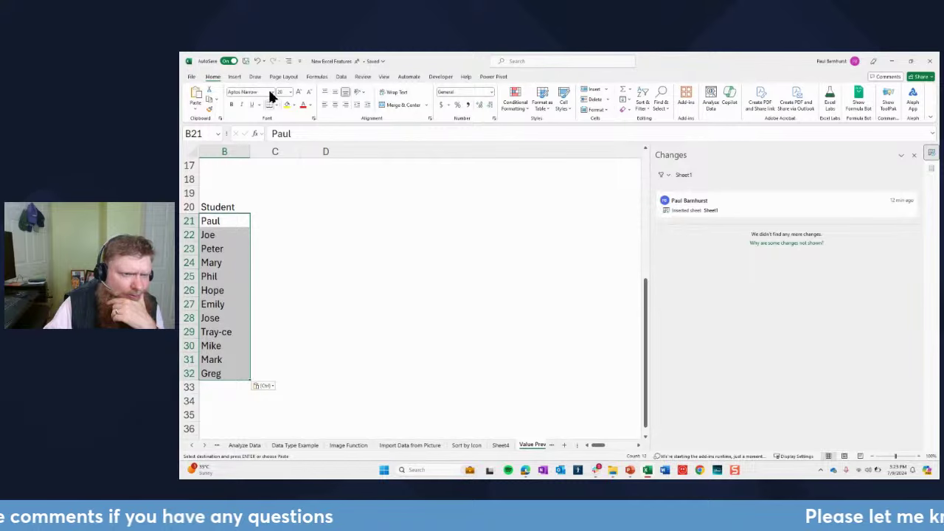
{"action": "left_click", "coordinate": [341, 78]}
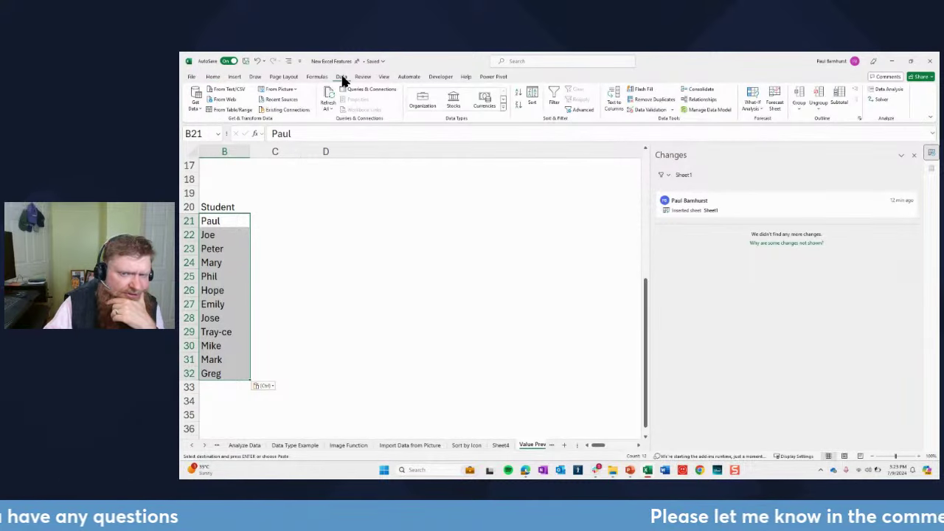
{"action": "left_click", "coordinate": [671, 109]}
{"action": "left_click", "coordinate": [672, 120]}
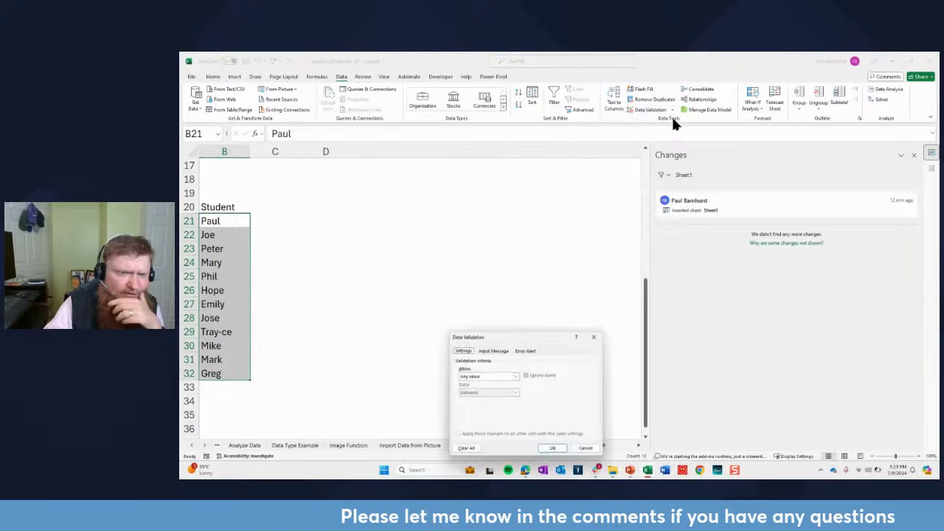
{"action": "left_click", "coordinate": [516, 376]}
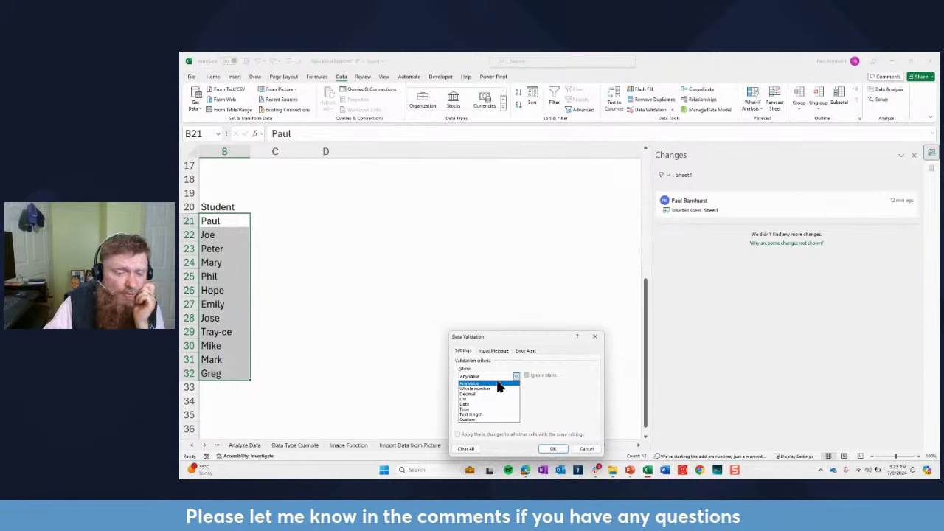
{"action": "left_click", "coordinate": [481, 403]}
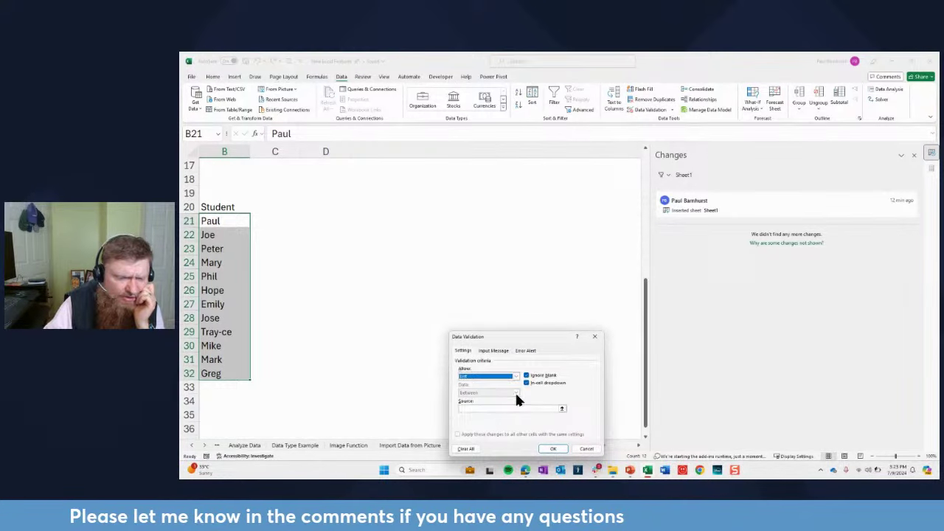
{"action": "left_click", "coordinate": [560, 406]}
{"action": "left_click_drag", "start_coordinate": [211, 221], "coordinate": [225, 374]}
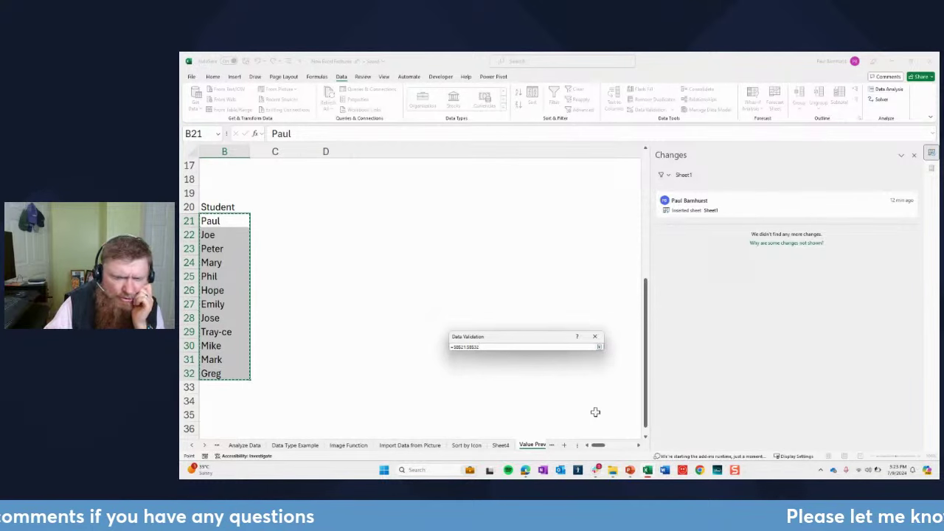
{"action": "left_click", "coordinate": [598, 347]}
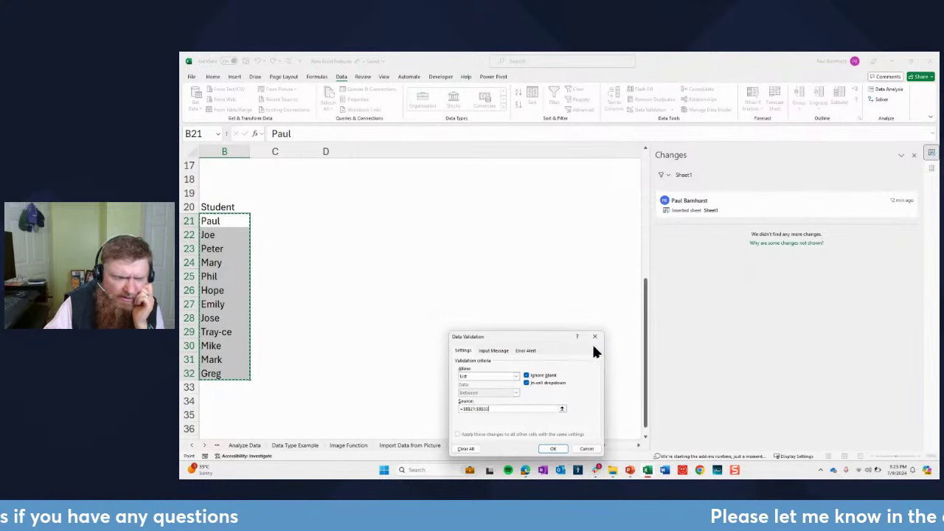
{"action": "left_click", "coordinate": [553, 447]}
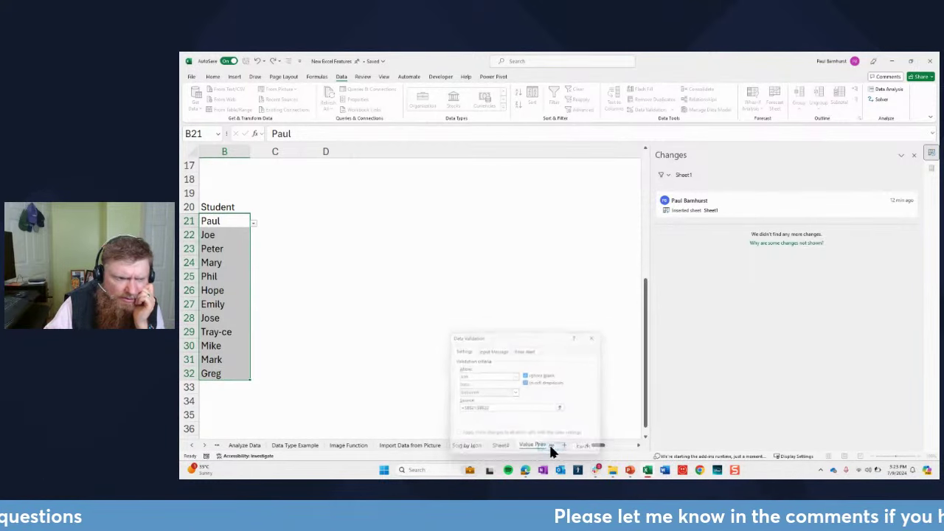
{"action": "left_click", "coordinate": [257, 231]}
{"action": "left_click", "coordinate": [229, 220]}
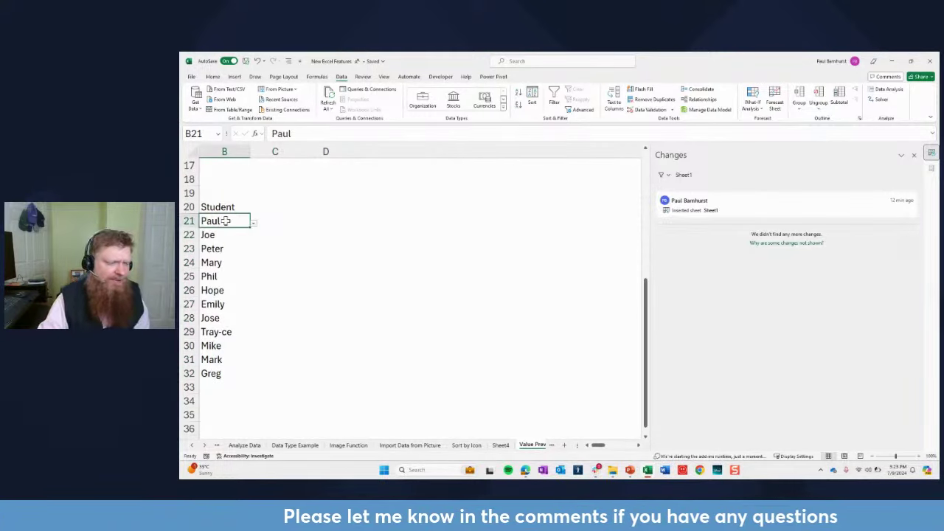
Step: Add list data validation to D21 with $B$21:$B$32 as the source, and pick the first student name from its drop-down
{"action": "left_click", "coordinate": [386, 232]}
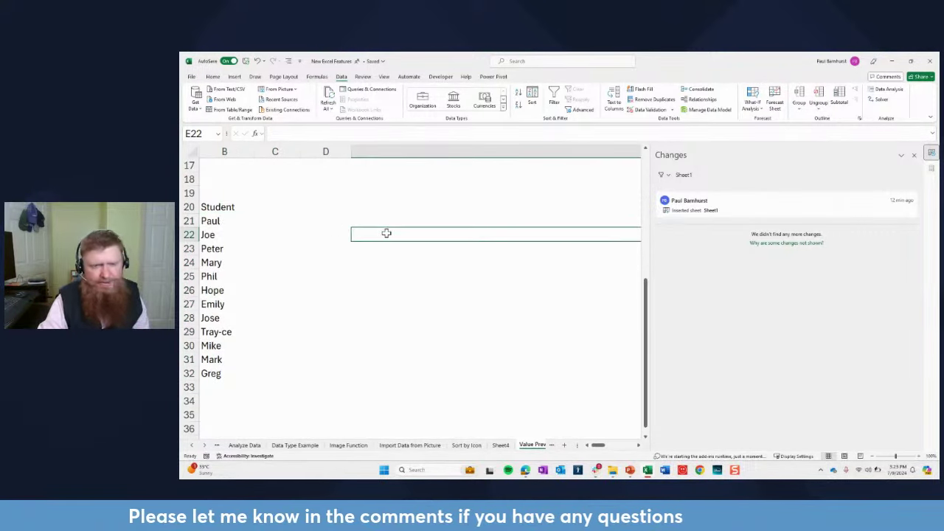
{"action": "left_click", "coordinate": [334, 221]}
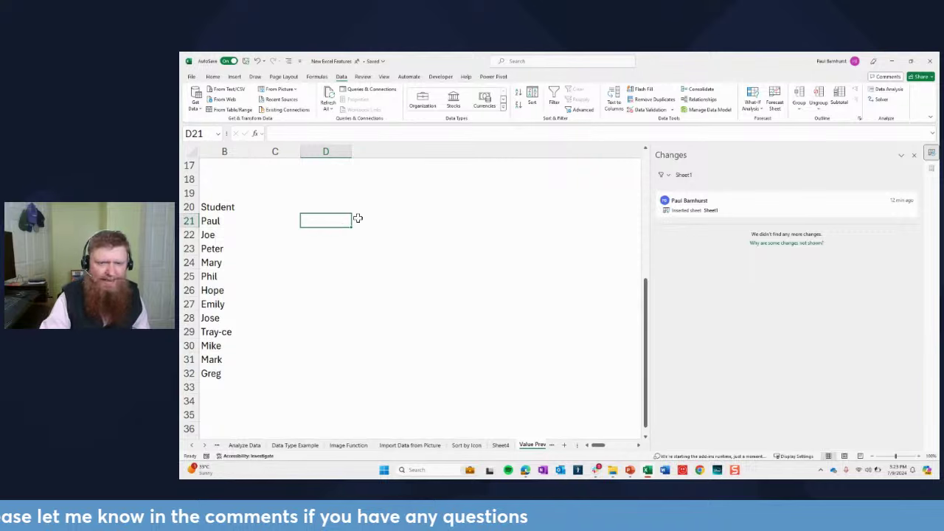
{"action": "left_click", "coordinate": [671, 109]}
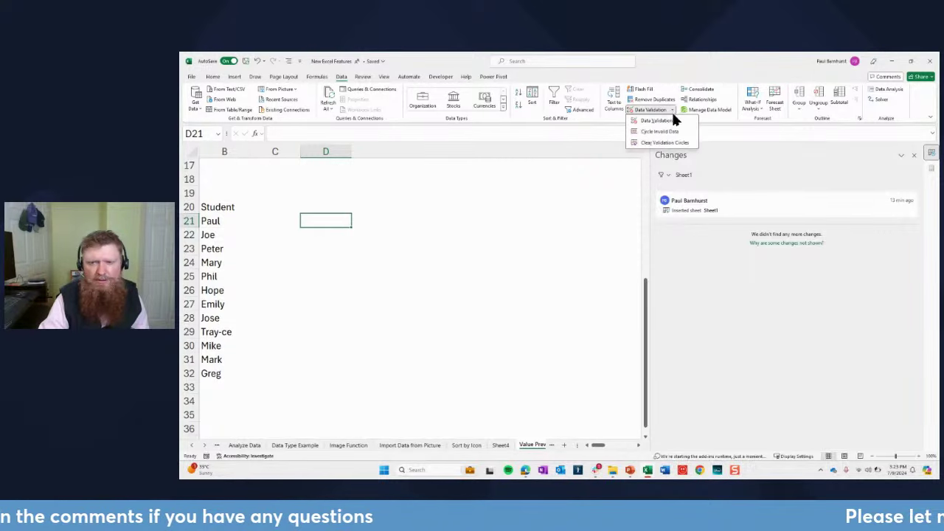
{"action": "left_click", "coordinate": [669, 119]}
{"action": "left_click", "coordinate": [516, 376]}
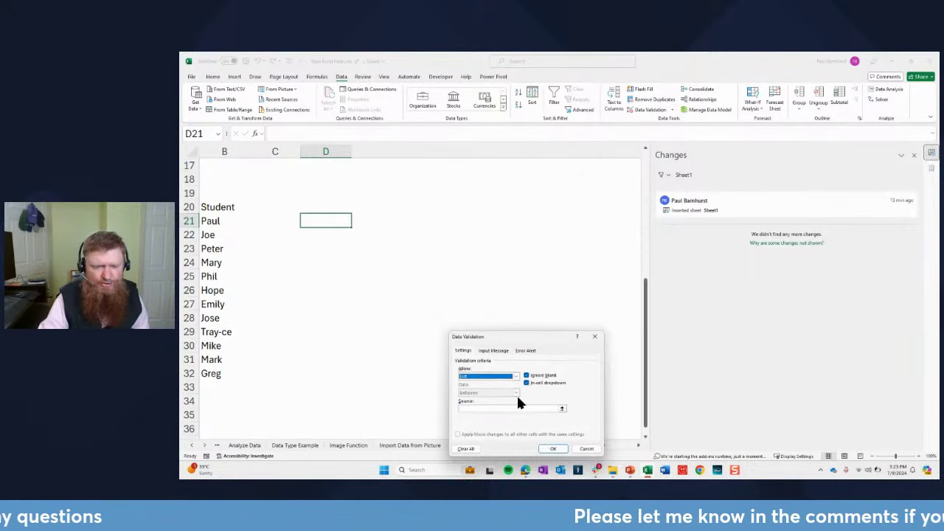
{"action": "left_click", "coordinate": [561, 408]}
{"action": "left_click_drag", "start_coordinate": [219, 220], "coordinate": [222, 376]}
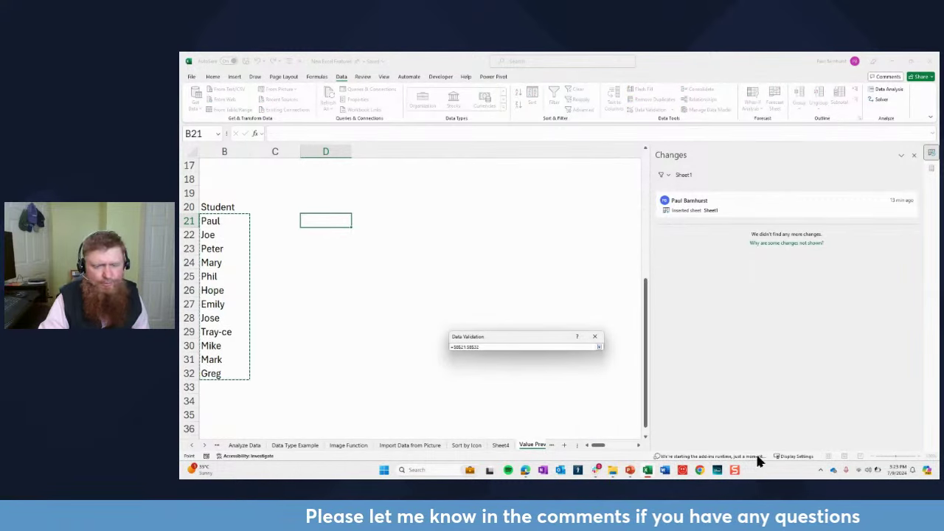
{"action": "left_click", "coordinate": [599, 346]}
{"action": "left_click", "coordinate": [553, 448]}
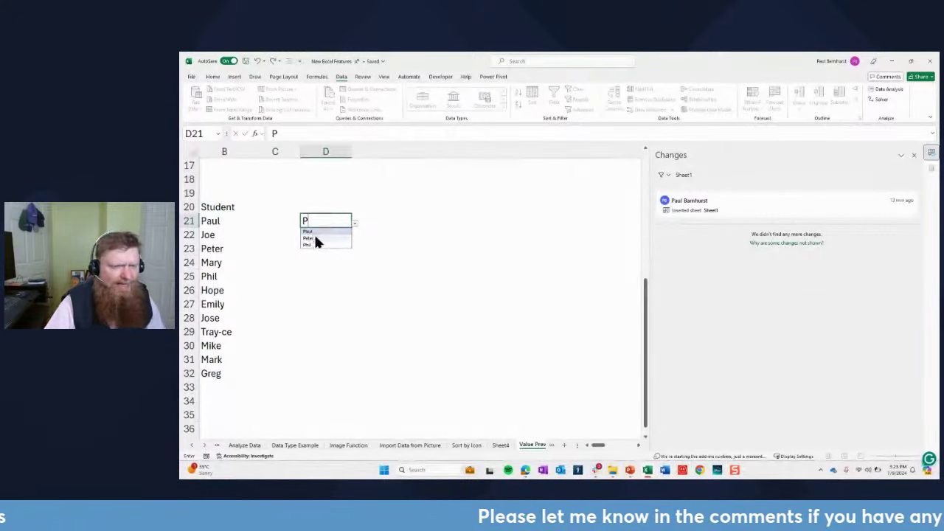
{"action": "left_click", "coordinate": [355, 223]}
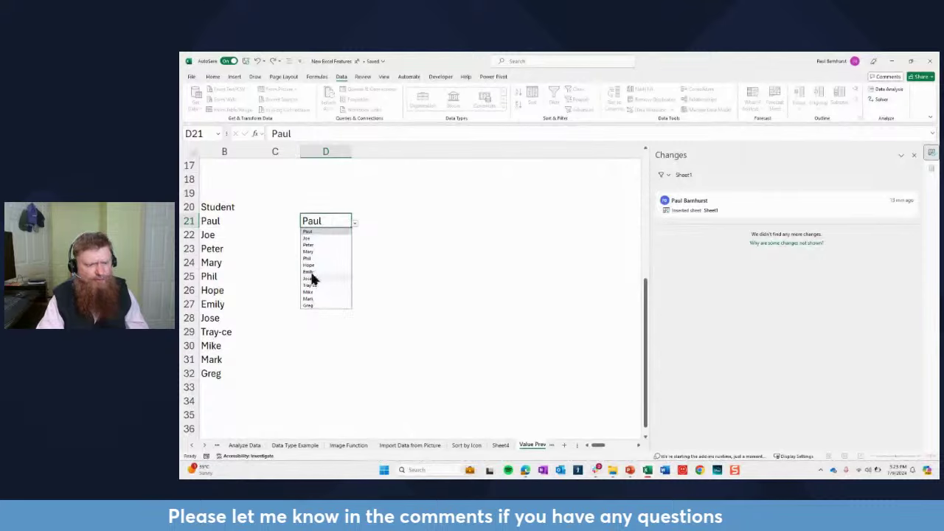
{"action": "left_click", "coordinate": [325, 234]}
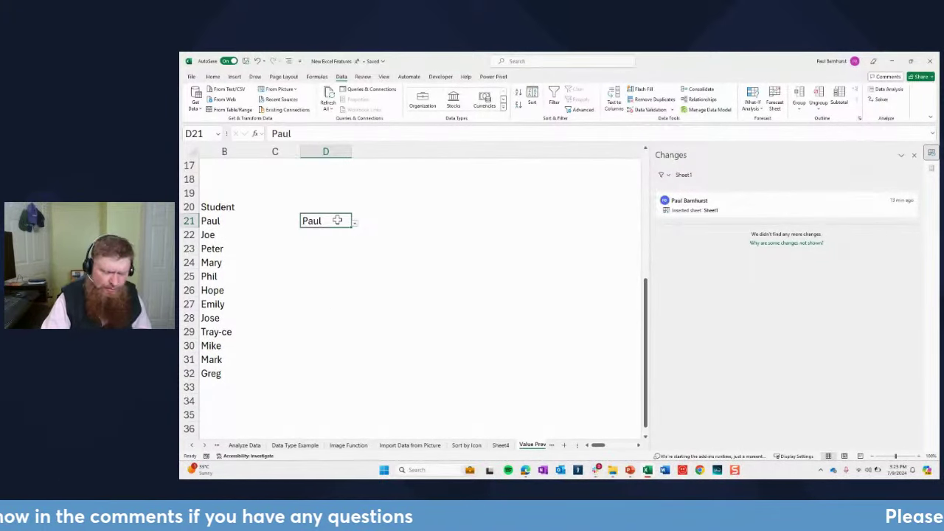
Step: Clear D21, search its drop-down list by H, E and M in turn, and enter the first student name from the full list
{"action": "key", "text": "BackSpace"}
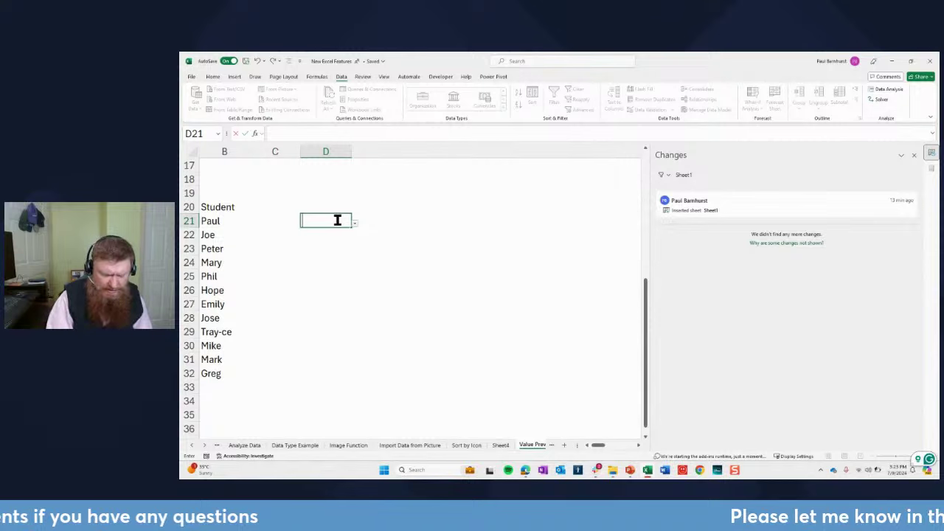
{"action": "type", "text": "H"}
{"action": "key", "text": "BackSpace"}
{"action": "type", "text": "E"}
{"action": "key", "text": "BackSpace"}
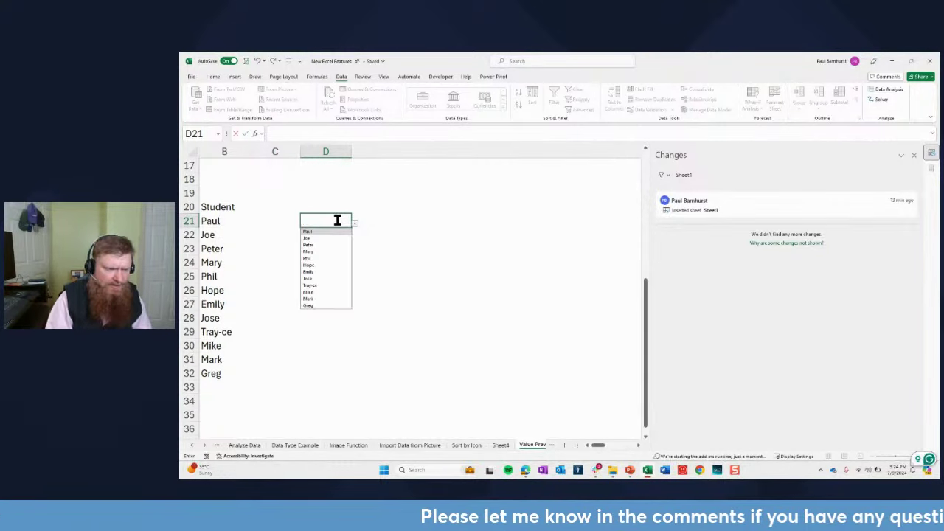
{"action": "type", "text": "M"}
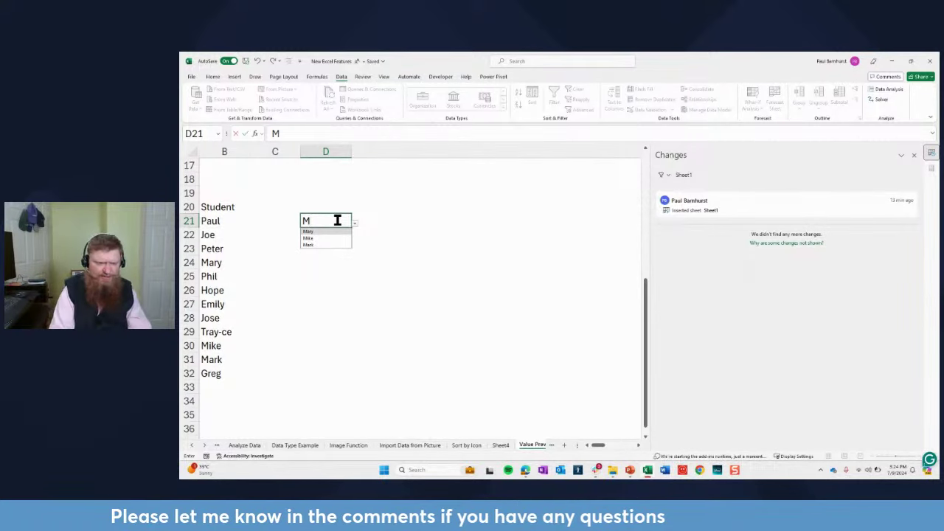
{"action": "key", "text": "BackSpace"}
{"action": "key", "text": "BackSpace"}
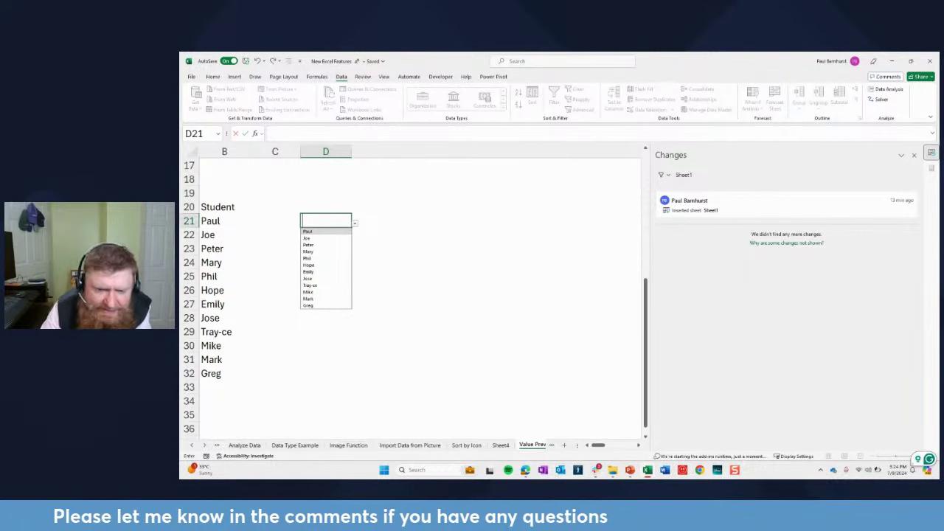
{"action": "key", "text": "Return"}
{"action": "left_click", "coordinate": [417, 330]}
{"action": "left_click", "coordinate": [314, 221]}
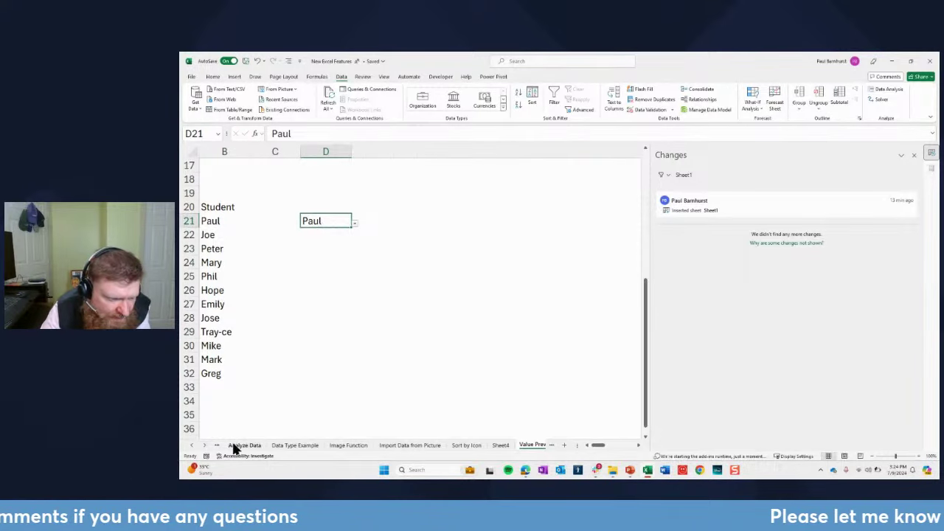
Step: Review the feature links on the New Items Reviewed sheet from Analyze Data to Value Preview Tooltip
{"action": "left_click", "coordinate": [192, 445]}
{"action": "left_click", "coordinate": [192, 445]}
{"action": "left_click", "coordinate": [310, 445]}
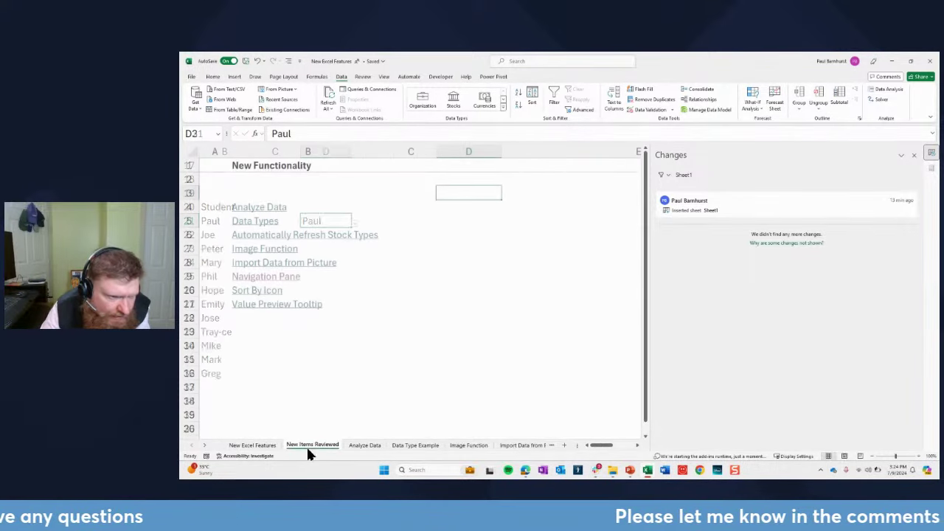
{"action": "left_click", "coordinate": [411, 331]}
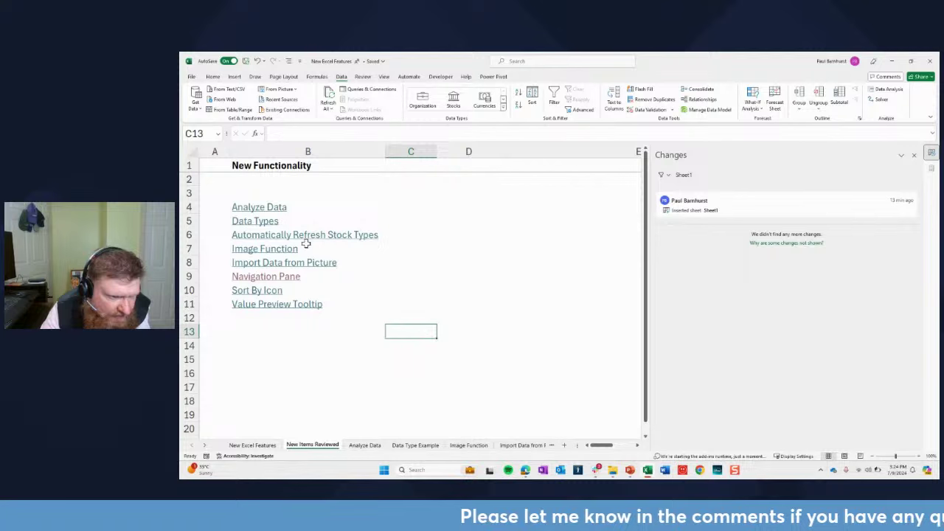
{"action": "left_click", "coordinate": [303, 207]}
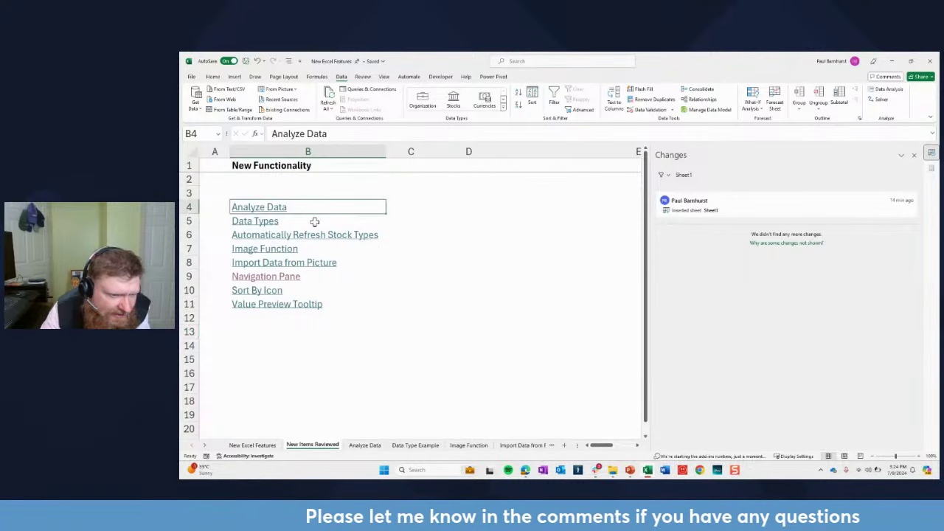
{"action": "left_click", "coordinate": [319, 277]}
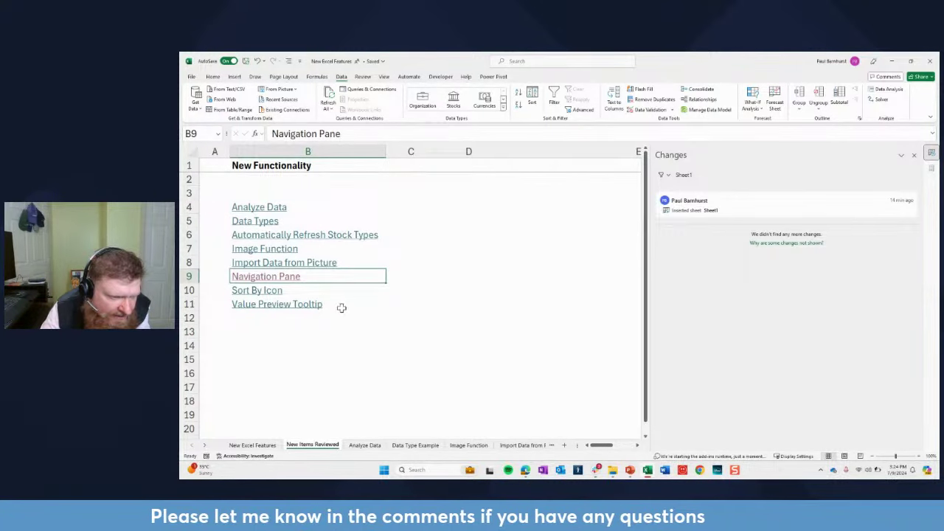
{"action": "left_click", "coordinate": [329, 307]}
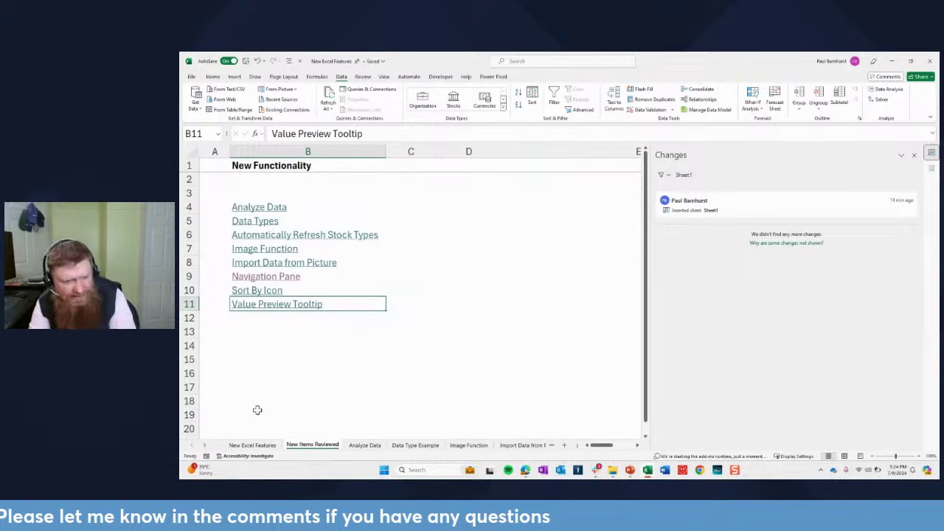
Step: Look through the feature descriptions on the New Excel Features sheet and return to the New Items Reviewed sheet
{"action": "left_click", "coordinate": [253, 446]}
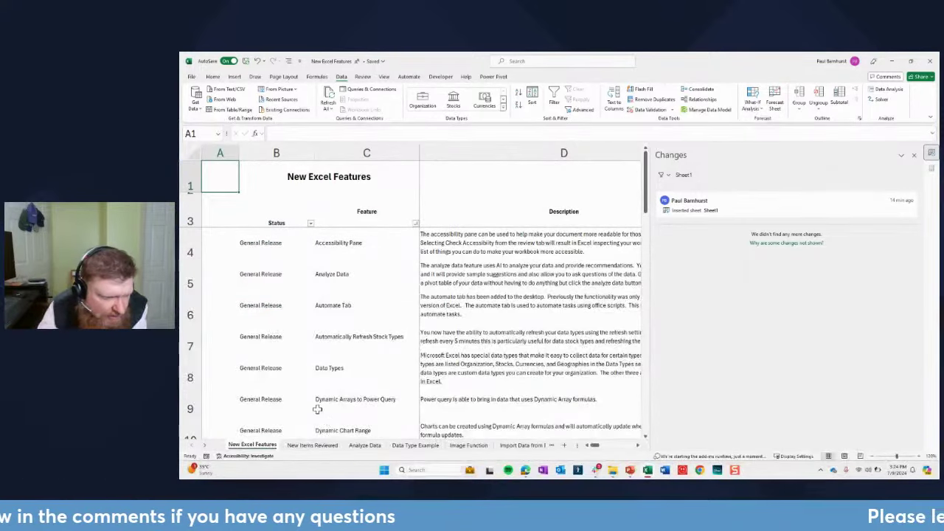
{"action": "scroll", "coordinate": [303, 416], "scroll_direction": "down", "scroll_amount": 6}
{"action": "scroll", "coordinate": [313, 411], "scroll_direction": "up", "scroll_amount": 2}
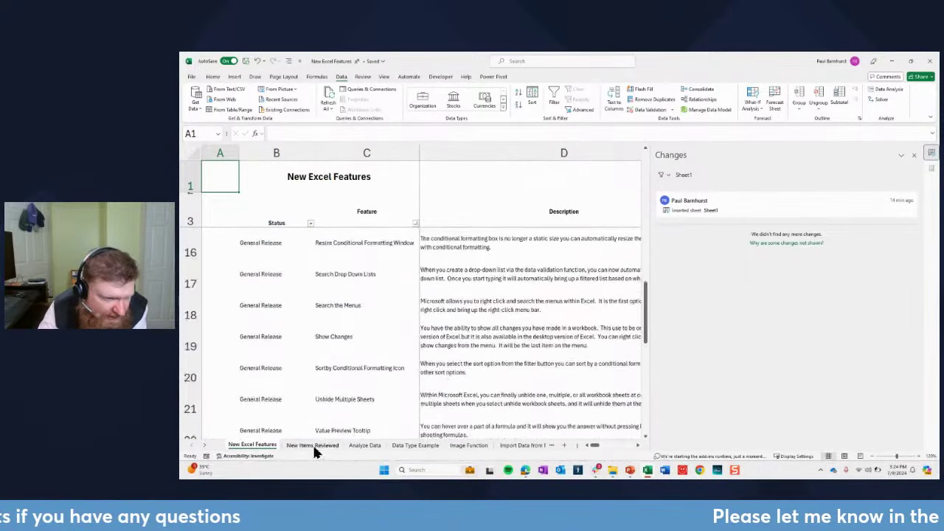
{"action": "left_click", "coordinate": [312, 445]}
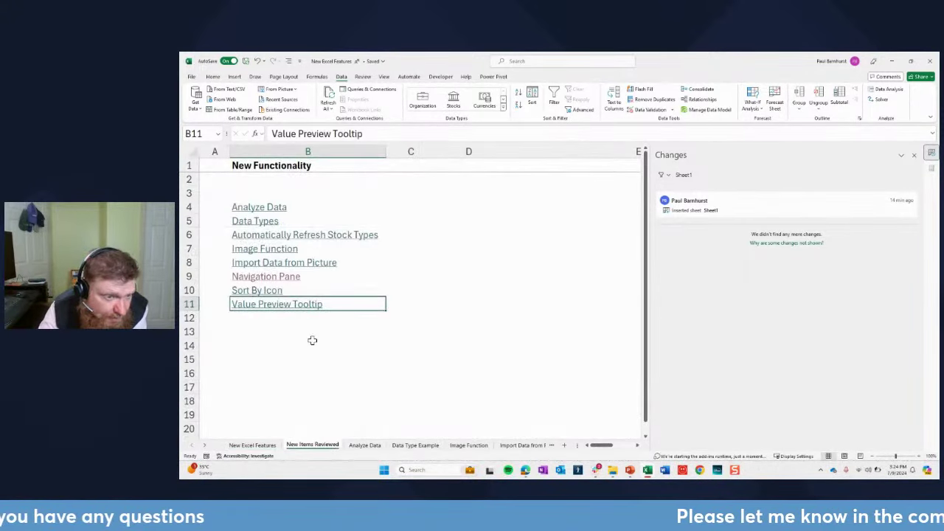
Step: Close the Changes pane and review the IMAGE function's syntax and argument descriptions on the Image Function sheet
{"action": "left_click", "coordinate": [915, 157]}
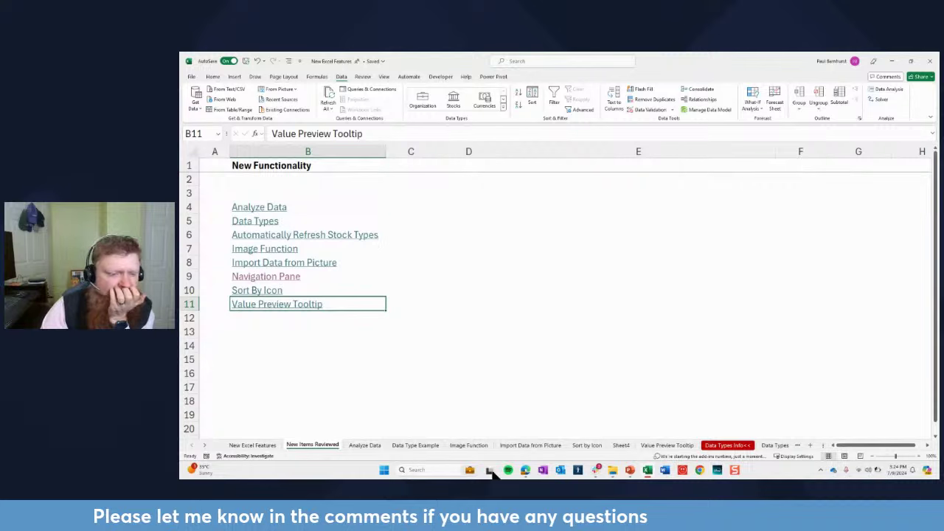
{"action": "left_click", "coordinate": [469, 446]}
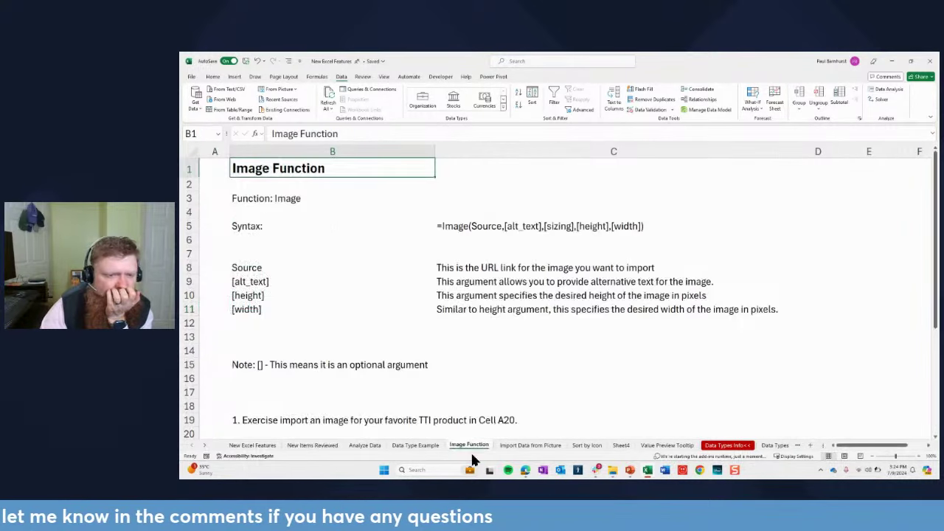
{"action": "scroll", "coordinate": [425, 341], "scroll_direction": "down", "scroll_amount": 4}
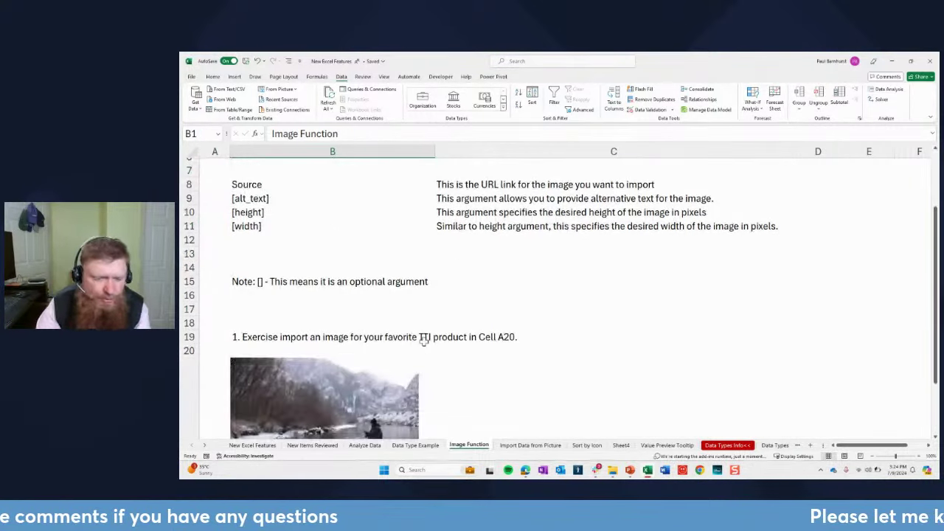
{"action": "scroll", "coordinate": [424, 342], "scroll_direction": "up", "scroll_amount": 4}
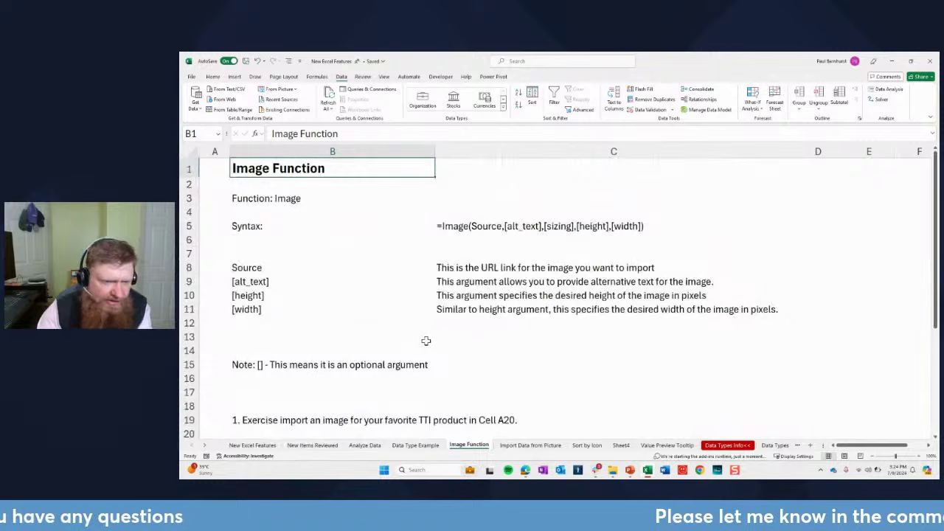
{"action": "left_click", "coordinate": [259, 228]}
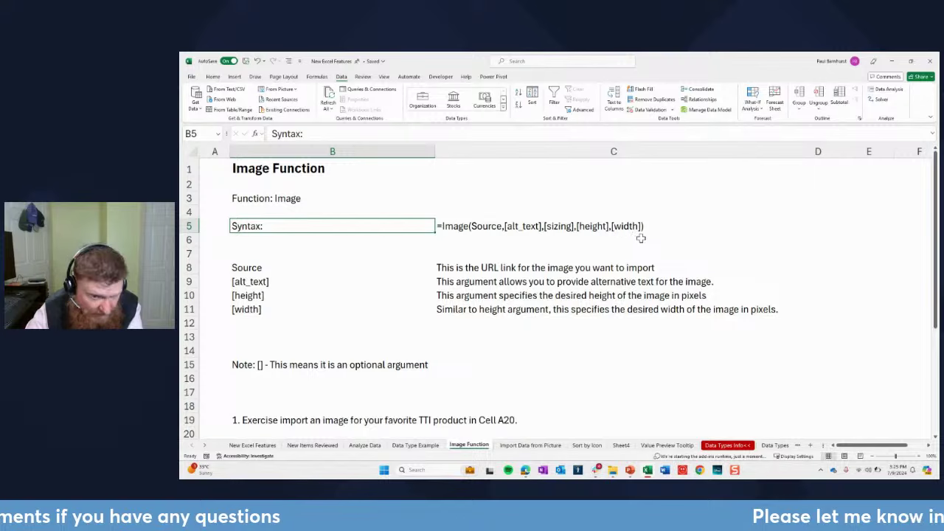
{"action": "left_click_drag", "start_coordinate": [447, 267], "coordinate": [622, 269]}
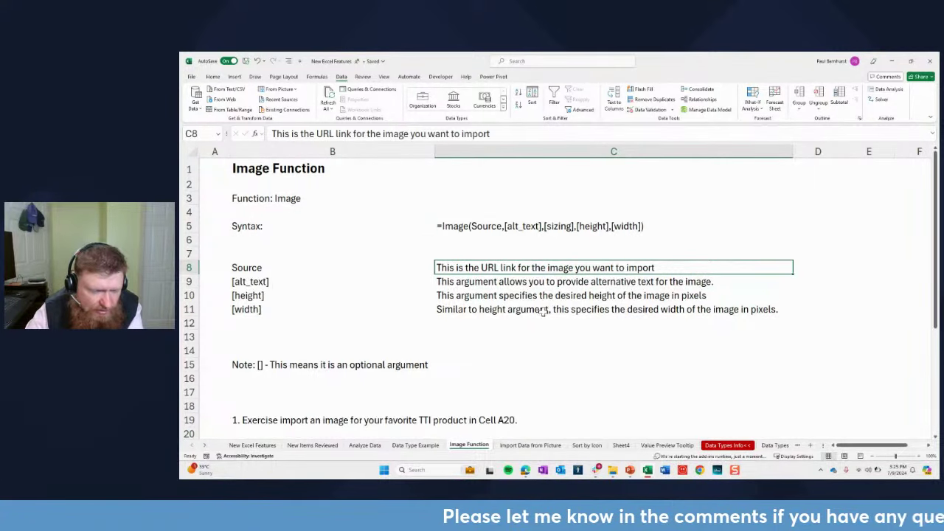
Step: Examine the IMAGE formula behind the river photo in B21 with the formula bar expanded, and select C21
{"action": "scroll", "coordinate": [544, 312], "scroll_direction": "down", "scroll_amount": 4}
{"action": "left_click", "coordinate": [462, 325]}
{"action": "left_click", "coordinate": [359, 307]}
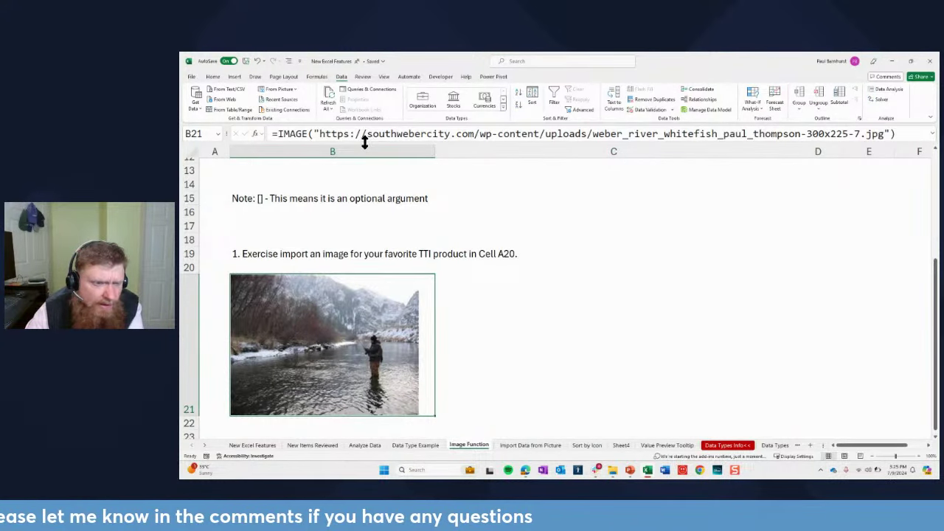
{"action": "left_click_drag", "start_coordinate": [362, 144], "coordinate": [362, 202]}
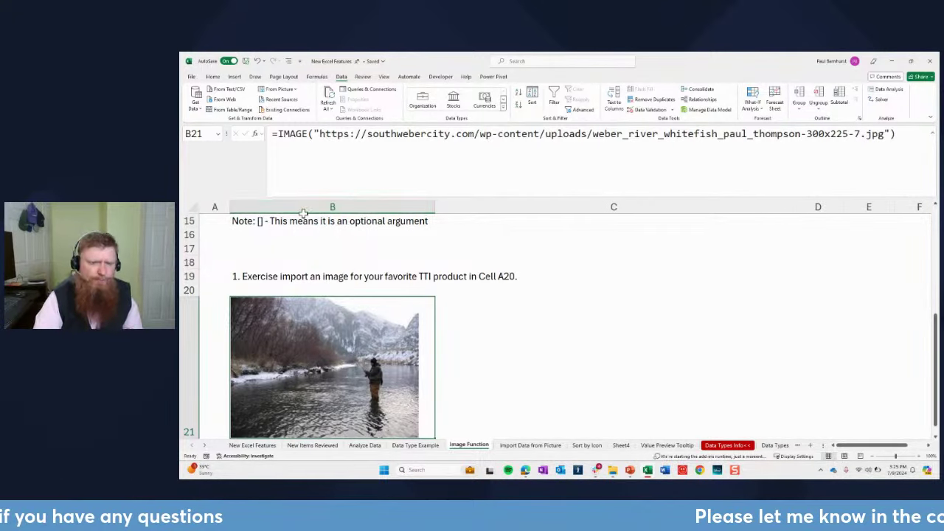
{"action": "left_click", "coordinate": [604, 329]}
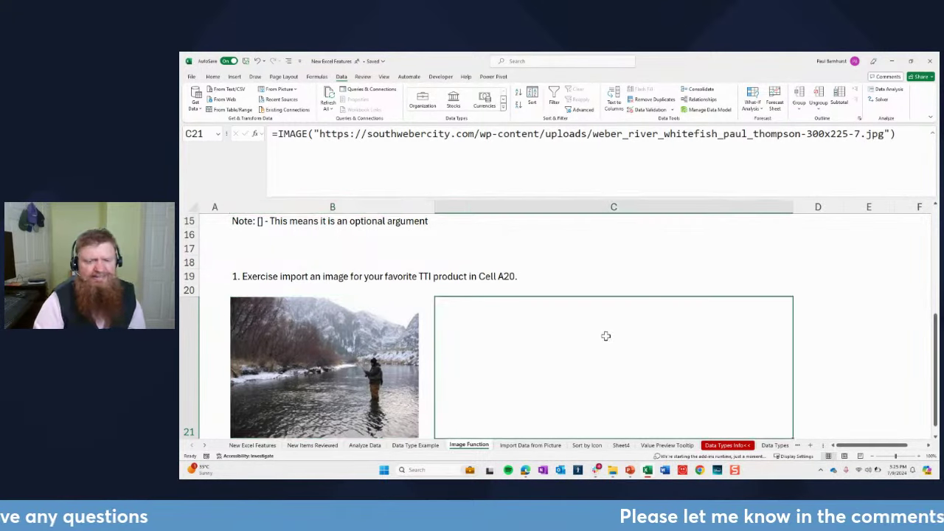
Step: Switch to the Edge browser, open a new tab in a maximized window, and search the web for "Utah Jazz Basketball Logo"
{"action": "left_click", "coordinate": [525, 473]}
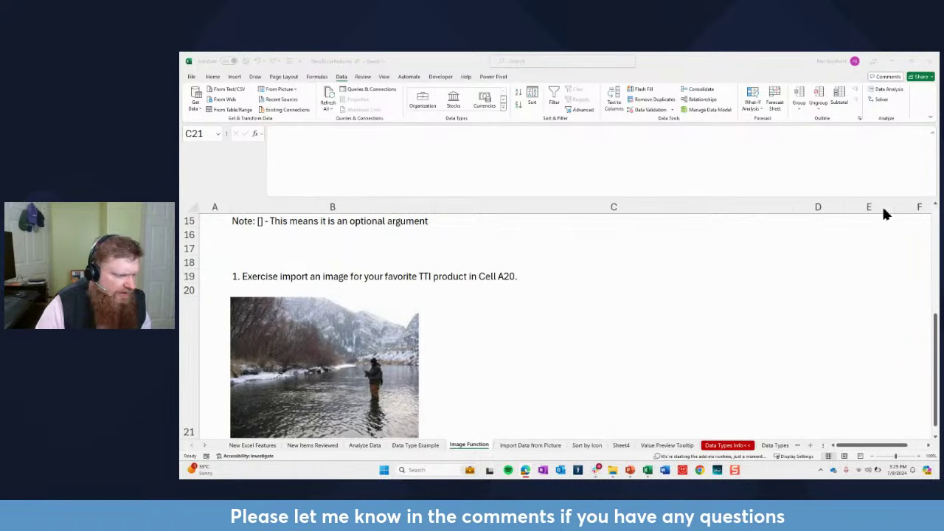
{"action": "left_click_drag", "start_coordinate": [938, 111], "coordinate": [435, 132]}
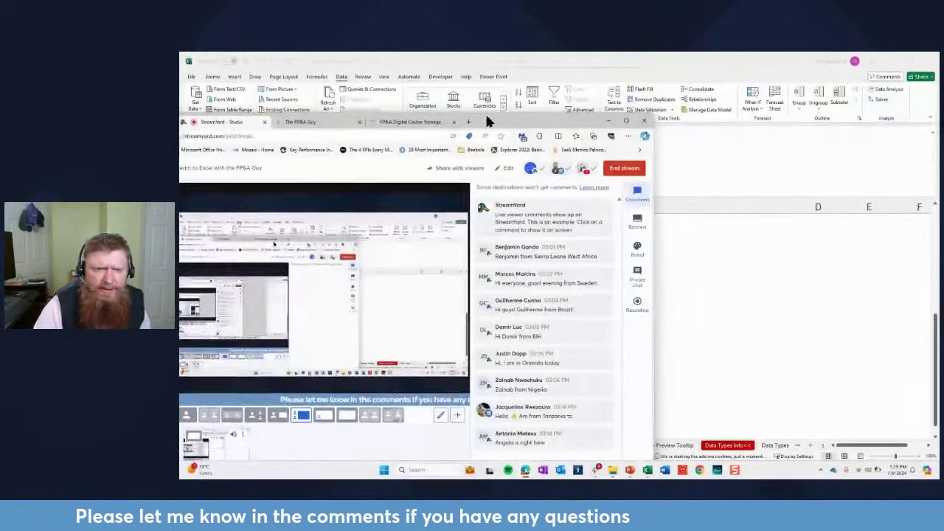
{"action": "left_click", "coordinate": [469, 122]}
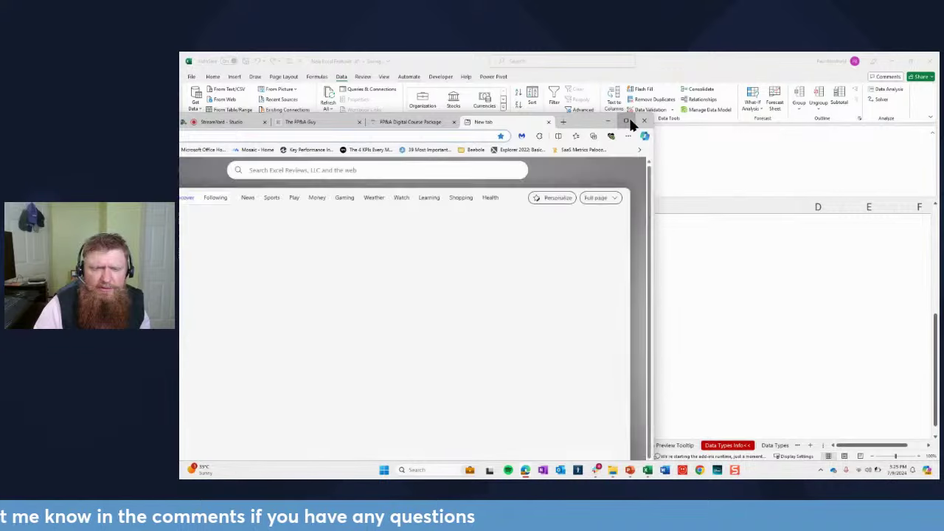
{"action": "left_click", "coordinate": [626, 121]}
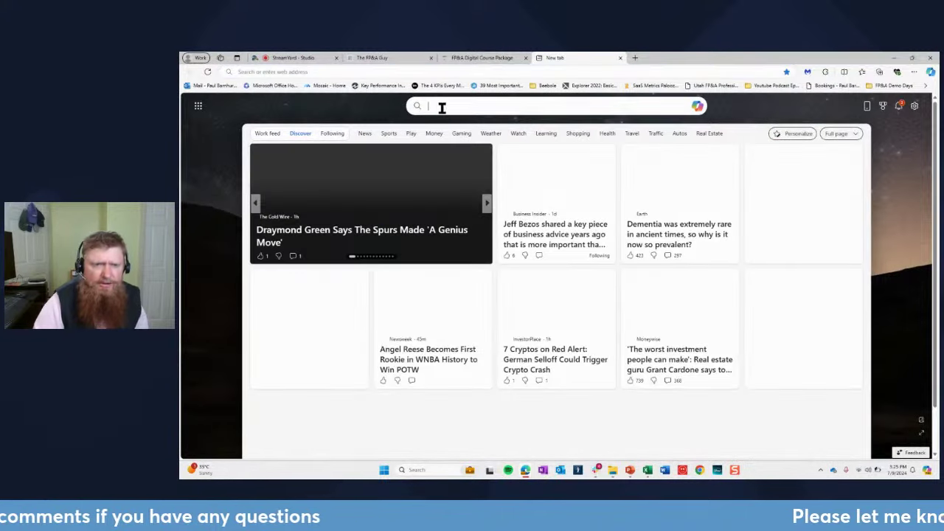
{"action": "left_click", "coordinate": [442, 106]}
{"action": "type", "text": "Utah"}
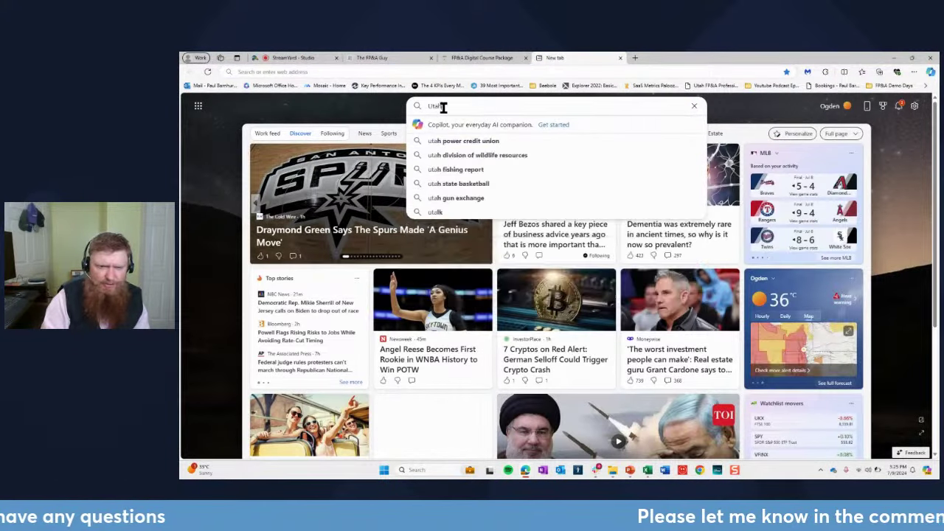
{"action": "type", "text": " jazz B"}
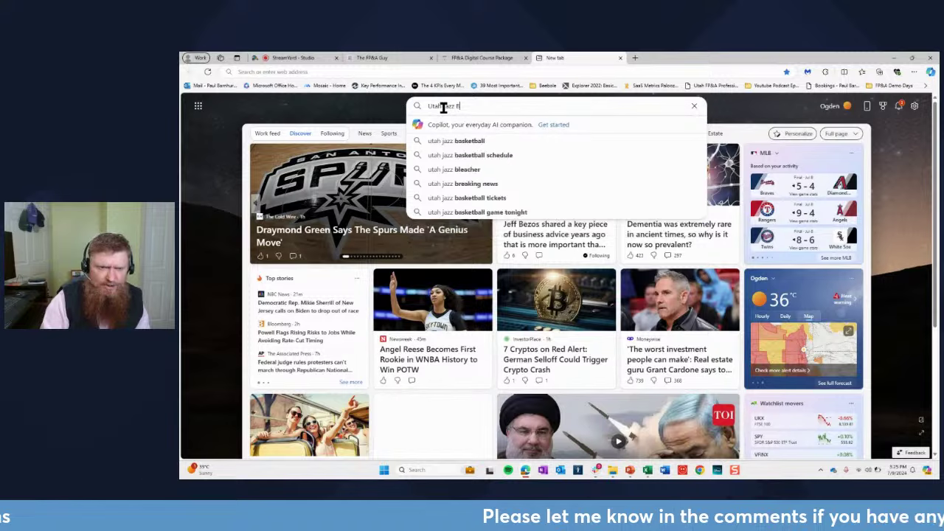
{"action": "type", "text": "asketball Logo"}
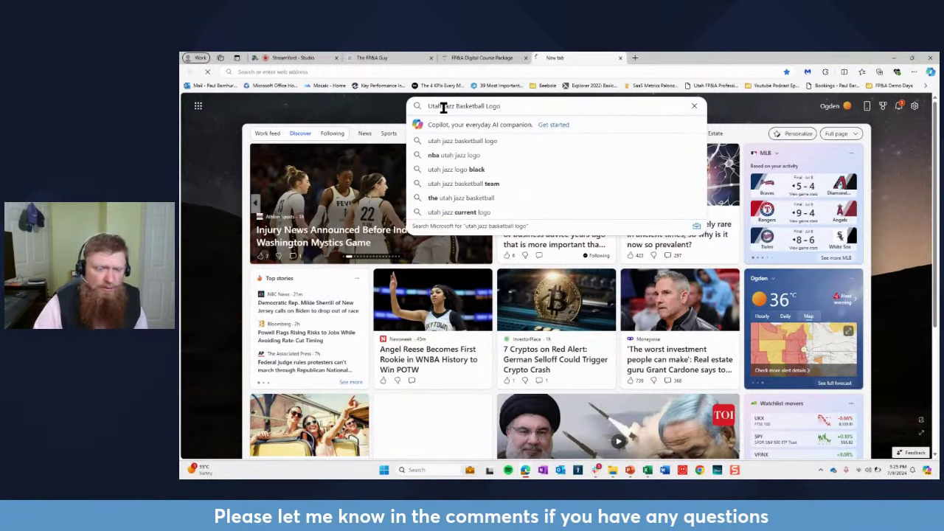
{"action": "key", "text": "Return"}
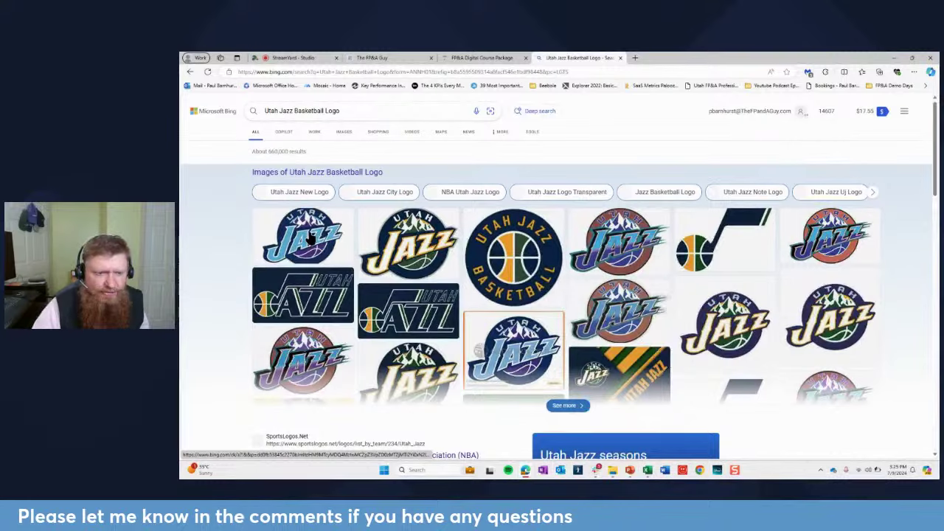
Step: Open the first Utah Jazz logo in the image results, copy its image link, and return to the Excel workbook
{"action": "left_click", "coordinate": [310, 237]}
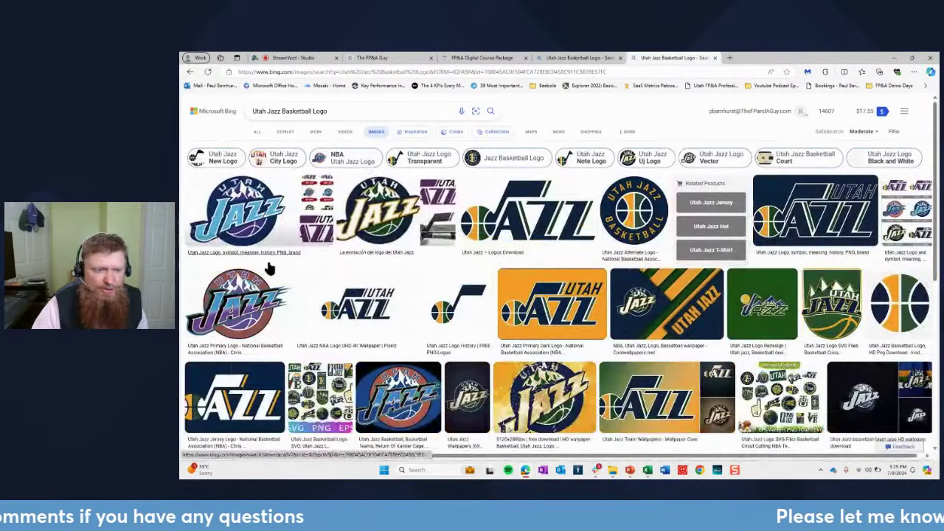
{"action": "left_click", "coordinate": [270, 269]}
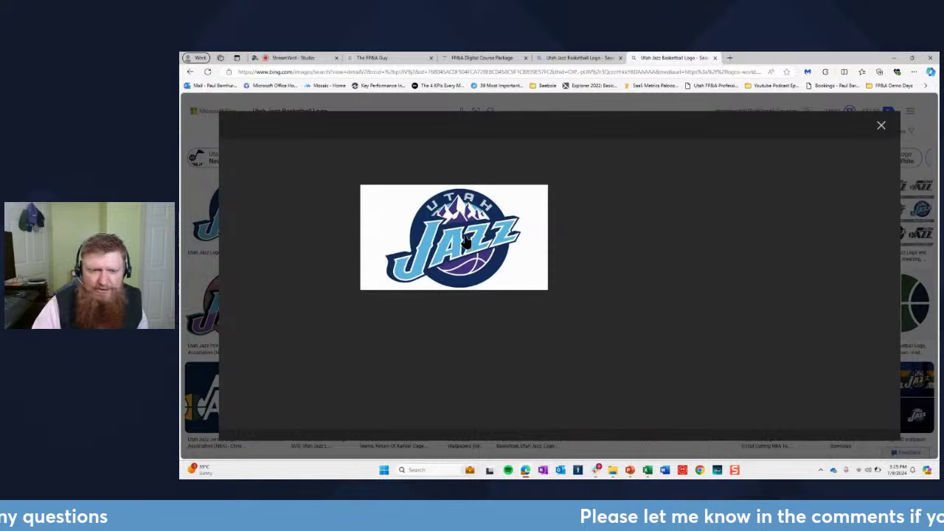
{"action": "right_click", "coordinate": [466, 242]}
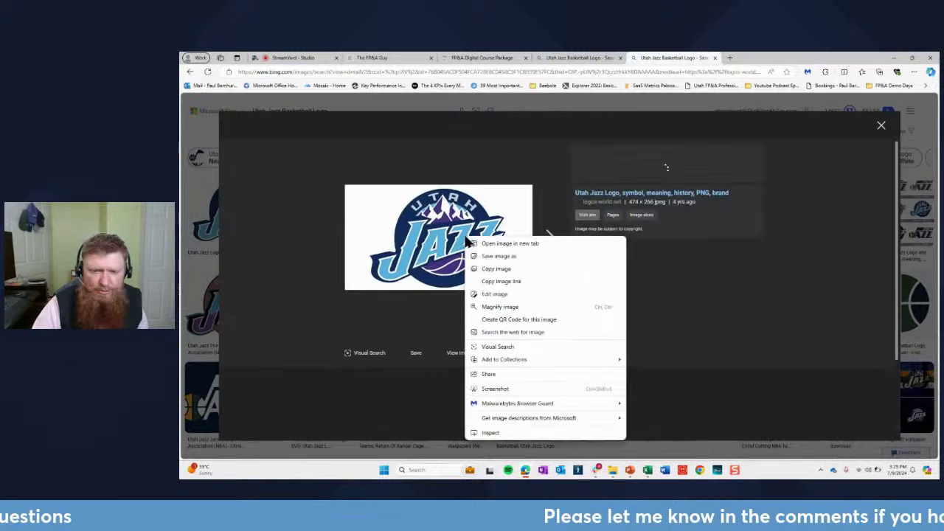
{"action": "left_click", "coordinate": [494, 278]}
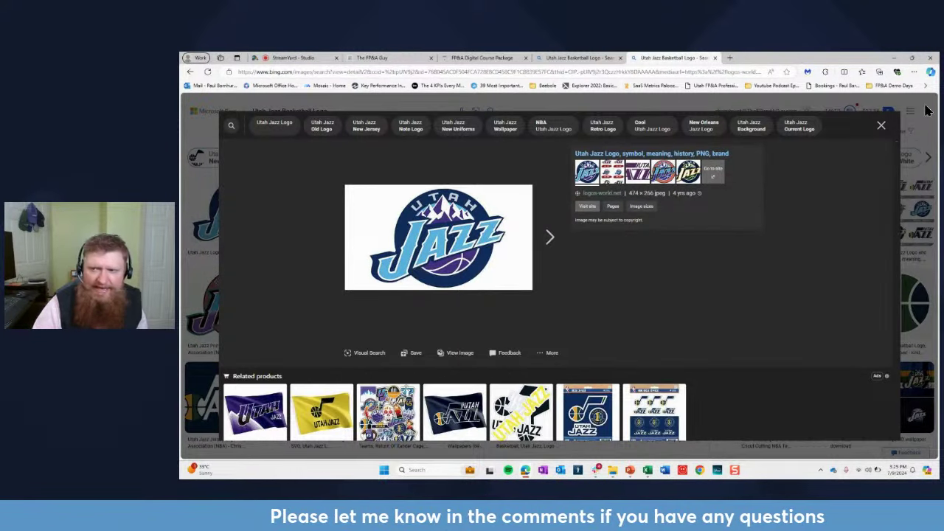
{"action": "left_click", "coordinate": [894, 57]}
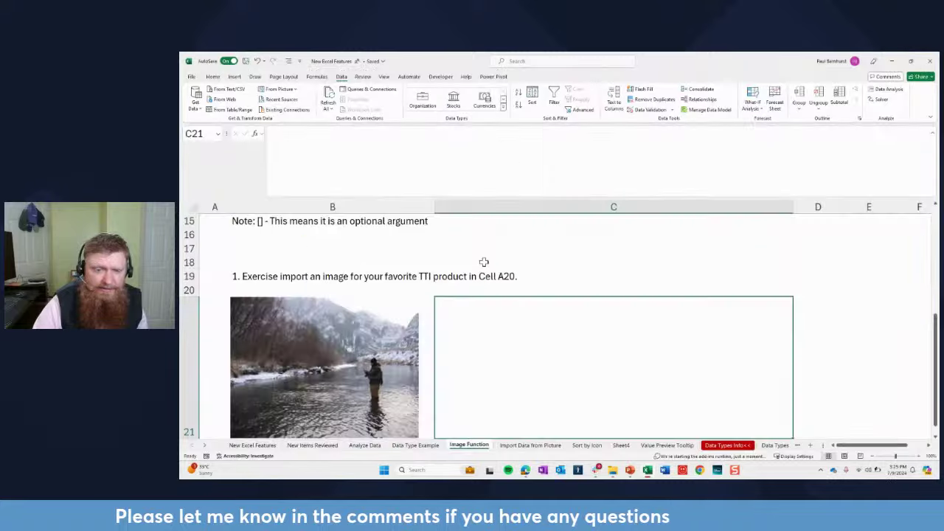
Step: Enter an IMAGE formula in C21 with the copied Utah Jazz logo link in quotation marks as its source
{"action": "scroll", "coordinate": [509, 321], "scroll_direction": "down", "scroll_amount": 2}
{"action": "scroll", "coordinate": [485, 274], "scroll_direction": "up", "scroll_amount": 1}
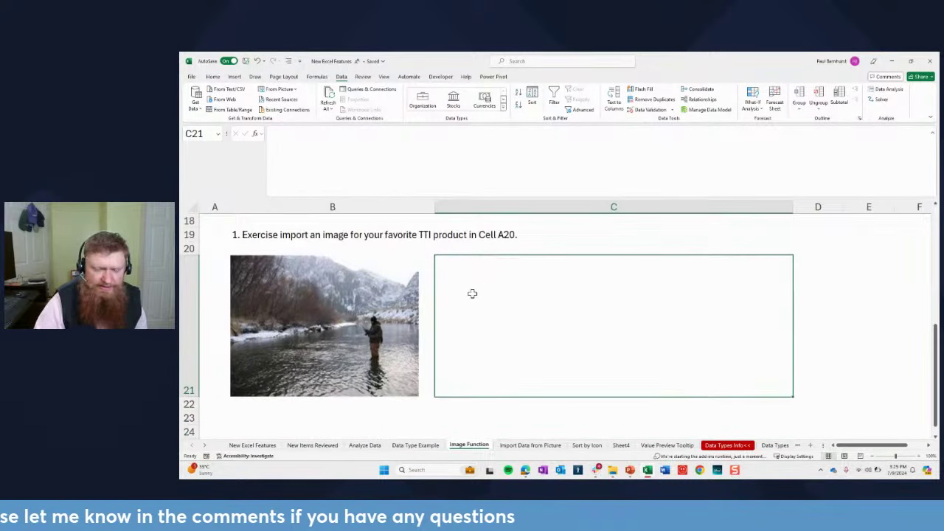
{"action": "type", "text": "=imag"}
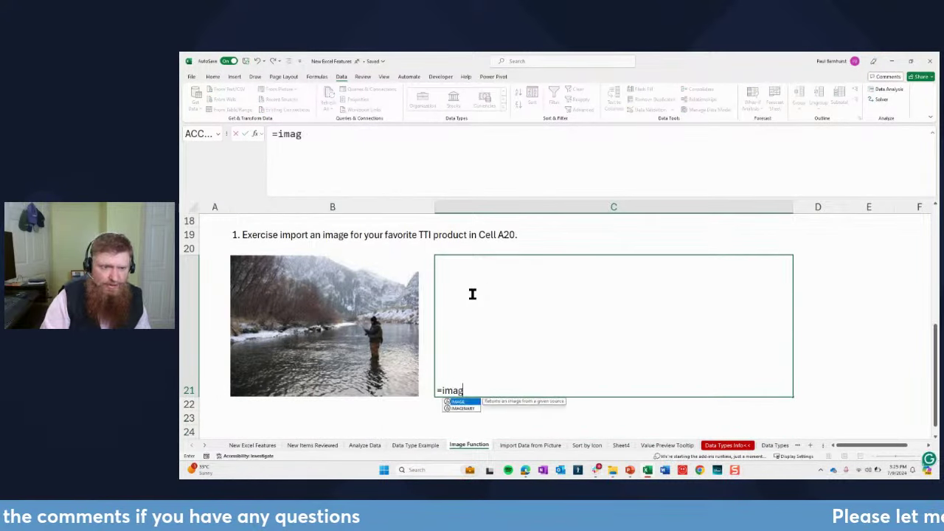
{"action": "type", "text": "e("}
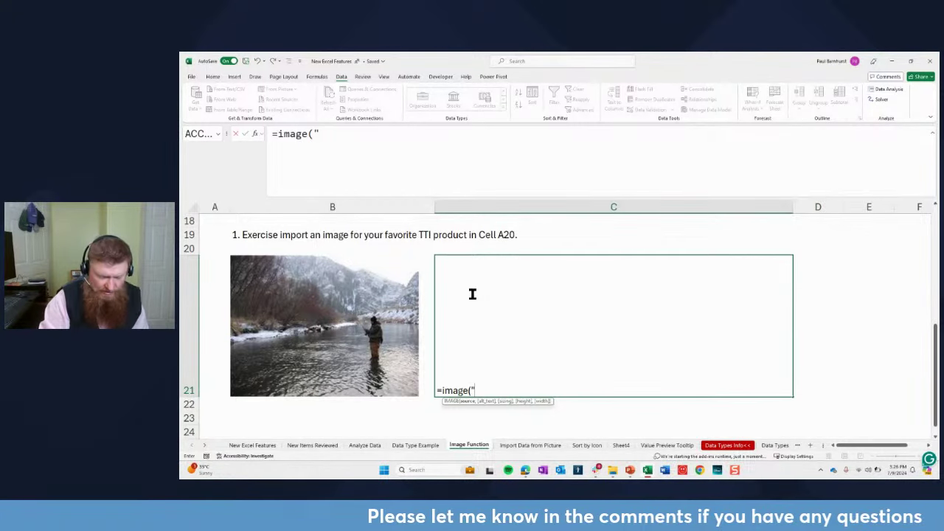
{"action": "type", "text": "\""}
{"action": "type", "text": "https://th.bing.com/th/id/OIP.-pUlV9j2r3QczzHrkkY8DAAAAA?rs=1&pid=ImgDetMain"}
{"action": "type", "text": "\")"}
{"action": "key", "text": "Return"}
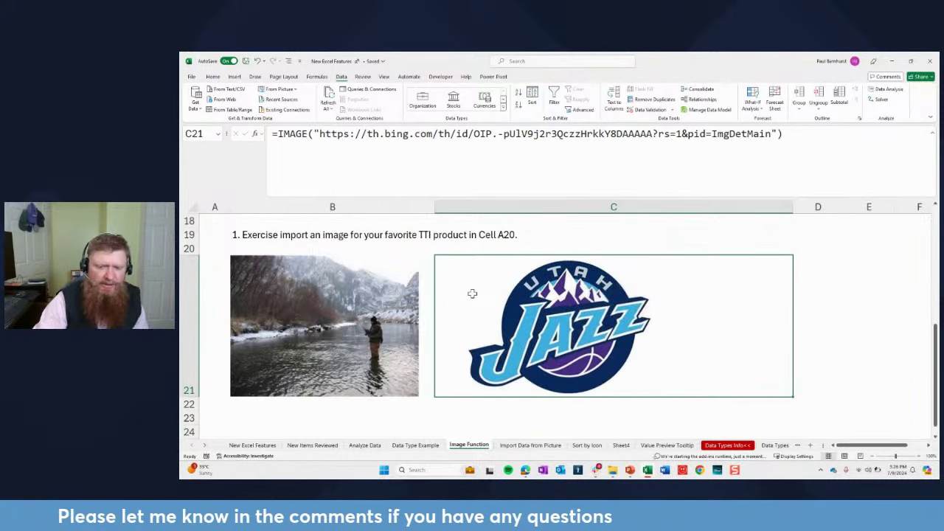
Step: Narrow column C and reduce the height of row 21 to shrink the logo image with its cell
{"action": "left_click_drag", "start_coordinate": [793, 207], "coordinate": [605, 208]}
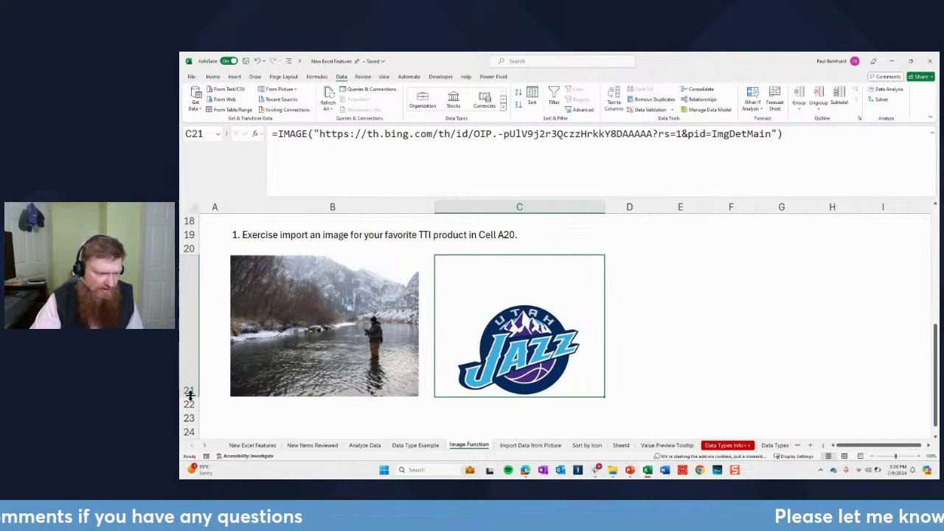
{"action": "left_click_drag", "start_coordinate": [190, 396], "coordinate": [189, 325]}
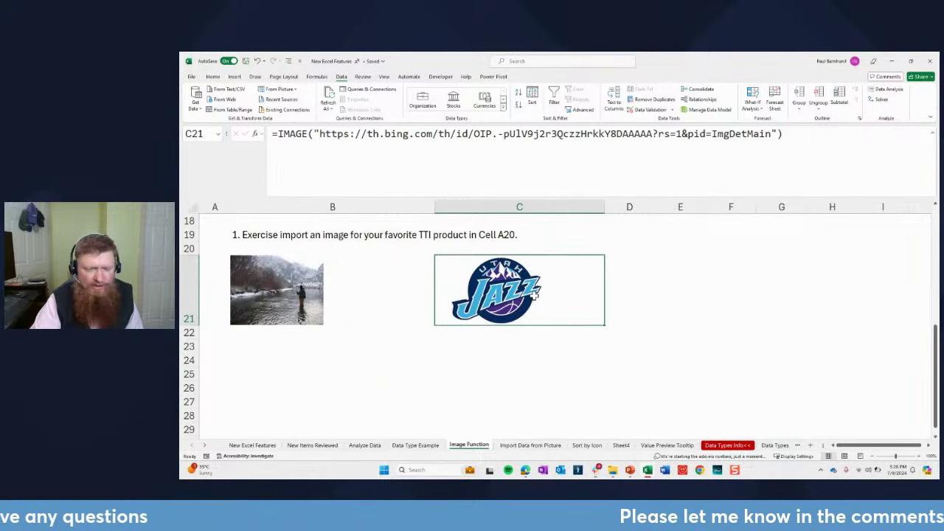
{"action": "left_click", "coordinate": [777, 133]}
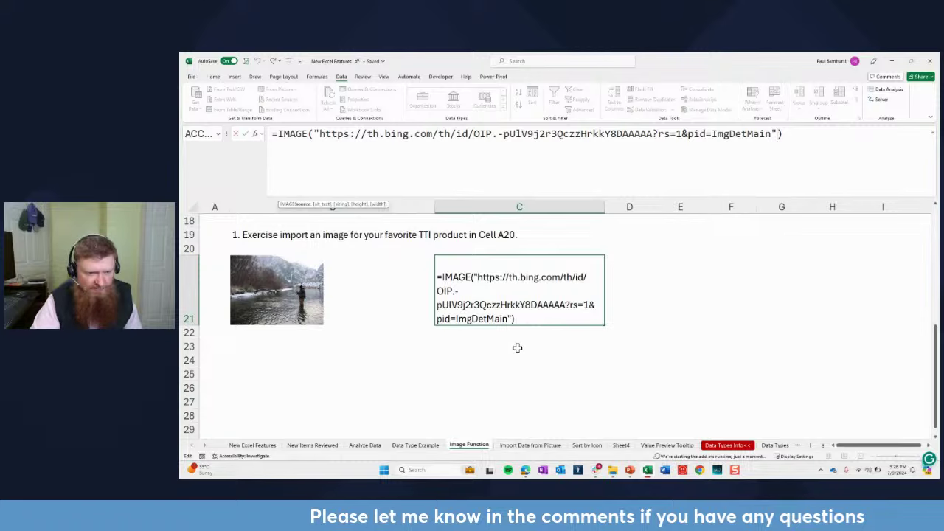
{"action": "key", "text": "Escape"}
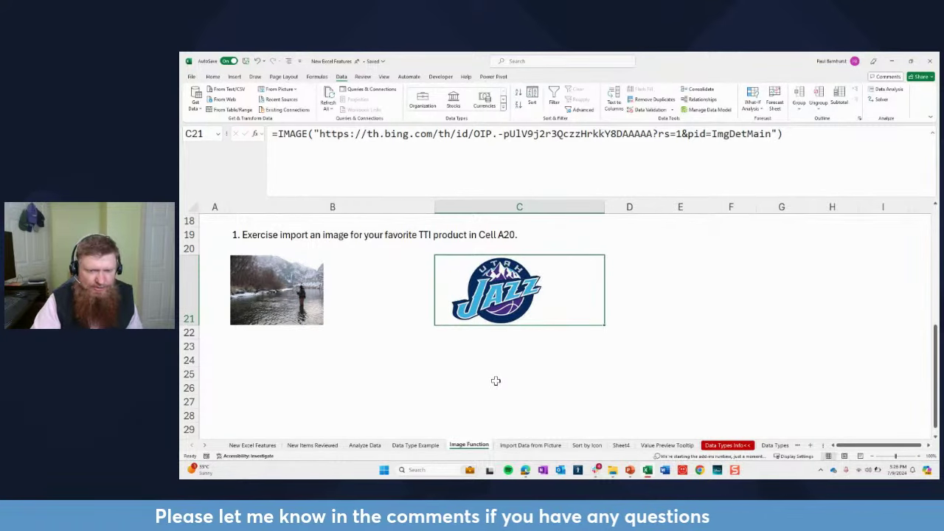
{"action": "left_click", "coordinate": [495, 381]}
{"action": "left_click_drag", "start_coordinate": [605, 207], "coordinate": [556, 208]}
Step: Examine the IMAGE formulas in the Image column of the New Excel Features sheet, moving up through its rows
{"action": "left_click", "coordinate": [251, 445]}
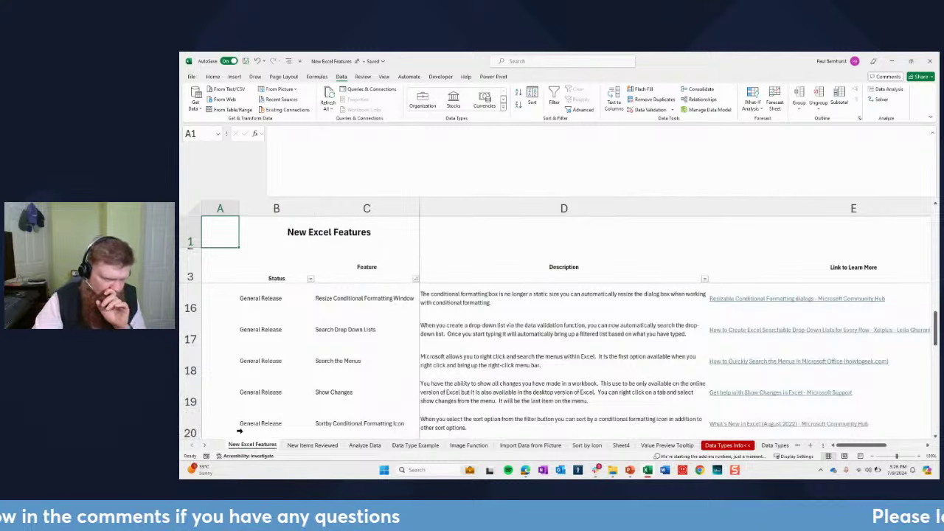
{"action": "left_click_drag", "start_coordinate": [858, 447], "coordinate": [895, 447]}
{"action": "scroll", "coordinate": [693, 296], "scroll_direction": "down", "scroll_amount": 4}
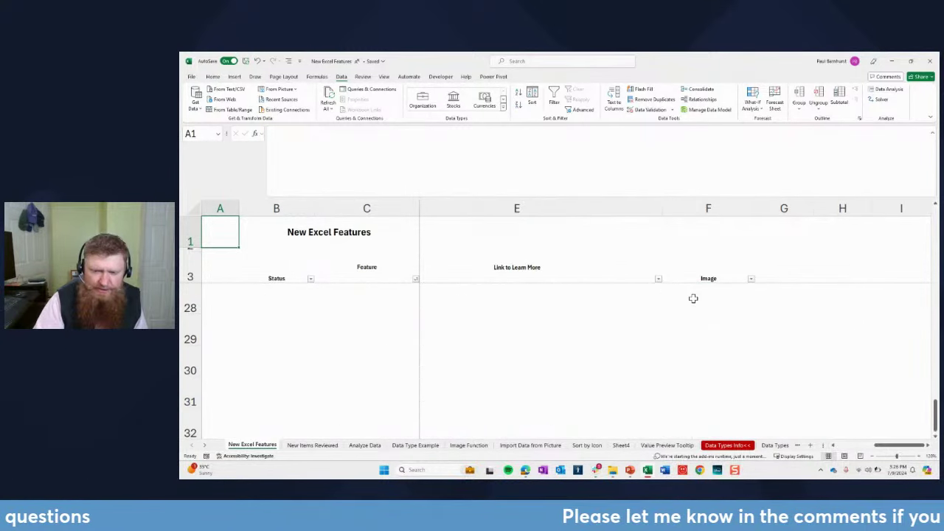
{"action": "scroll", "coordinate": [694, 309], "scroll_direction": "down", "scroll_amount": 2}
{"action": "left_click", "coordinate": [749, 322]}
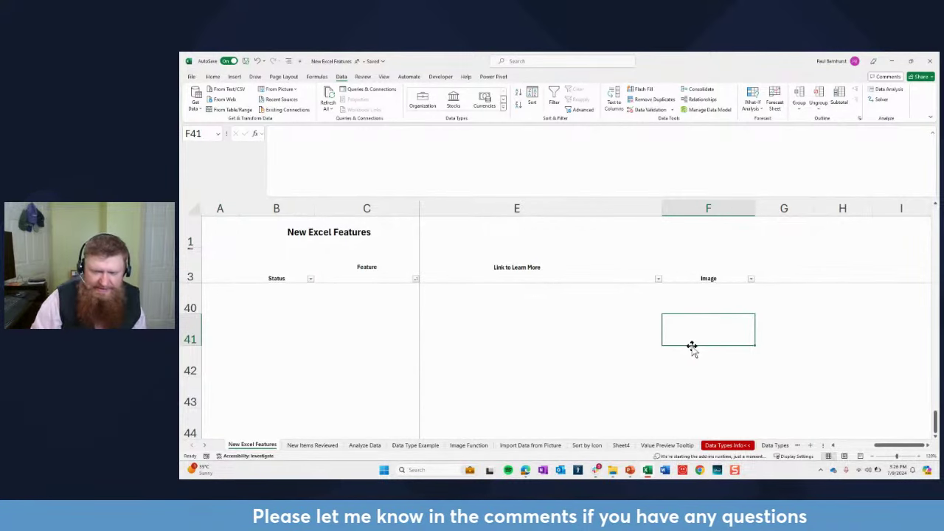
{"action": "key", "text": "ctrl+Up"}
{"action": "key", "text": "Up"}
{"action": "key", "text": "Up"}
{"action": "key", "text": "Up"}
{"action": "key", "text": "Up"}
{"action": "key", "text": "Up"}
{"action": "key", "text": "Up"}
{"action": "key", "text": "Up"}
{"action": "key", "text": "Up"}
{"action": "key", "text": "Up"}
{"action": "key", "text": "Up"}
{"action": "key", "text": "Up"}
{"action": "key", "text": "Up"}
{"action": "key", "text": "Up"}
{"action": "key", "text": "Up"}
{"action": "key", "text": "Up"}
{"action": "key", "text": "Up"}
{"action": "key", "text": "Up"}
{"action": "key", "text": "Up"}
{"action": "key", "text": "Up"}
{"action": "key", "text": "Up"}
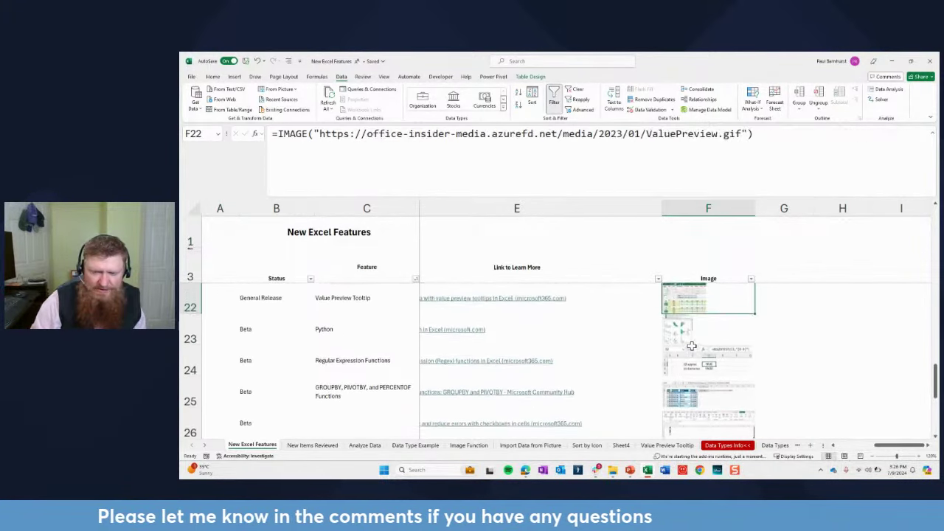
{"action": "key", "text": "Down"}
{"action": "key", "text": "Down"}
{"action": "key", "text": "Down"}
{"action": "key", "text": "Down"}
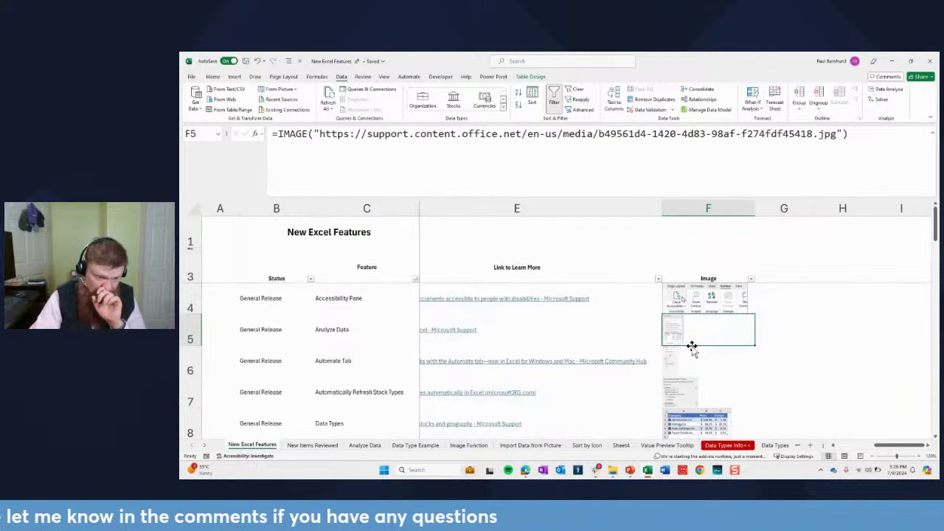
Step: Open the Image Function sheet and shrink the formula bar to a single line
{"action": "left_click", "coordinate": [313, 444]}
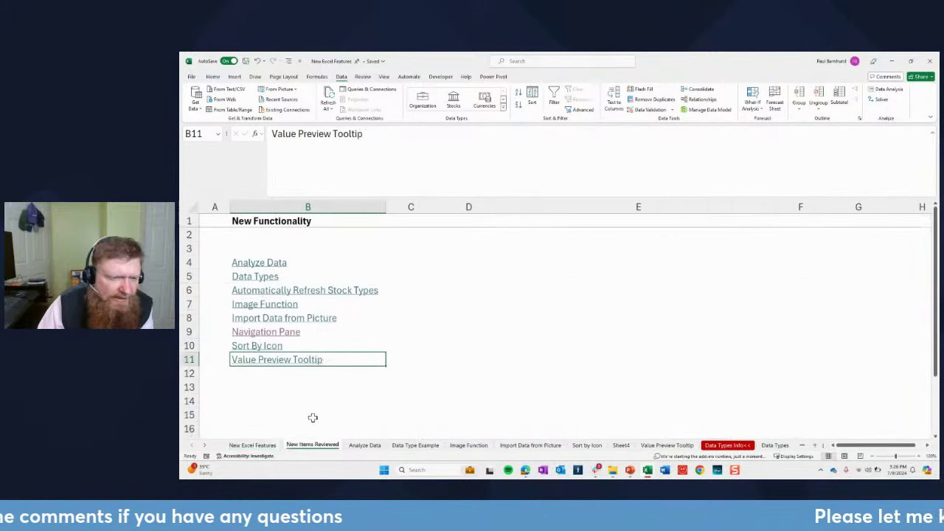
{"action": "left_click", "coordinate": [465, 446]}
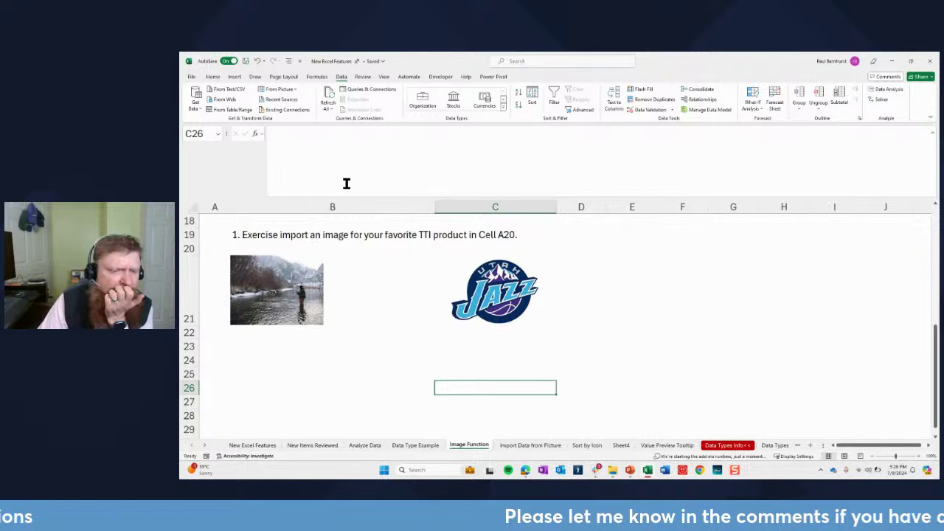
{"action": "left_click_drag", "start_coordinate": [327, 198], "coordinate": [331, 131]}
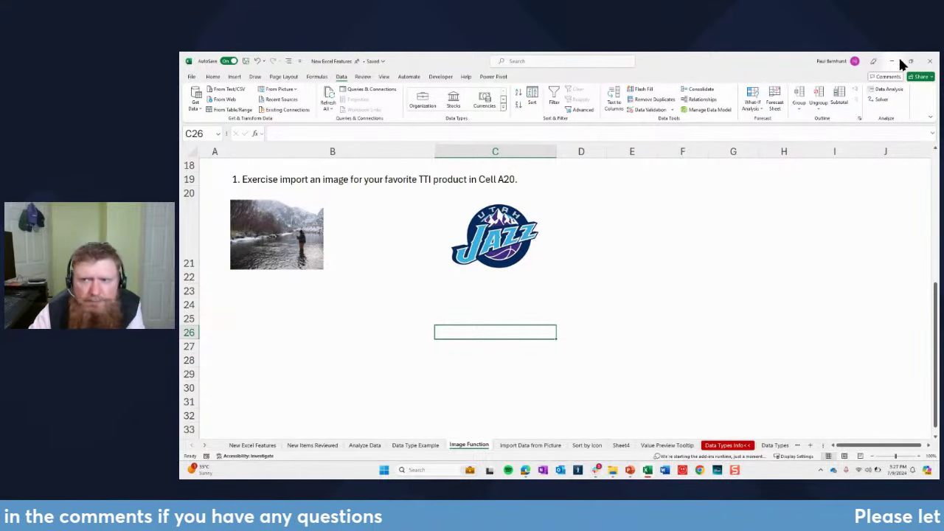
Step: View the Utah Jazz logo image result in the browser and return to the maximized Excel workbook
{"action": "left_click_drag", "start_coordinate": [778, 58], "coordinate": [773, 158]}
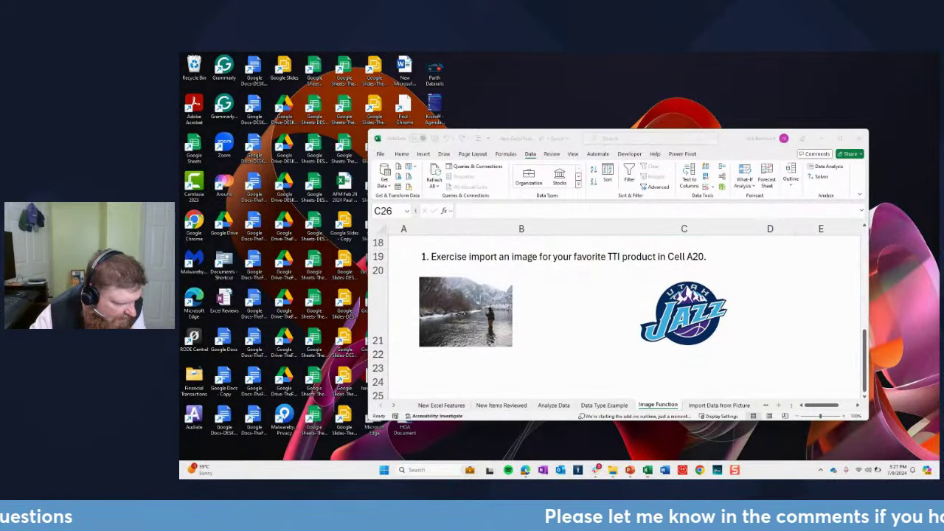
{"action": "left_click", "coordinate": [524, 470]}
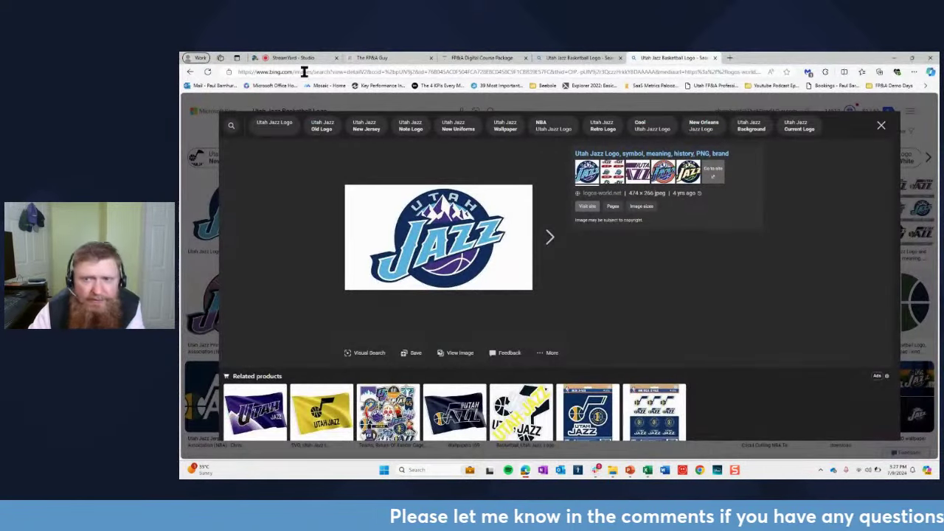
{"action": "left_click", "coordinate": [894, 57]}
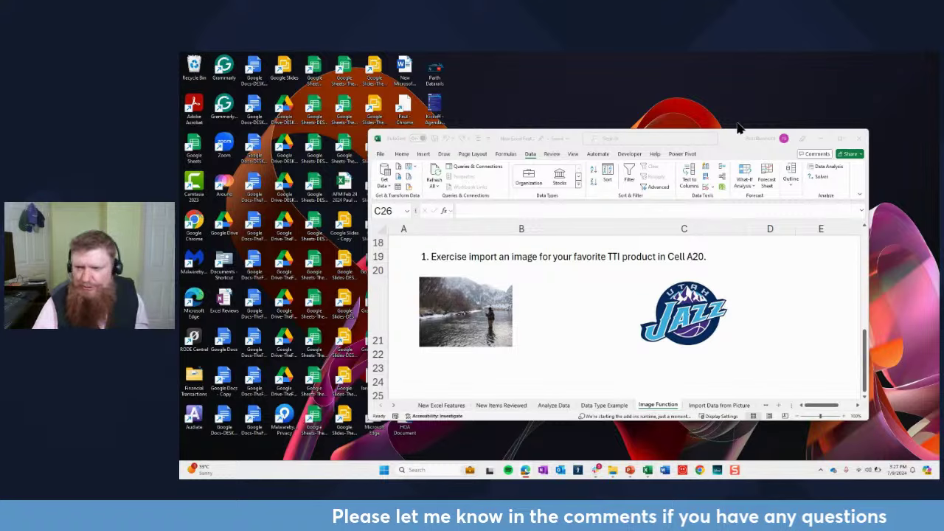
{"action": "left_click", "coordinate": [839, 140]}
{"action": "left_click", "coordinate": [840, 139]}
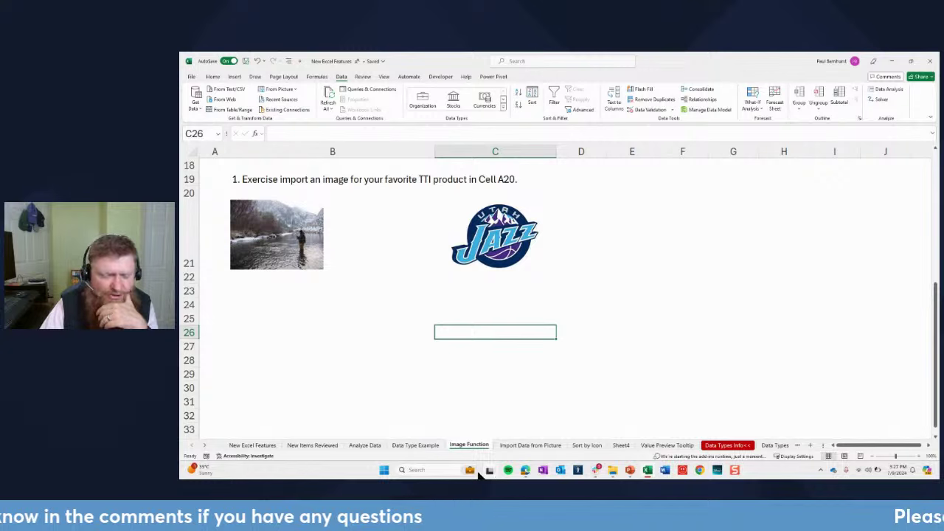
Step: Open the Import Data from Picture sheet and examine the product table picture beside the converted data
{"action": "left_click", "coordinate": [365, 276]}
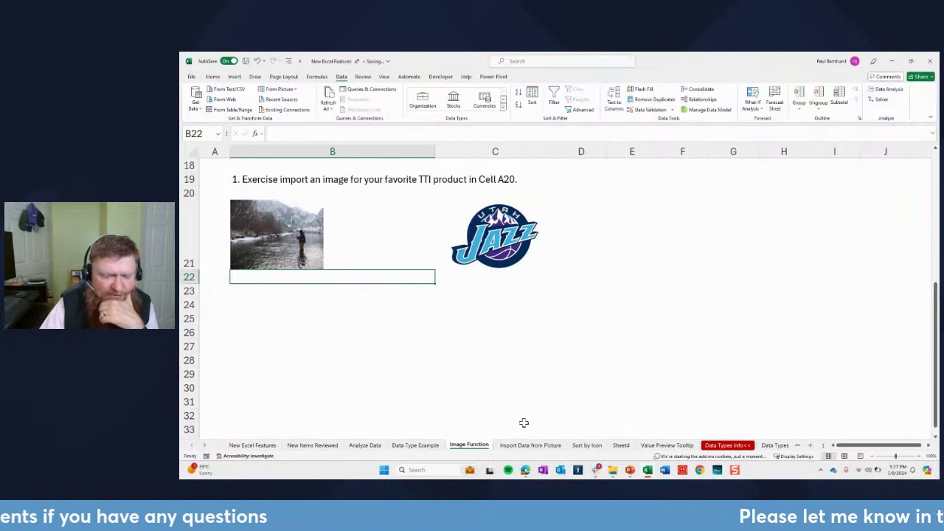
{"action": "left_click", "coordinate": [536, 444]}
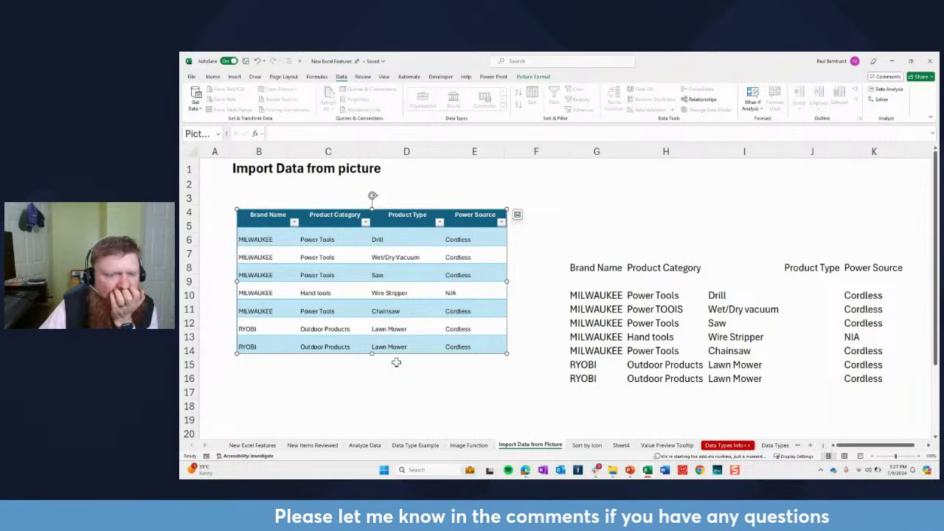
{"action": "left_click", "coordinate": [547, 242]}
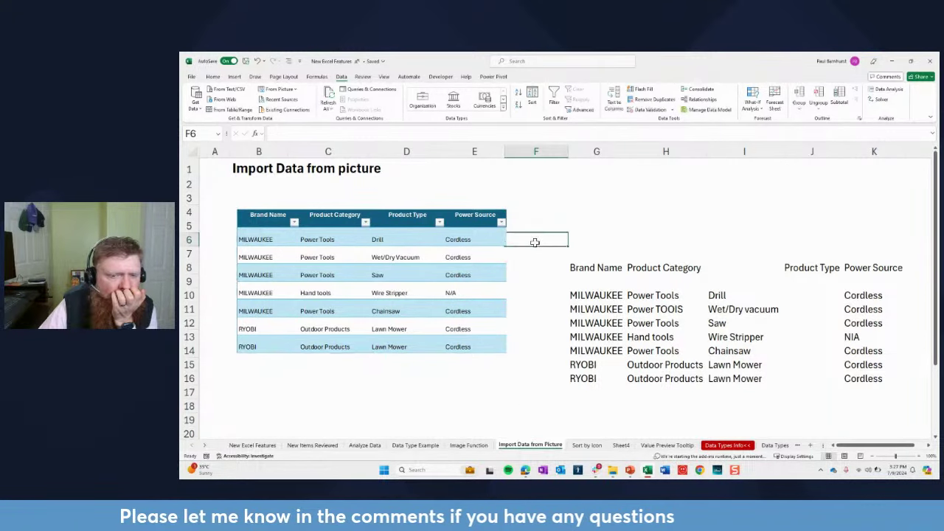
{"action": "left_click", "coordinate": [448, 241]}
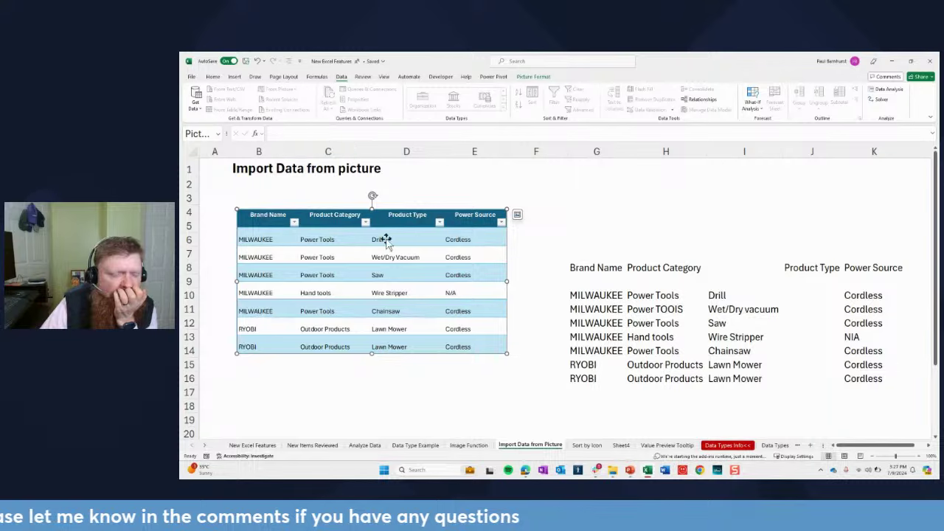
{"action": "left_click", "coordinate": [529, 257]}
{"action": "left_click", "coordinate": [395, 267]}
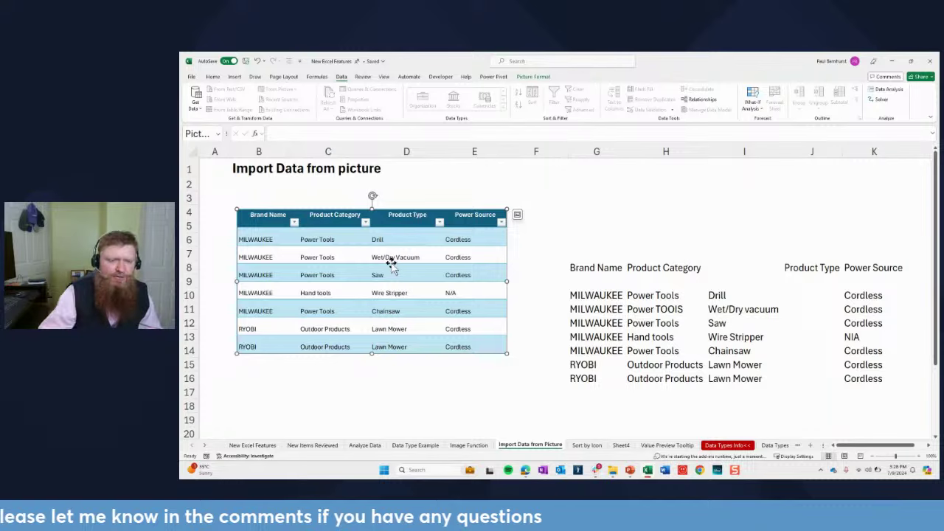
{"action": "left_click", "coordinate": [537, 279]}
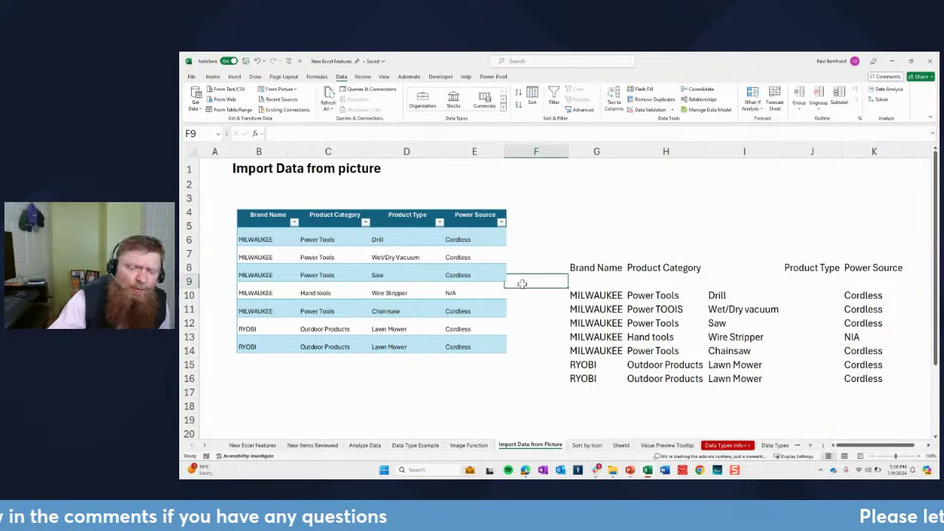
{"action": "left_click", "coordinate": [373, 267]}
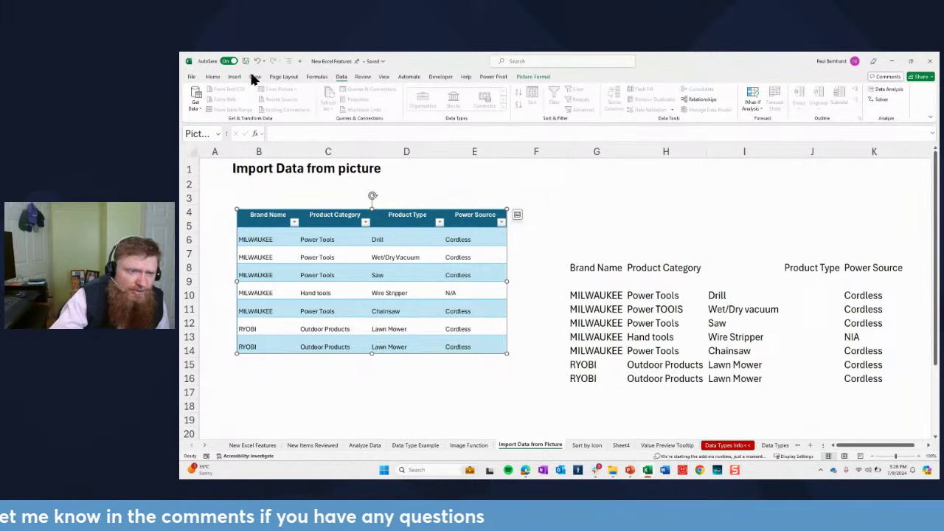
{"action": "left_click", "coordinate": [307, 196]}
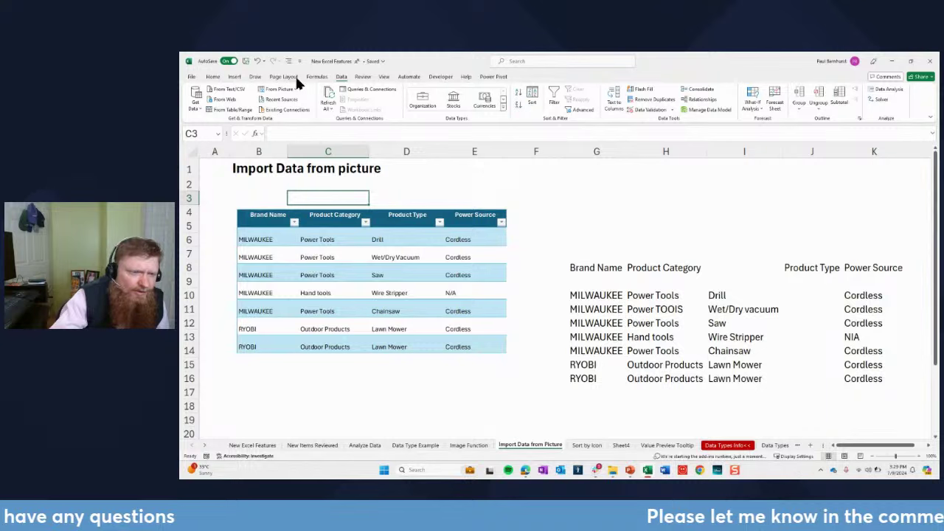
{"action": "left_click", "coordinate": [315, 264]}
{"action": "right_click", "coordinate": [314, 264]}
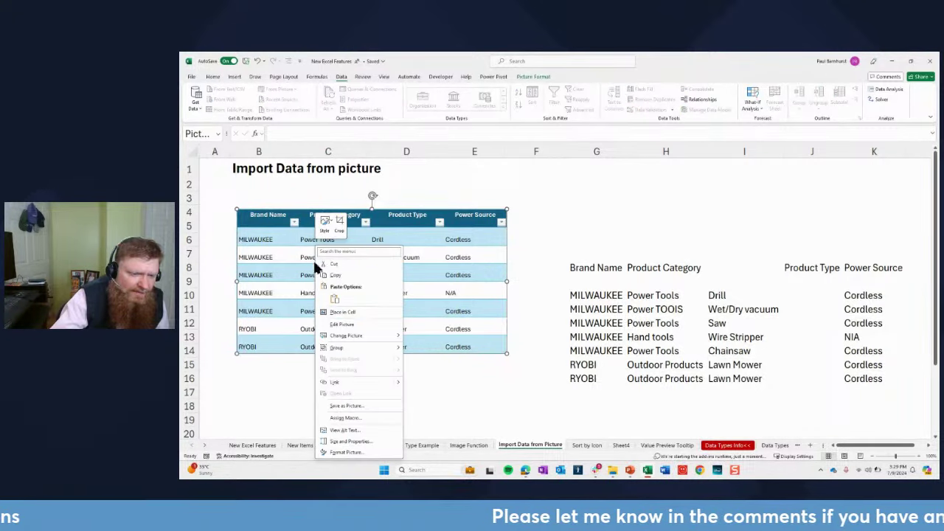
{"action": "key", "text": "Escape"}
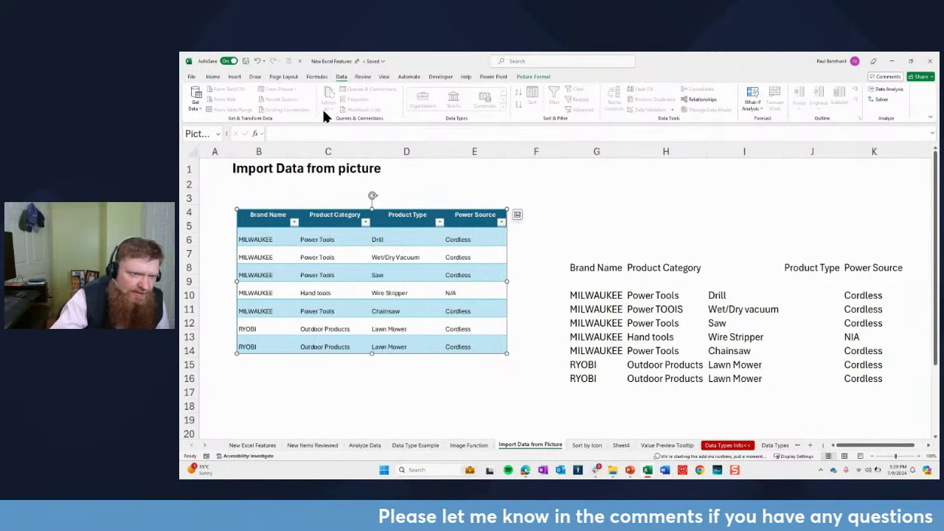
{"action": "left_click", "coordinate": [380, 187]}
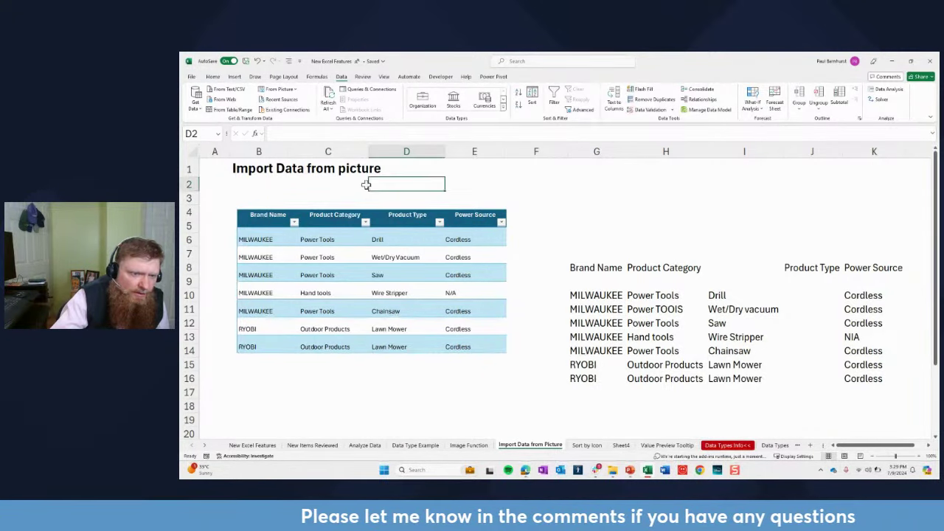
{"action": "left_click", "coordinate": [297, 90]}
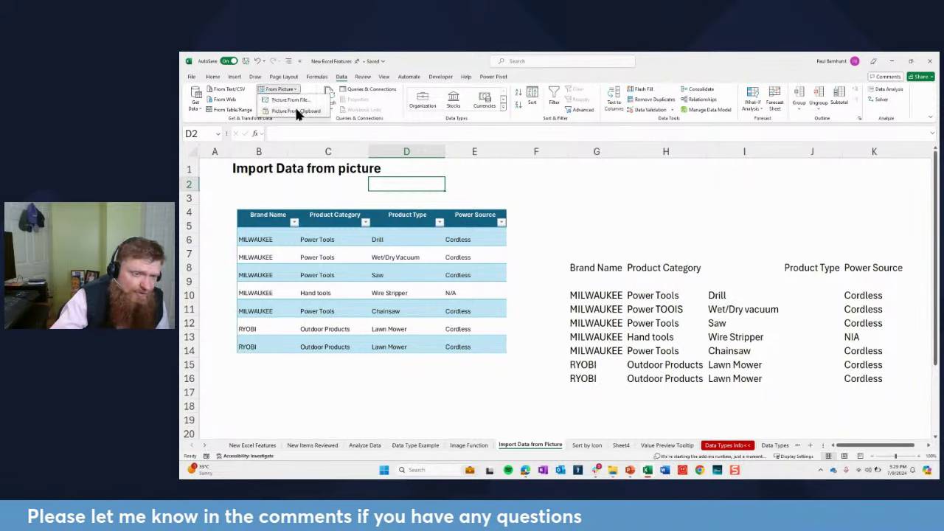
{"action": "left_click", "coordinate": [391, 310]}
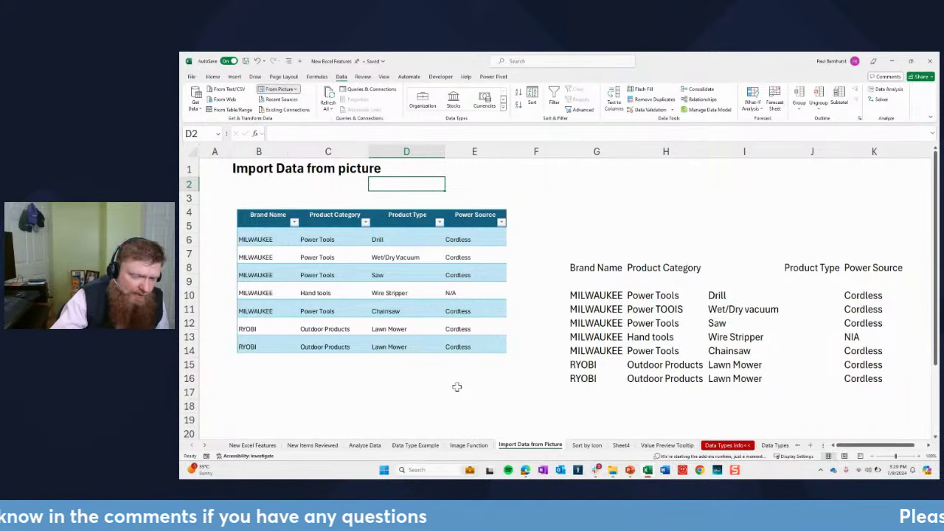
Step: Copy the product table picture, load it from the clipboard for data import with C2 selected, and widen the preview pane
{"action": "left_click", "coordinate": [379, 293]}
{"action": "right_click", "coordinate": [376, 280]}
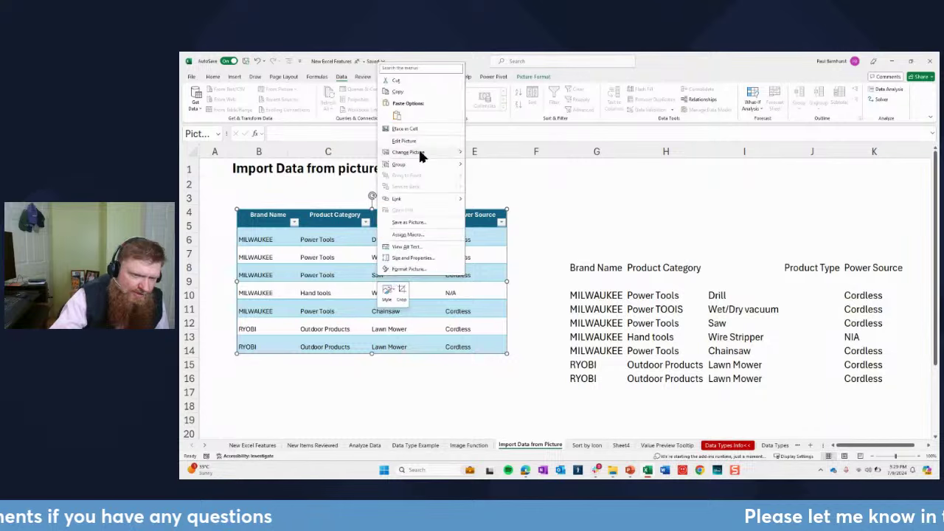
{"action": "left_click", "coordinate": [404, 89]}
{"action": "left_click", "coordinate": [312, 186]}
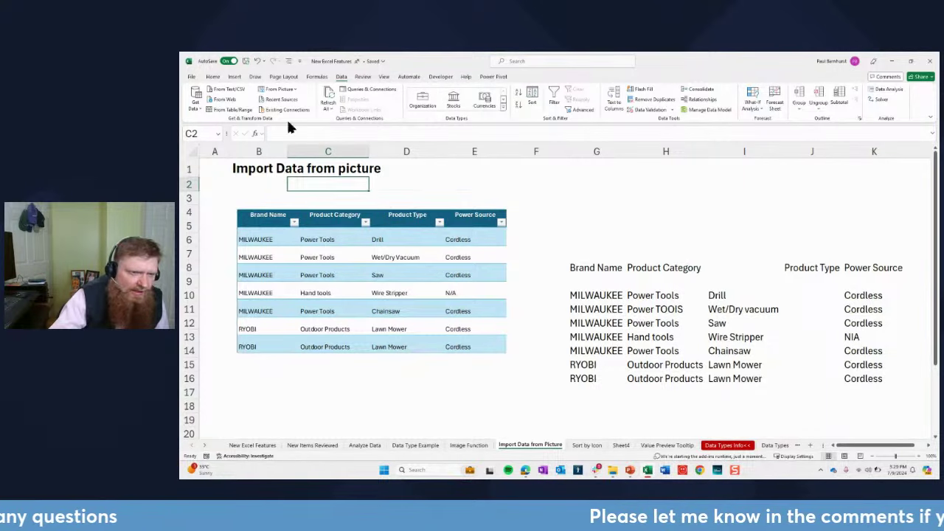
{"action": "left_click", "coordinate": [280, 88]}
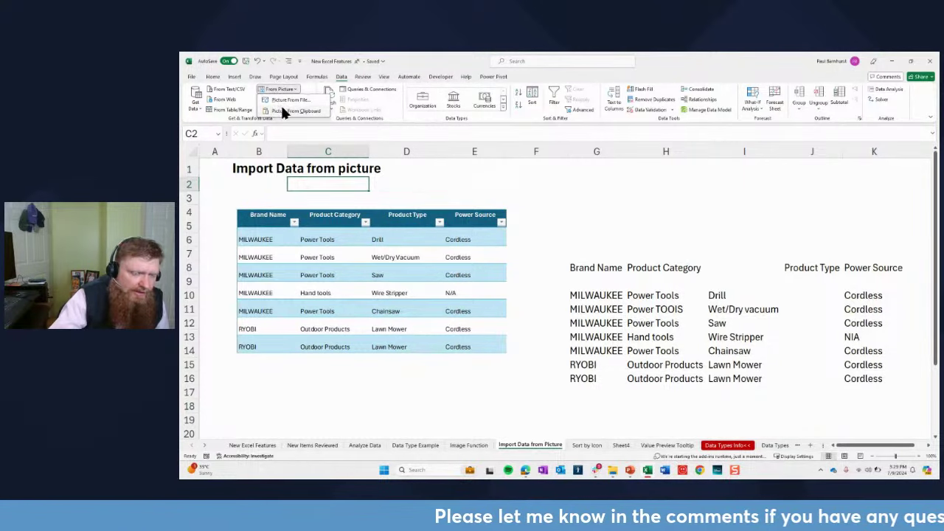
{"action": "left_click", "coordinate": [283, 110]}
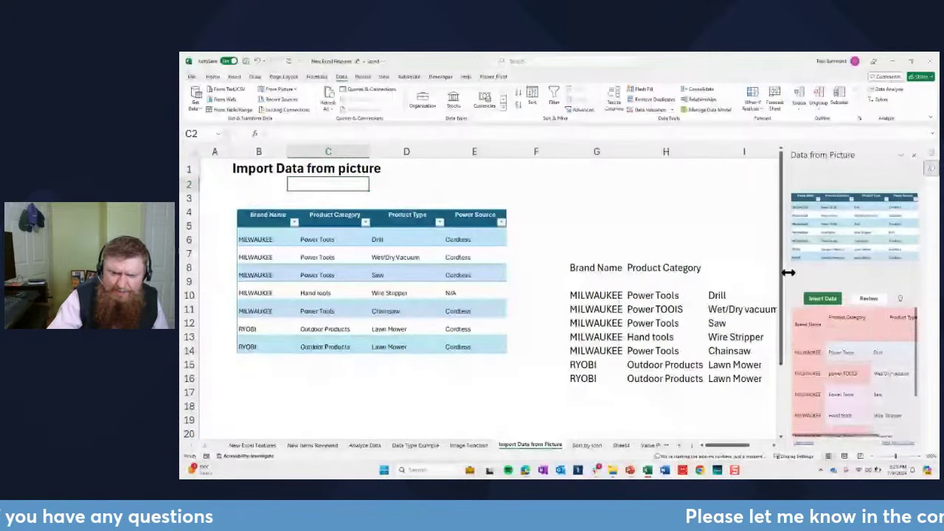
{"action": "left_click_drag", "start_coordinate": [788, 273], "coordinate": [441, 280]}
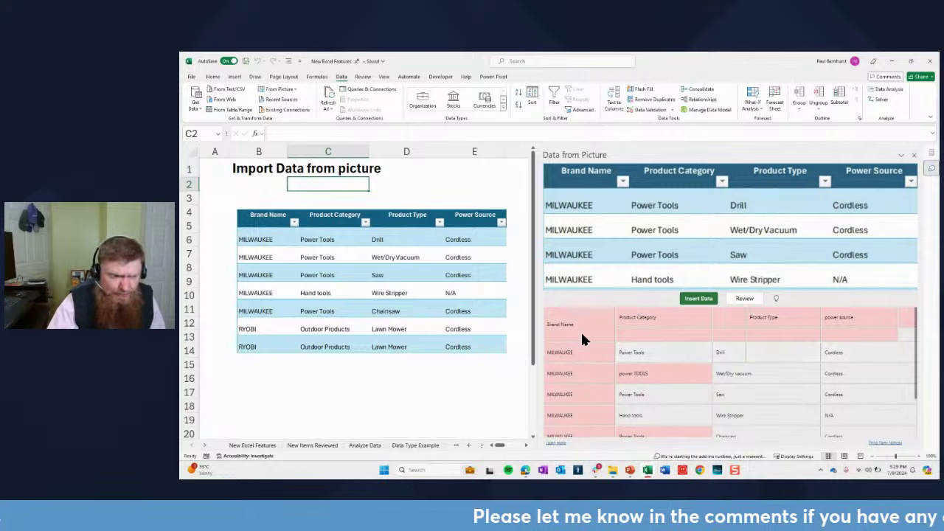
Step: Accept the recognized Power Tools entry in the Chainsaw row and the Brand Name and Product Category headers, ending the picture data review
{"action": "scroll", "coordinate": [587, 336], "scroll_direction": "down", "scroll_amount": 2}
{"action": "scroll", "coordinate": [583, 343], "scroll_direction": "down", "scroll_amount": 1}
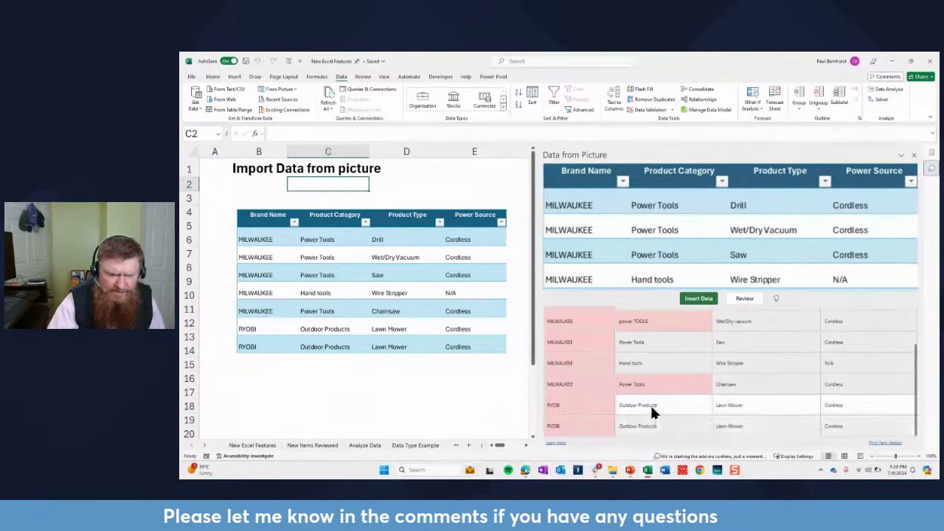
{"action": "left_click", "coordinate": [636, 389]}
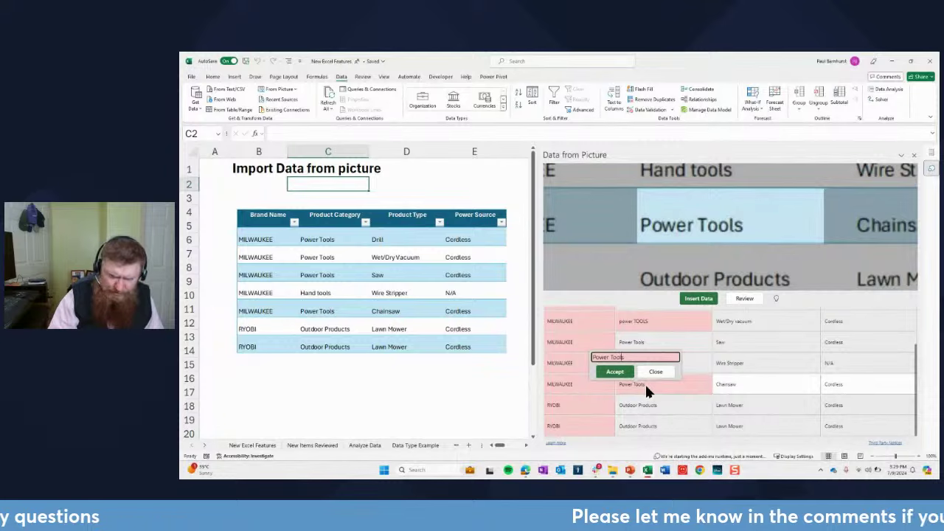
{"action": "left_click", "coordinate": [609, 373]}
{"action": "left_click", "coordinate": [744, 298]}
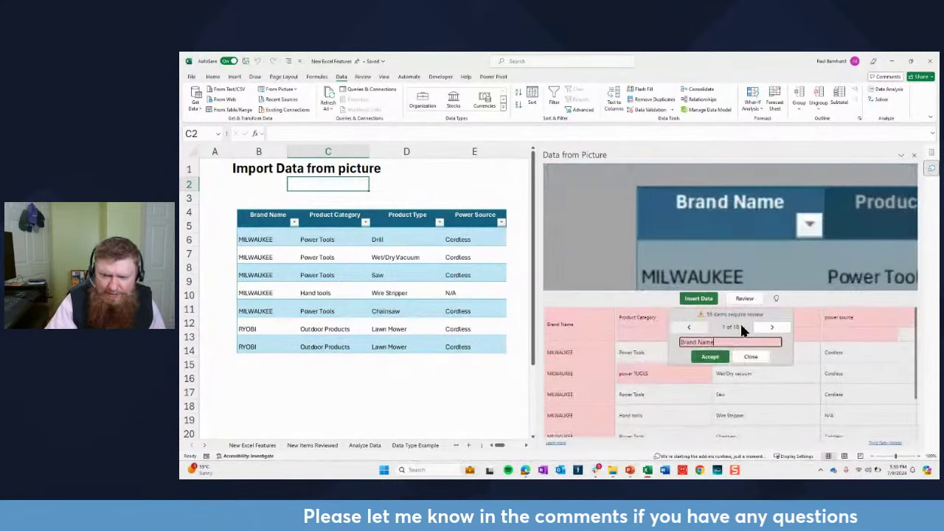
{"action": "left_click", "coordinate": [710, 357]}
{"action": "left_click", "coordinate": [709, 357]}
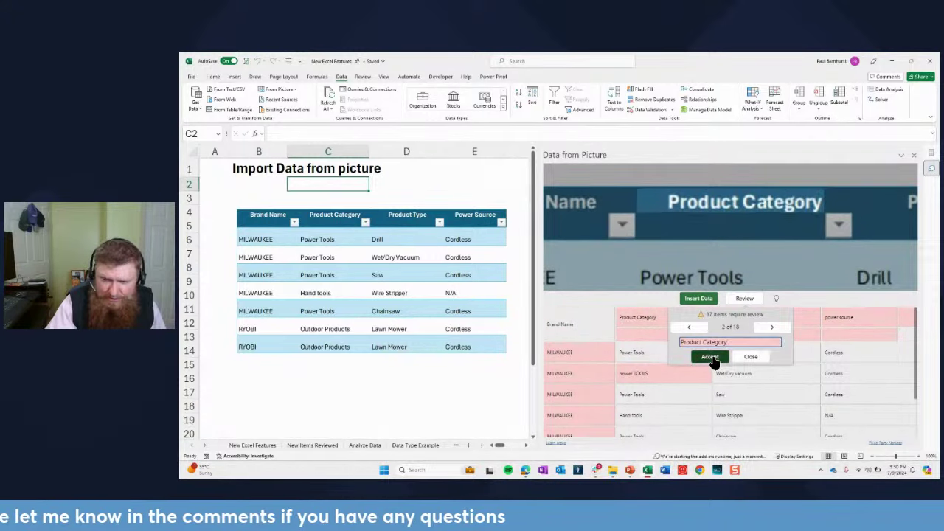
{"action": "left_click", "coordinate": [750, 357]}
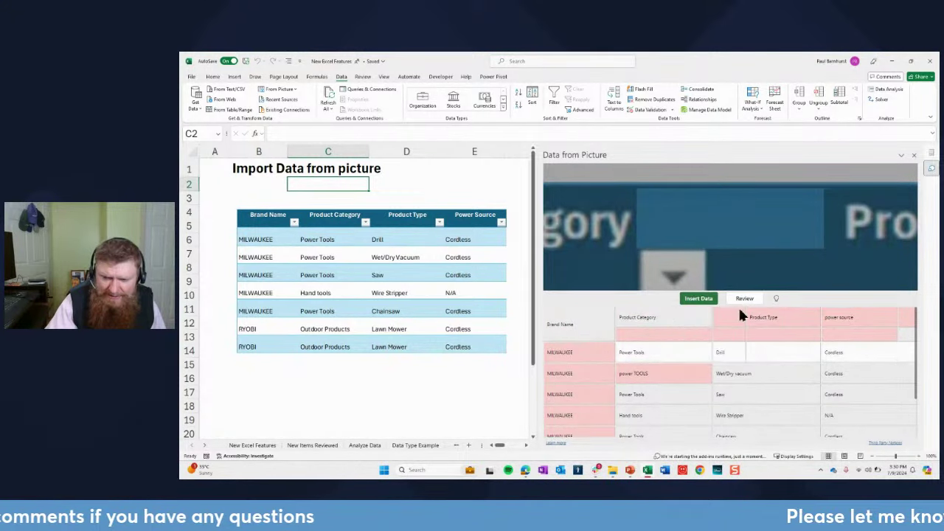
Step: Insert the picture data despite the unreviewed items and move the inserted block below the source table, starting at B18
{"action": "left_click", "coordinate": [696, 302]}
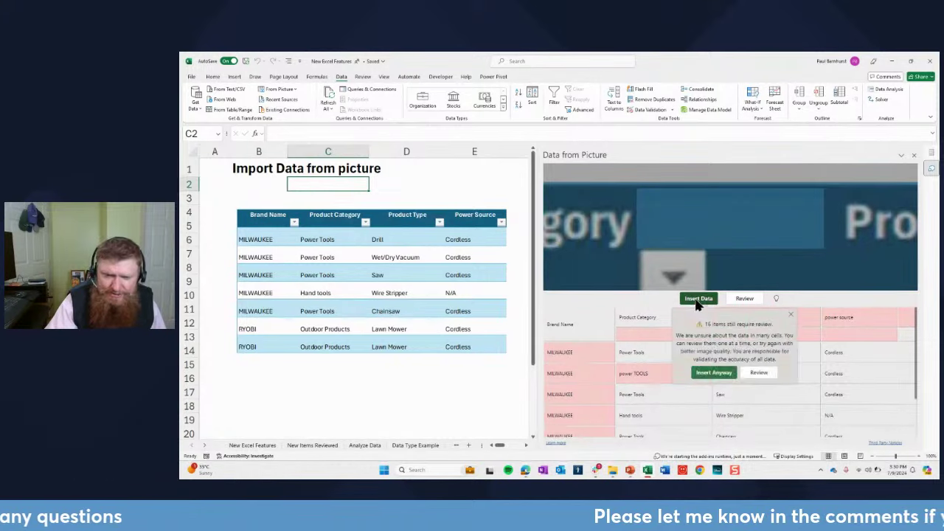
{"action": "left_click", "coordinate": [717, 374]}
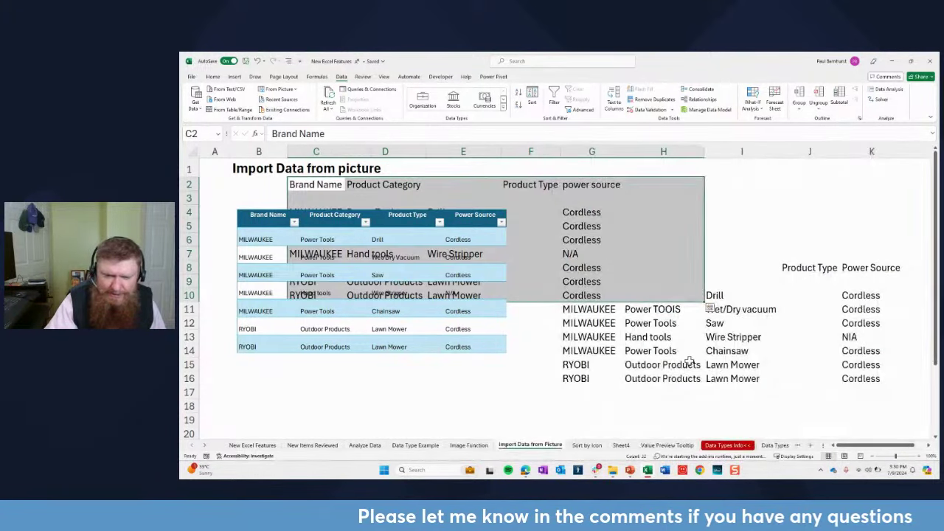
{"action": "left_click_drag", "start_coordinate": [392, 179], "coordinate": [320, 410]}
{"action": "scroll", "coordinate": [411, 362], "scroll_direction": "down", "scroll_amount": 2}
{"action": "scroll", "coordinate": [411, 362], "scroll_direction": "down", "scroll_amount": 2}
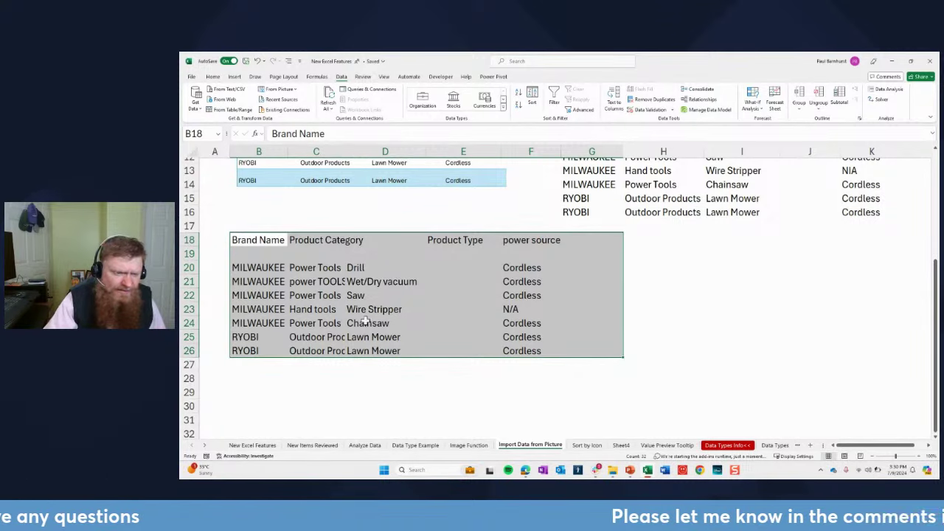
Step: Move the product type values from D20:D26 to E20:E26, under the Product Type header
{"action": "left_click_drag", "start_coordinate": [368, 267], "coordinate": [375, 349]}
{"action": "left_click_drag", "start_coordinate": [426, 328], "coordinate": [453, 267]}
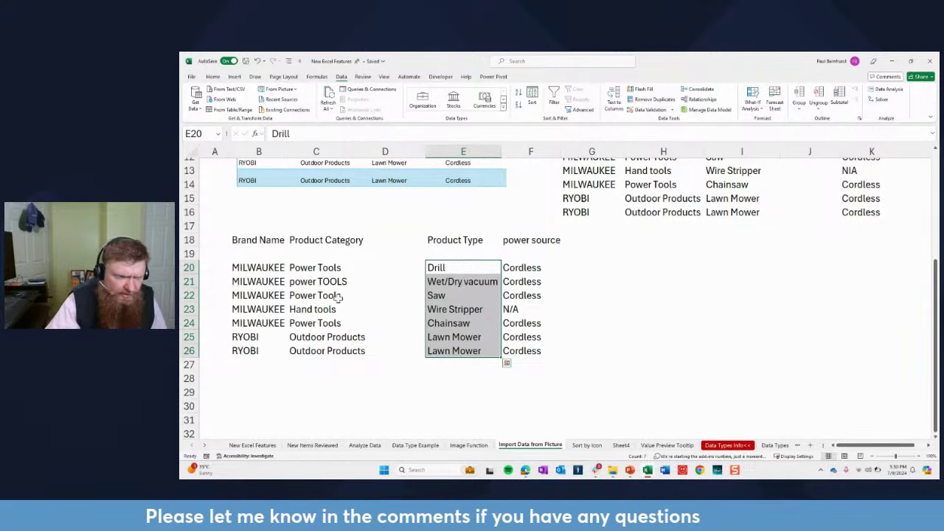
Step: Compare the imported product category entries in C20 and C21 with the source picture table
{"action": "left_click", "coordinate": [333, 270]}
{"action": "left_click", "coordinate": [334, 283]}
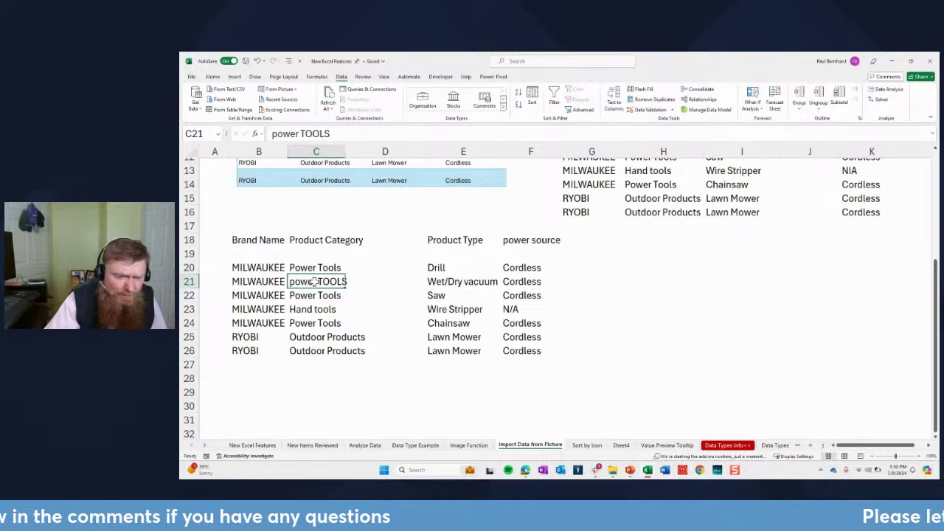
{"action": "scroll", "coordinate": [477, 264], "scroll_direction": "up", "scroll_amount": 2}
{"action": "scroll", "coordinate": [478, 264], "scroll_direction": "up", "scroll_amount": 1}
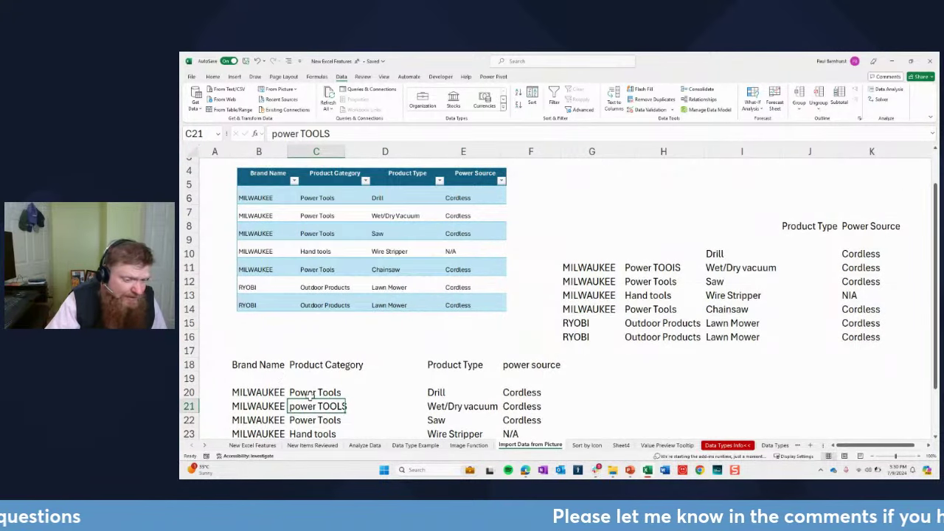
{"action": "scroll", "coordinate": [306, 394], "scroll_direction": "down", "scroll_amount": 1}
{"action": "scroll", "coordinate": [474, 399], "scroll_direction": "down", "scroll_amount": 2}
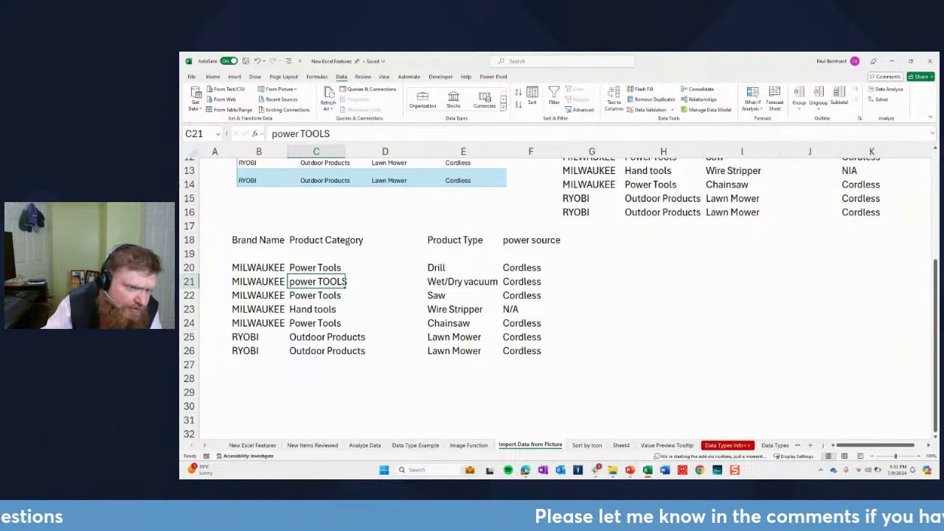
{"action": "left_click", "coordinate": [293, 87]}
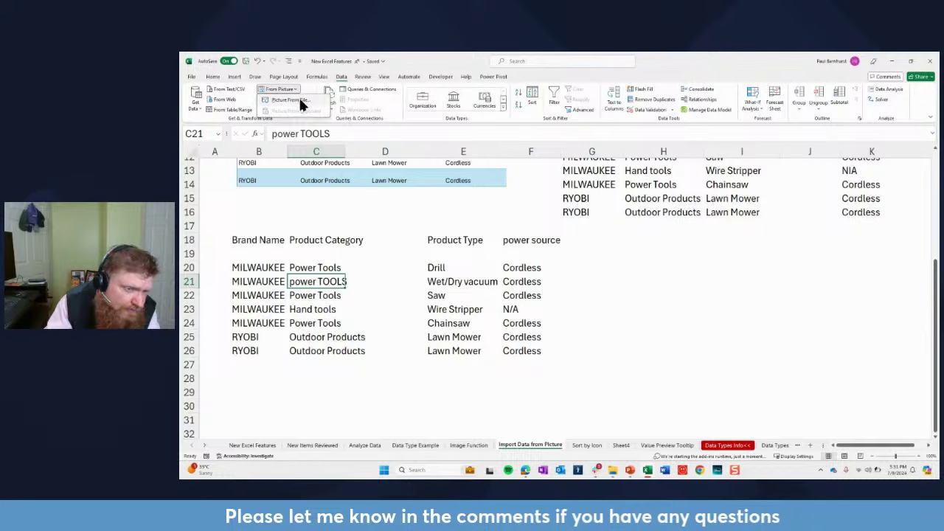
{"action": "left_click", "coordinate": [300, 101]}
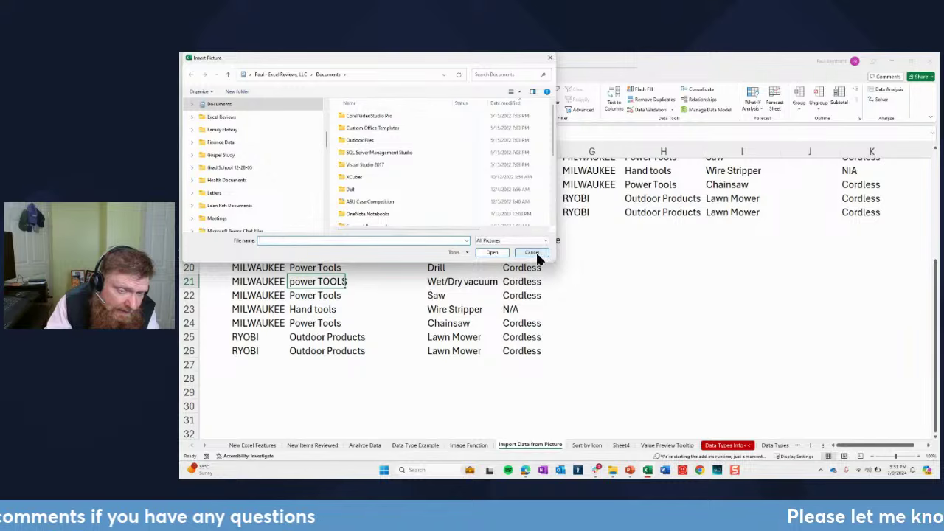
{"action": "left_click", "coordinate": [534, 253]}
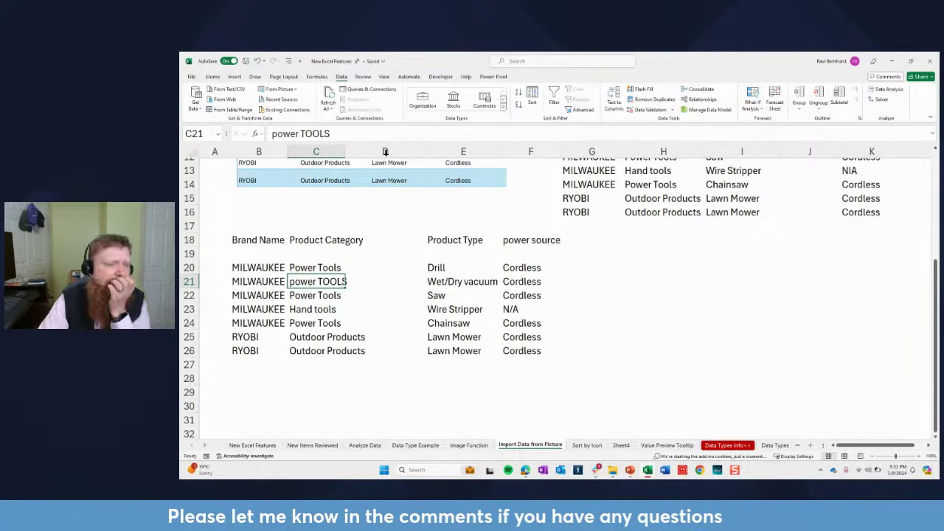
Step: Start a PDF data import and browse through Excel Reviews, Training Clients, Wharton & Wall Street Prep, Excel Course and Power Query to "8 - Loading Data via PDF"
{"action": "left_click", "coordinate": [197, 111]}
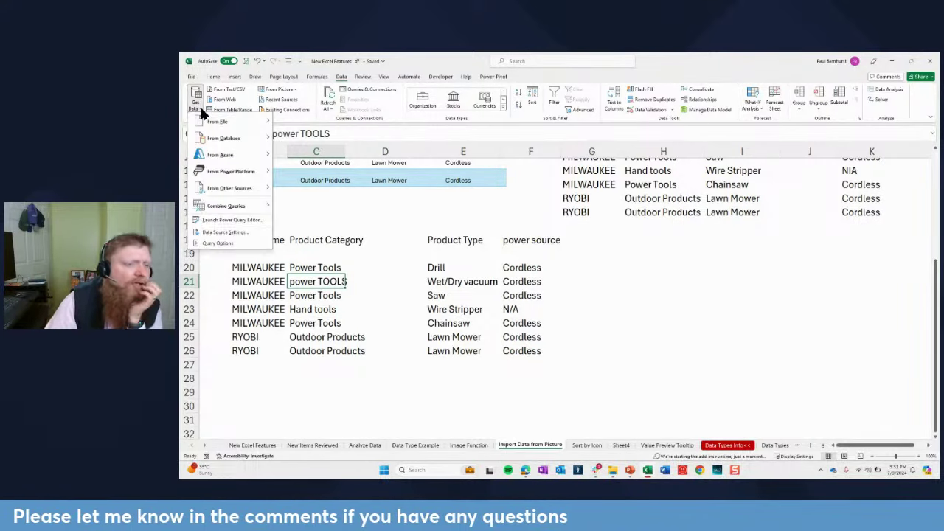
{"action": "mouse_move", "coordinate": [229, 123]}
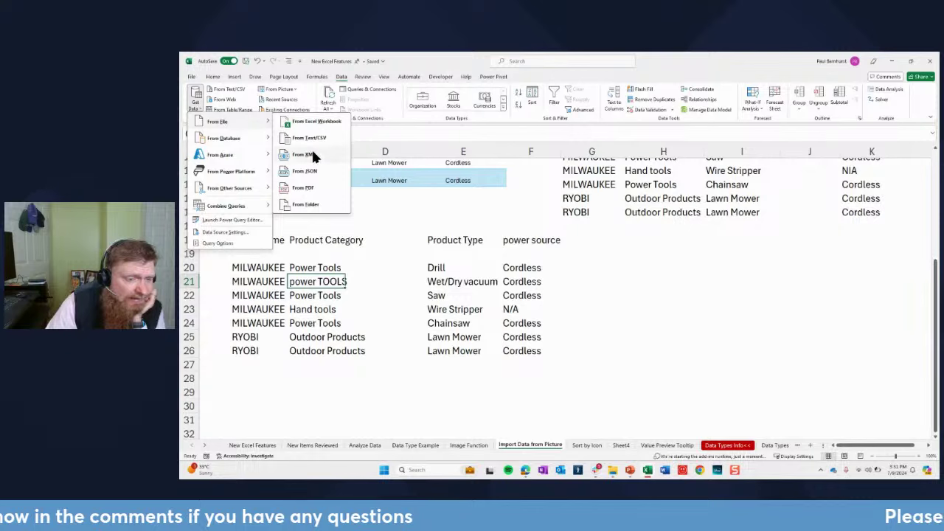
{"action": "left_click", "coordinate": [306, 191]}
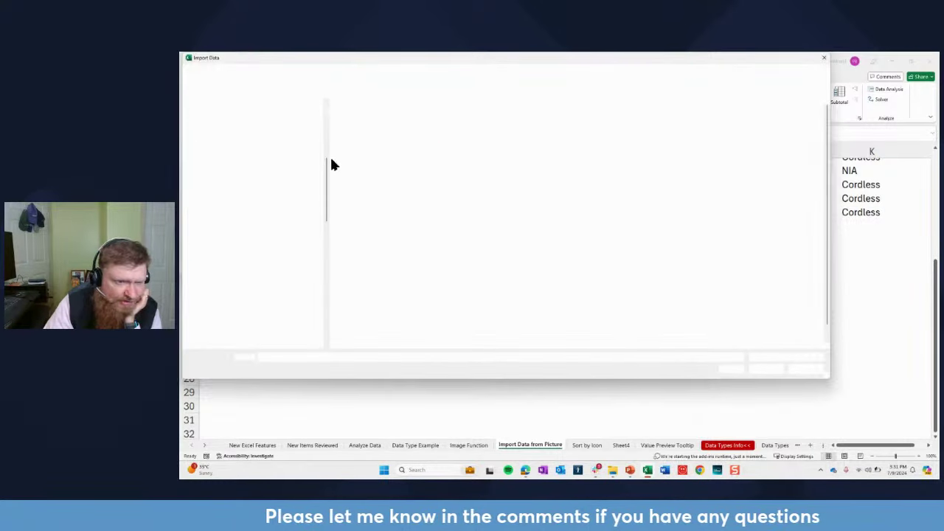
{"action": "left_click", "coordinate": [230, 116]}
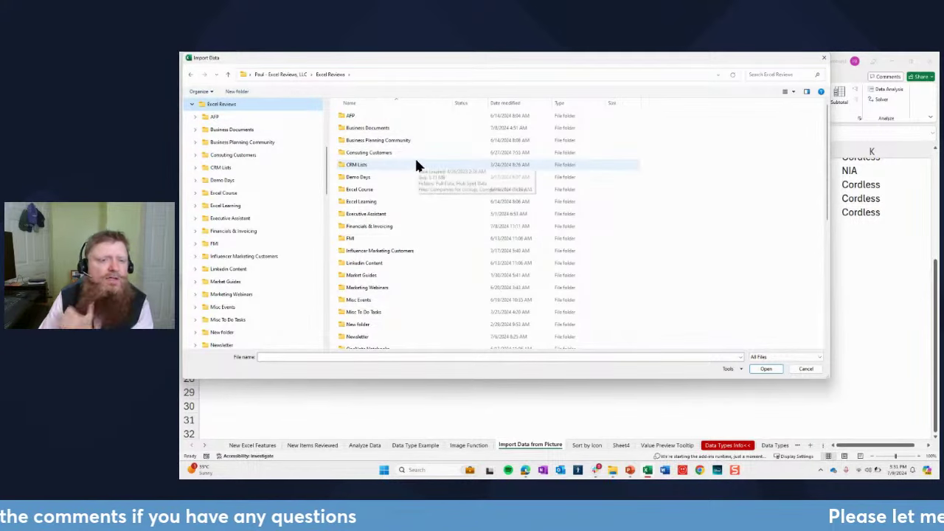
{"action": "scroll", "coordinate": [390, 258], "scroll_direction": "down", "scroll_amount": 2}
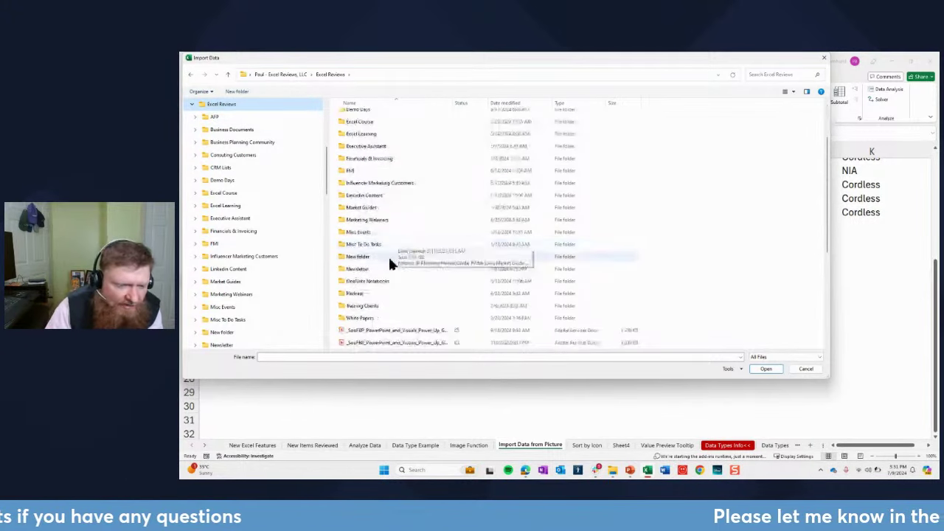
{"action": "left_click", "coordinate": [367, 305]}
{"action": "double_click", "coordinate": [368, 308]}
{"action": "scroll", "coordinate": [383, 265], "scroll_direction": "down", "scroll_amount": 5}
{"action": "double_click", "coordinate": [375, 320]}
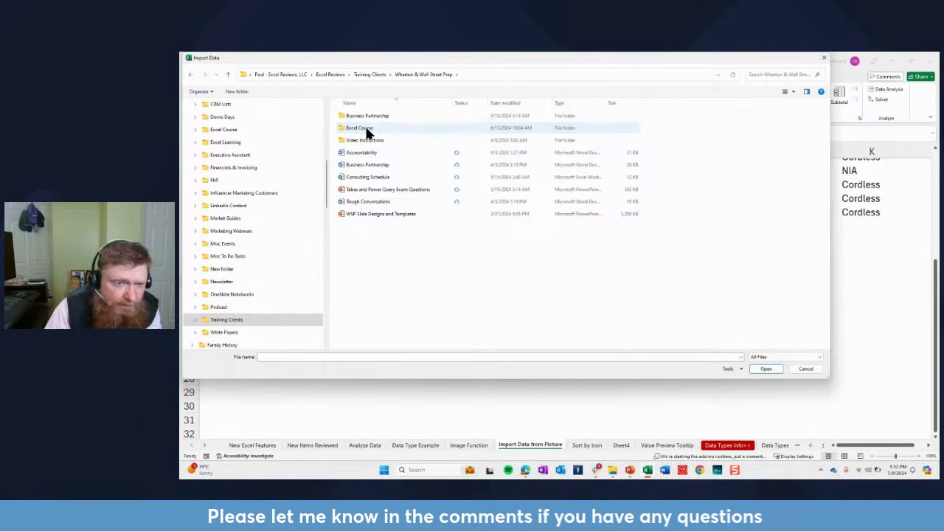
{"action": "double_click", "coordinate": [364, 127]}
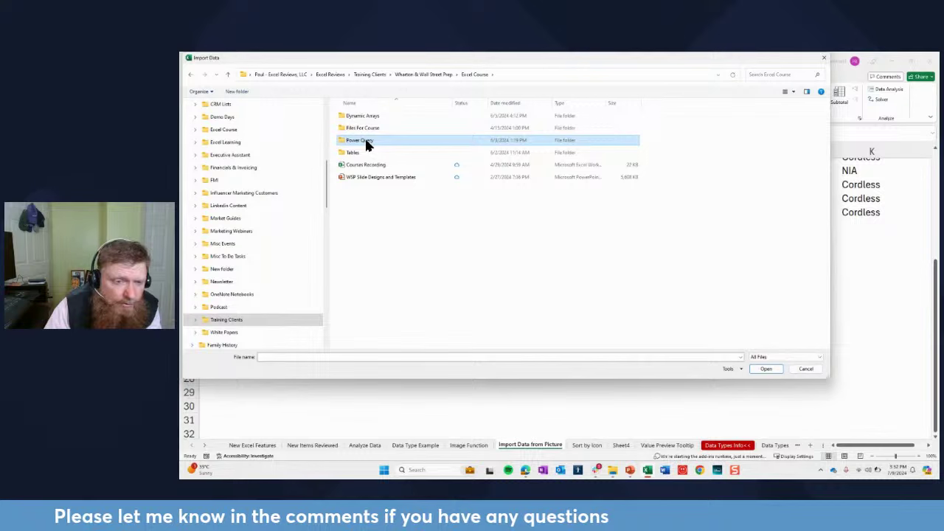
{"action": "double_click", "coordinate": [366, 142]}
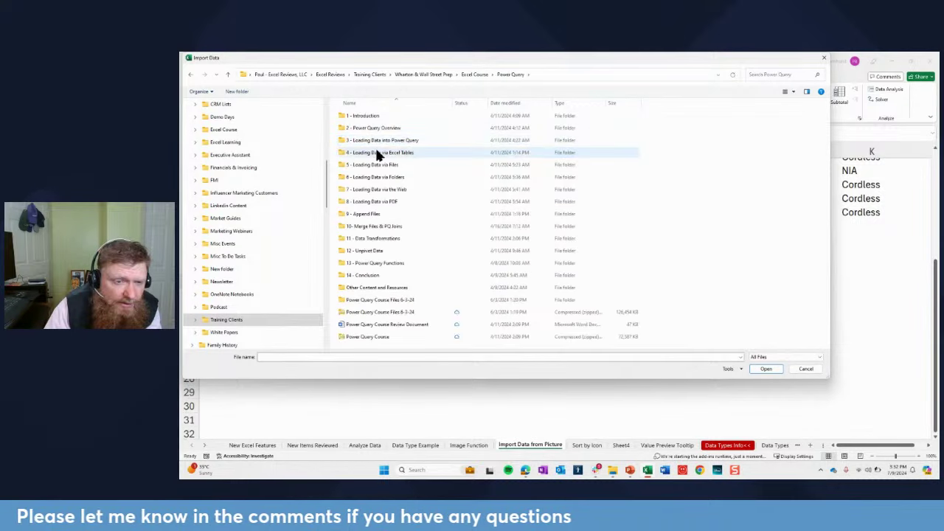
{"action": "double_click", "coordinate": [375, 201]}
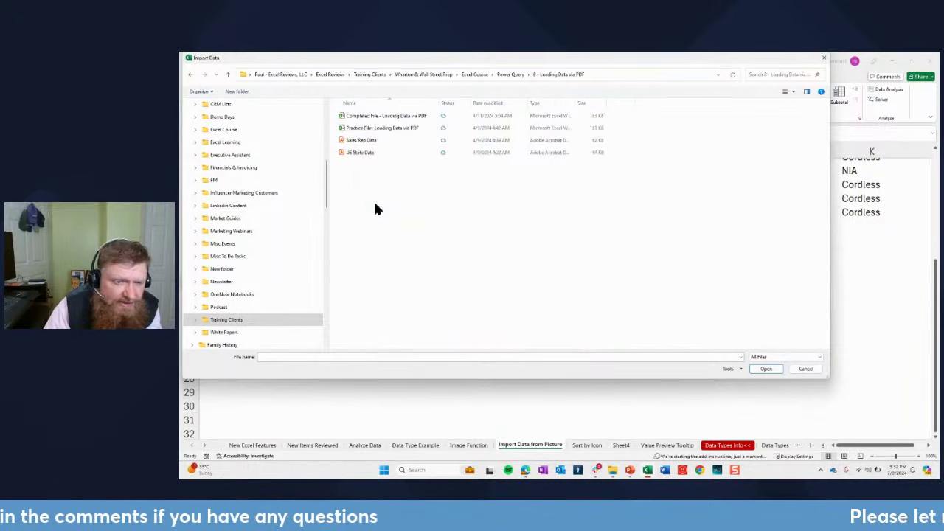
Step: Try to choose the Sales Rep Data and US State Data PDFs for import, and cancel the import
{"action": "left_click", "coordinate": [363, 140]}
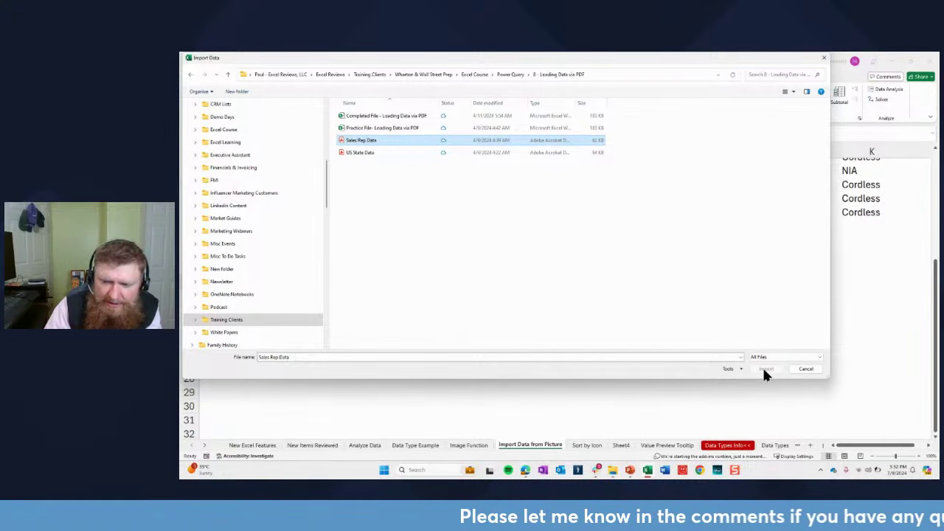
{"action": "left_click", "coordinate": [376, 153]}
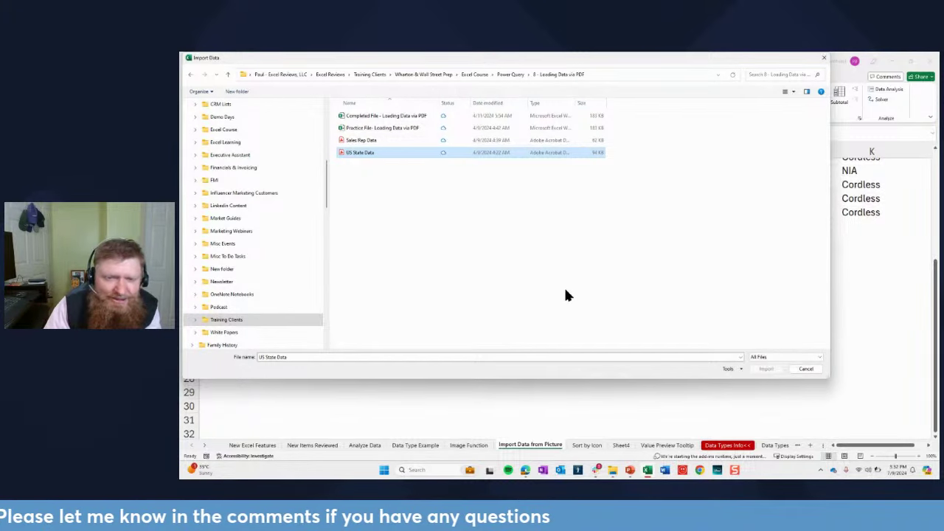
{"action": "left_click", "coordinate": [805, 370]}
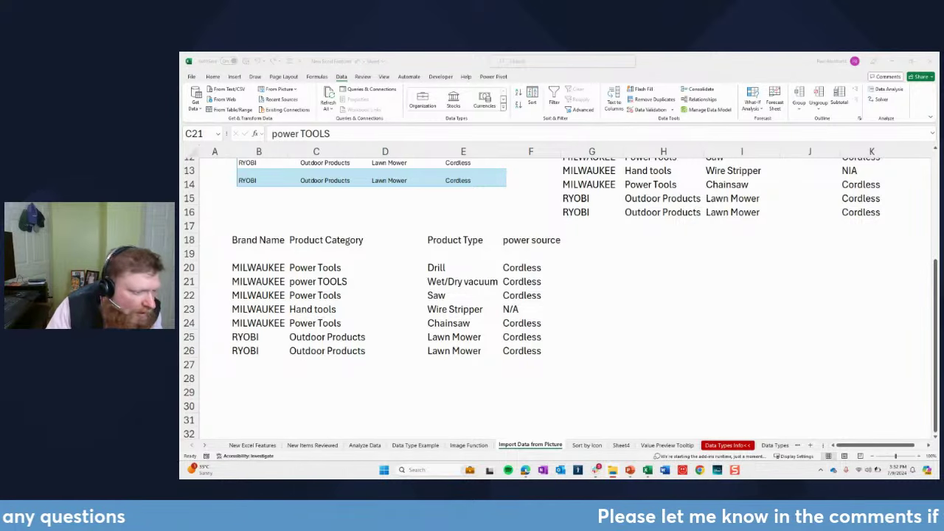
Step: Resume file syncing in OneDrive and return to the workbook
{"action": "key", "text": "alt+Tab"}
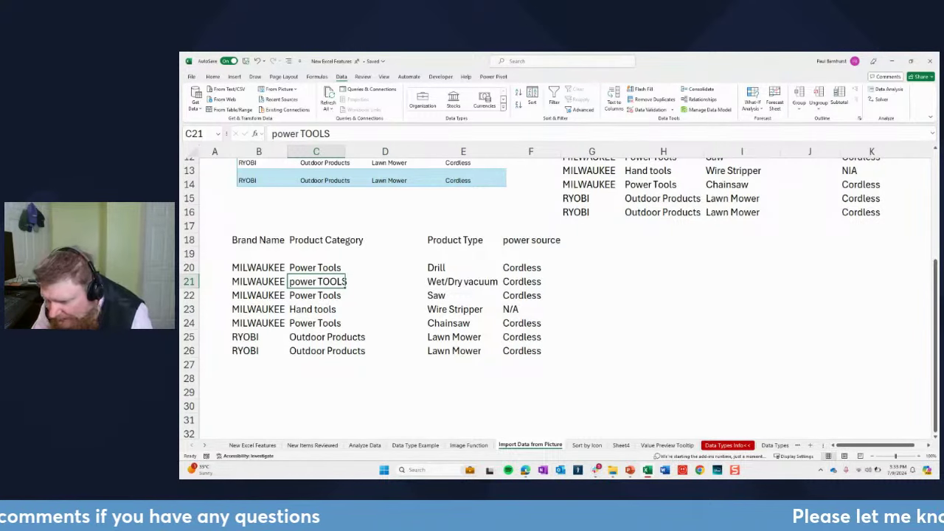
{"action": "left_click", "coordinate": [834, 475]}
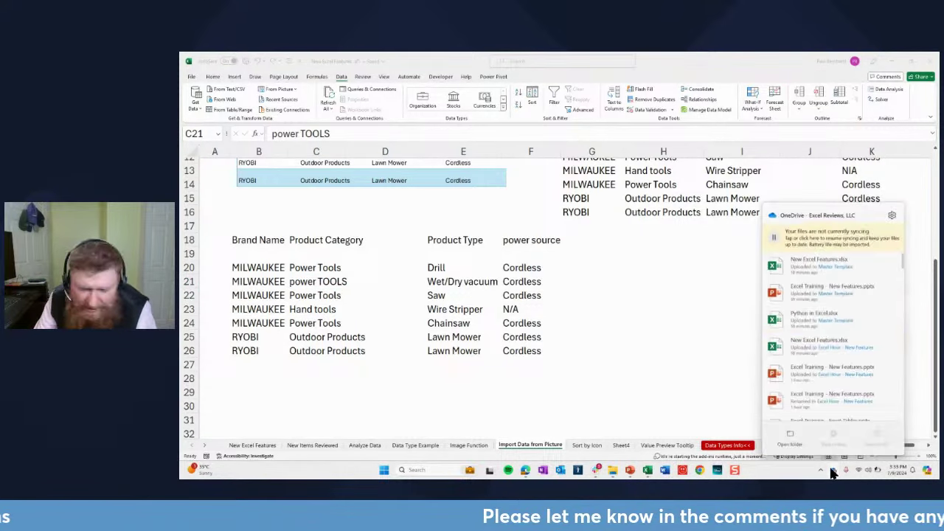
{"action": "left_click", "coordinate": [818, 248]}
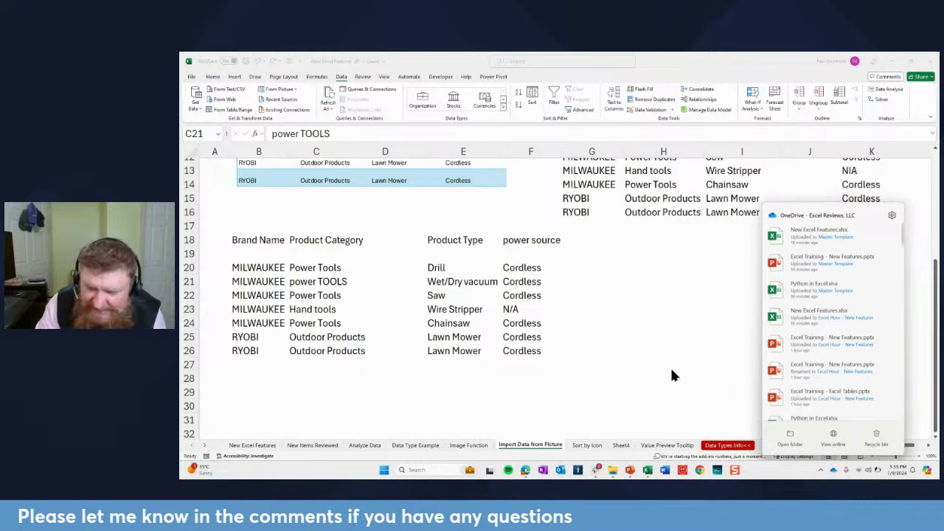
{"action": "left_click", "coordinate": [683, 322]}
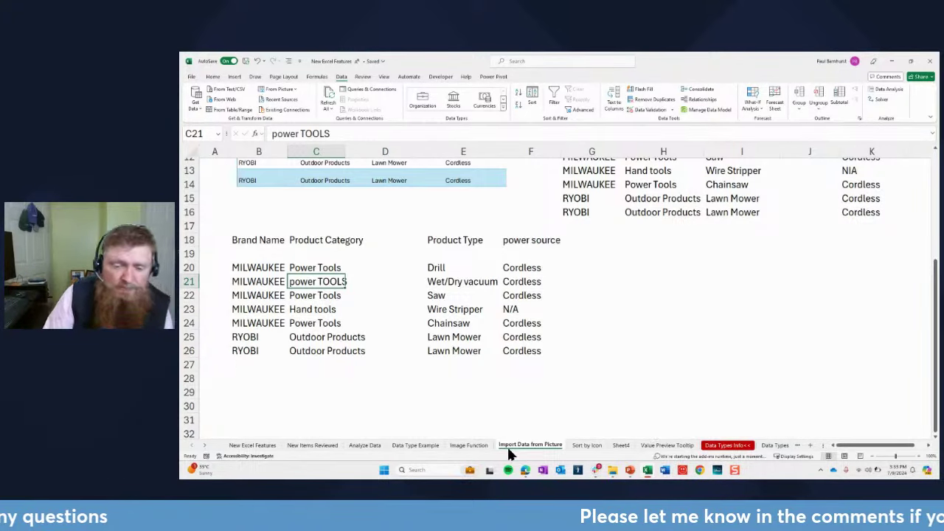
Step: Inspect the image formulas in C21 and B21 of the Image Function sheet, and go to the Sort by Icon sheet
{"action": "left_click", "coordinate": [465, 446]}
{"action": "left_click", "coordinate": [498, 234]}
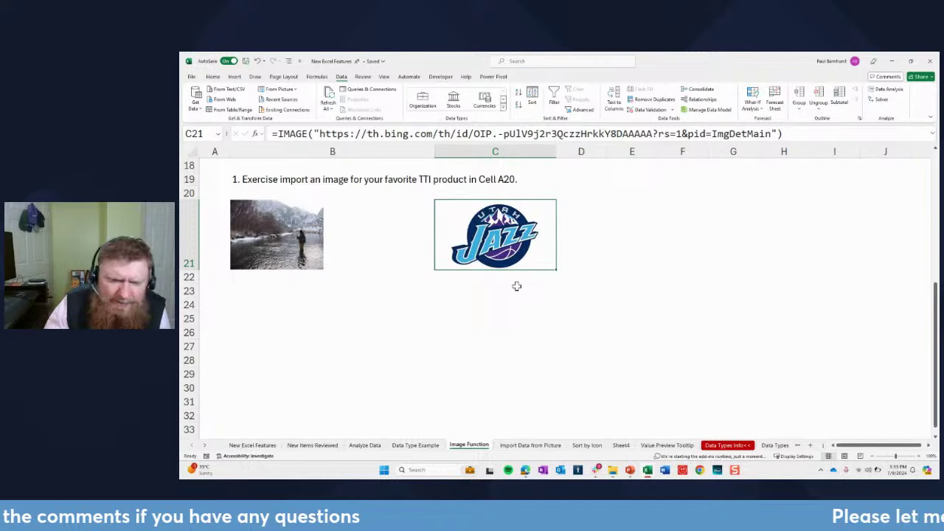
{"action": "left_click", "coordinate": [300, 241]}
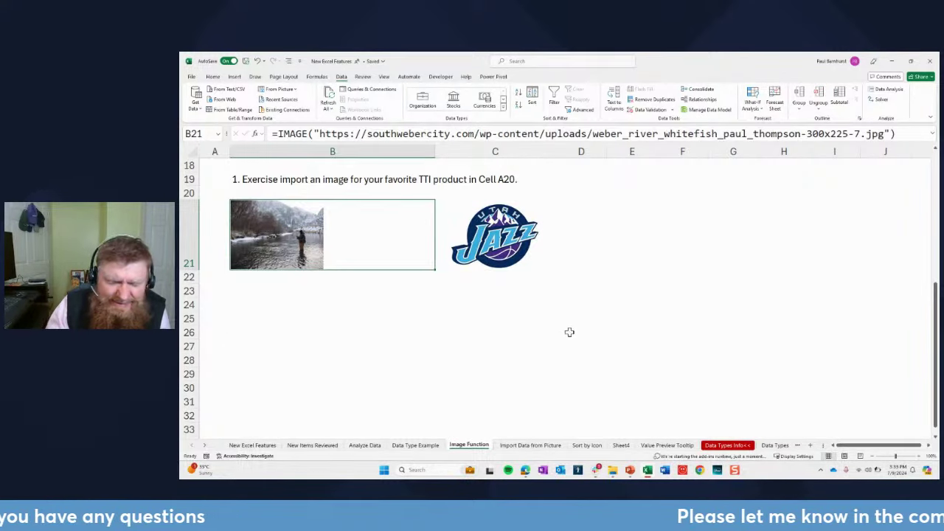
{"action": "left_click", "coordinate": [530, 445]}
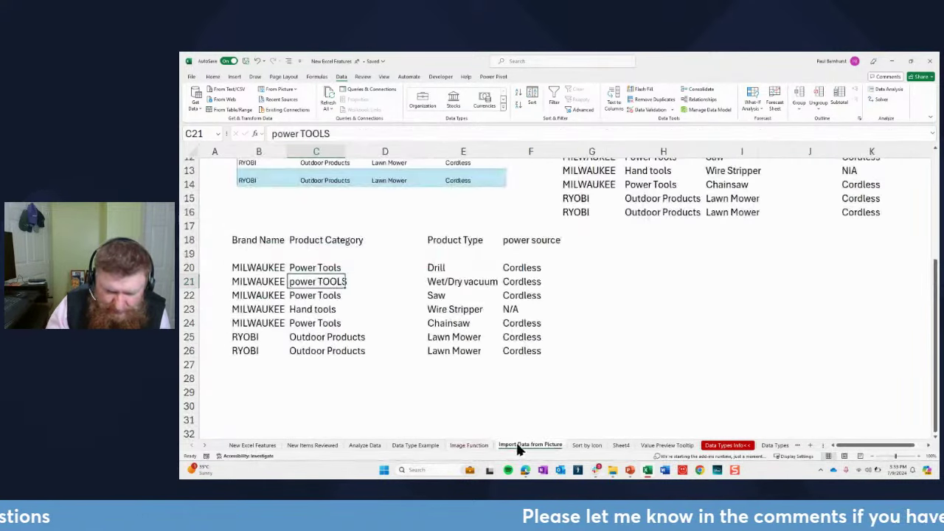
{"action": "left_click", "coordinate": [587, 445]}
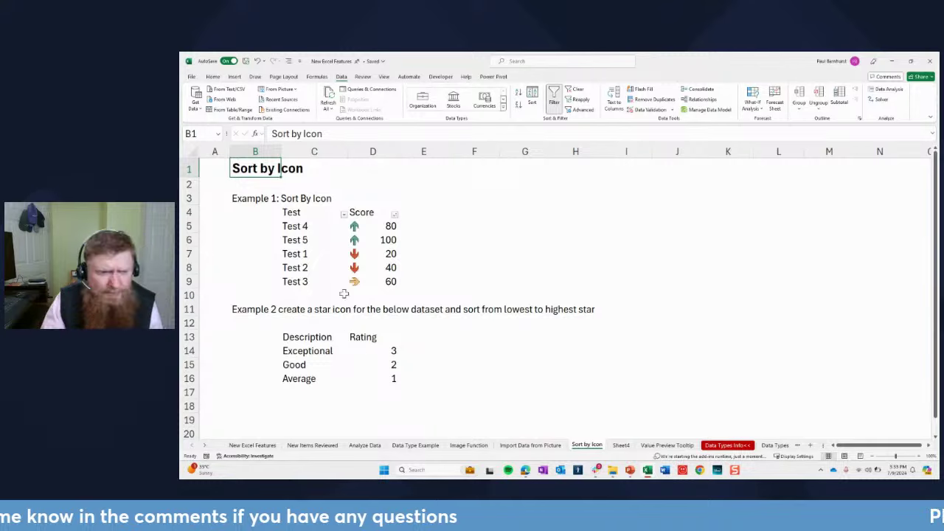
Step: Custom sort the Example 1 test table by the Score column's conditional formatting icon, with the green up arrow on top
{"action": "left_click", "coordinate": [367, 228]}
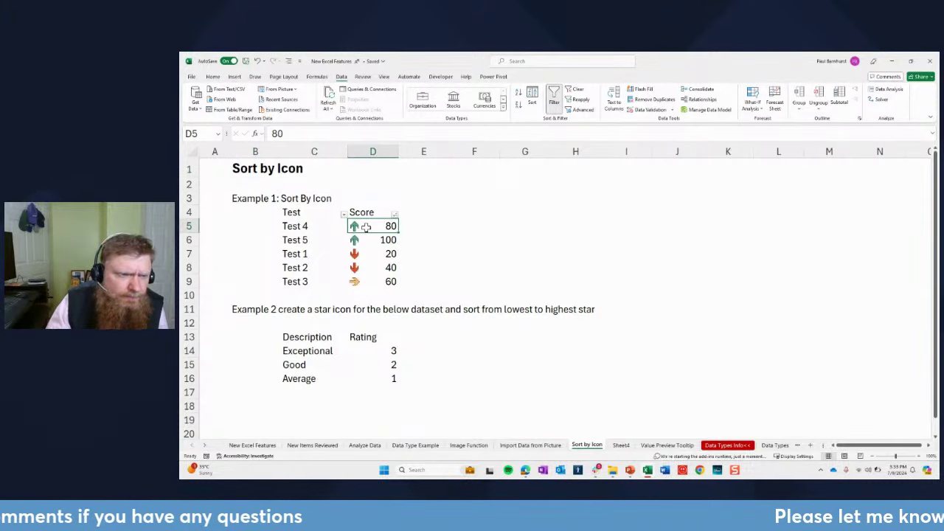
{"action": "right_click", "coordinate": [364, 227]}
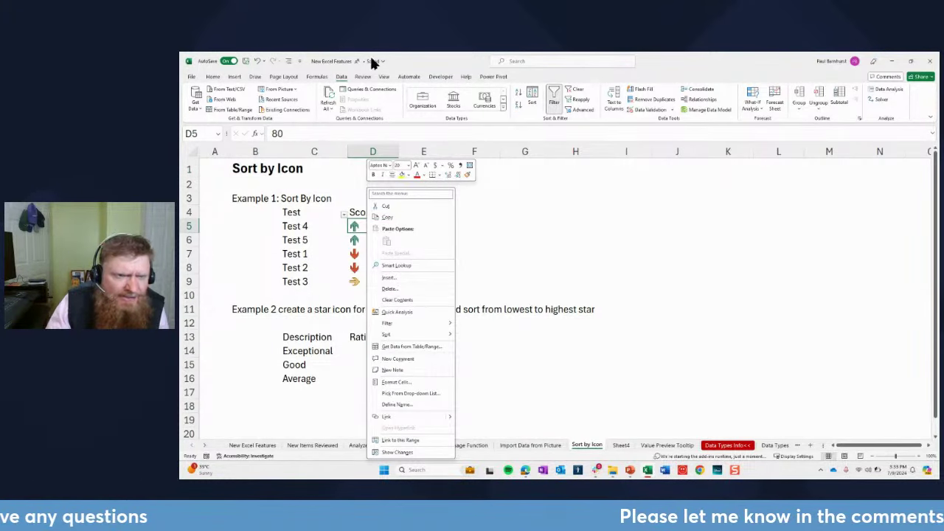
{"action": "left_click", "coordinate": [532, 96]}
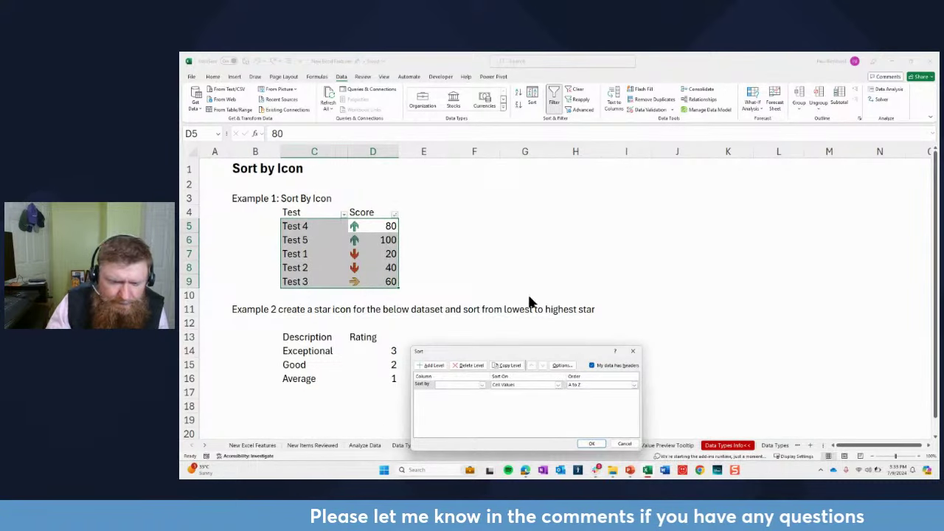
{"action": "left_click", "coordinate": [633, 385]}
{"action": "left_click", "coordinate": [558, 383]}
{"action": "left_click", "coordinate": [558, 384]}
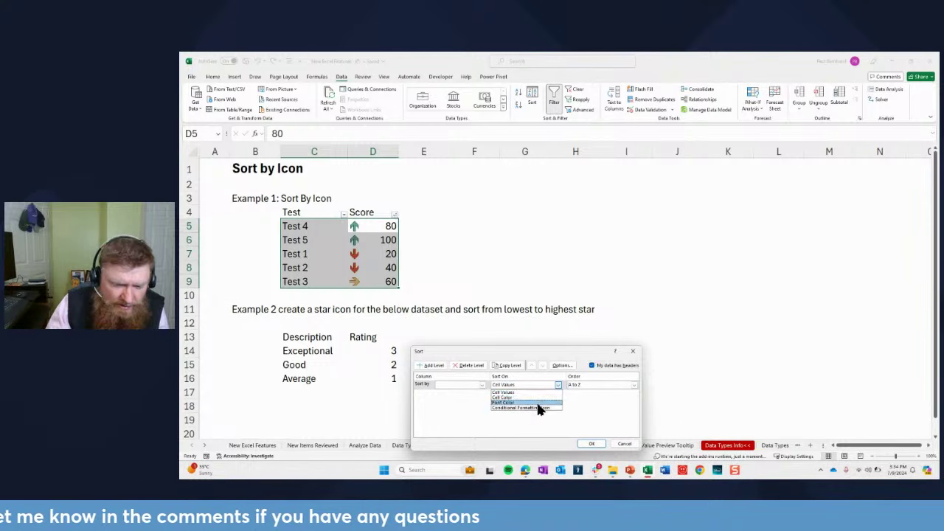
{"action": "left_click", "coordinate": [535, 358]}
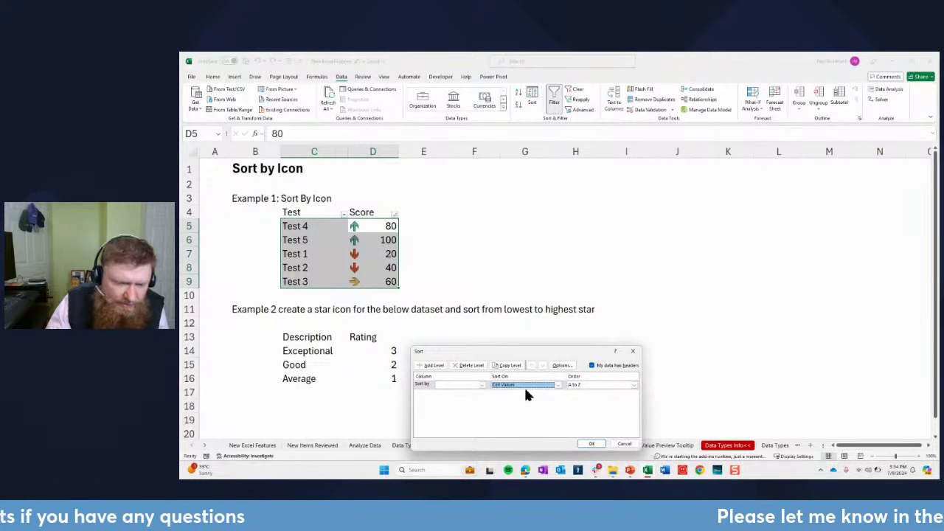
{"action": "left_click", "coordinate": [556, 384]}
{"action": "left_click", "coordinate": [537, 408]}
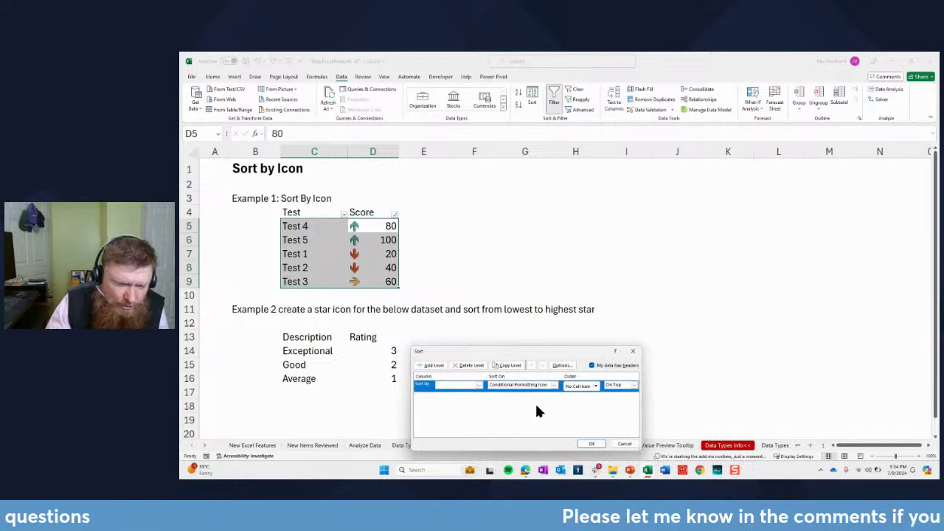
{"action": "left_click", "coordinate": [479, 385]}
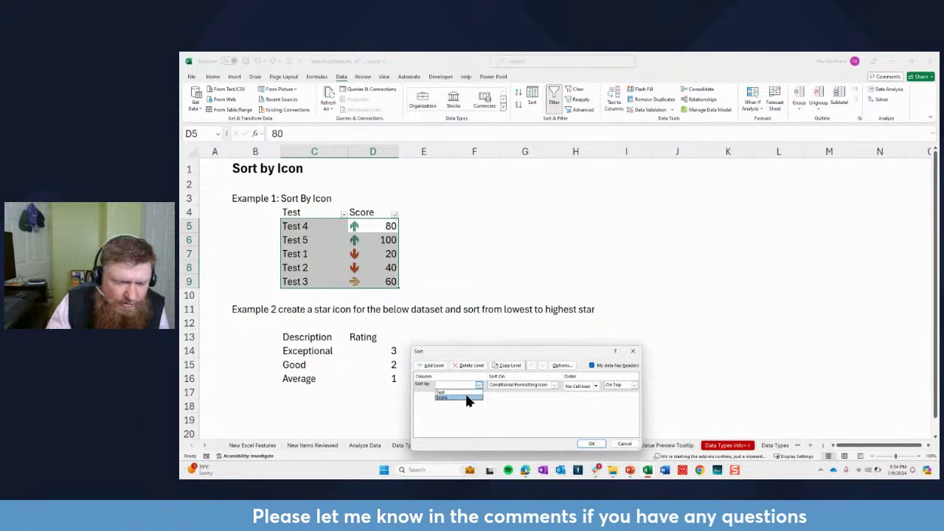
{"action": "left_click", "coordinate": [466, 398]}
{"action": "left_click", "coordinate": [596, 386]}
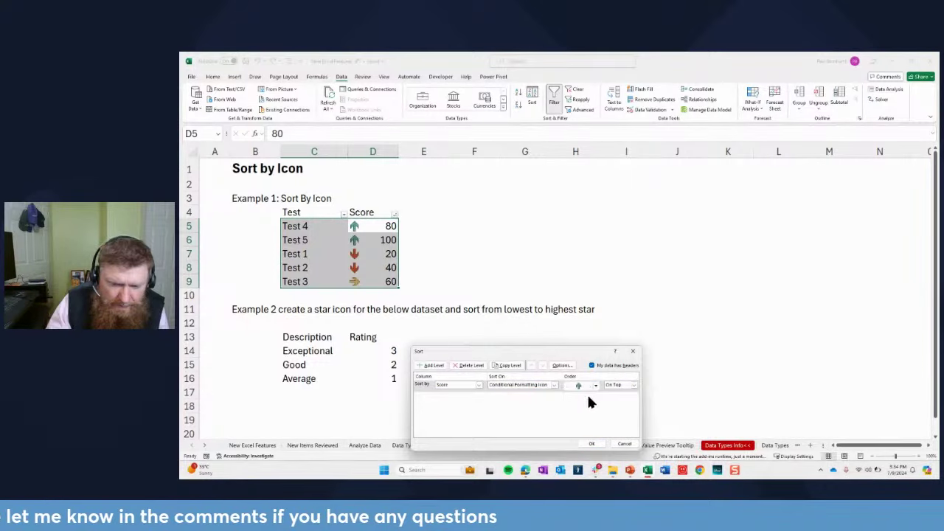
{"action": "left_click", "coordinate": [591, 444]}
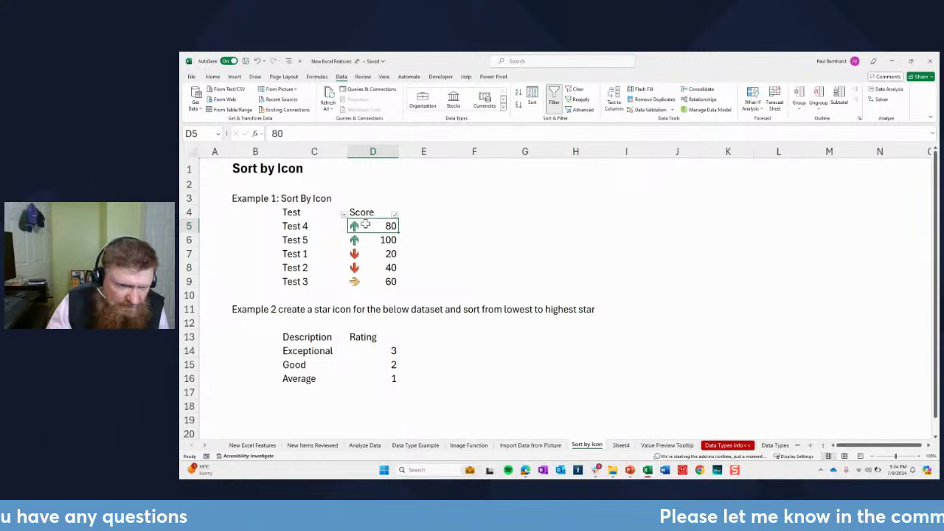
Step: Sort the Score column with the red down arrow icons first, and highlight the Example 2 task text and its ratings in D14:D16
{"action": "left_click", "coordinate": [394, 213]}
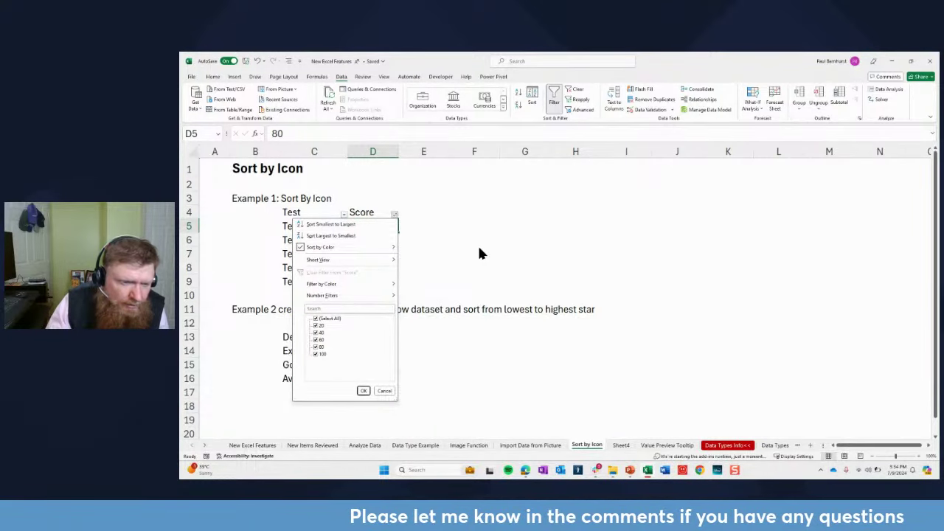
{"action": "mouse_move", "coordinate": [387, 247]}
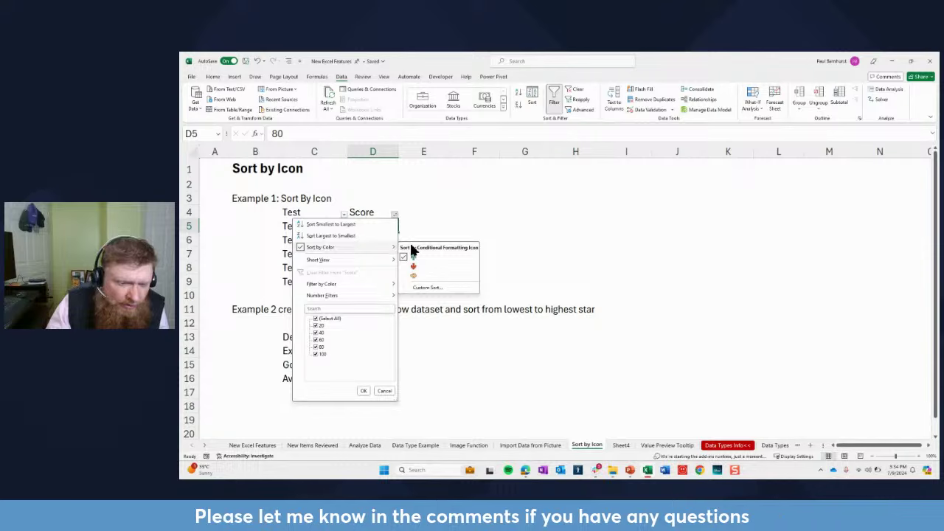
{"action": "left_click", "coordinate": [413, 267]}
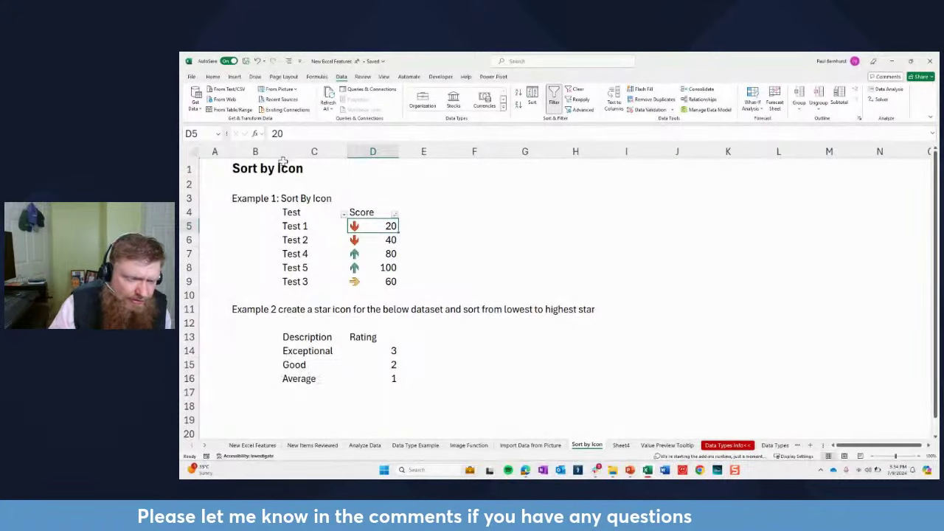
{"action": "left_click_drag", "start_coordinate": [236, 310], "coordinate": [619, 310]}
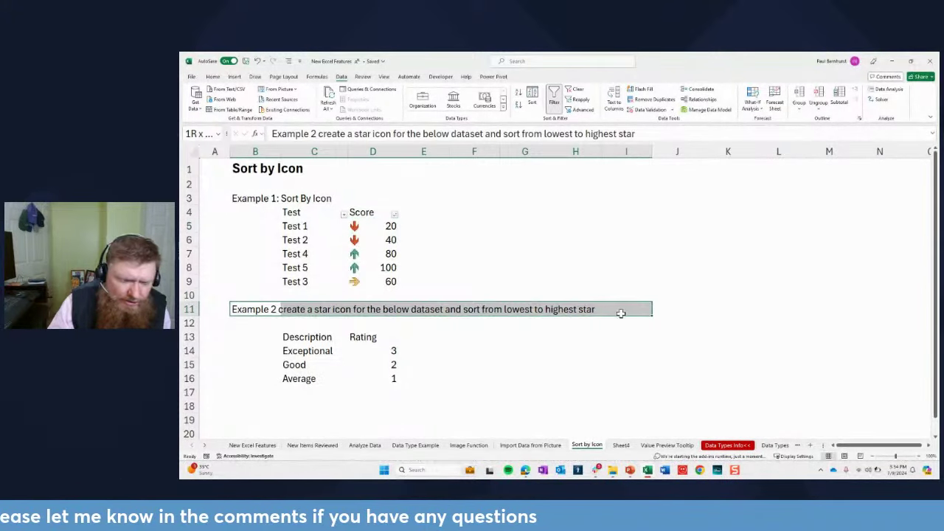
{"action": "left_click_drag", "start_coordinate": [393, 347], "coordinate": [394, 378]}
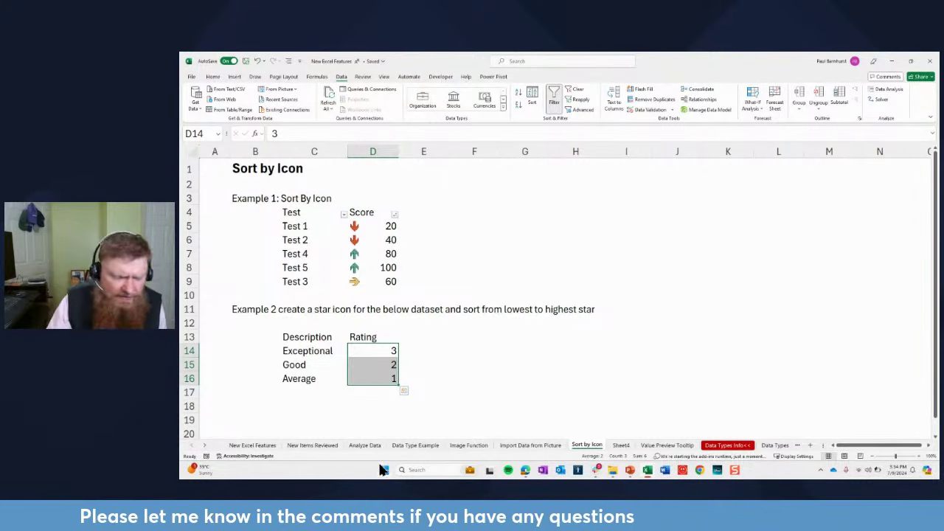
Step: On the Data Type Example sheet, convert the company names in B4:B12 to the Stocks data type
{"action": "left_click", "coordinate": [416, 446]}
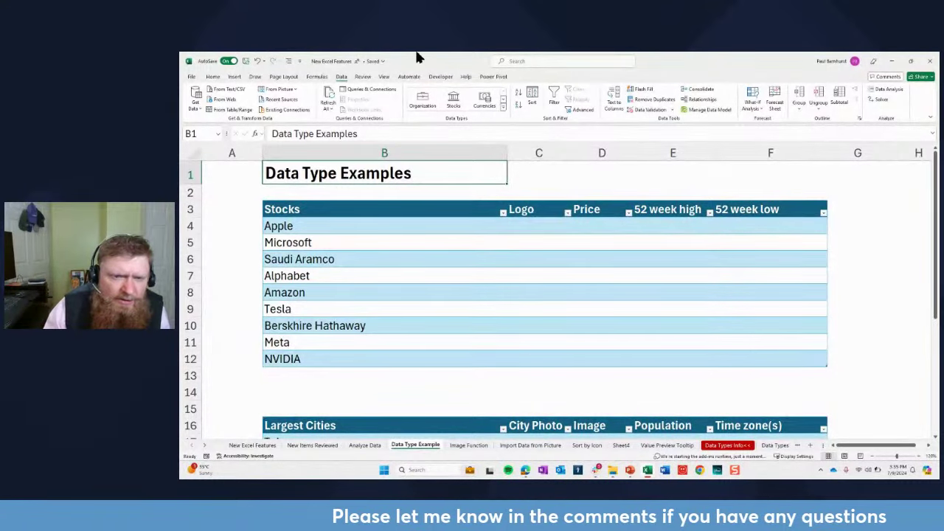
{"action": "left_click", "coordinate": [502, 106]}
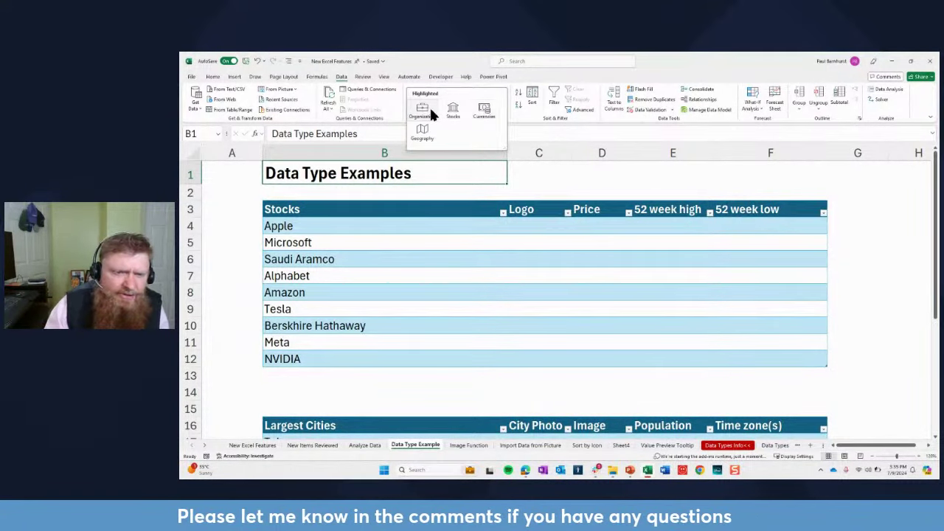
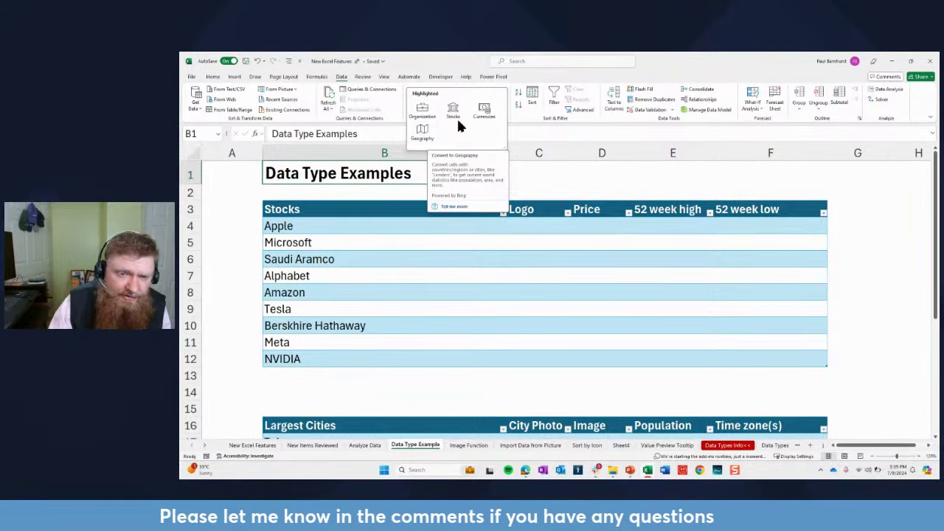
{"action": "left_click", "coordinate": [316, 287]}
{"action": "left_click_drag", "start_coordinate": [313, 226], "coordinate": [307, 359]}
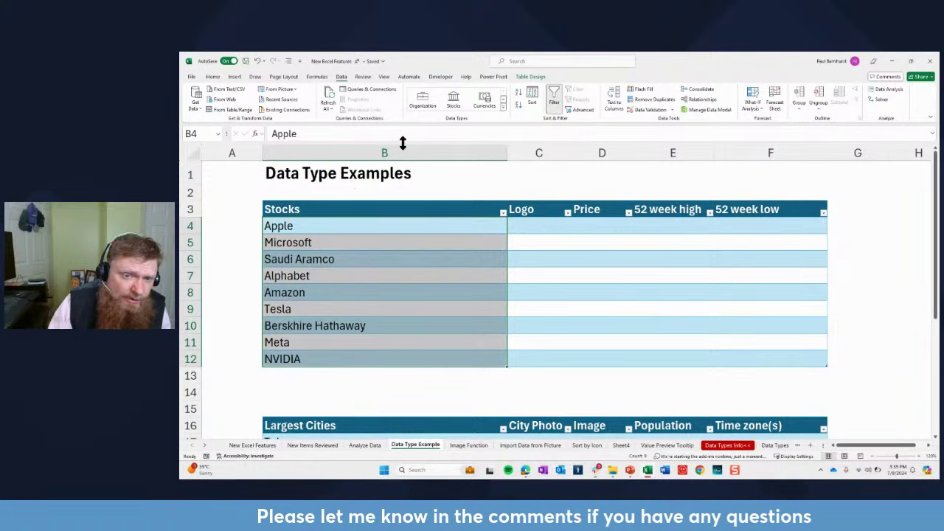
{"action": "left_click", "coordinate": [454, 104]}
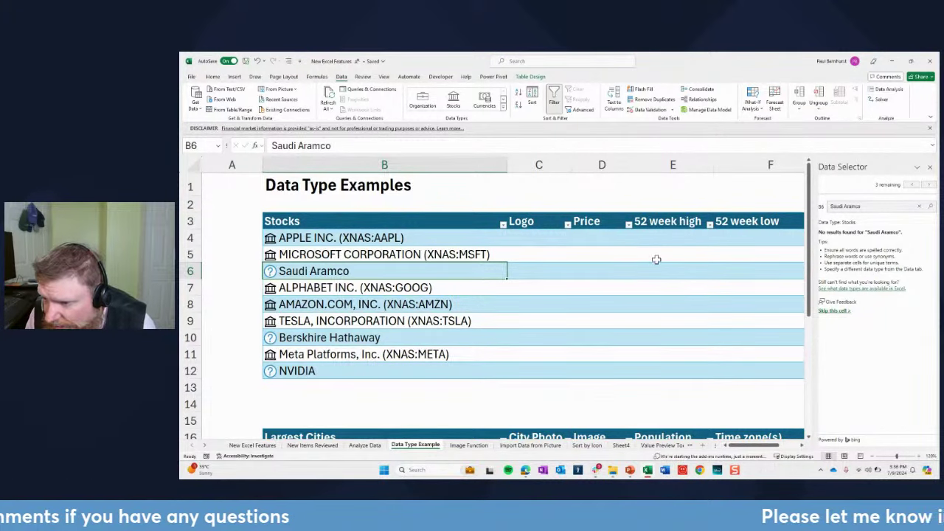
Step: Try to find a stock match for Saudi Aramco by searching for "Saudi"
{"action": "left_click_drag", "start_coordinate": [874, 209], "coordinate": [806, 213]}
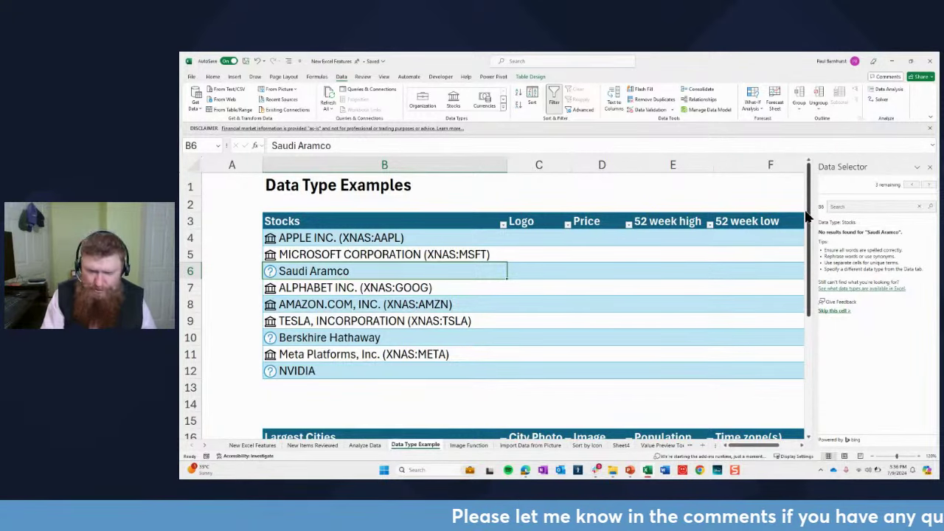
{"action": "key", "text": "Return"}
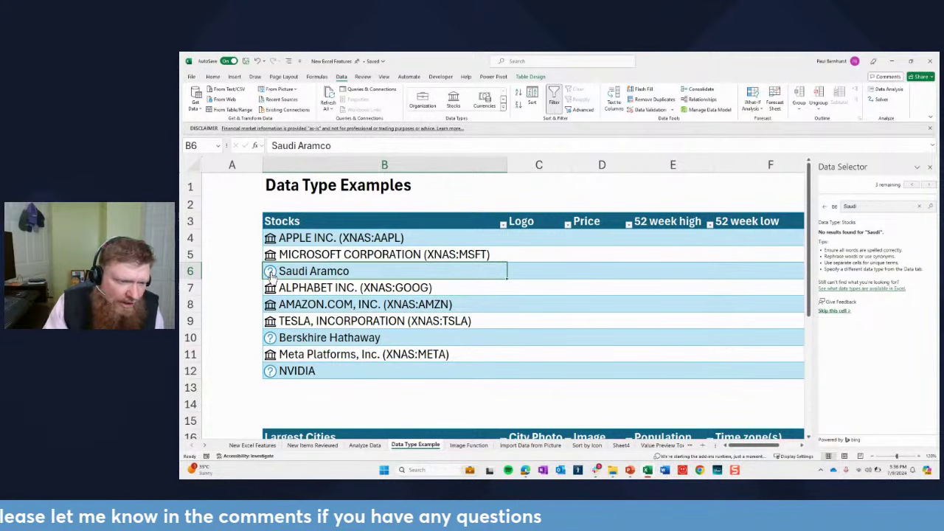
Step: Resolve the Berskhire Hathaway entry by searching for "BKH" and assigning Black Hills Corporation on the New York Stock Exchange
{"action": "left_click", "coordinate": [271, 340]}
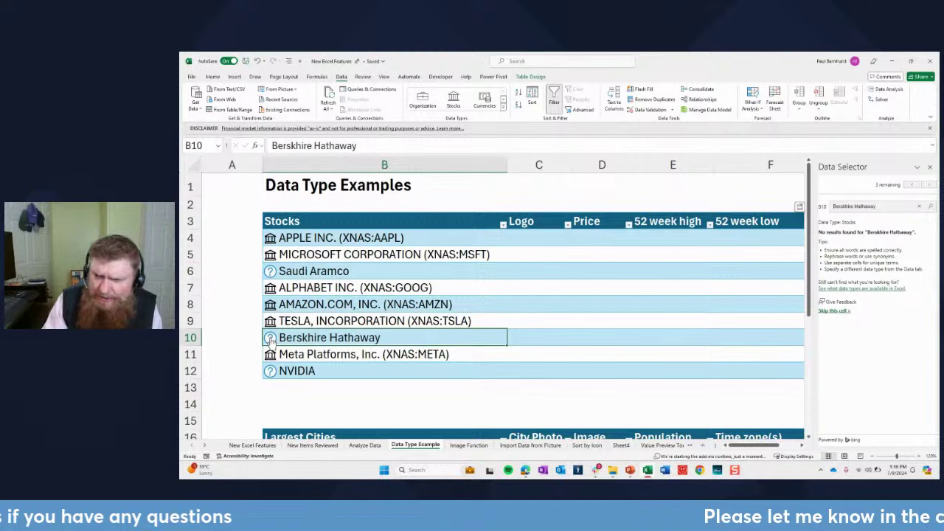
{"action": "double_click", "coordinate": [271, 339]}
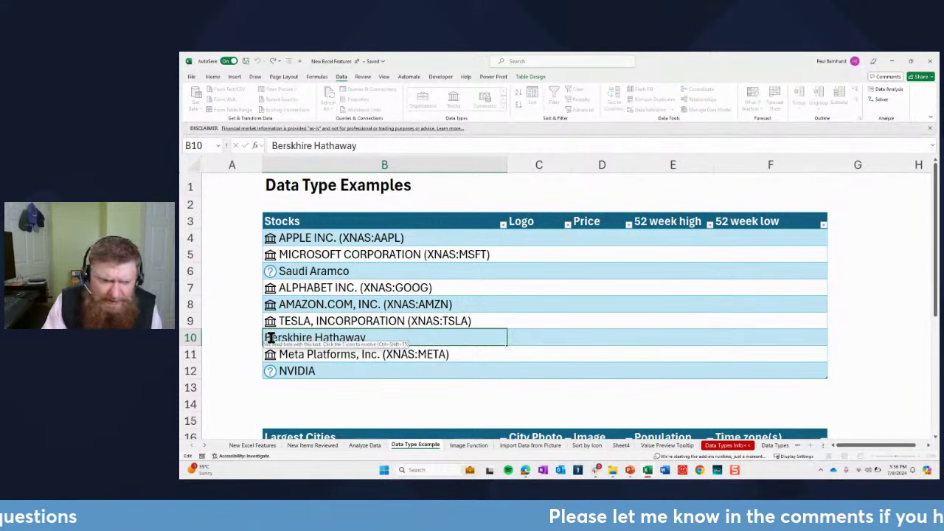
{"action": "left_click", "coordinate": [388, 398]}
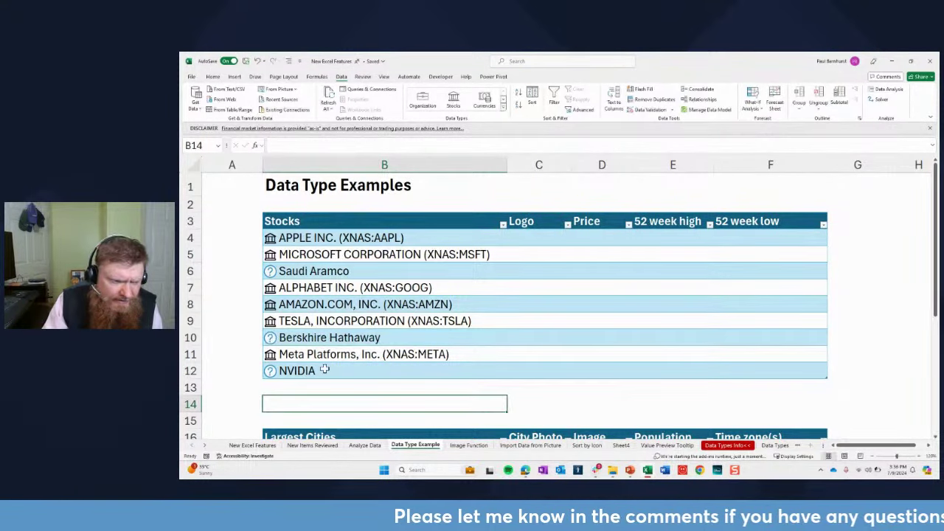
{"action": "left_click", "coordinate": [279, 341]}
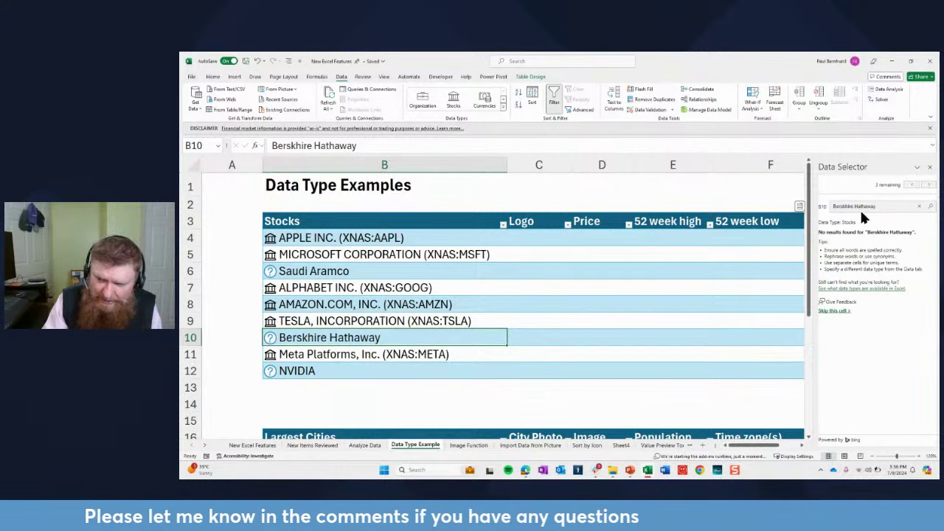
{"action": "left_click", "coordinate": [886, 207]}
{"action": "type", "text": "BKH"}
{"action": "key", "text": "Return"}
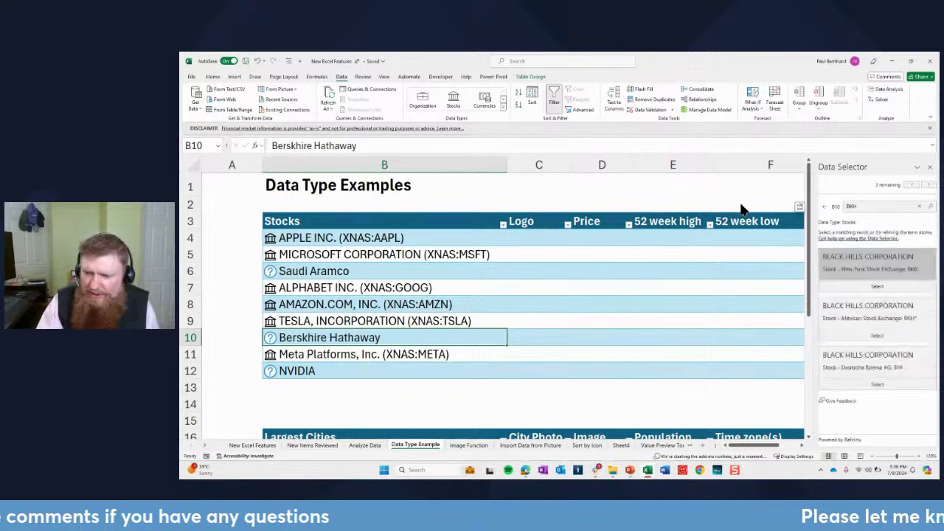
{"action": "left_click", "coordinate": [850, 257]}
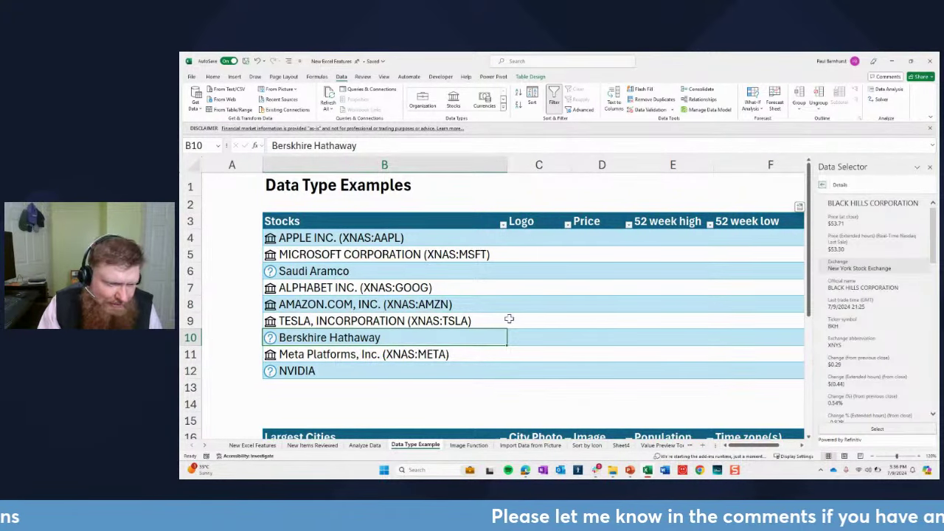
{"action": "left_click", "coordinate": [876, 429]}
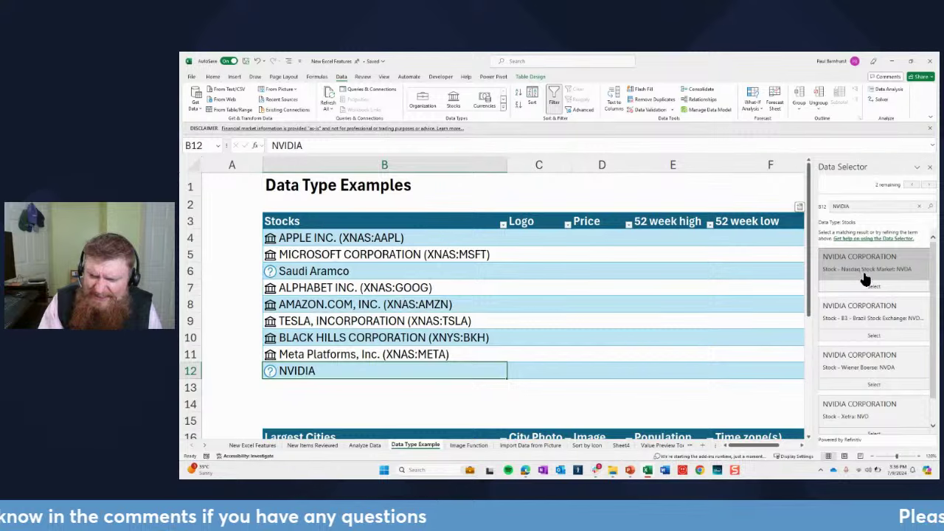
Step: Resolve the NVIDIA entry in B12 to the NVIDIA Corporation stock on the Nasdaq Stock Market
{"action": "scroll", "coordinate": [844, 310], "scroll_direction": "down", "scroll_amount": 1}
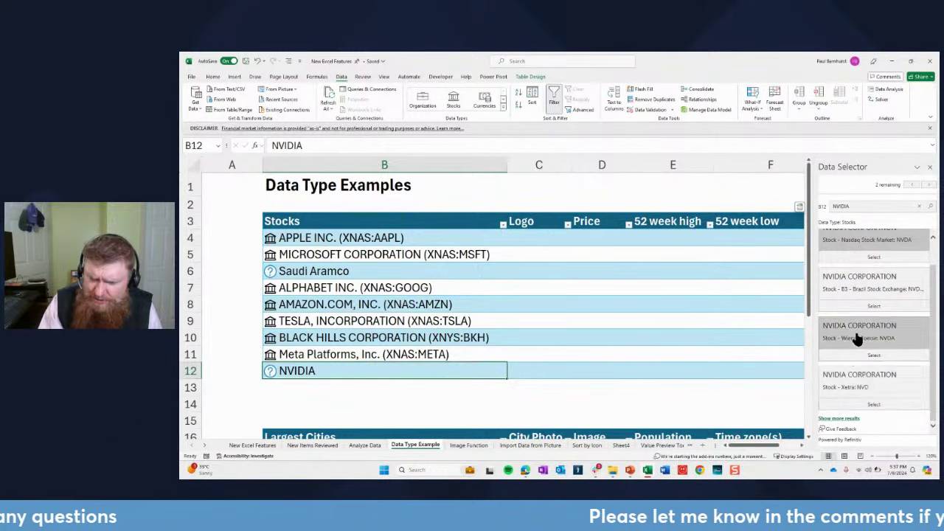
{"action": "scroll", "coordinate": [859, 295], "scroll_direction": "up", "scroll_amount": 1}
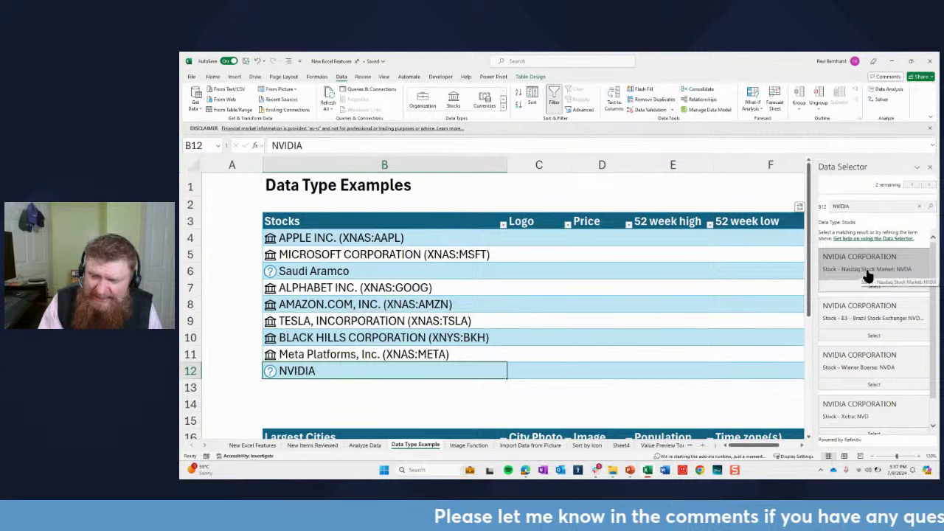
{"action": "left_click", "coordinate": [862, 271]}
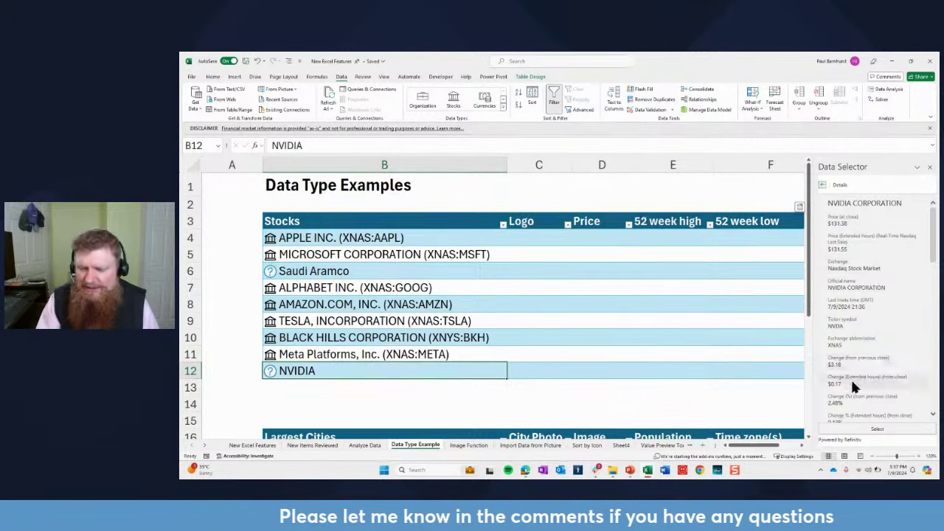
{"action": "left_click", "coordinate": [877, 429]}
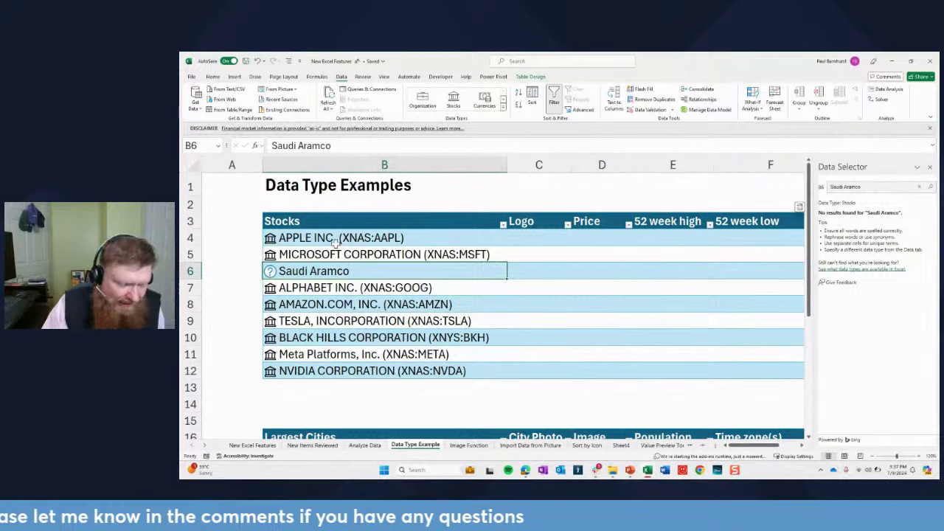
Step: Delete the Saudi Aramco row from the sheet and select the Apple stock in B4
{"action": "left_click", "coordinate": [192, 270]}
{"action": "right_click", "coordinate": [194, 267]}
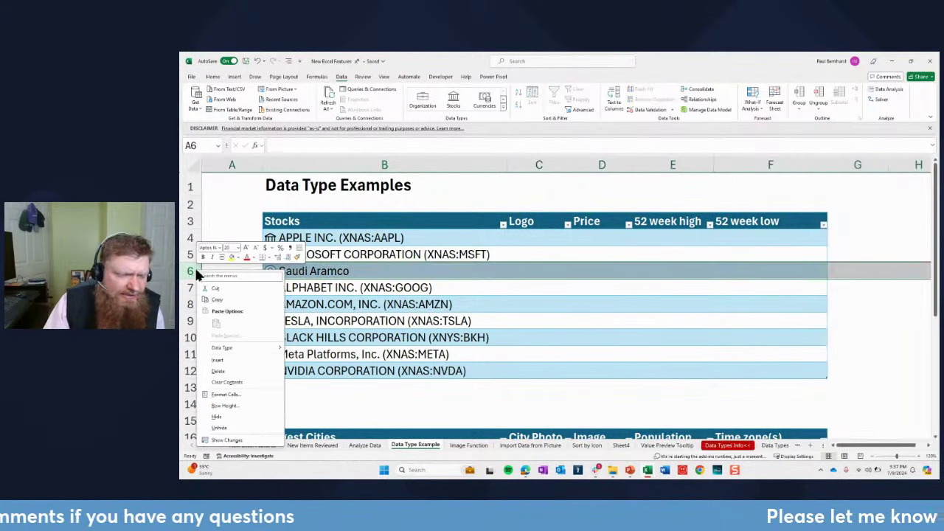
{"action": "left_click", "coordinate": [225, 371]}
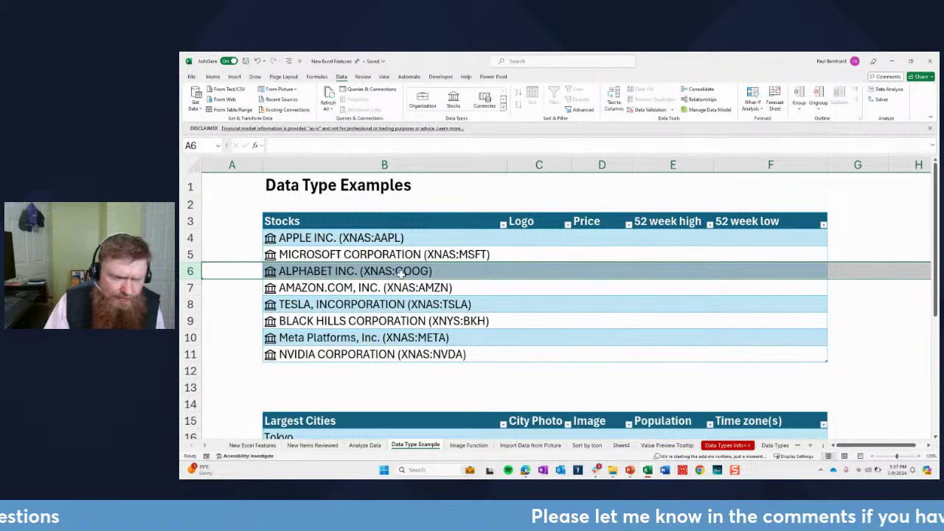
{"action": "left_click", "coordinate": [372, 236]}
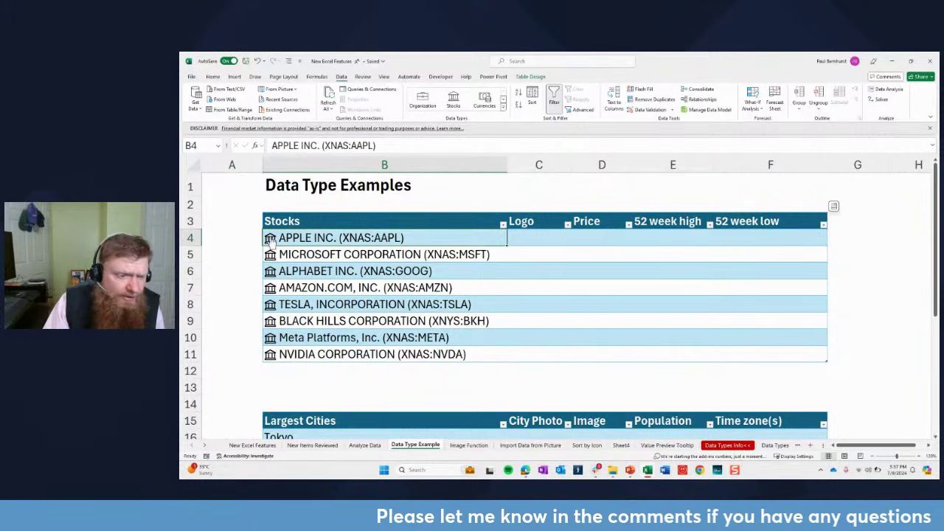
Step: Examine the data card of the Apple stock in B4, looking through its price, exchange and 52-week fields
{"action": "left_click", "coordinate": [270, 238]}
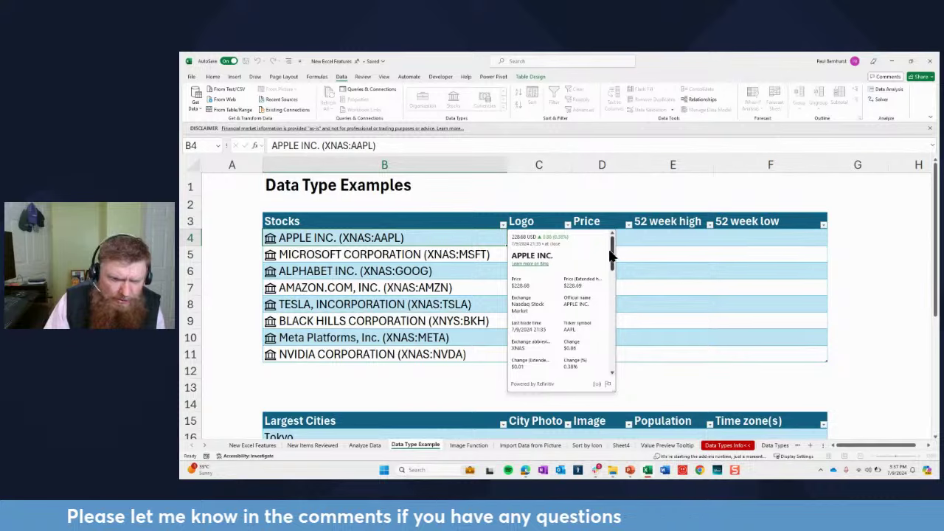
{"action": "left_click_drag", "start_coordinate": [611, 255], "coordinate": [611, 249]}
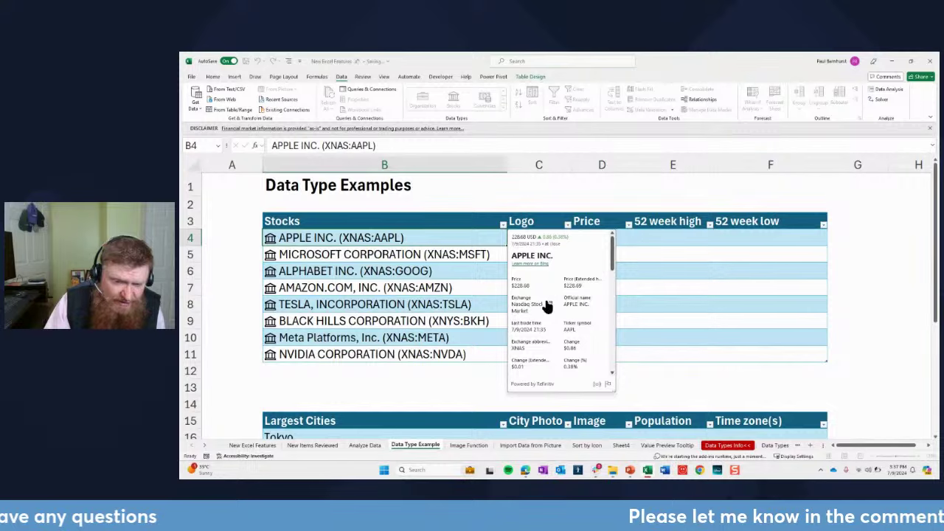
{"action": "scroll", "coordinate": [526, 330], "scroll_direction": "down", "scroll_amount": 4}
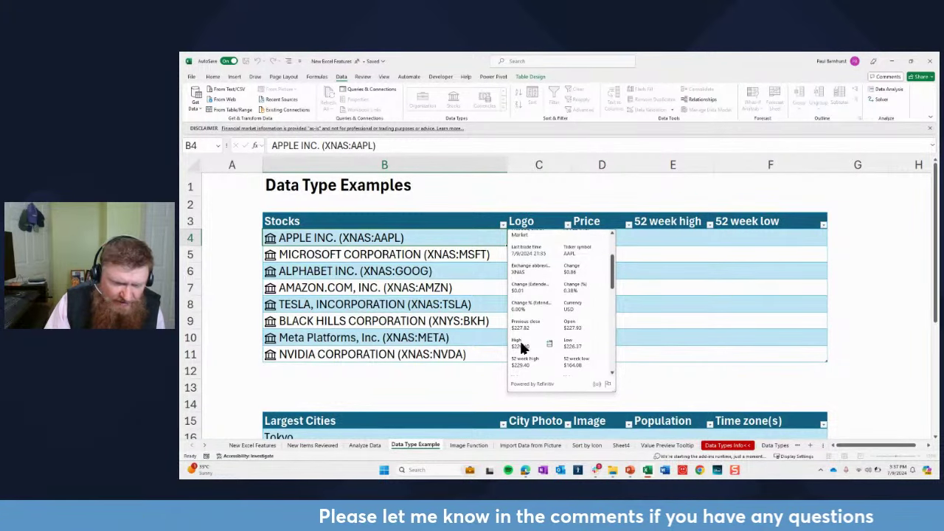
{"action": "key", "text": "Escape"}
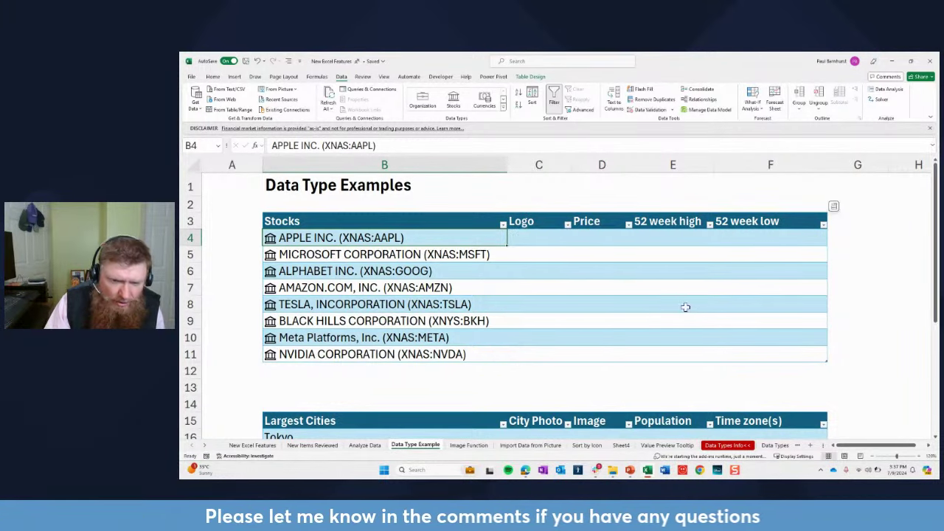
Step: Look through the data type options of the Apple stock in B4 and call up its data type card
{"action": "left_click", "coordinate": [549, 233]}
{"action": "left_click", "coordinate": [601, 231]}
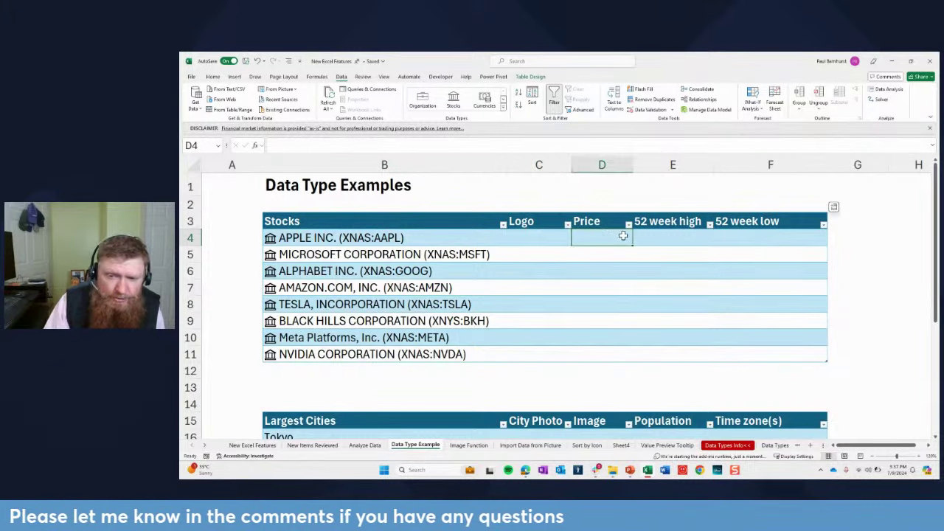
{"action": "left_click", "coordinate": [414, 237]}
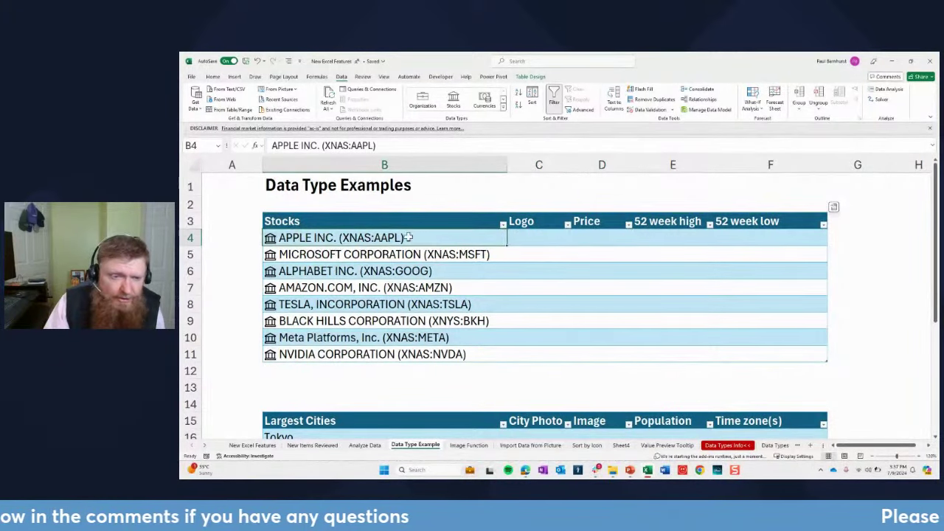
{"action": "right_click", "coordinate": [408, 238]}
{"action": "left_click", "coordinate": [383, 235]}
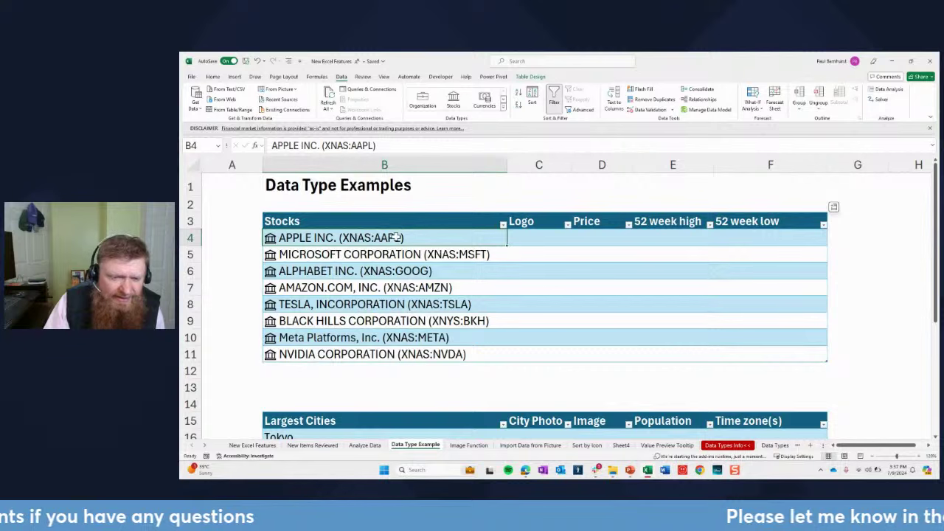
{"action": "right_click", "coordinate": [396, 237]}
{"action": "mouse_move", "coordinate": [434, 244]}
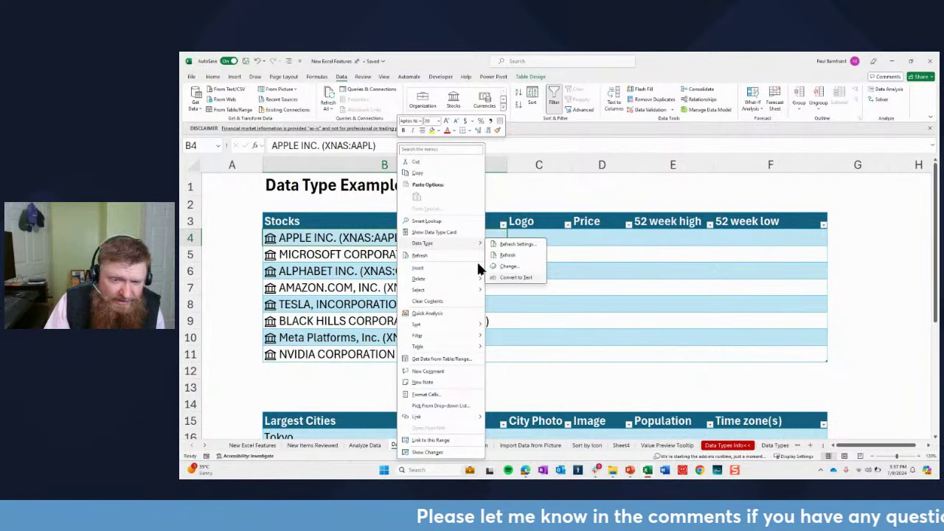
{"action": "left_click", "coordinate": [433, 232]}
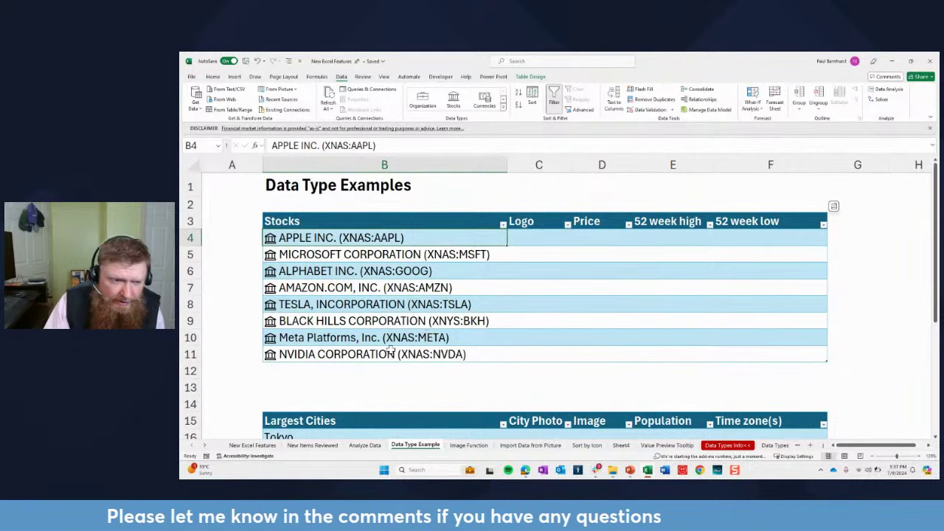
{"action": "left_click", "coordinate": [333, 385]}
{"action": "left_click", "coordinate": [426, 236]}
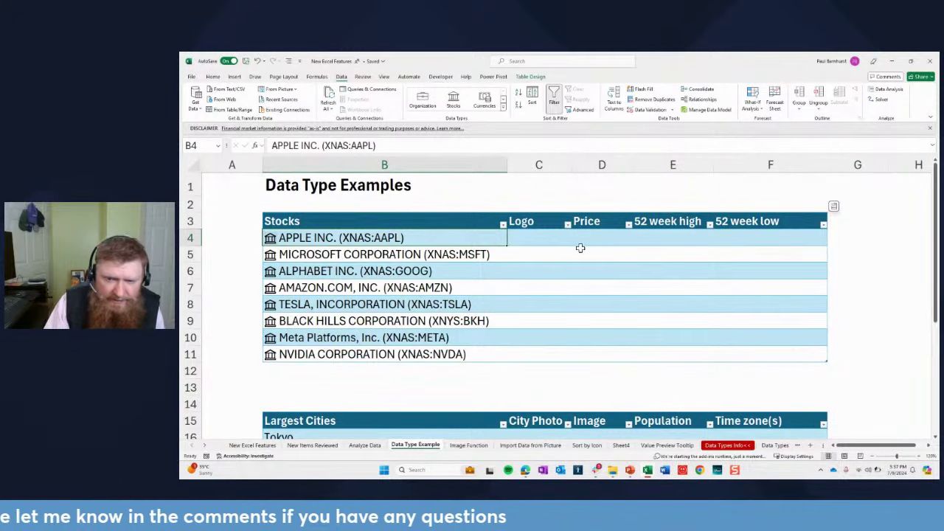
{"action": "key", "text": "Right"}
{"action": "key", "text": "Right"}
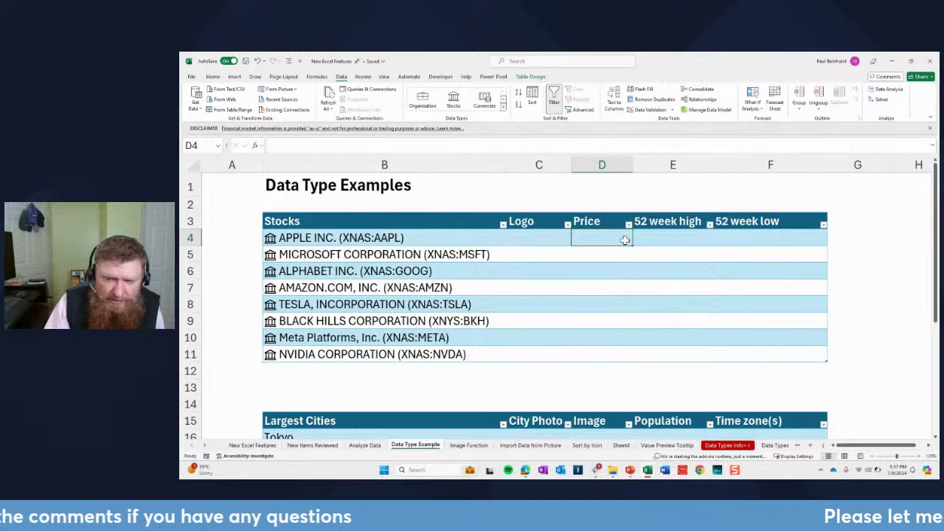
{"action": "right_click", "coordinate": [625, 239]}
{"action": "left_click", "coordinate": [616, 236]}
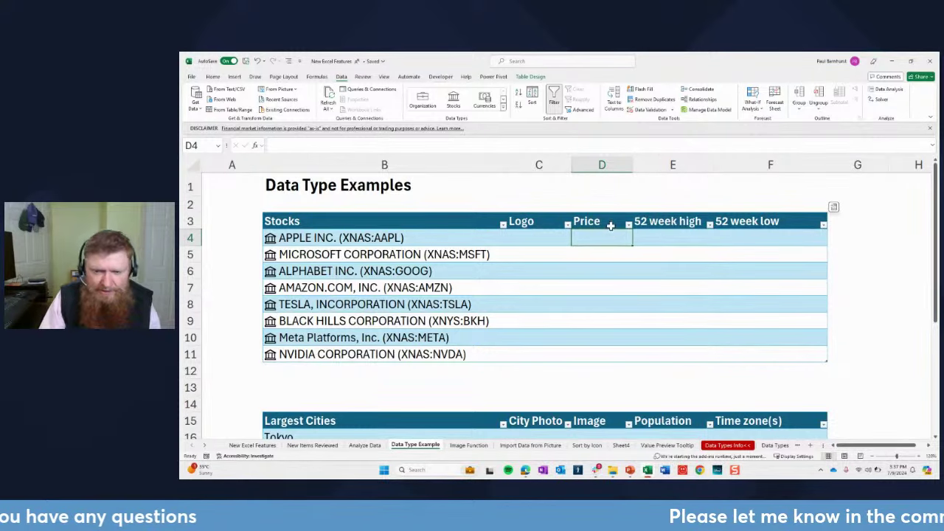
{"action": "type", "text": "="}
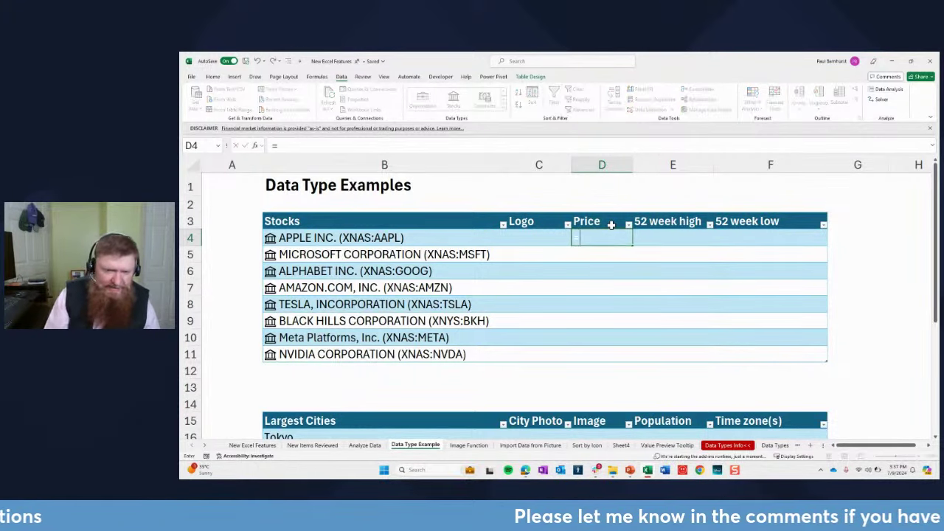
{"action": "key", "text": "Left"}
{"action": "key", "text": "Left"}
{"action": "key", "text": "Left"}
{"action": "key", "text": "Right"}
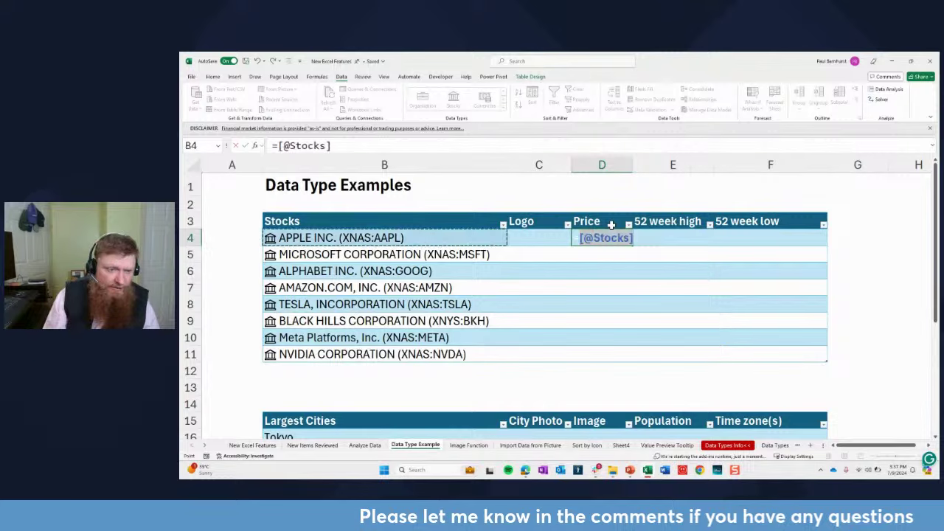
{"action": "type", "text": "."}
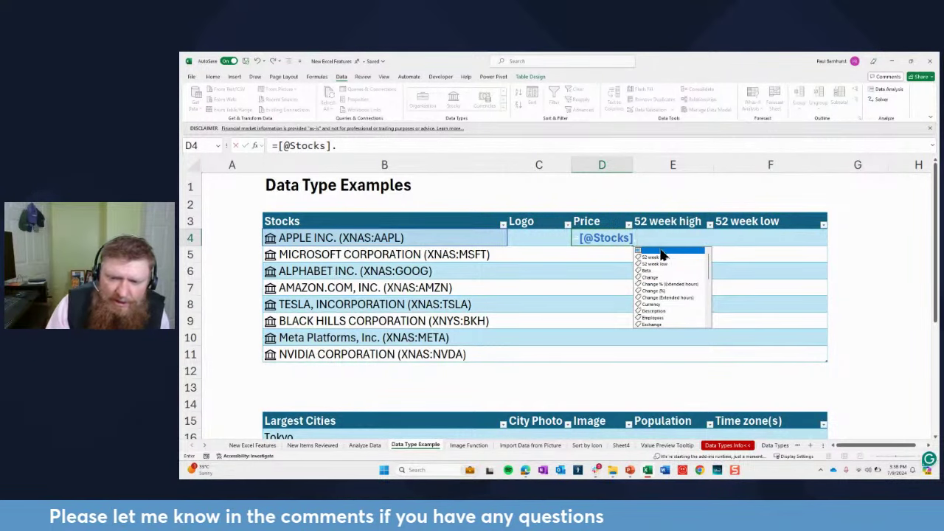
{"action": "scroll", "coordinate": [710, 273], "scroll_direction": "down", "scroll_amount": 5}
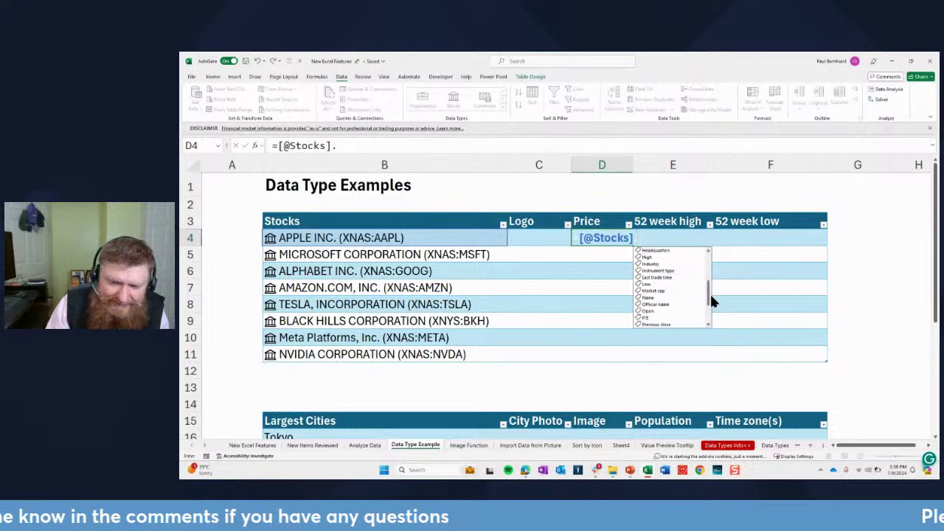
{"action": "double_click", "coordinate": [650, 318]}
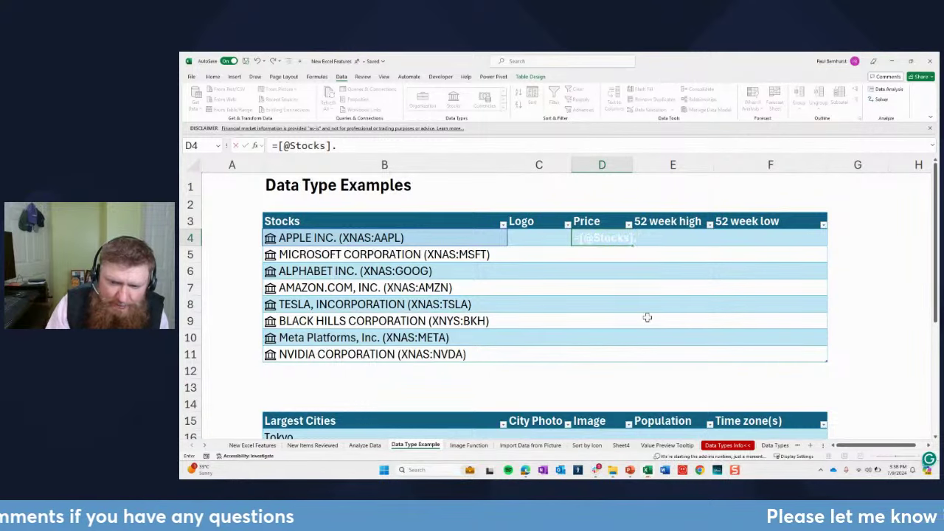
{"action": "key", "text": "ctrl+Return"}
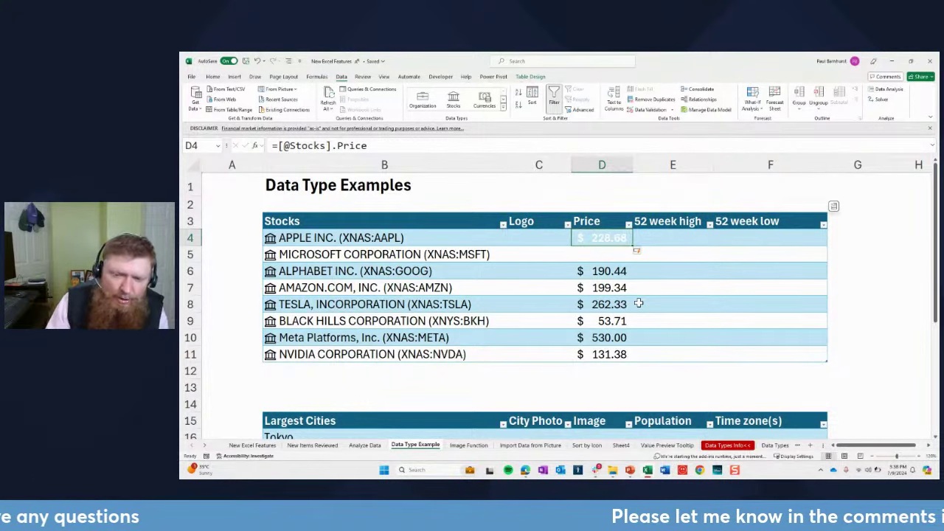
Step: Set the Price values in D4:D11 to a black font colour and toggle their bold formatting
{"action": "left_click", "coordinate": [611, 252]}
{"action": "left_click_drag", "start_coordinate": [611, 234], "coordinate": [611, 354]}
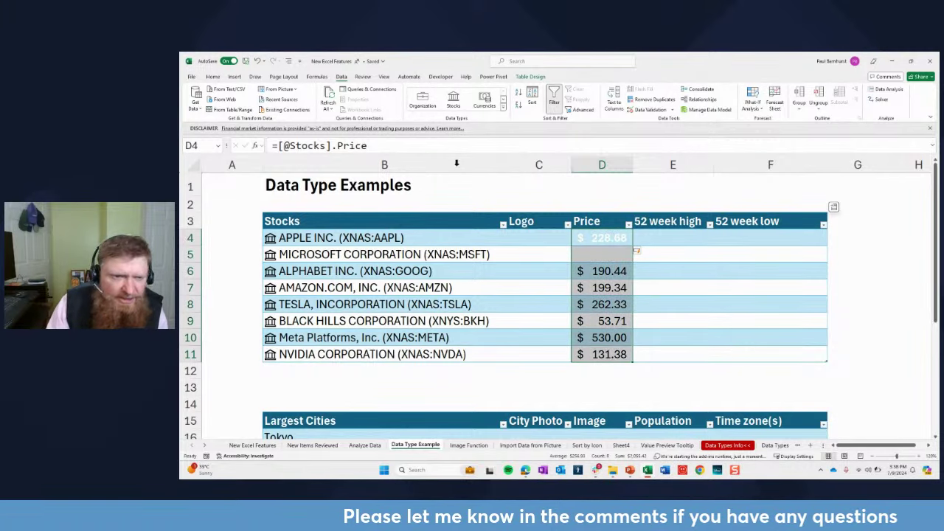
{"action": "left_click", "coordinate": [212, 77]}
{"action": "left_click", "coordinate": [312, 107]}
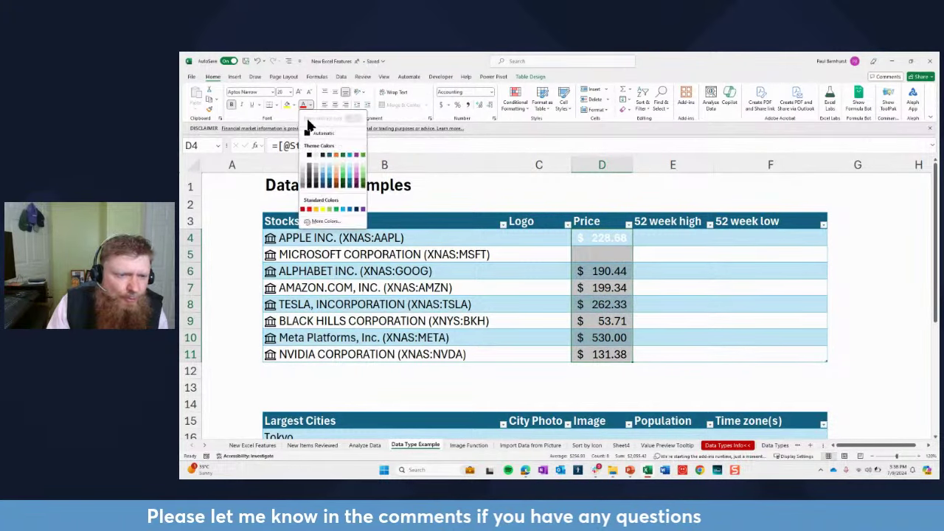
{"action": "left_click", "coordinate": [310, 125]}
{"action": "left_click", "coordinate": [231, 104]}
{"action": "left_click_drag", "start_coordinate": [606, 239], "coordinate": [594, 355]}
{"action": "left_click", "coordinate": [658, 238]}
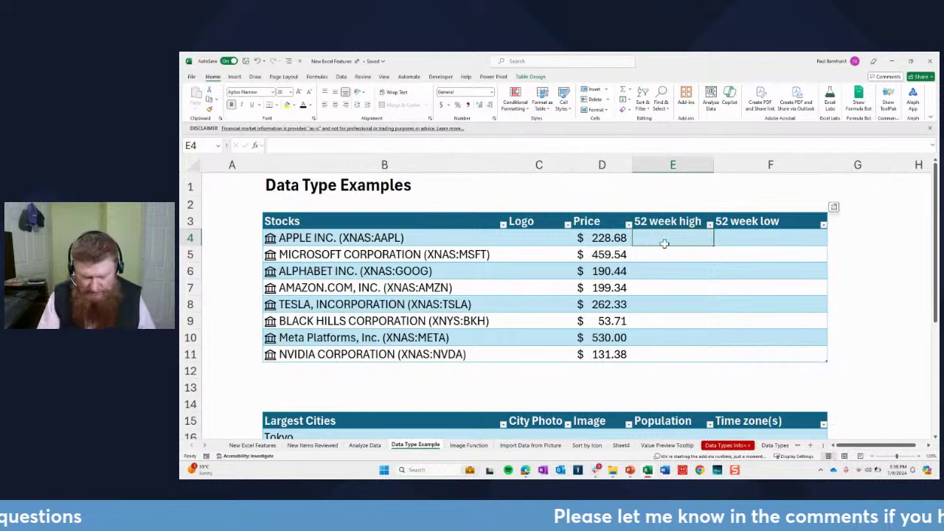
{"action": "type", "text": "="}
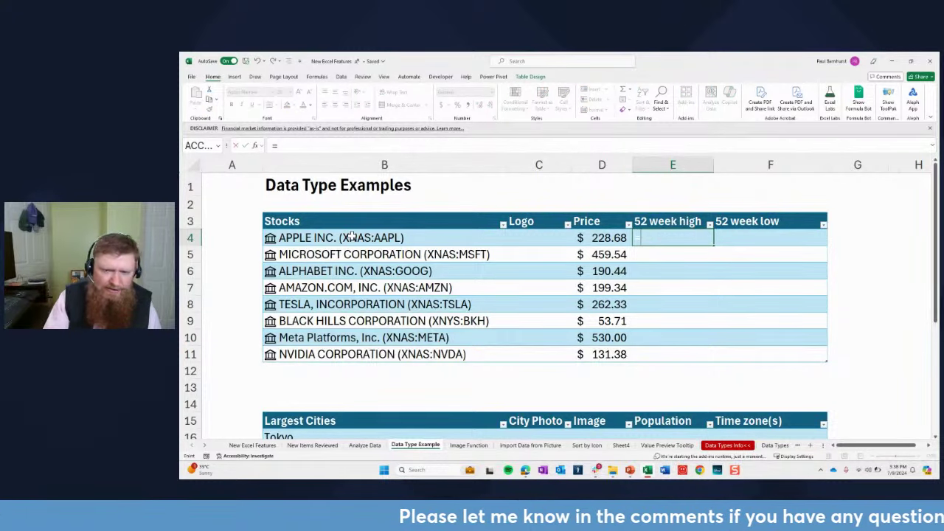
{"action": "left_click", "coordinate": [353, 236]}
{"action": "type", "text": "."}
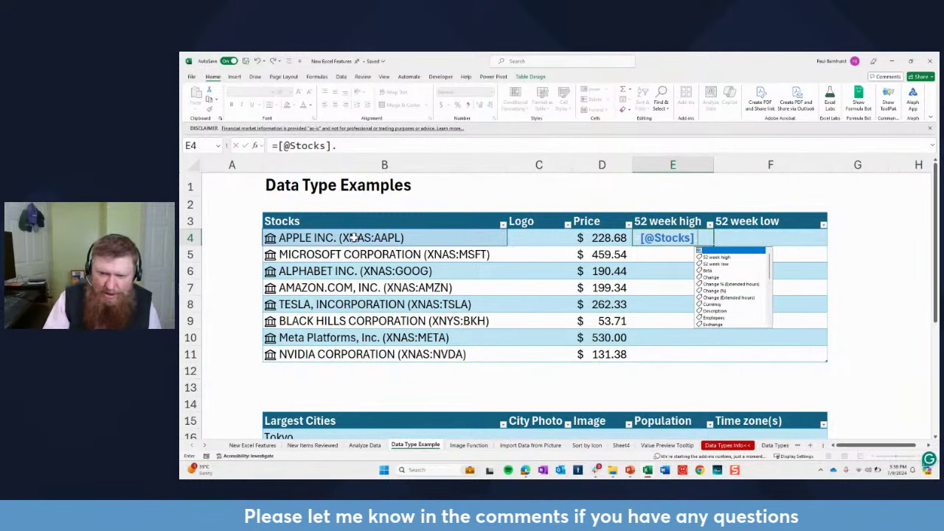
{"action": "double_click", "coordinate": [724, 258]}
{"action": "key", "text": "ctrl+Return"}
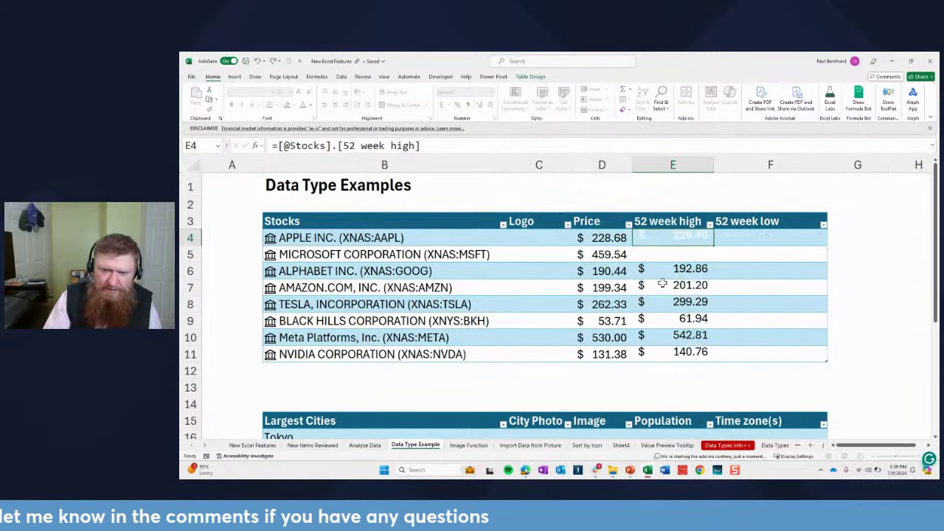
Step: Copy the formatting of the Price values in D4:D11 onto the 52 week high and low cells E4:F11
{"action": "left_click_drag", "start_coordinate": [615, 239], "coordinate": [596, 354]}
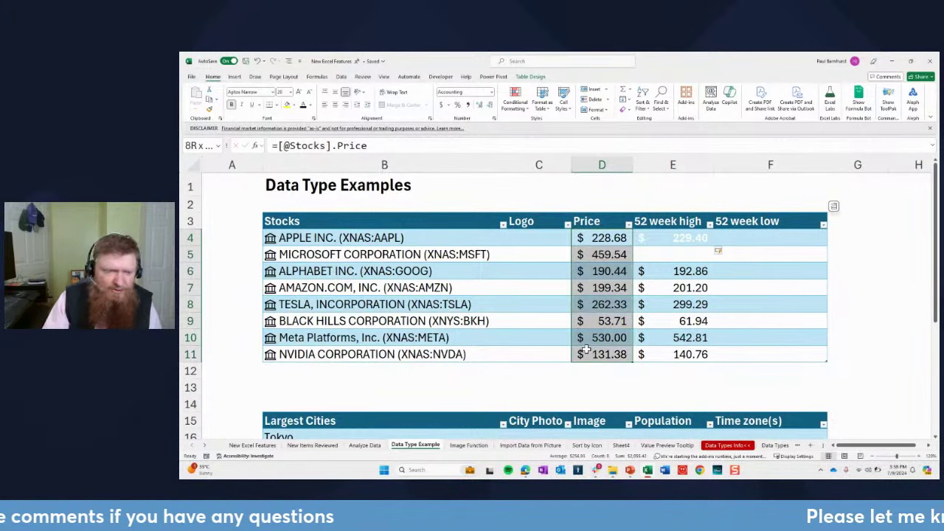
{"action": "left_click", "coordinate": [210, 109]}
{"action": "left_click_drag", "start_coordinate": [670, 238], "coordinate": [793, 355]}
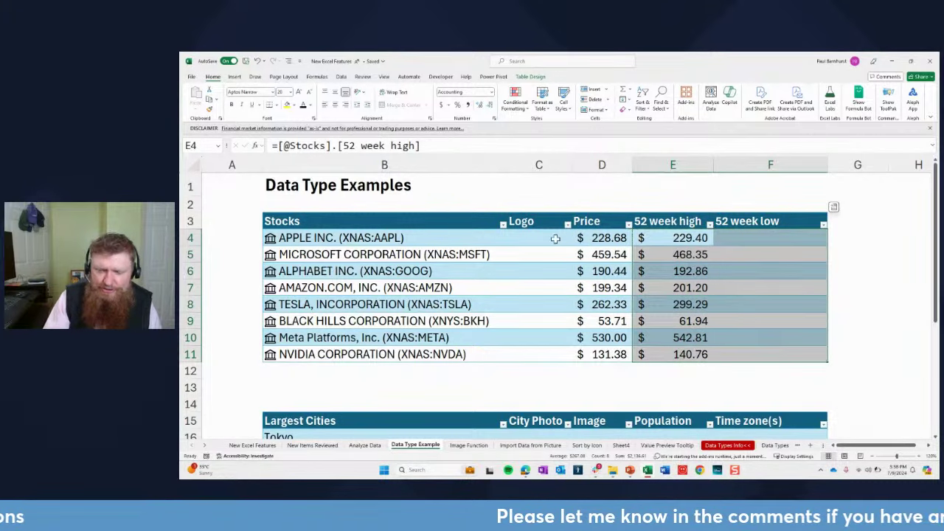
{"action": "left_click", "coordinate": [755, 236]}
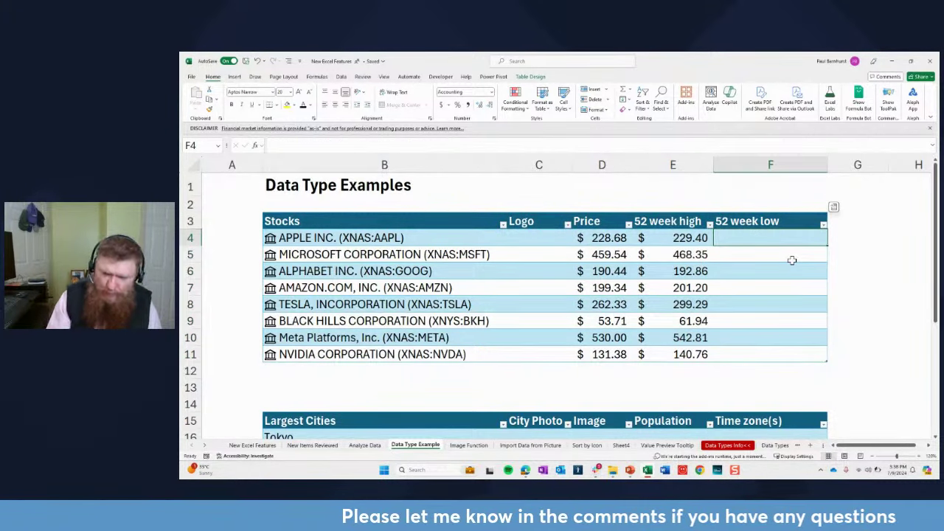
{"action": "type", "text": "="}
{"action": "key", "text": "Left"}
{"action": "key", "text": "Left"}
{"action": "key", "text": "Left"}
{"action": "key", "text": "Left"}
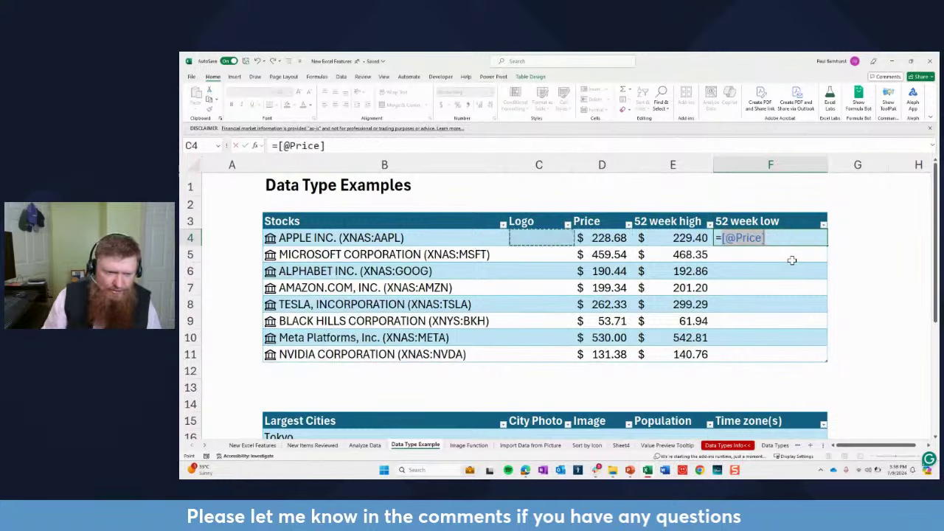
{"action": "type", "text": "."}
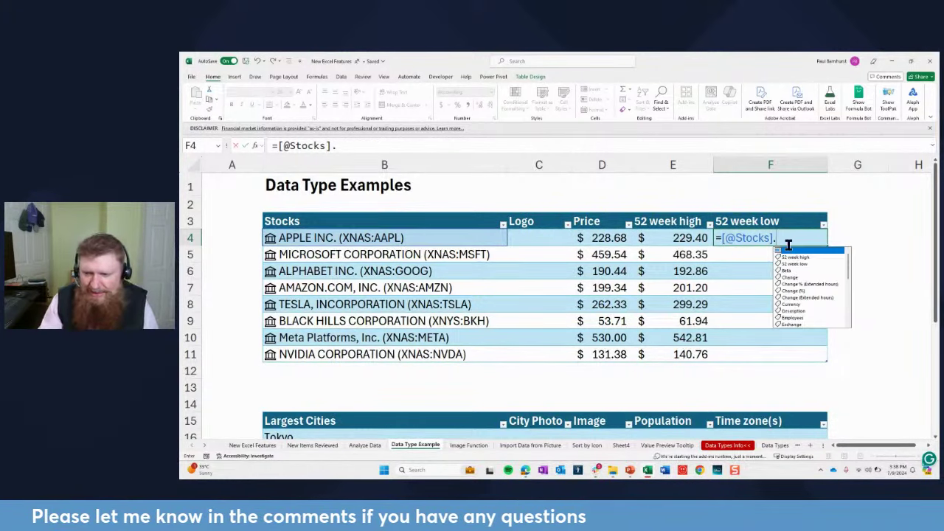
{"action": "double_click", "coordinate": [799, 263]}
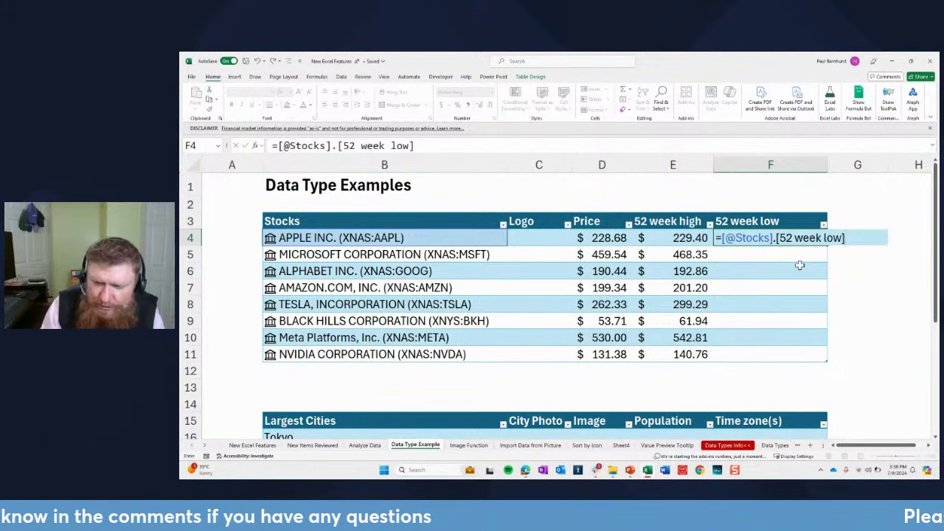
{"action": "key", "text": "ctrl+Return"}
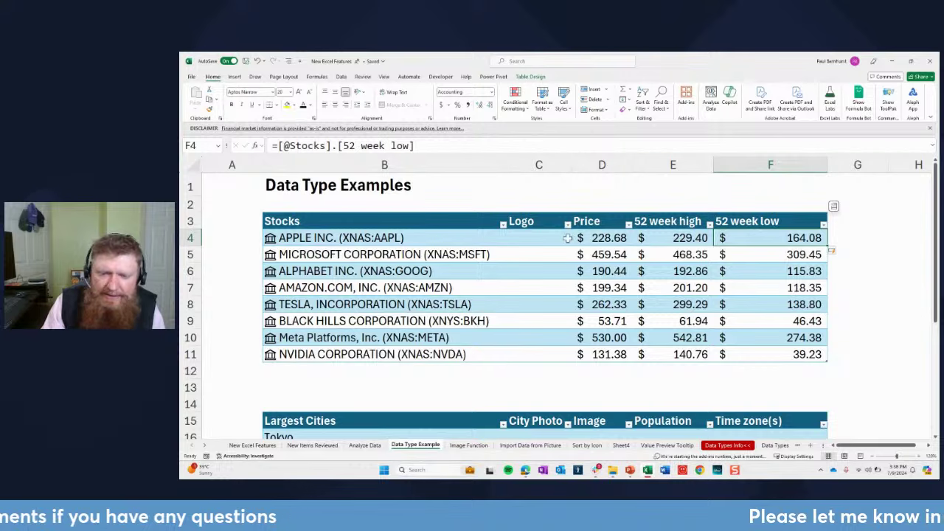
Step: Select the Microsoft stock in B5 and refresh the linked stock data types in the Stocks table
{"action": "right_click", "coordinate": [567, 238]}
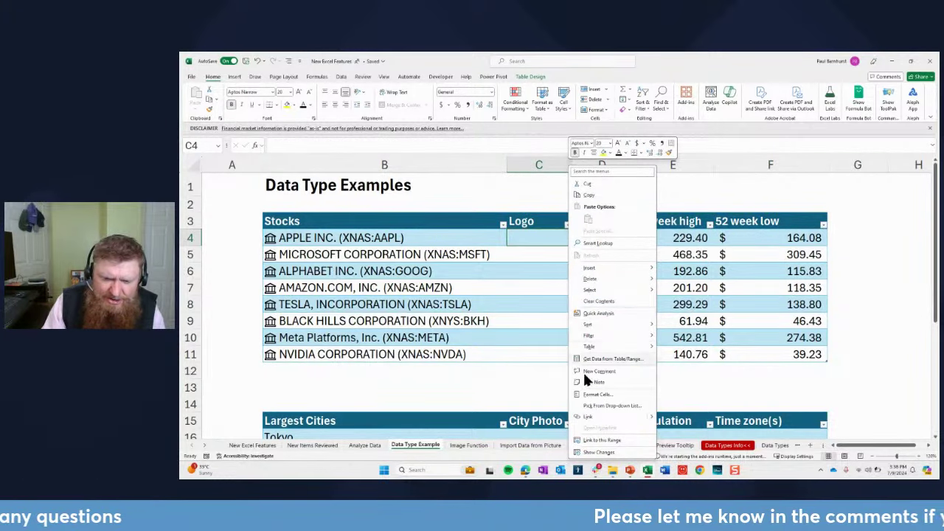
{"action": "key", "text": "Escape"}
{"action": "left_click", "coordinate": [416, 255]}
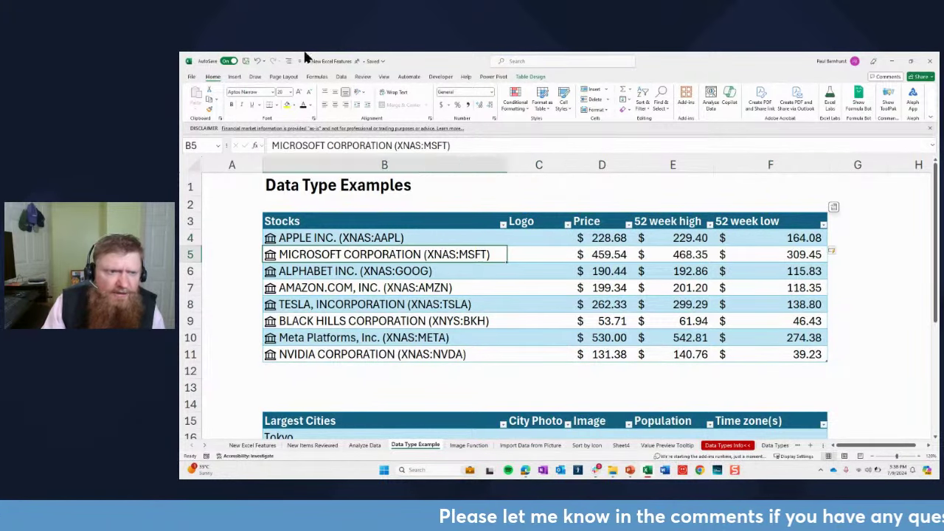
{"action": "left_click", "coordinate": [341, 76]}
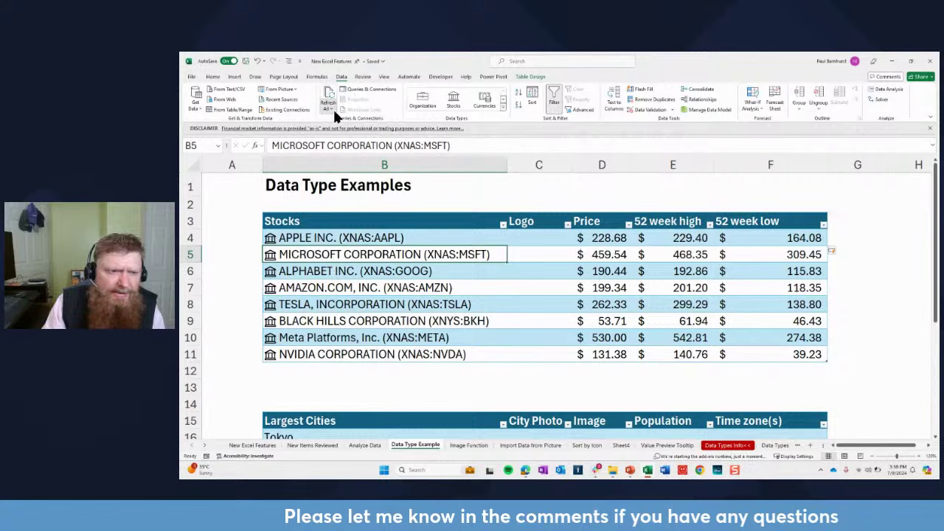
{"action": "left_click", "coordinate": [333, 107]}
{"action": "left_click", "coordinate": [342, 131]}
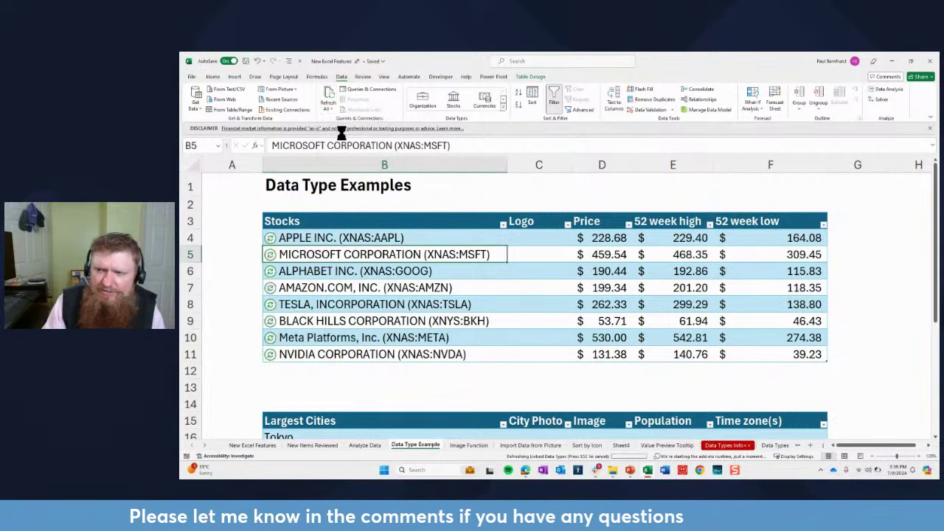
{"action": "right_click", "coordinate": [735, 267]}
{"action": "mouse_move", "coordinate": [779, 292]}
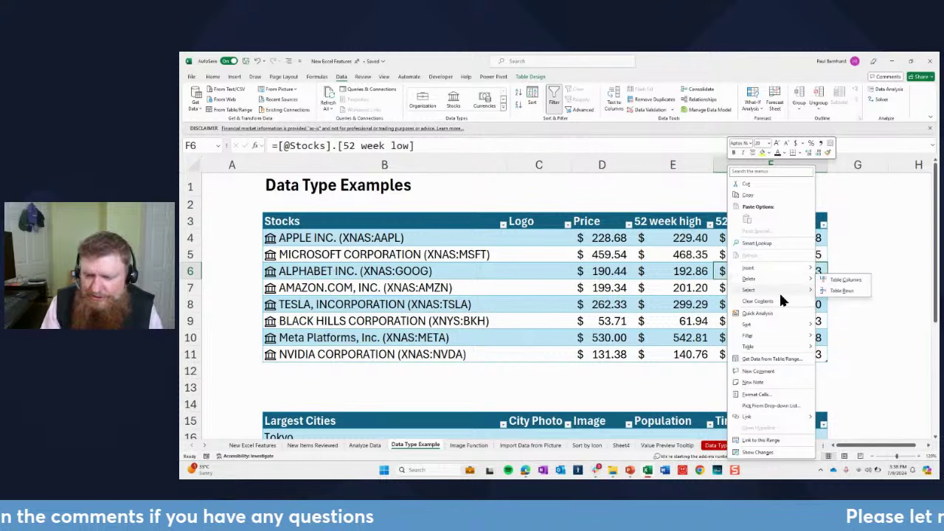
{"action": "key", "text": "Escape"}
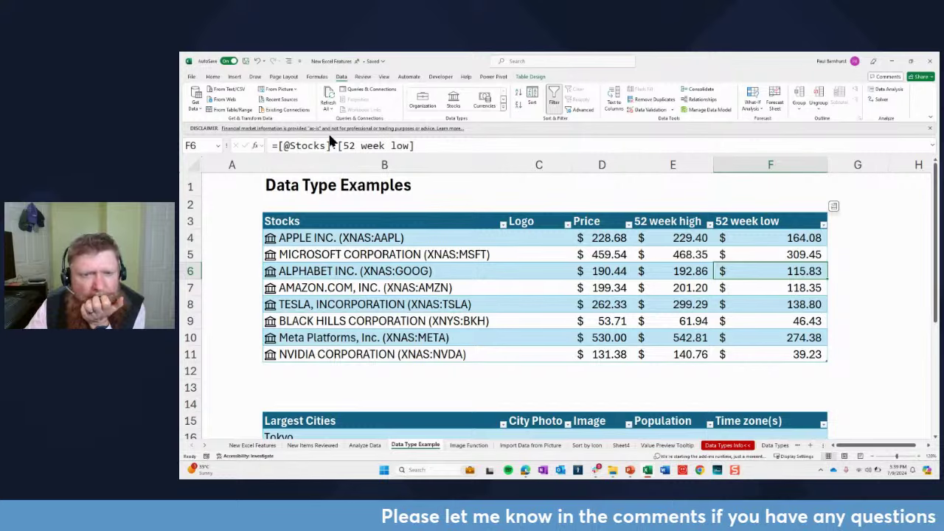
{"action": "left_click", "coordinate": [334, 108]}
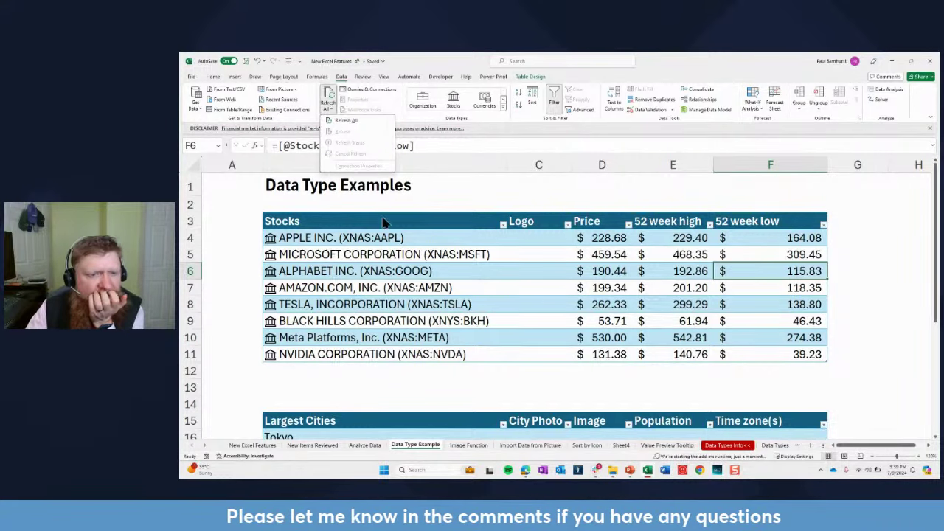
Step: Open the data type refresh settings for the Apple stock in B4, inspect the Stocks entry and return to the table
{"action": "left_click", "coordinate": [332, 237]}
{"action": "left_click", "coordinate": [332, 237]}
{"action": "right_click", "coordinate": [332, 238]}
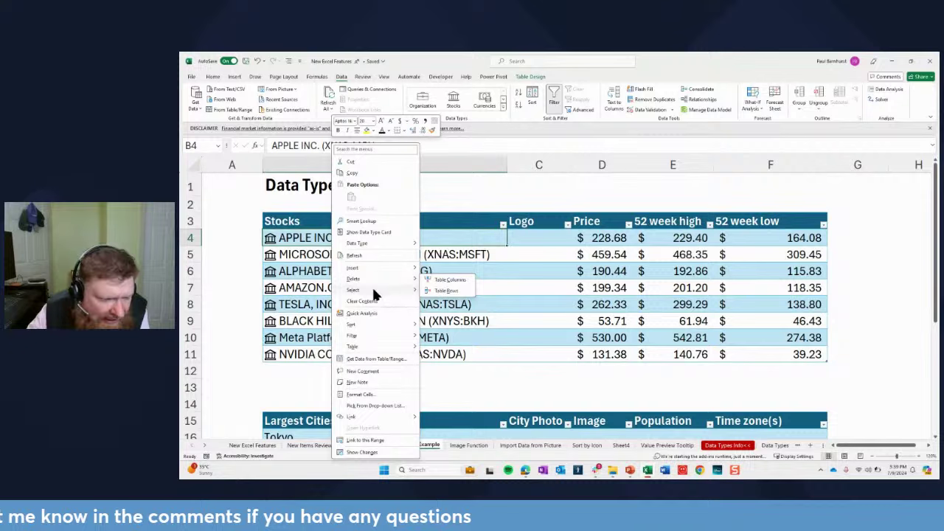
{"action": "mouse_move", "coordinate": [376, 283]}
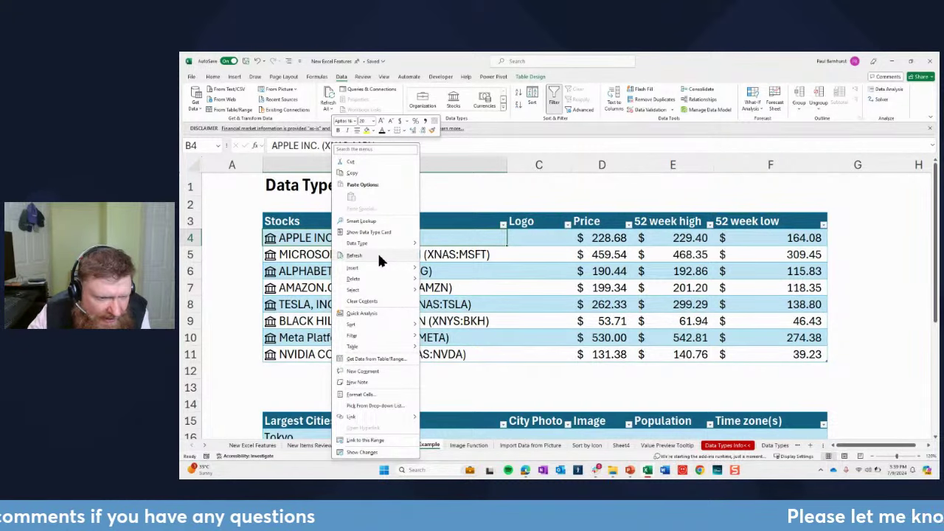
{"action": "mouse_move", "coordinate": [384, 245]}
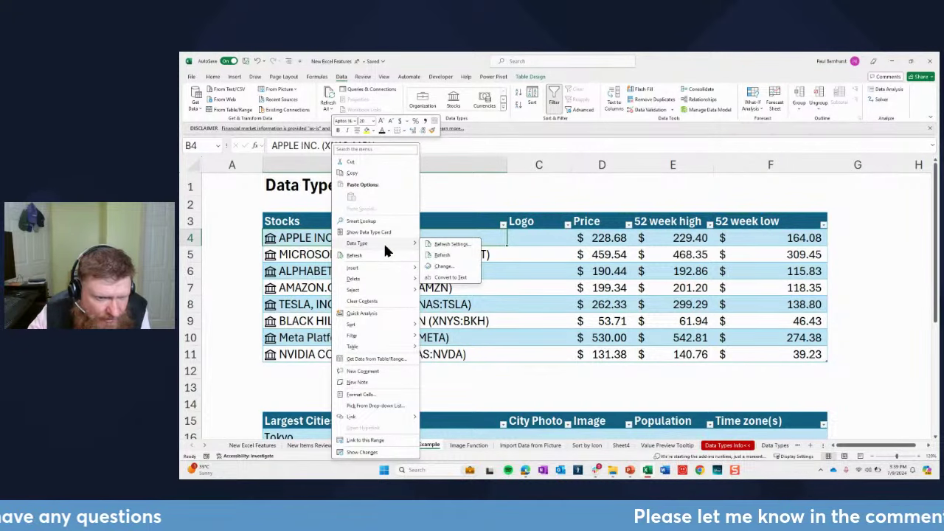
{"action": "left_click", "coordinate": [451, 244]}
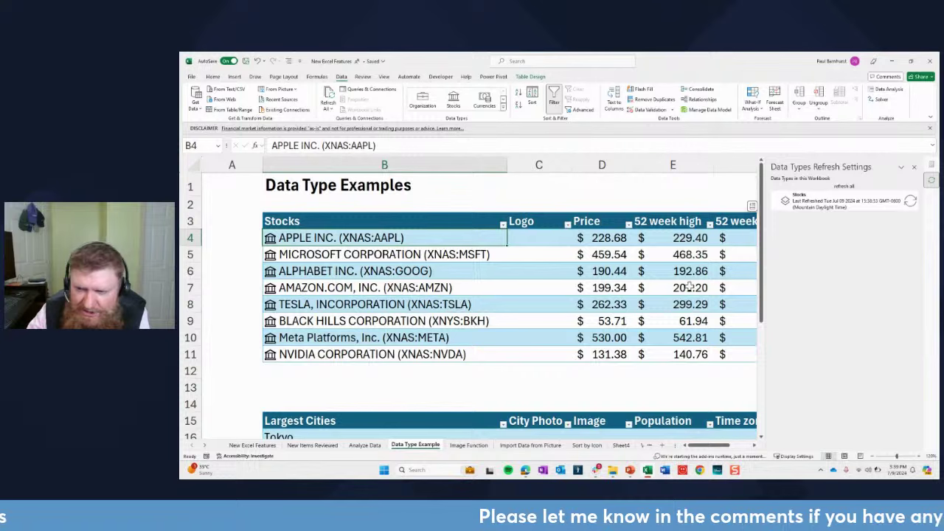
{"action": "left_click", "coordinate": [789, 197]}
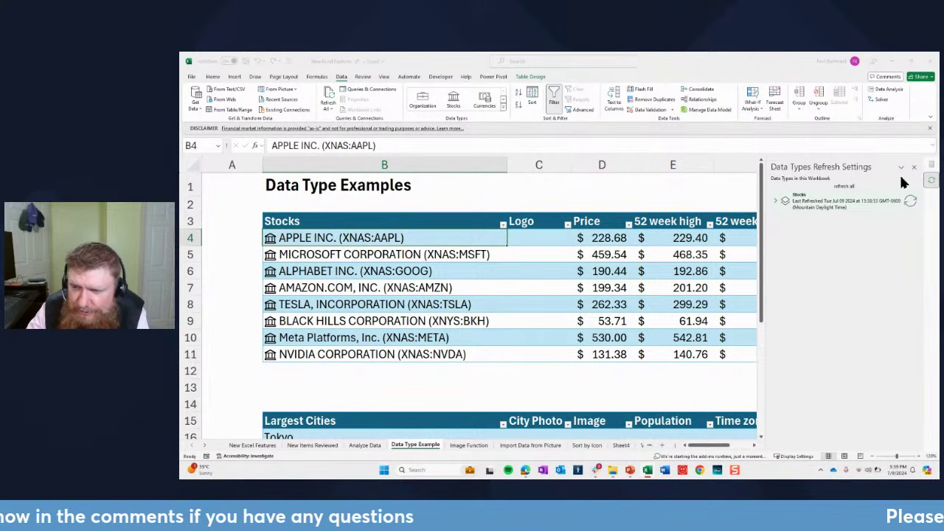
{"action": "left_click", "coordinate": [612, 278]}
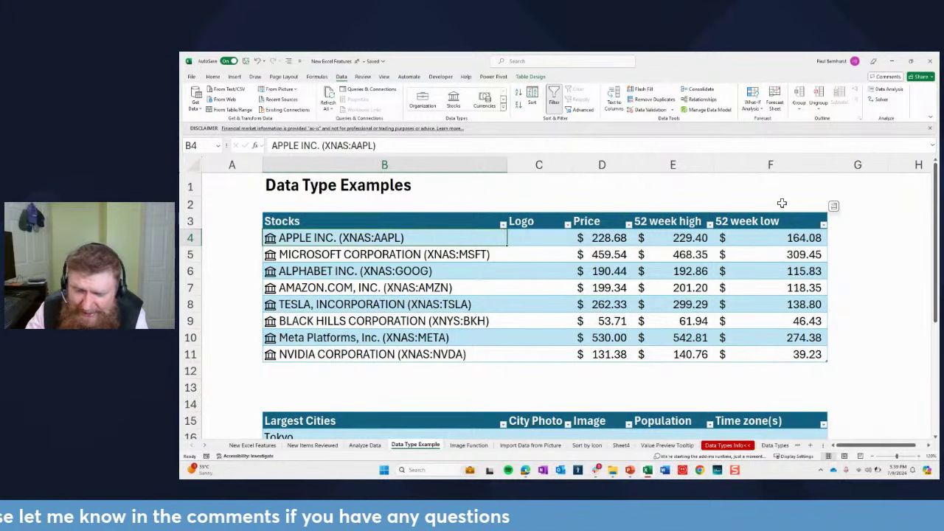
{"action": "left_click", "coordinate": [528, 306]}
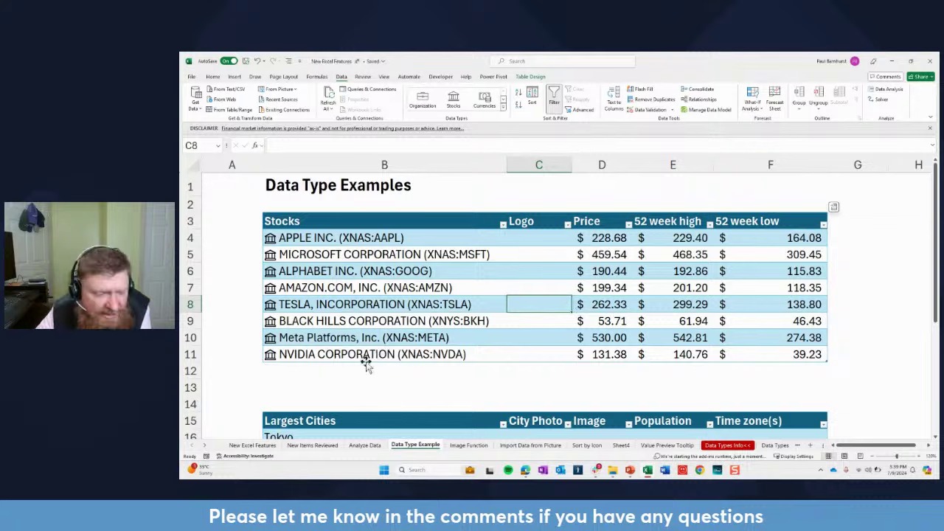
Step: Open the Stock Data Available sheet and skim its list of stock data elements and descriptions
{"action": "left_click", "coordinate": [206, 446]}
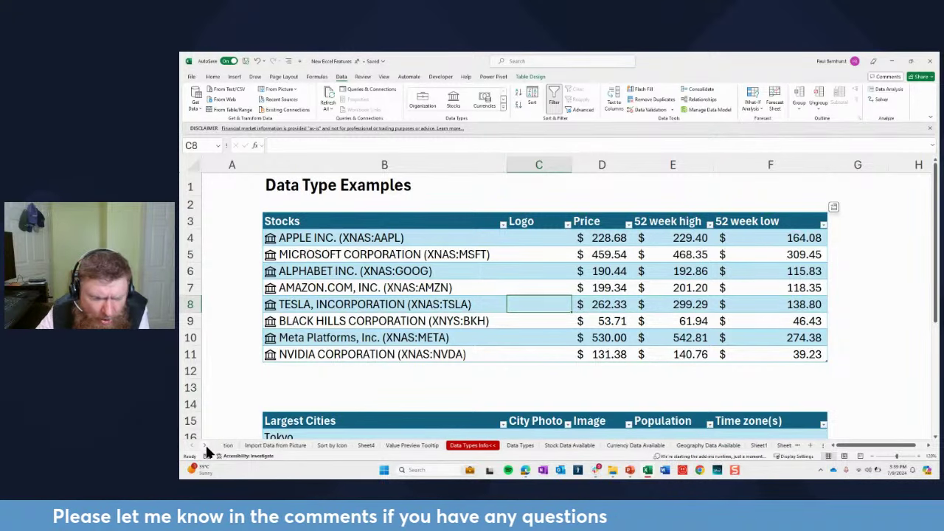
{"action": "left_click", "coordinate": [484, 445]}
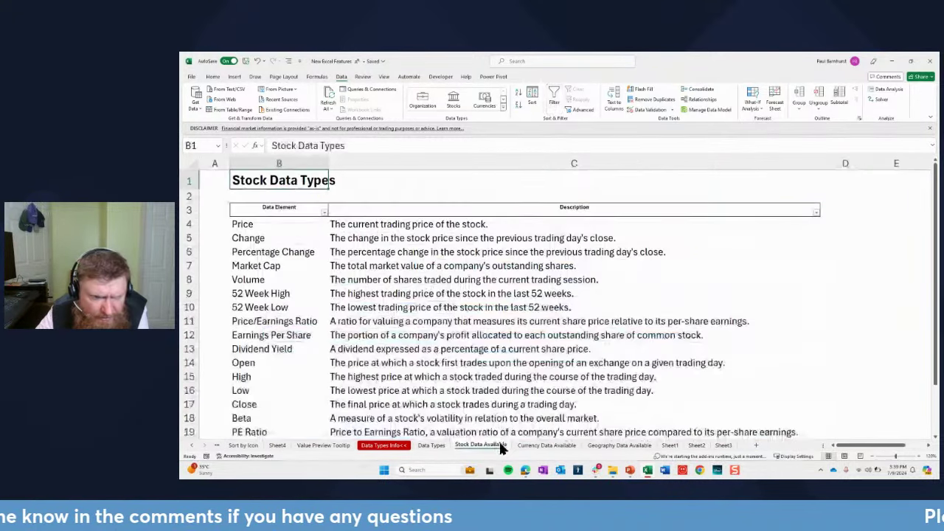
{"action": "scroll", "coordinate": [398, 225], "scroll_direction": "down", "scroll_amount": 4}
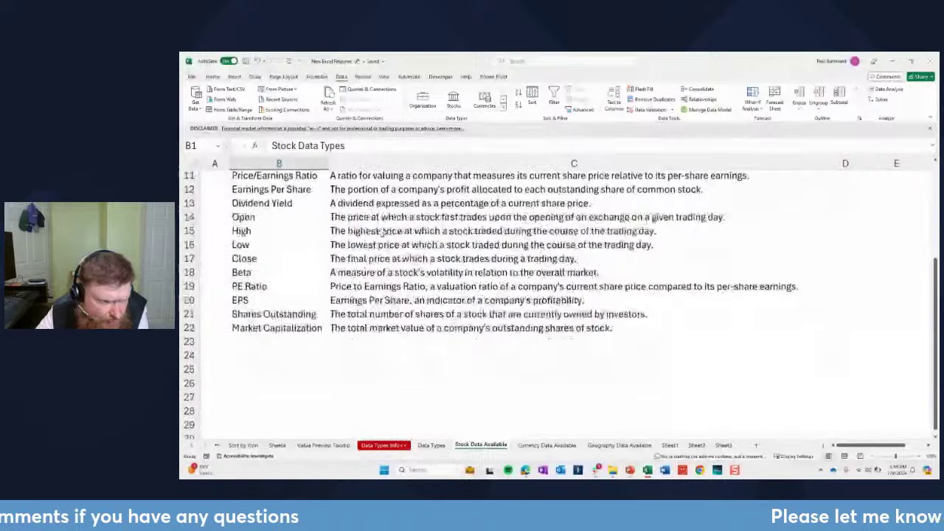
{"action": "scroll", "coordinate": [381, 231], "scroll_direction": "up", "scroll_amount": 3}
{"action": "scroll", "coordinate": [306, 312], "scroll_direction": "up", "scroll_amount": 1}
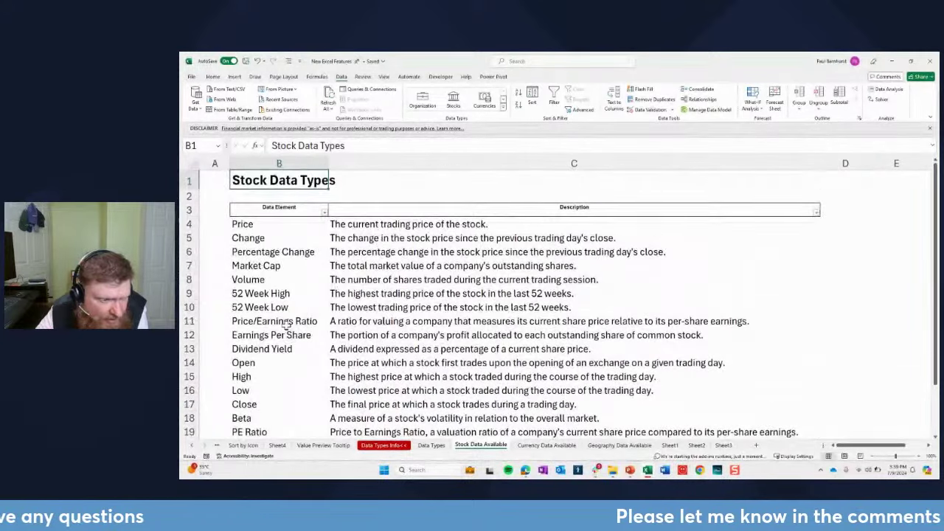
Step: Examine the individual stock data elements from Price/Earnings Ratio down to Market Capitalization
{"action": "left_click", "coordinate": [284, 321]}
{"action": "left_click", "coordinate": [273, 351]}
{"action": "left_click", "coordinate": [249, 363]}
{"action": "left_click", "coordinate": [252, 379]}
{"action": "left_click", "coordinate": [251, 391]}
{"action": "left_click", "coordinate": [251, 404]}
{"action": "scroll", "coordinate": [253, 331], "scroll_direction": "down", "scroll_amount": 2}
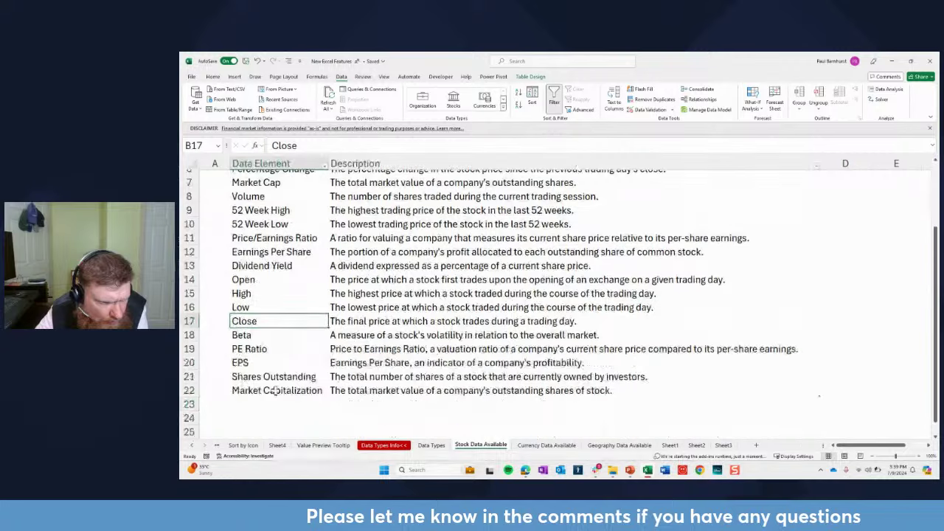
{"action": "left_click", "coordinate": [253, 349]}
{"action": "left_click", "coordinate": [280, 376]}
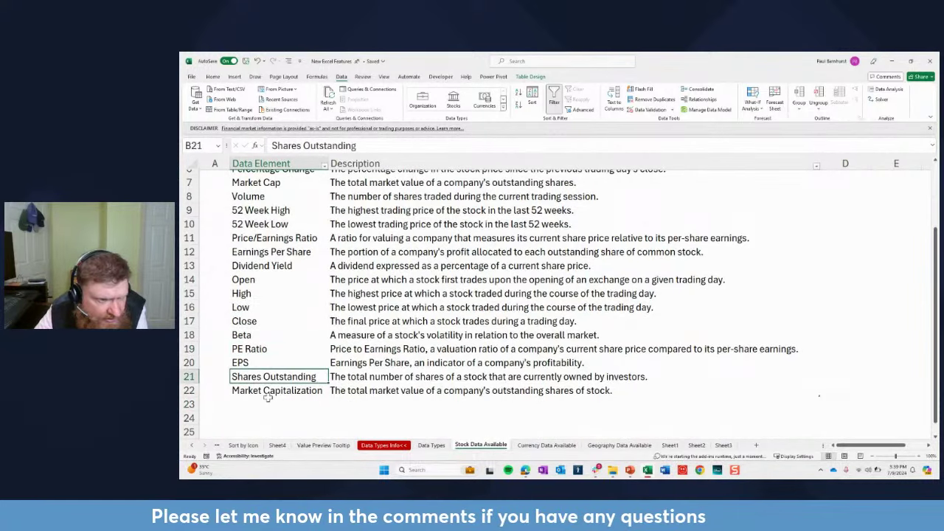
{"action": "left_click", "coordinate": [288, 405]}
{"action": "scroll", "coordinate": [295, 367], "scroll_direction": "up", "scroll_amount": 2}
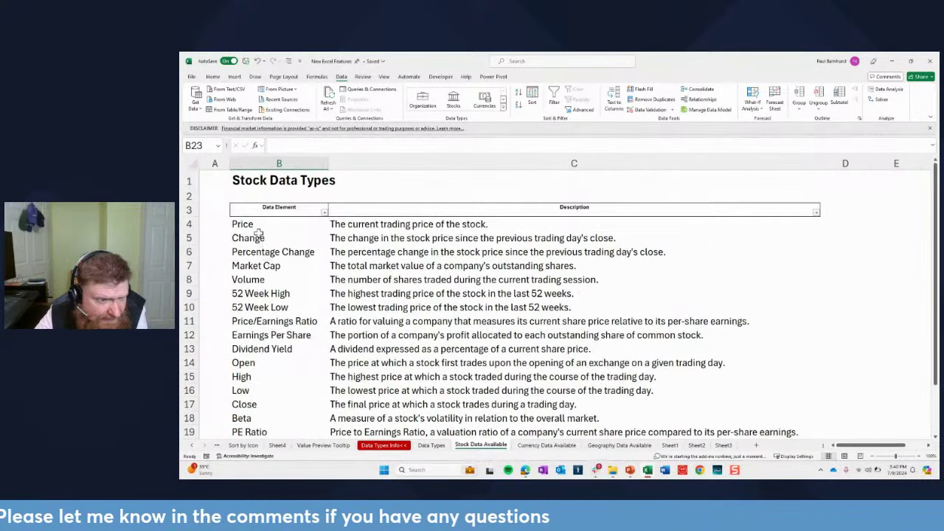
{"action": "scroll", "coordinate": [274, 323], "scroll_direction": "down", "scroll_amount": 2}
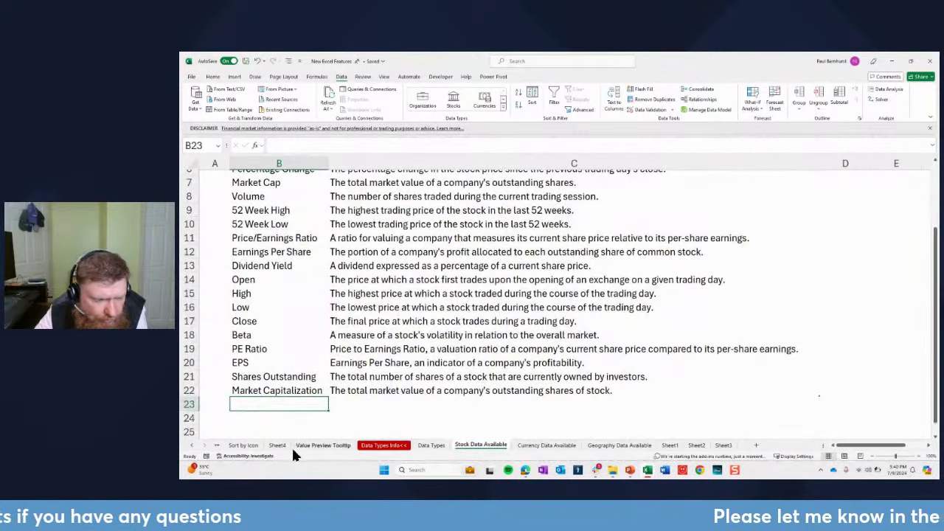
Step: Check the Data Types overview sheet against Stock Data Available, and return to the Data Type Example sheet
{"action": "left_click", "coordinate": [431, 445]}
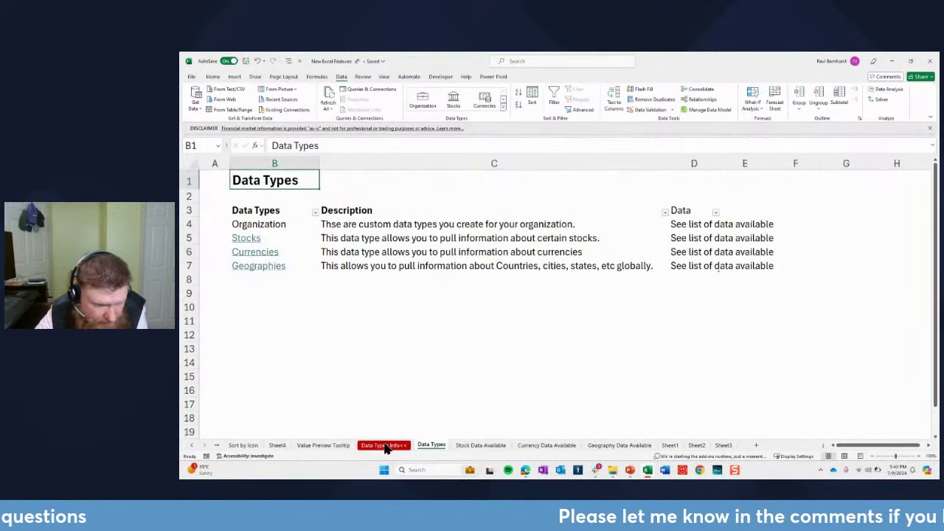
{"action": "left_click", "coordinate": [477, 447]}
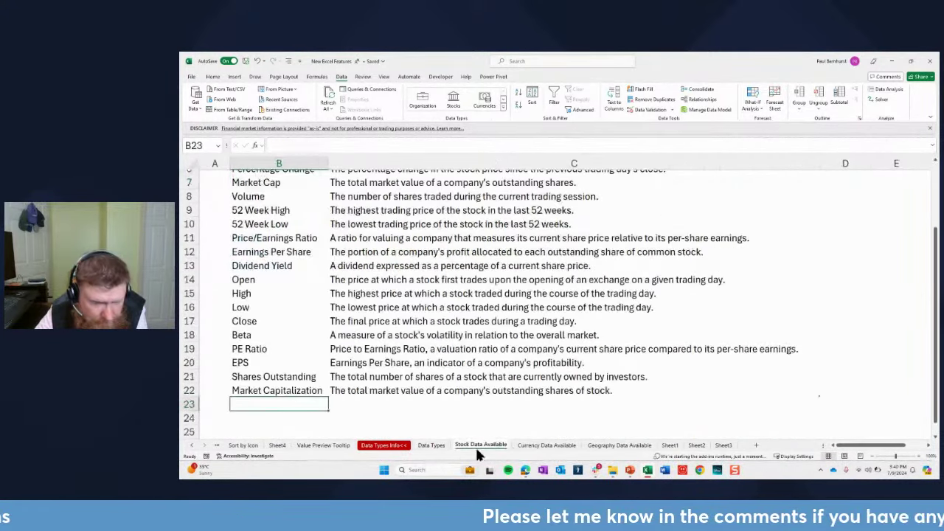
{"action": "left_click", "coordinate": [430, 444]}
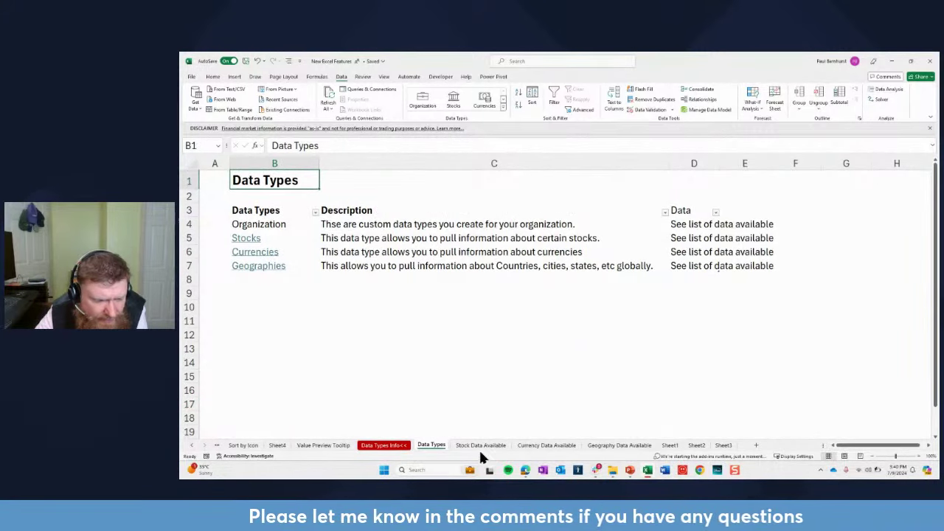
{"action": "left_click", "coordinate": [483, 445]}
{"action": "left_click", "coordinate": [191, 447]}
{"action": "left_click", "coordinate": [191, 447]}
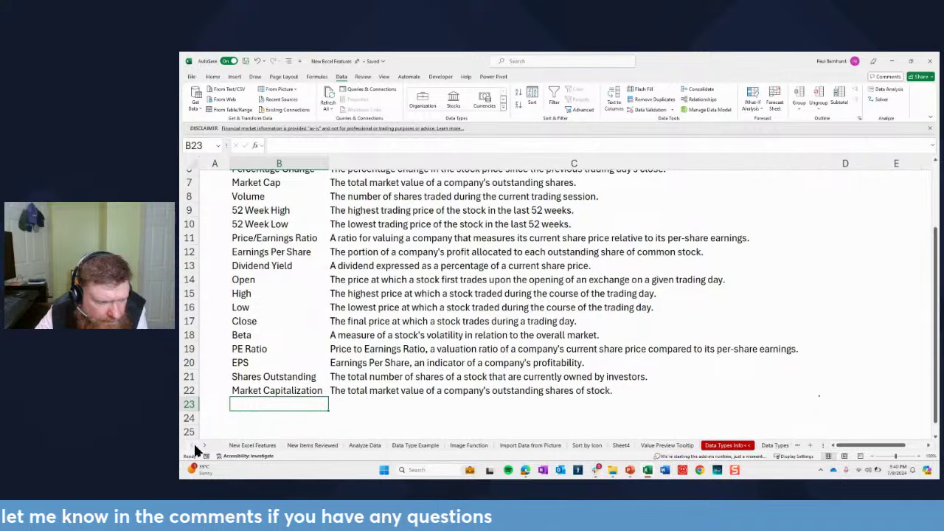
{"action": "left_click", "coordinate": [422, 445]}
{"action": "left_click", "coordinate": [533, 239]}
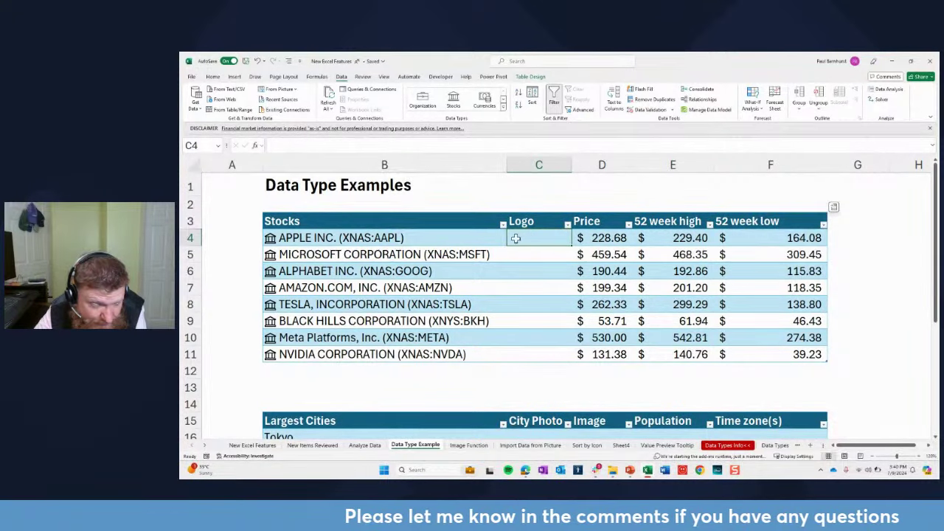
{"action": "type", "text": "="}
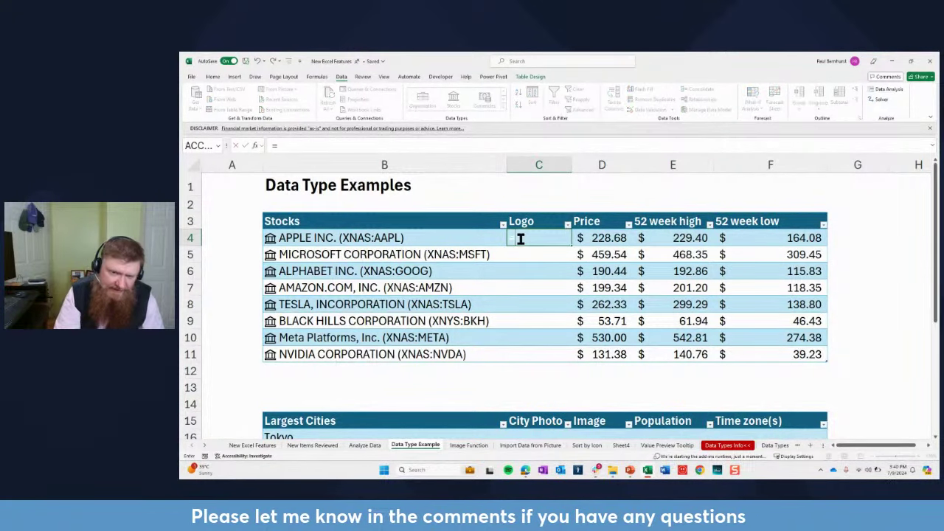
{"action": "type", "text": "image("}
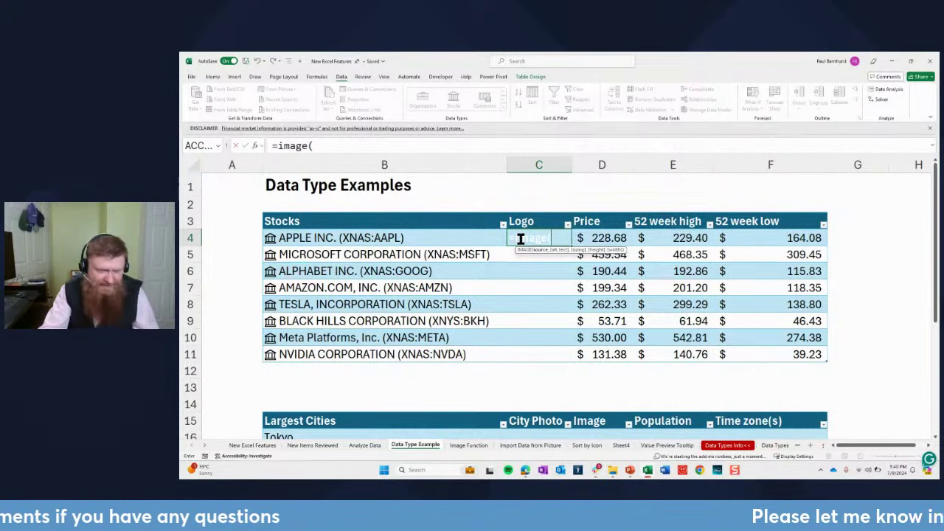
{"action": "key", "text": "Escape"}
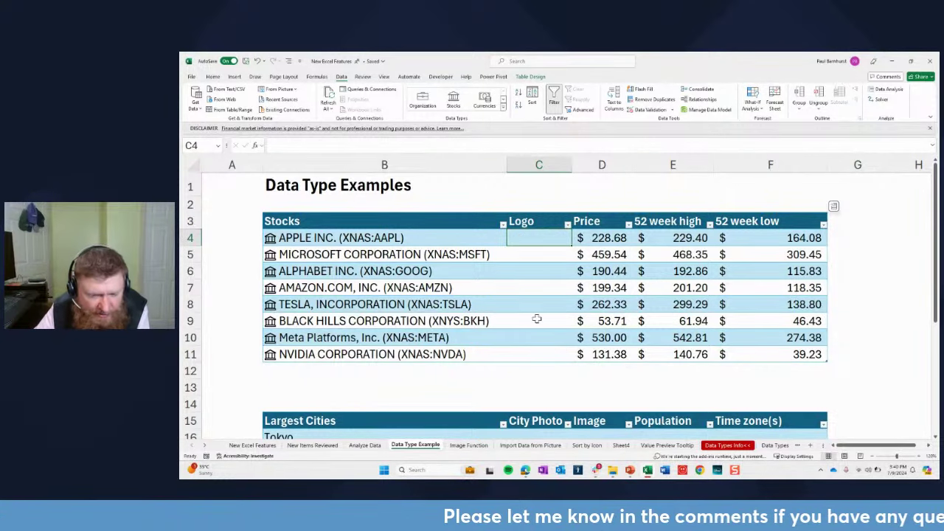
Step: Convert the city names in B16:B25 of the Largest Cities table to the Geography data type
{"action": "scroll", "coordinate": [536, 320], "scroll_direction": "down", "scroll_amount": 2}
{"action": "left_click_drag", "start_coordinate": [298, 339], "coordinate": [290, 385]}
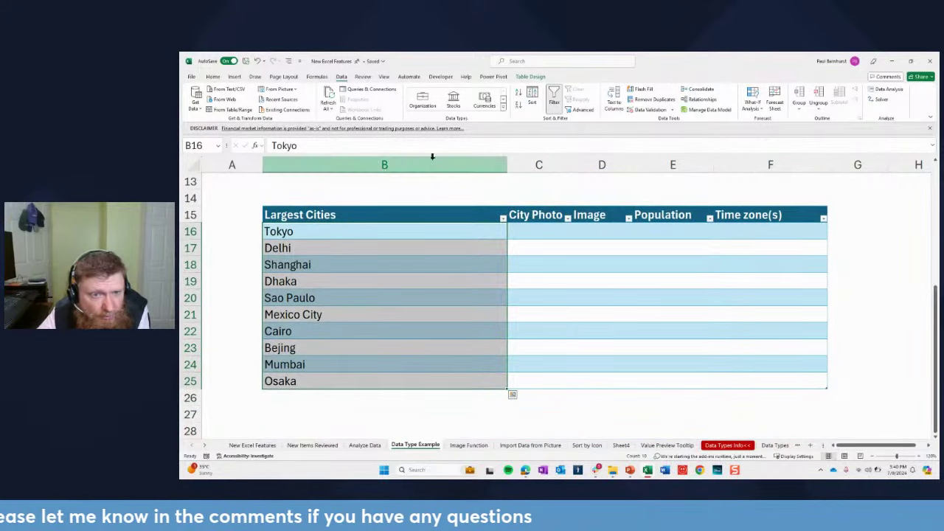
{"action": "left_click", "coordinate": [503, 105]}
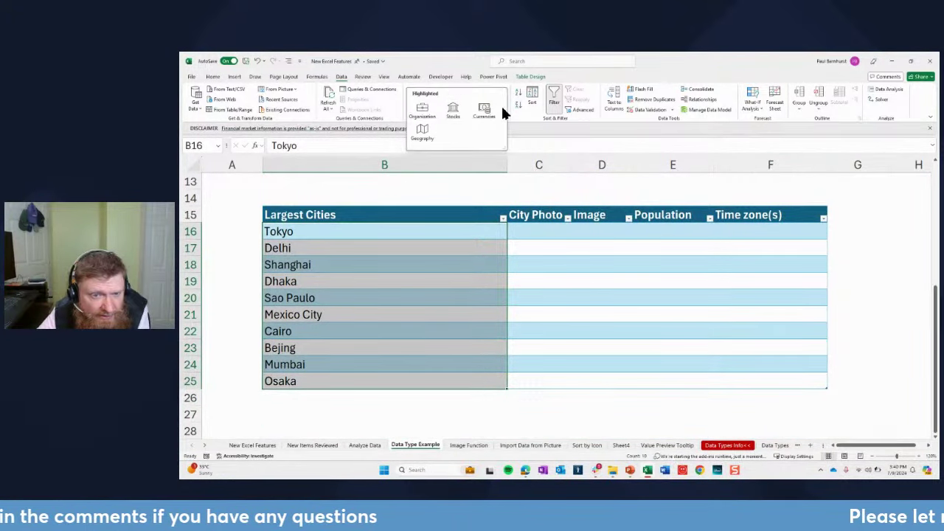
{"action": "left_click", "coordinate": [424, 132]}
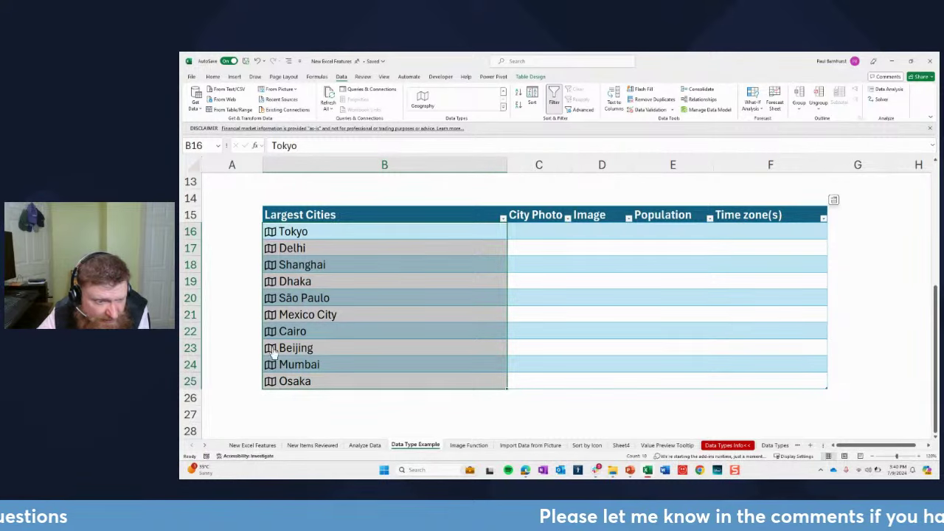
Step: Open Tokyo's data type card, look through its available fields and close it
{"action": "left_click", "coordinate": [270, 233]}
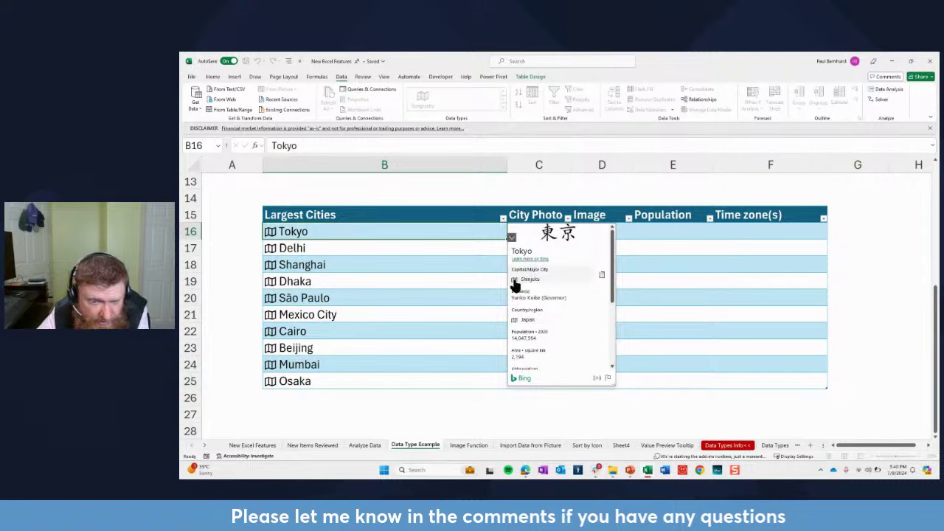
{"action": "scroll", "coordinate": [612, 310], "scroll_direction": "down", "scroll_amount": 5}
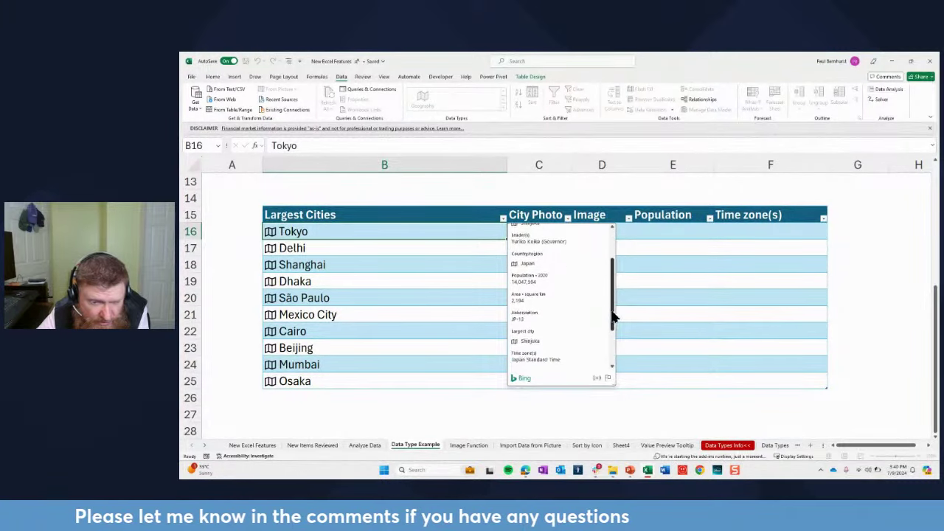
{"action": "scroll", "coordinate": [601, 354], "scroll_direction": "up", "scroll_amount": 5}
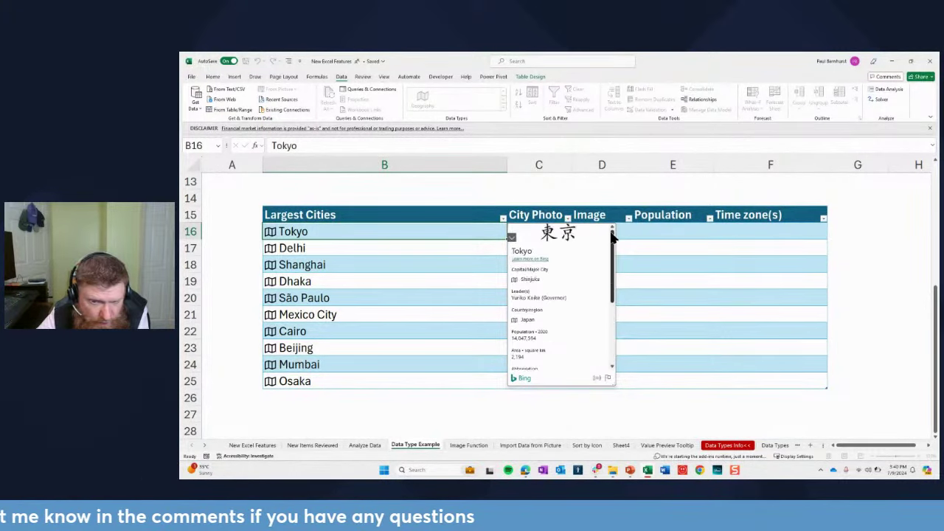
{"action": "key", "text": "Escape"}
Step: Fill the City Photo column of the Largest Cities table with the Image field of each row's city, using =[@[Largest Cities]].Image
{"action": "left_click", "coordinate": [542, 234]}
{"action": "type", "text": "="}
{"action": "key", "text": "Left"}
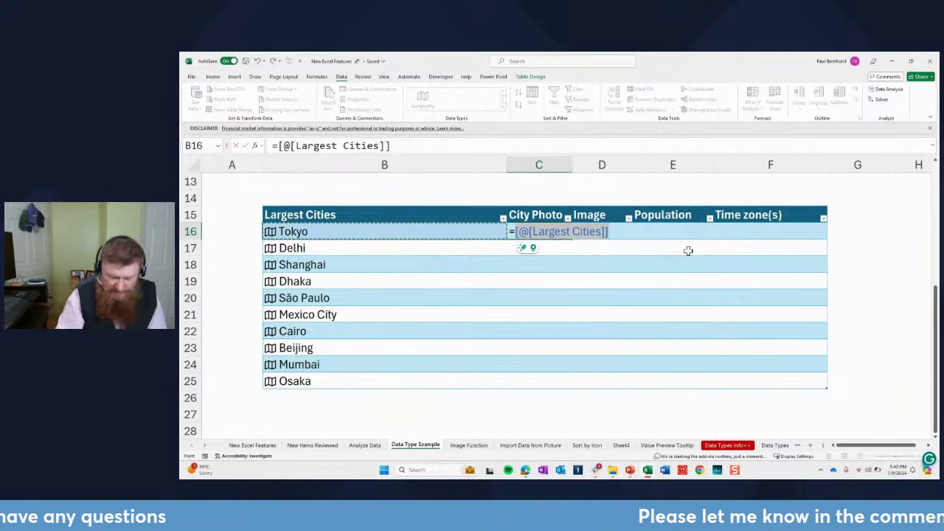
{"action": "type", "text": "."}
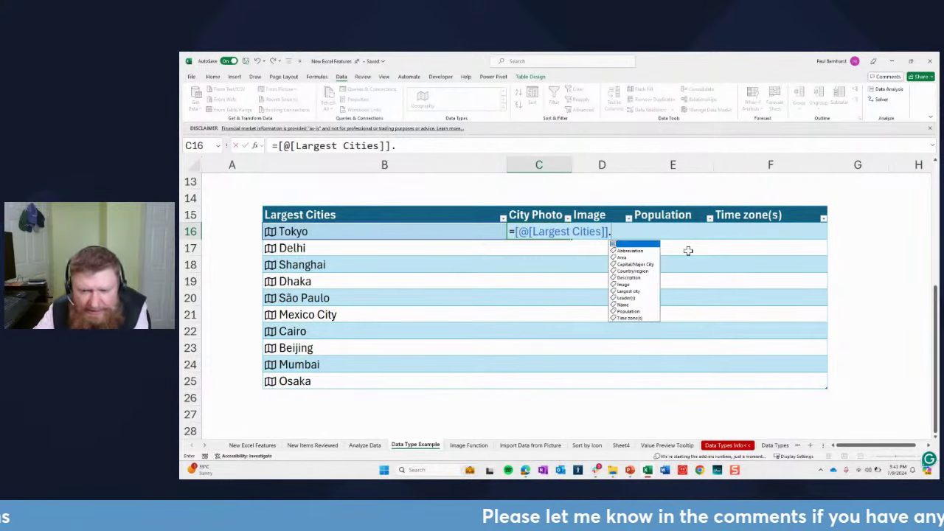
{"action": "left_click", "coordinate": [622, 286]}
{"action": "double_click", "coordinate": [622, 286]}
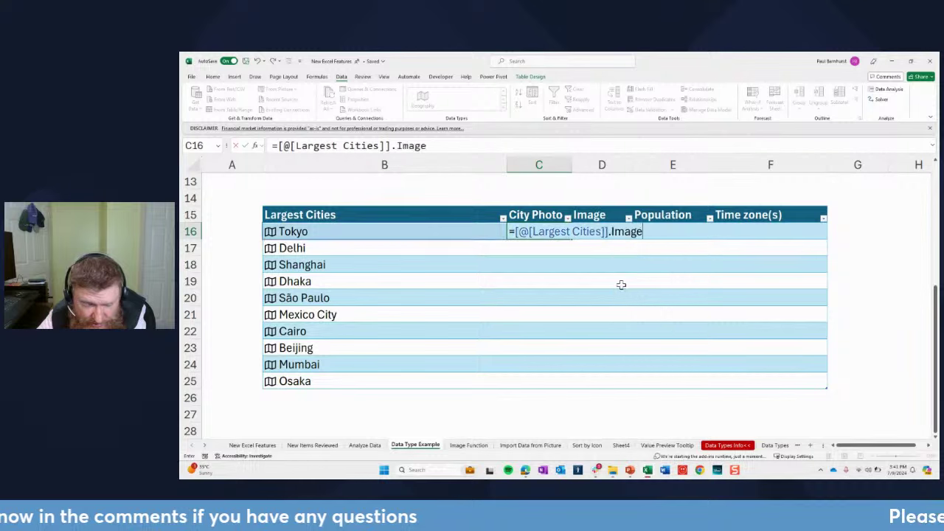
{"action": "key", "text": "ctrl+Return"}
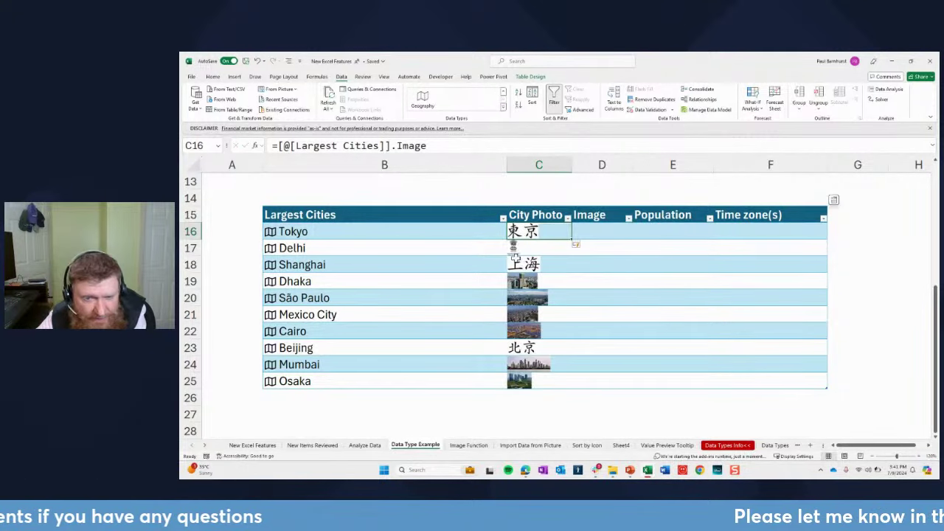
Step: Look through the city images in the City Photo column, row by row, and return to C16
{"action": "key", "text": "Down"}
{"action": "key", "text": "Down"}
{"action": "key", "text": "Down"}
{"action": "key", "text": "Down"}
{"action": "key", "text": "Down"}
{"action": "key", "text": "Down"}
{"action": "key", "text": "Down"}
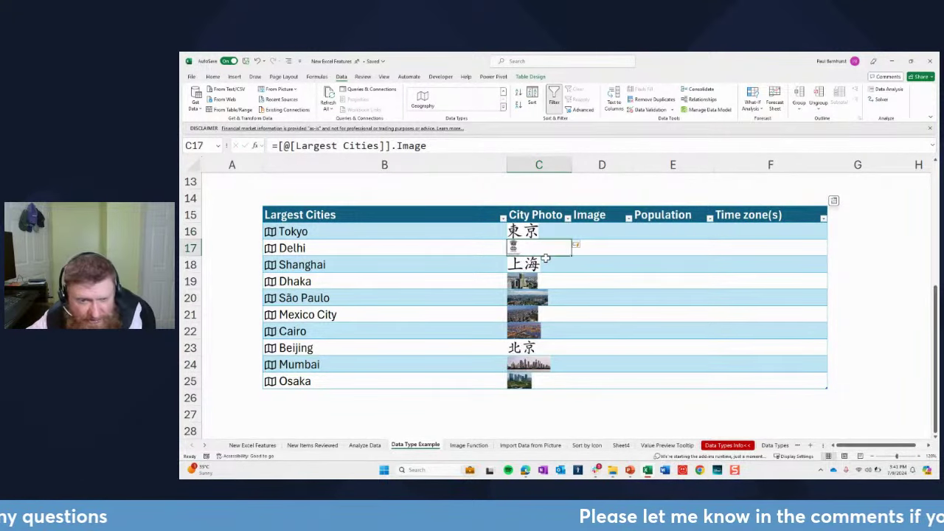
{"action": "key", "text": "Down"}
{"action": "key", "text": "Down"}
{"action": "key", "text": "Up"}
{"action": "key", "text": "Up"}
{"action": "key", "text": "Up"}
{"action": "key", "text": "Up"}
{"action": "key", "text": "Up"}
{"action": "key", "text": "Up"}
{"action": "key", "text": "Up"}
{"action": "key", "text": "Up"}
{"action": "key", "text": "Up"}
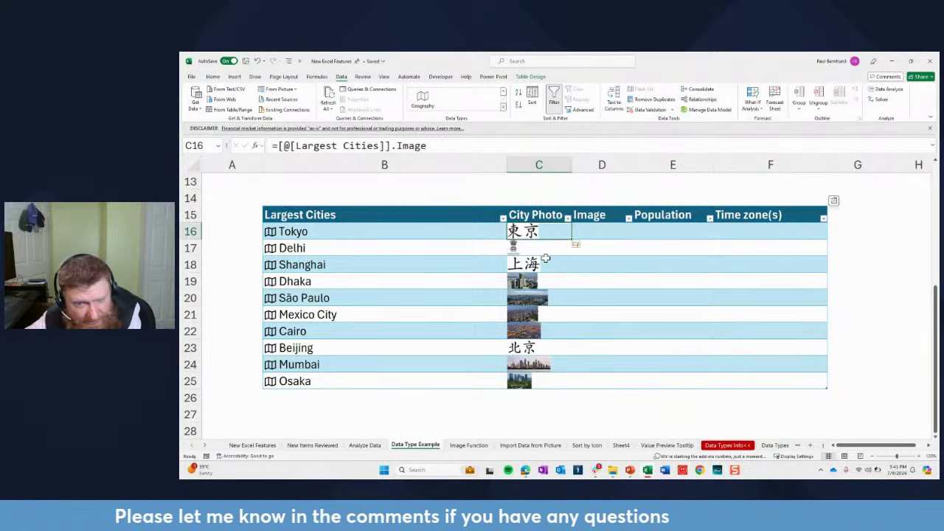
Step: Fill the Population column with each city's population from the data type, using =[@[Largest Cities]].Population
{"action": "key", "text": "Right"}
{"action": "key", "text": "Left"}
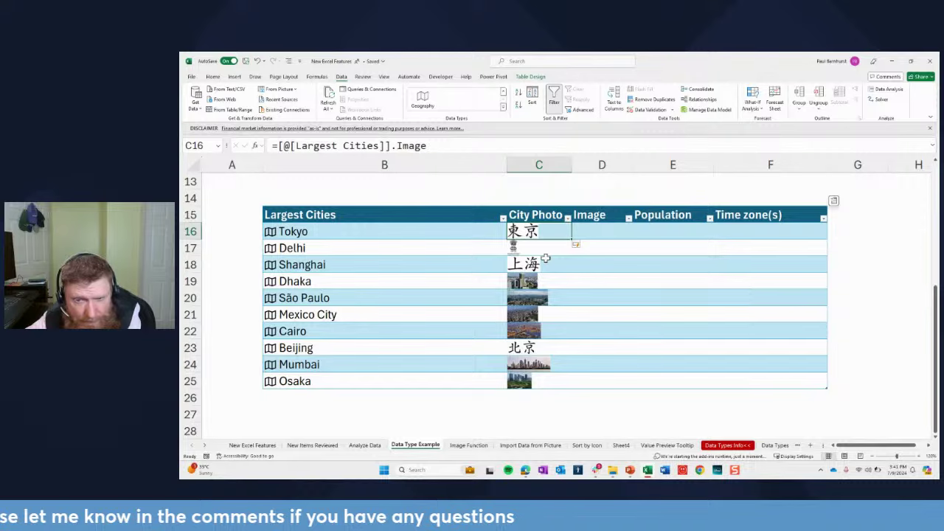
{"action": "key", "text": "Right"}
{"action": "key", "text": "Right"}
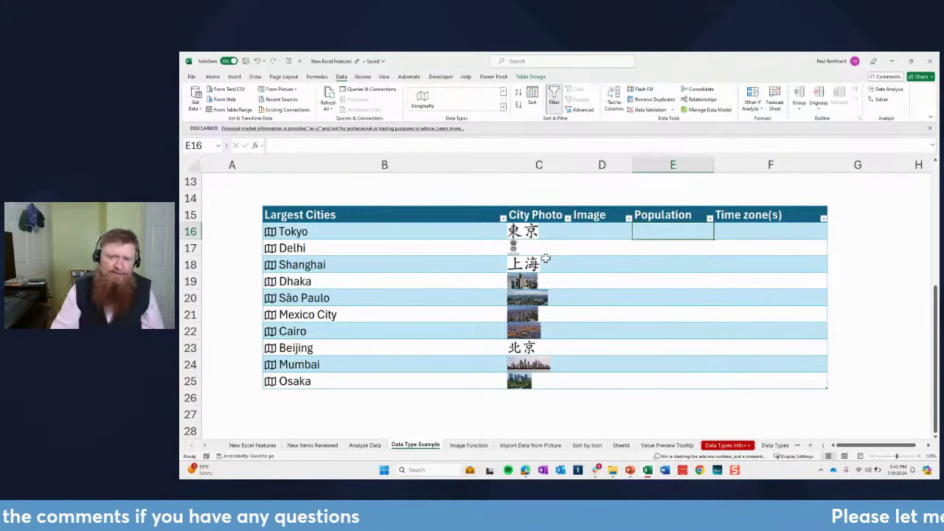
{"action": "type", "text": "="}
{"action": "key", "text": "Left"}
{"action": "key", "text": "Left"}
{"action": "key", "text": "Left"}
{"action": "key", "text": "Left"}
{"action": "key", "text": "Right"}
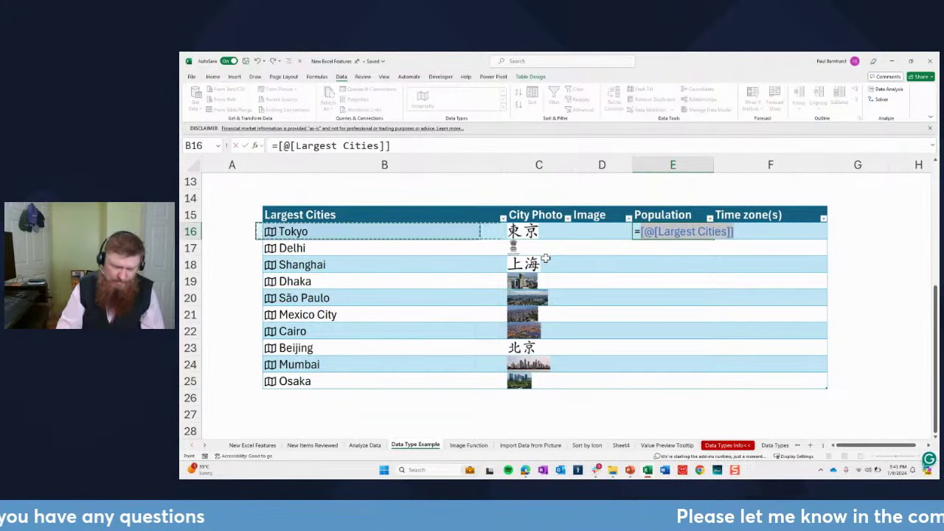
{"action": "type", "text": ".population"}
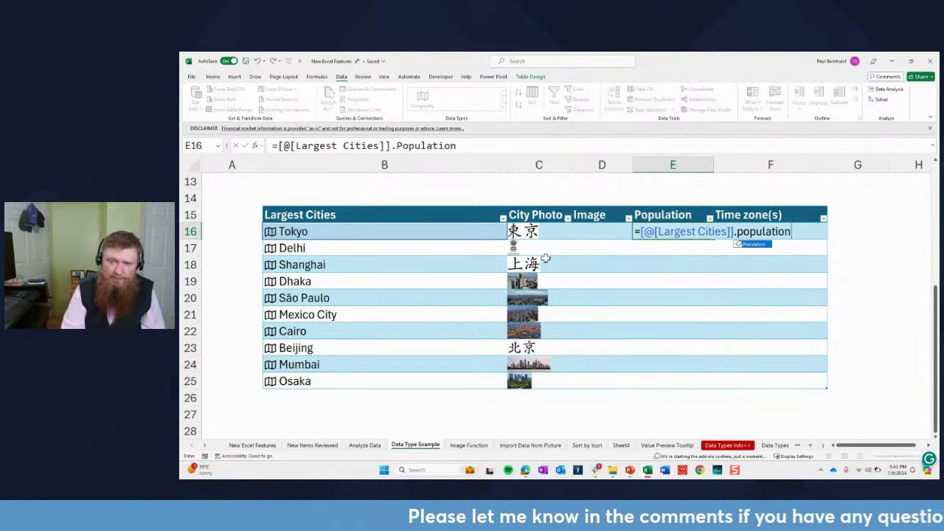
{"action": "key", "text": "ctrl+Return"}
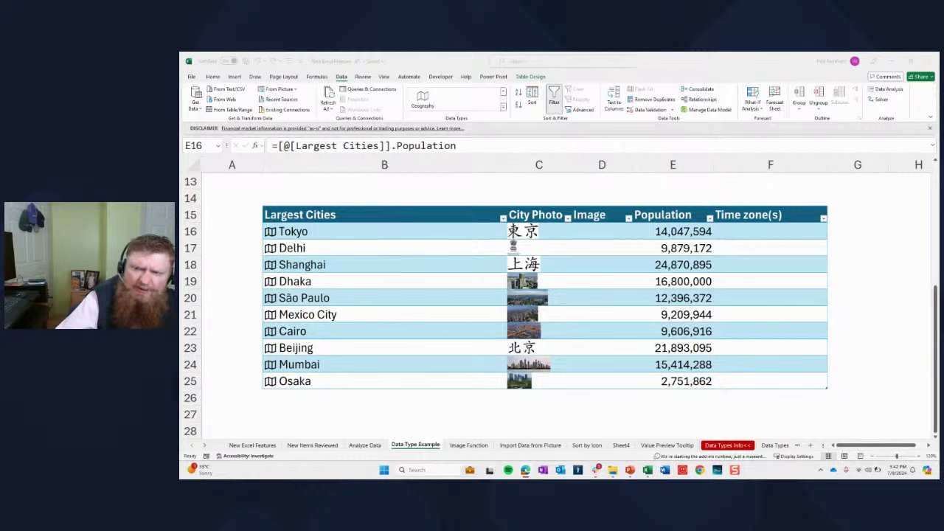
Step: Switch to the Python in Excel workbook and show its Python Example 1 sheet
{"action": "left_click", "coordinate": [921, 60]}
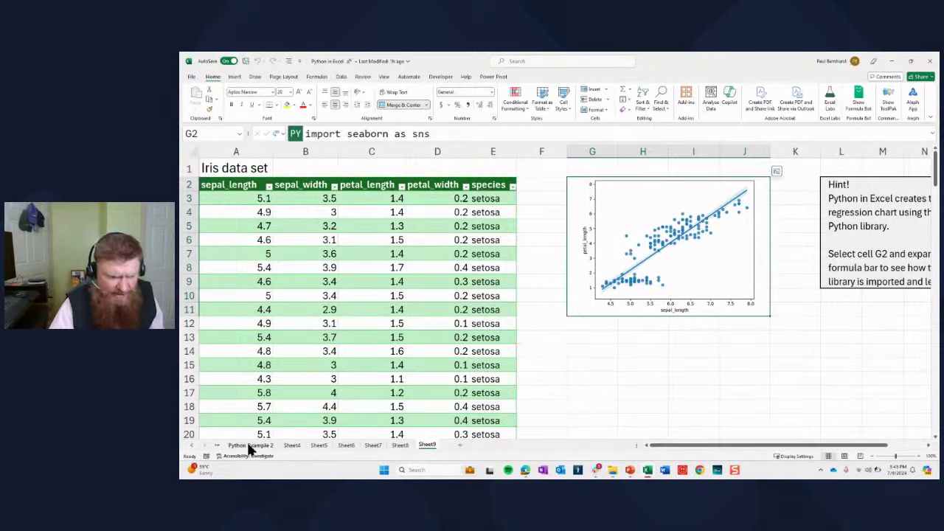
{"action": "left_click", "coordinate": [190, 447]}
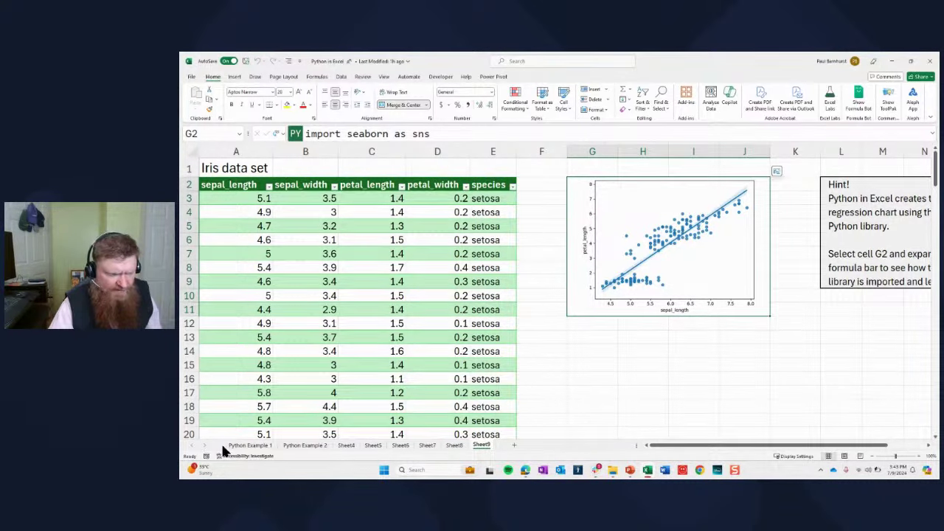
{"action": "left_click", "coordinate": [250, 445]}
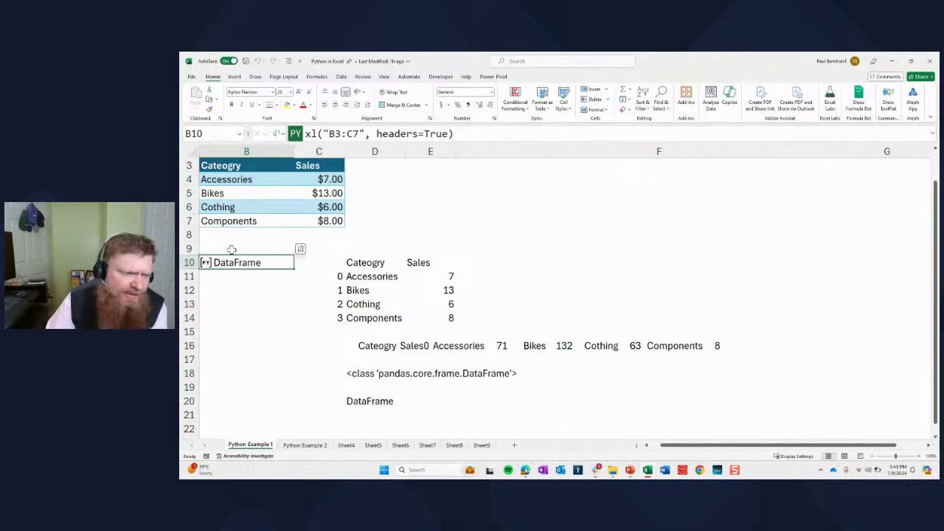
Step: Examine the source table in B3:C7 and the Python formula in B10 that reads it as a DataFrame
{"action": "left_click_drag", "start_coordinate": [219, 166], "coordinate": [333, 216]}
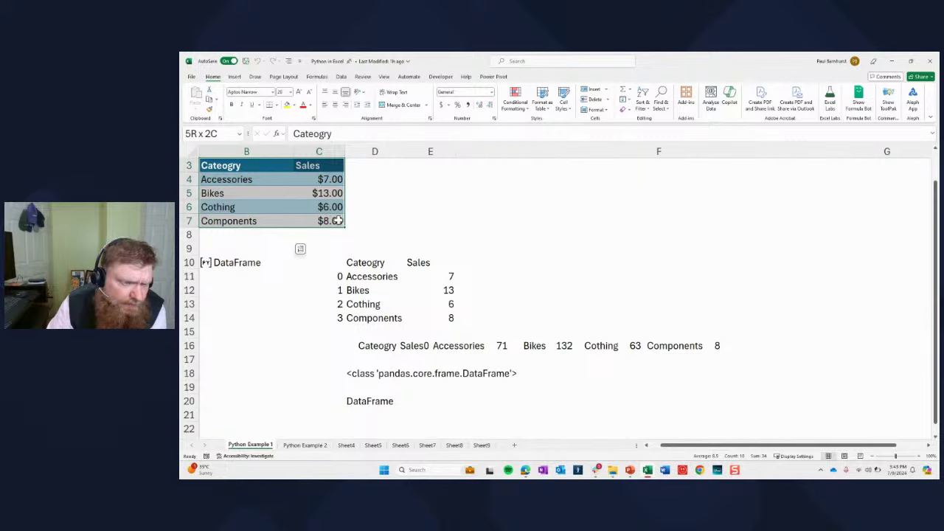
{"action": "scroll", "coordinate": [333, 217], "scroll_direction": "up", "scroll_amount": 1}
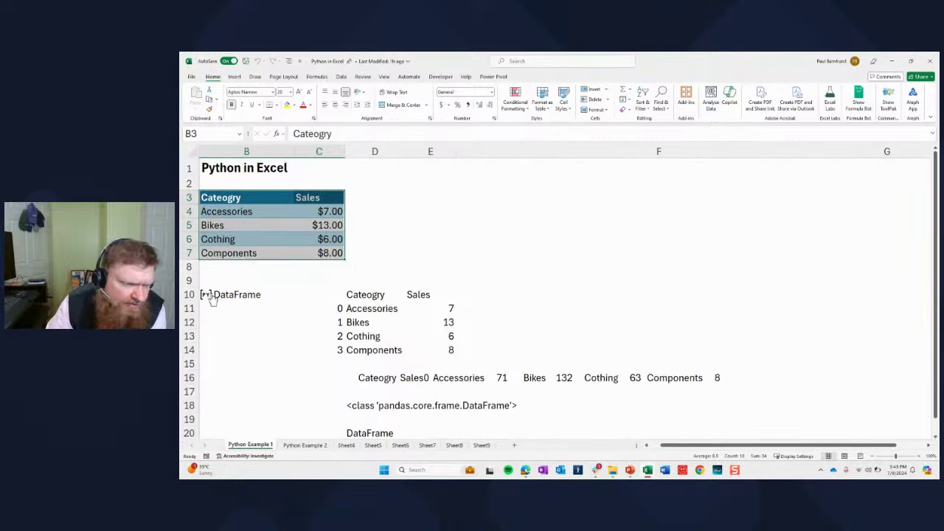
{"action": "left_click", "coordinate": [245, 295]}
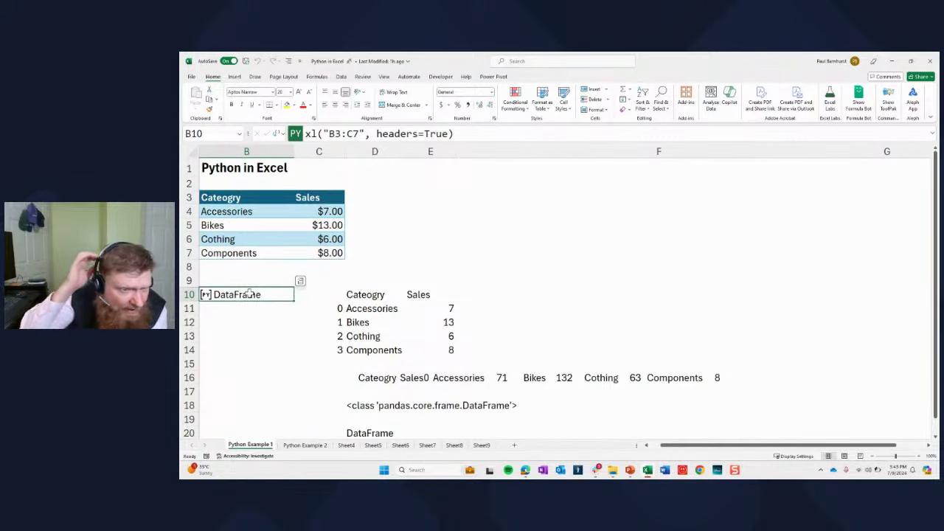
{"action": "left_click", "coordinate": [309, 133]}
{"action": "key", "text": "ctrl+Return"}
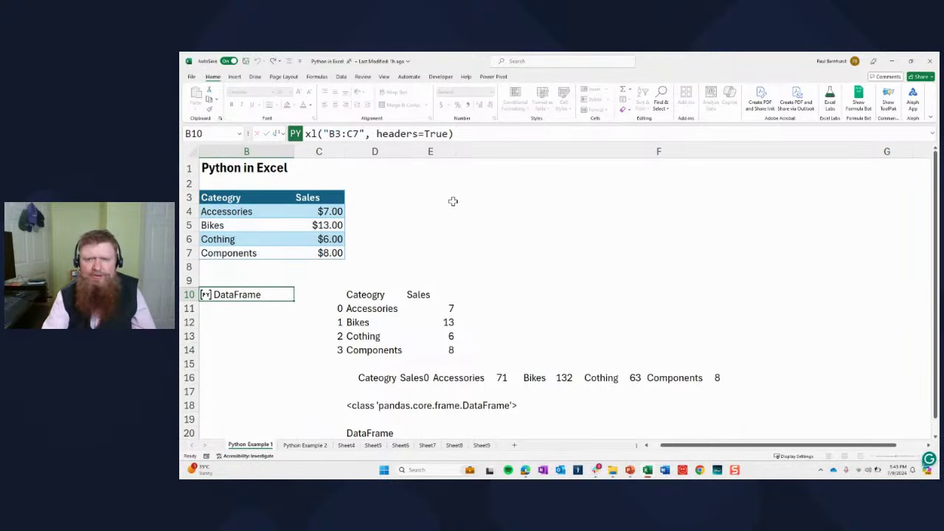
Step: Open the Python initialization settings and widen their pane to read the pre-loaded import statements
{"action": "left_click", "coordinate": [322, 76]}
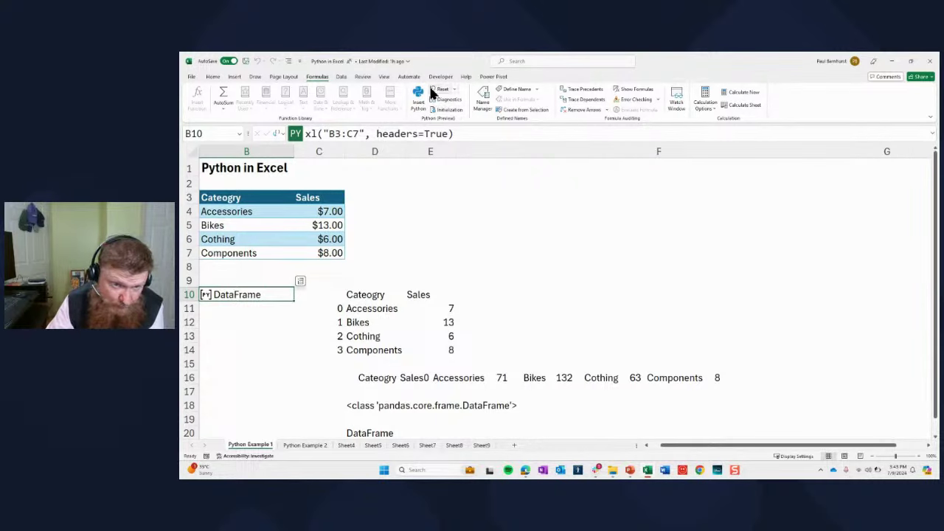
{"action": "left_click", "coordinate": [447, 110]}
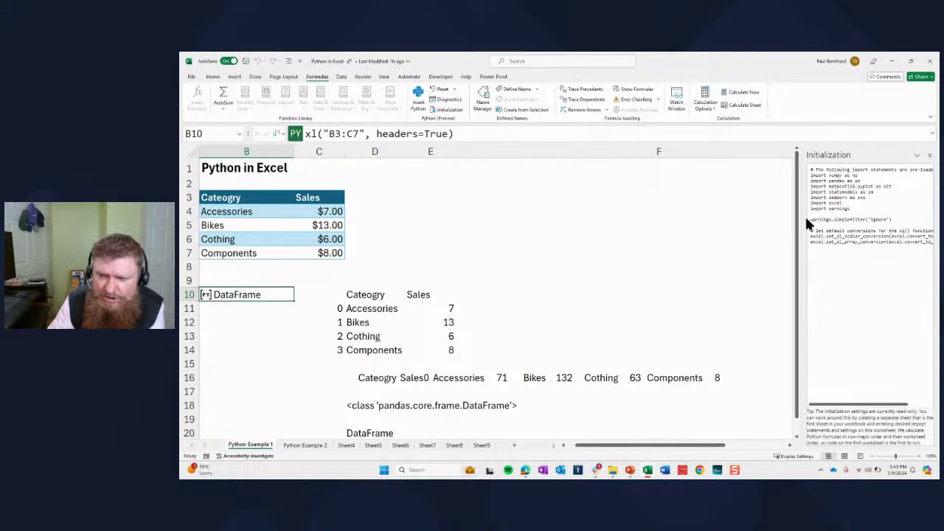
{"action": "left_click_drag", "start_coordinate": [804, 218], "coordinate": [676, 226]}
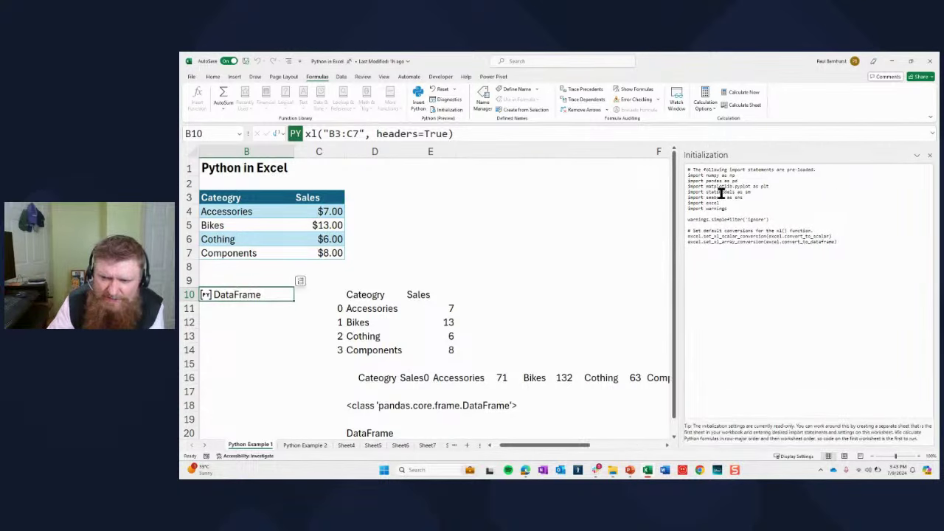
Step: Show the Python diagnostics and filter them to the Python Example 1 sheet
{"action": "left_click", "coordinate": [449, 99]}
{"action": "left_click", "coordinate": [799, 169]}
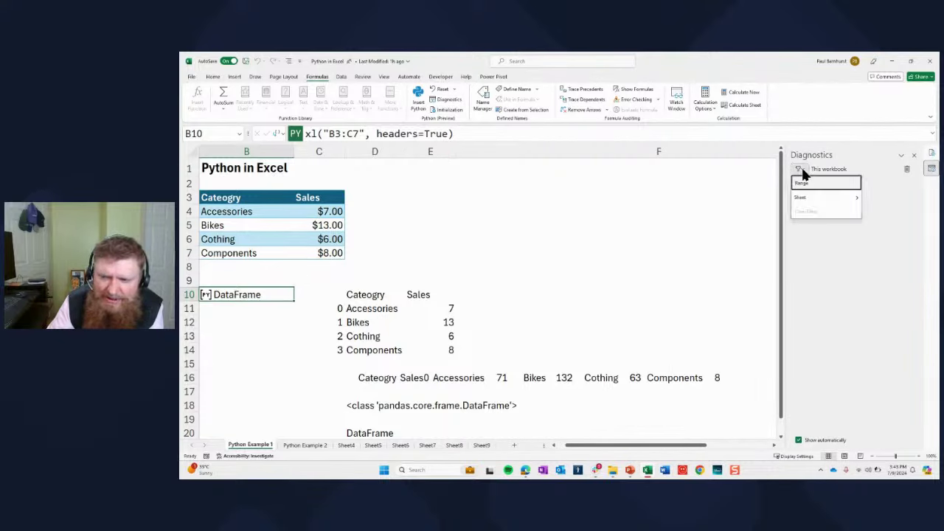
{"action": "mouse_move", "coordinate": [810, 197]}
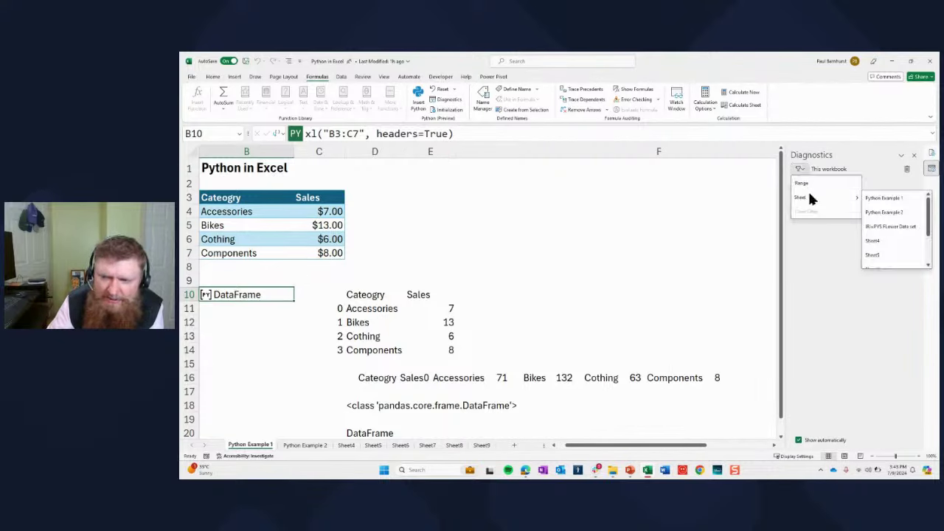
{"action": "left_click", "coordinate": [889, 198]}
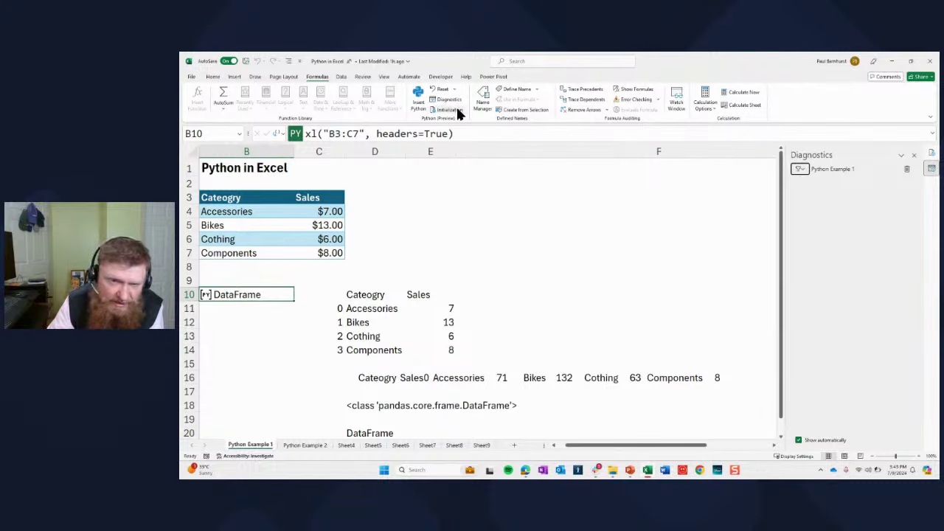
Step: Browse the Python in Excel tour samples down to the linear regression one, and leave B10's formula without editing it
{"action": "left_click", "coordinate": [414, 108]}
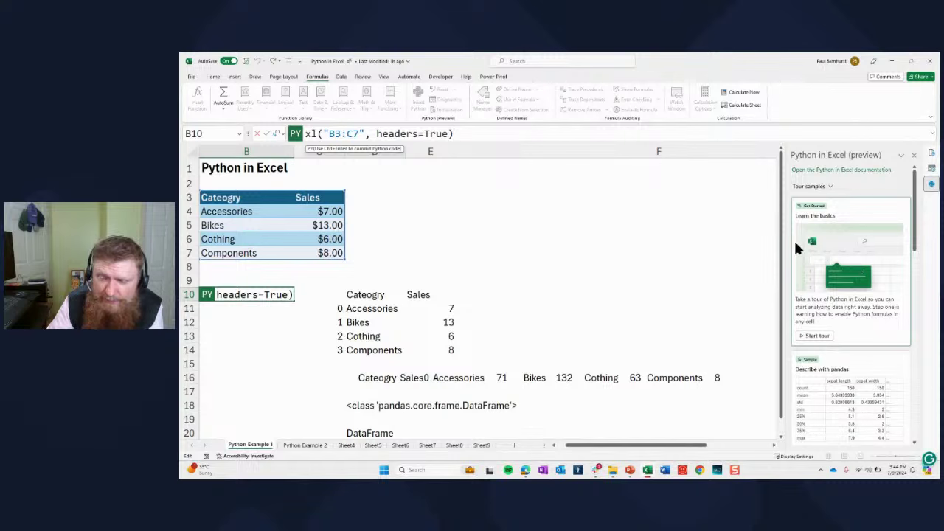
{"action": "left_click_drag", "start_coordinate": [786, 217], "coordinate": [438, 242]}
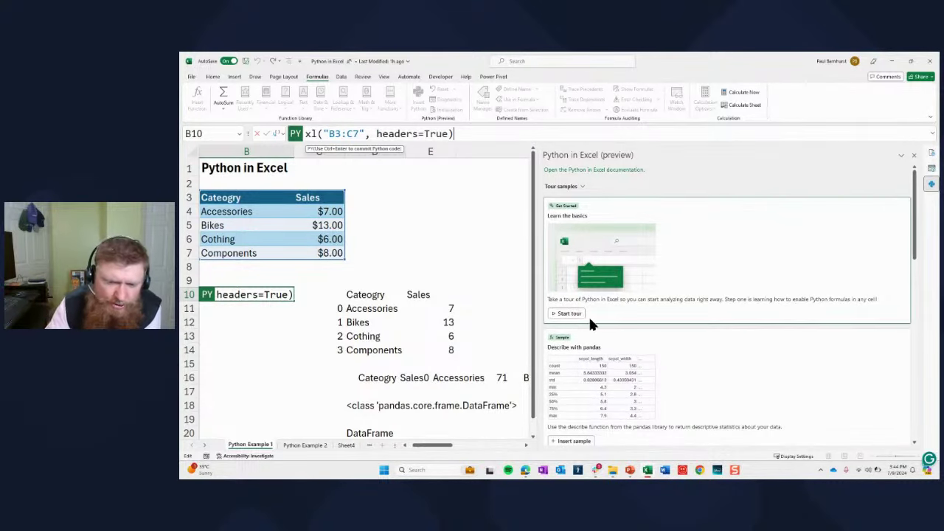
{"action": "scroll", "coordinate": [588, 343], "scroll_direction": "down", "scroll_amount": 2}
{"action": "scroll", "coordinate": [587, 343], "scroll_direction": "down", "scroll_amount": 5}
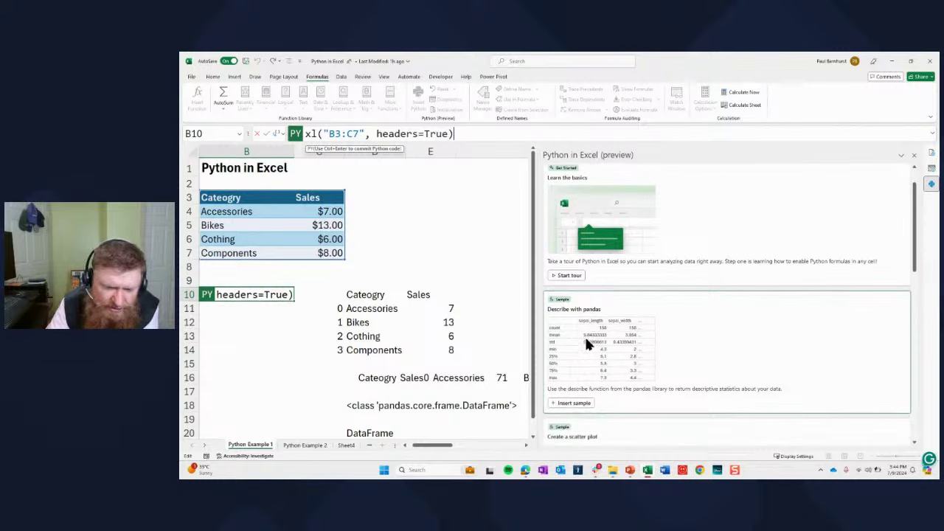
{"action": "scroll", "coordinate": [583, 340], "scroll_direction": "down", "scroll_amount": 6}
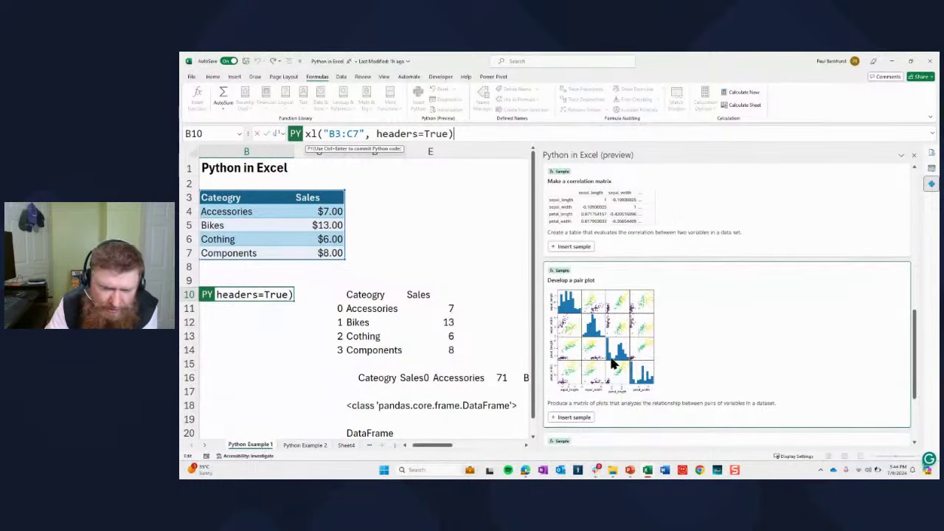
{"action": "scroll", "coordinate": [604, 346], "scroll_direction": "up", "scroll_amount": 2}
{"action": "scroll", "coordinate": [596, 262], "scroll_direction": "up", "scroll_amount": 2}
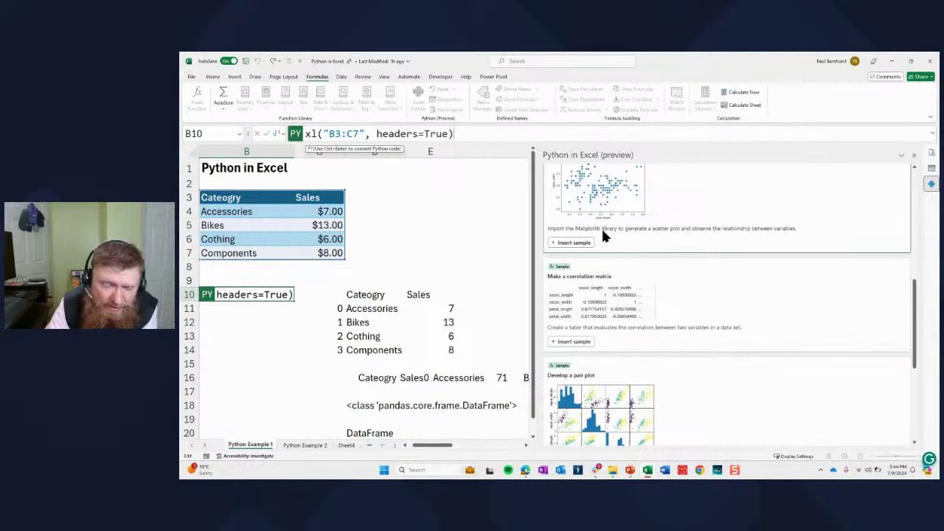
{"action": "scroll", "coordinate": [620, 313], "scroll_direction": "down", "scroll_amount": 2}
{"action": "scroll", "coordinate": [621, 316], "scroll_direction": "up", "scroll_amount": 2}
{"action": "scroll", "coordinate": [622, 319], "scroll_direction": "down", "scroll_amount": 4}
{"action": "scroll", "coordinate": [622, 320], "scroll_direction": "down", "scroll_amount": 4}
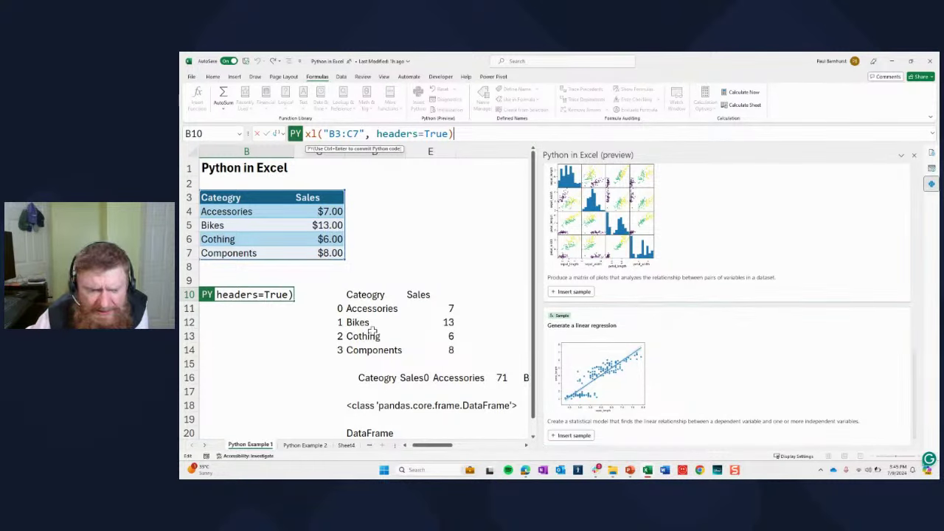
{"action": "left_click", "coordinate": [286, 358]}
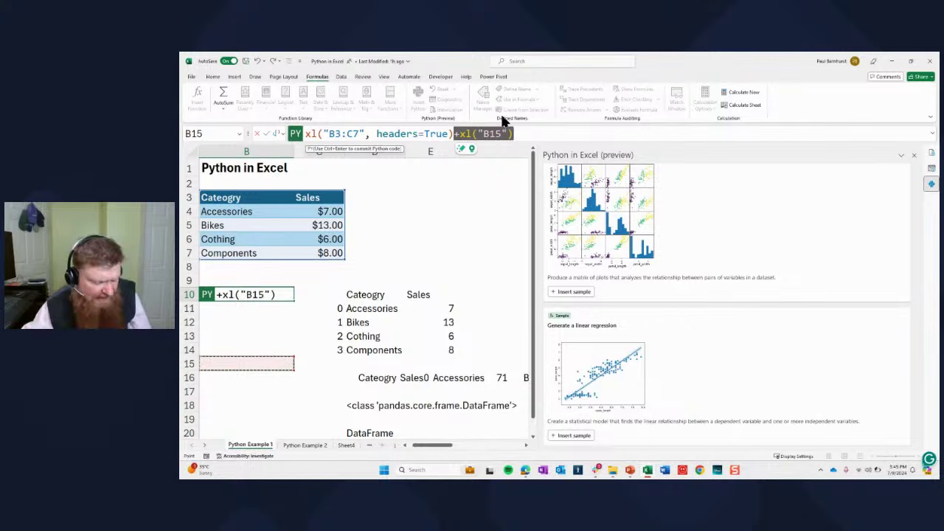
{"action": "key", "text": "Escape"}
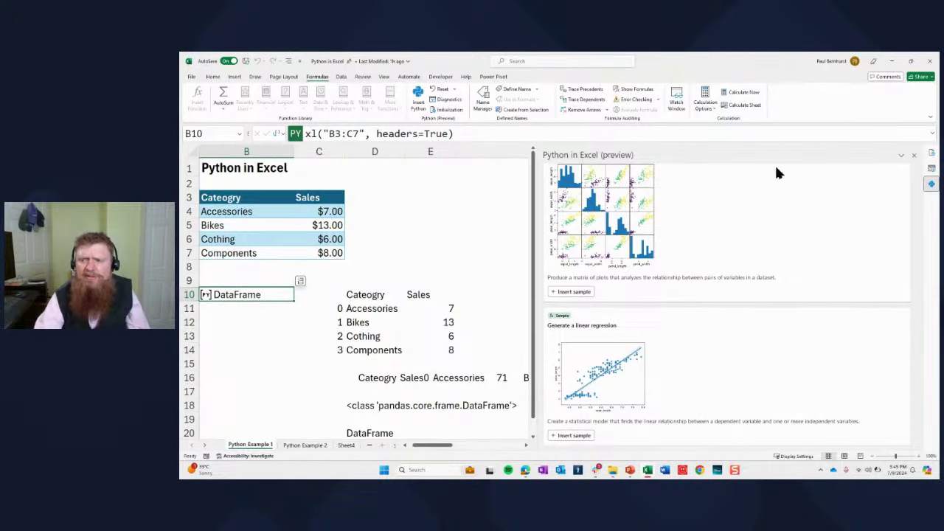
Step: Look through the Python in Excel samples pane and the Diagnostics pane, and leave B10's formula edit without committing it
{"action": "left_click", "coordinate": [914, 156]}
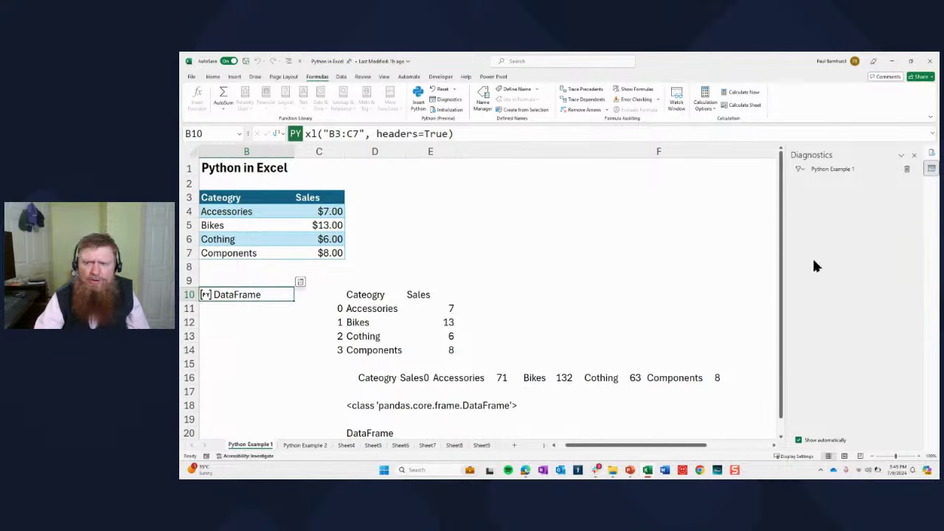
{"action": "left_click", "coordinate": [418, 96]}
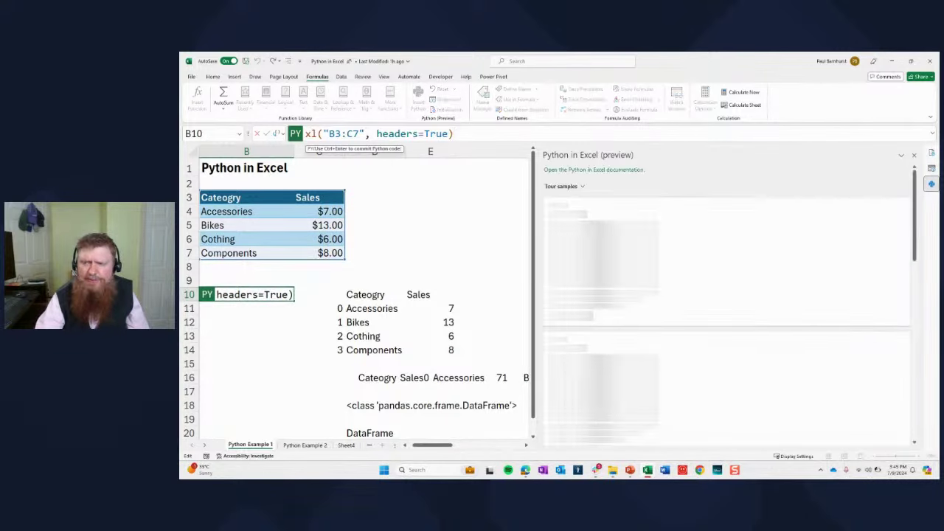
{"action": "left_click", "coordinate": [933, 170]}
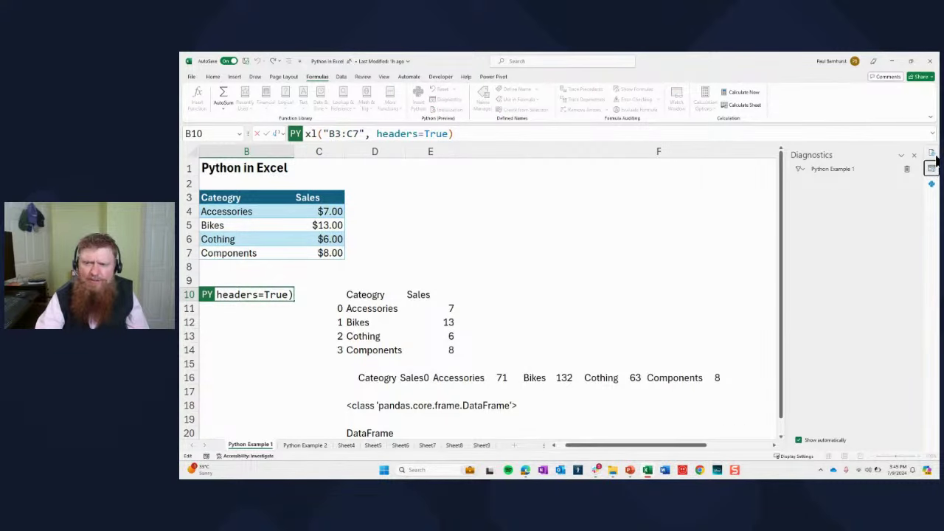
{"action": "left_click", "coordinate": [931, 154]}
{"action": "left_click", "coordinate": [913, 155]}
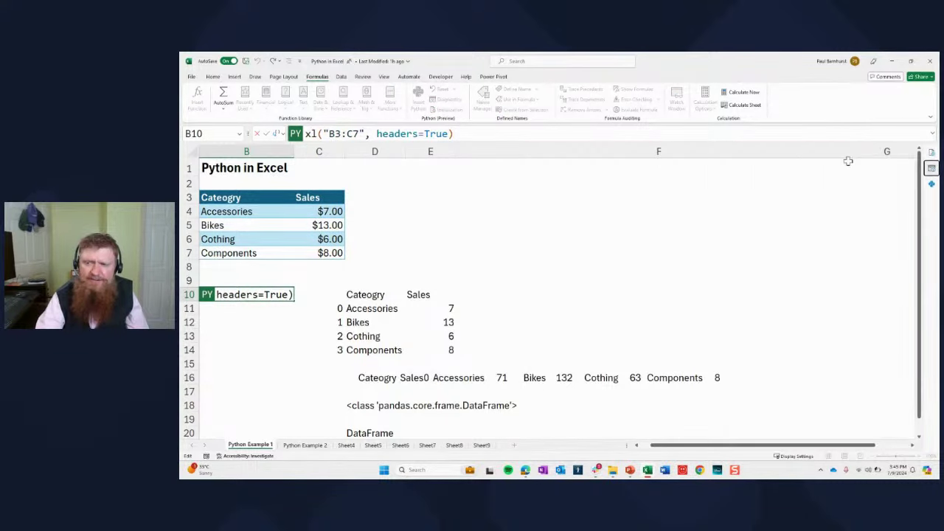
{"action": "left_click", "coordinate": [931, 184]}
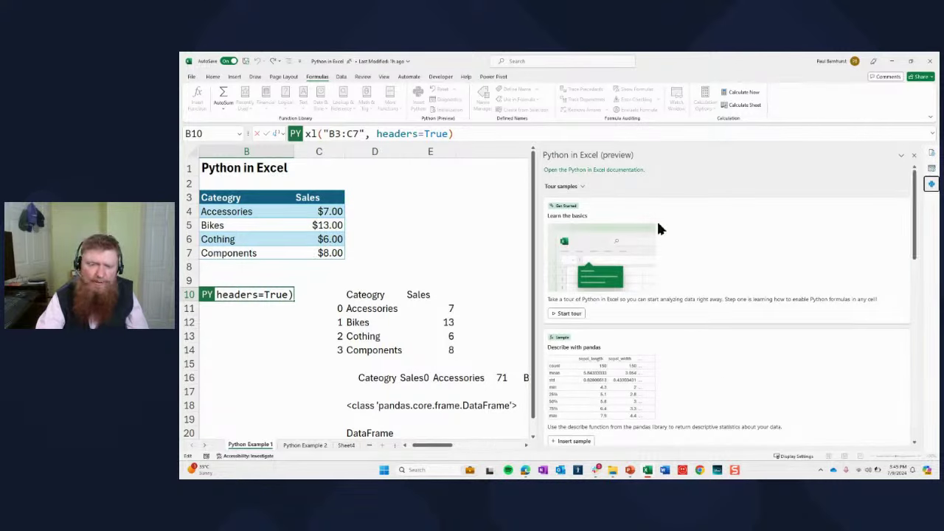
{"action": "left_click", "coordinate": [407, 223]}
{"action": "key", "text": "Escape"}
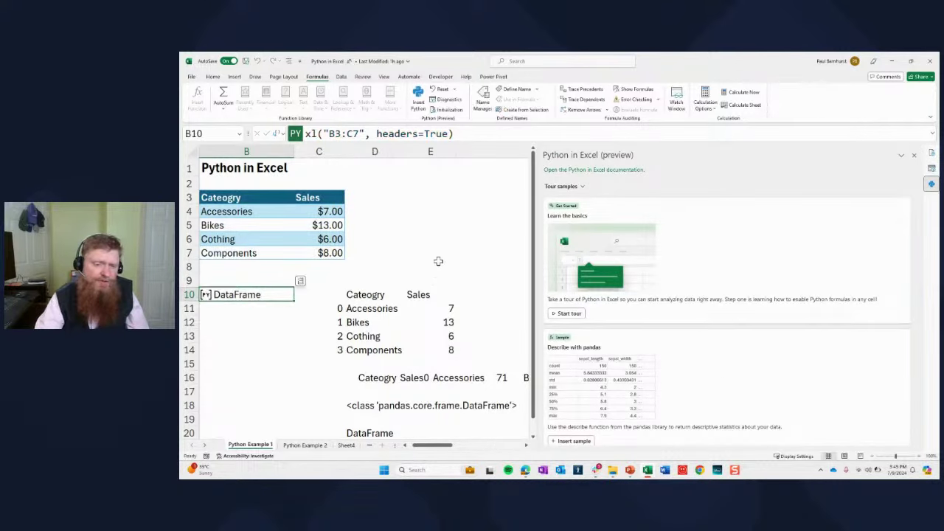
Step: Try starting a Python formula in E3 with =PY, add blank lines to its code, and cancel the entry
{"action": "left_click", "coordinate": [432, 196]}
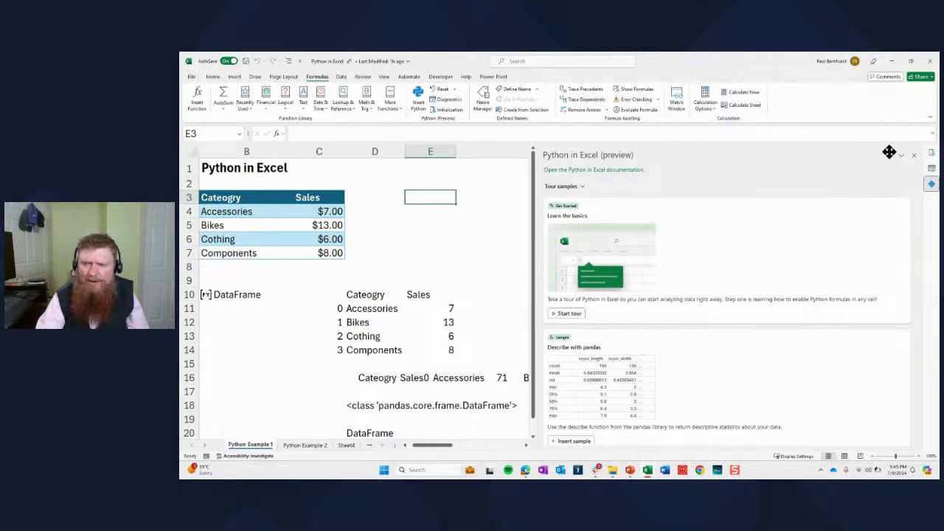
{"action": "left_click", "coordinate": [914, 155]}
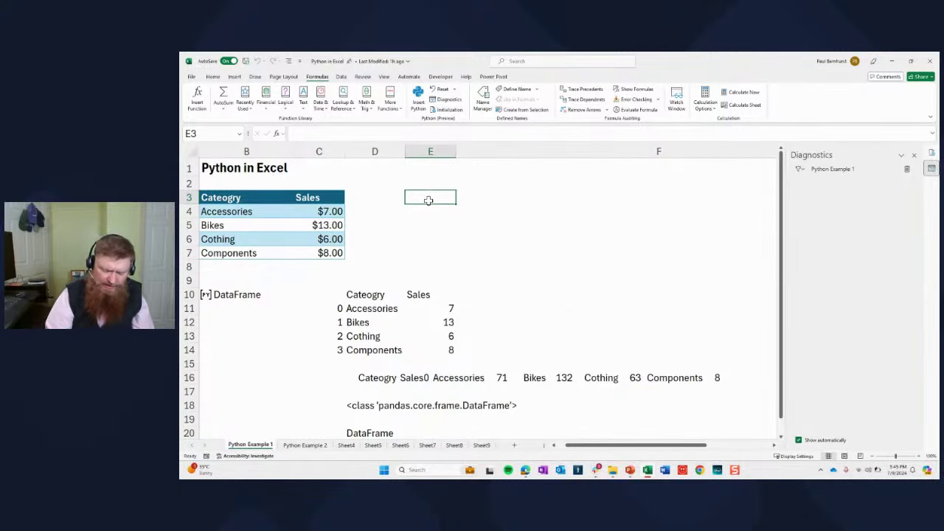
{"action": "type", "text": "=PY"}
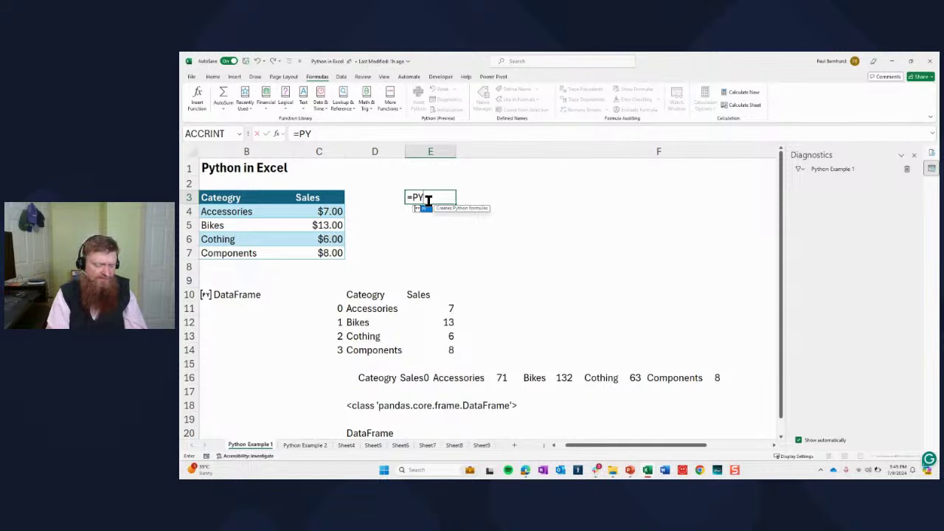
{"action": "key", "text": "Tab"}
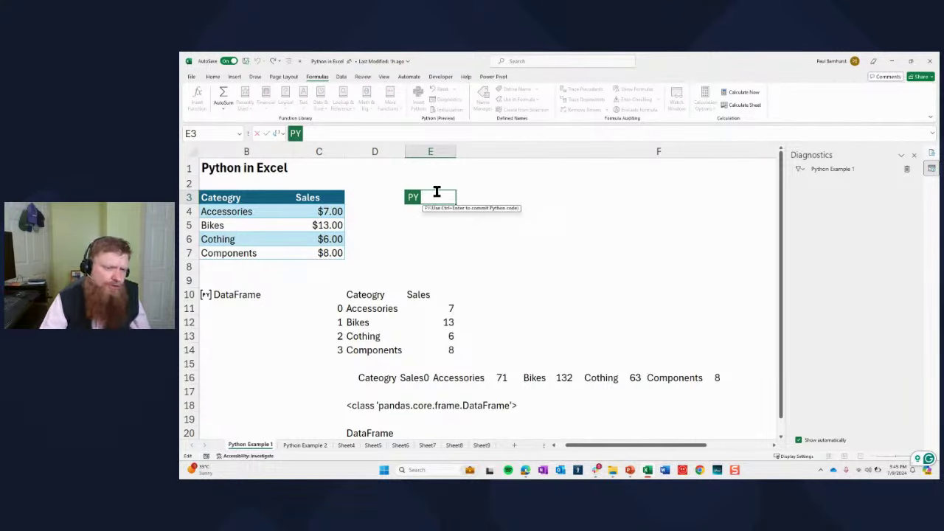
{"action": "left_click", "coordinate": [307, 134]}
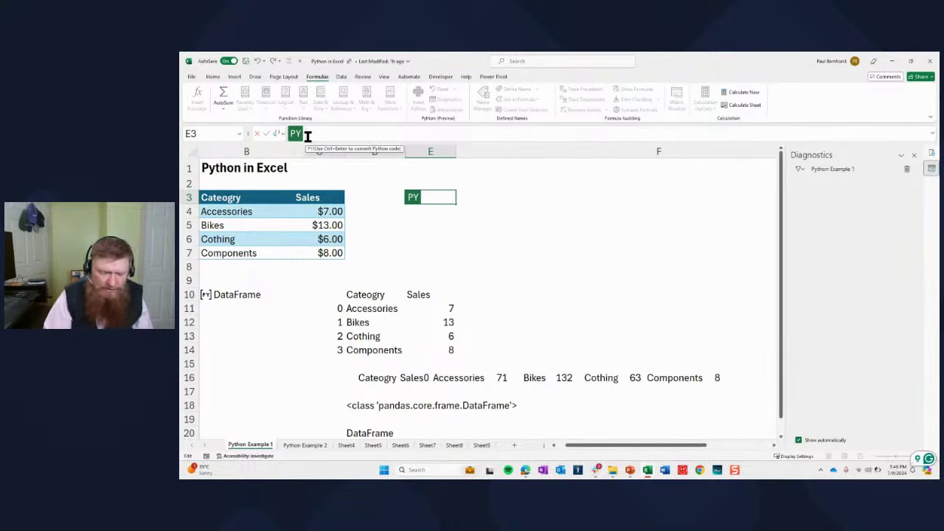
{"action": "key", "text": "Return"}
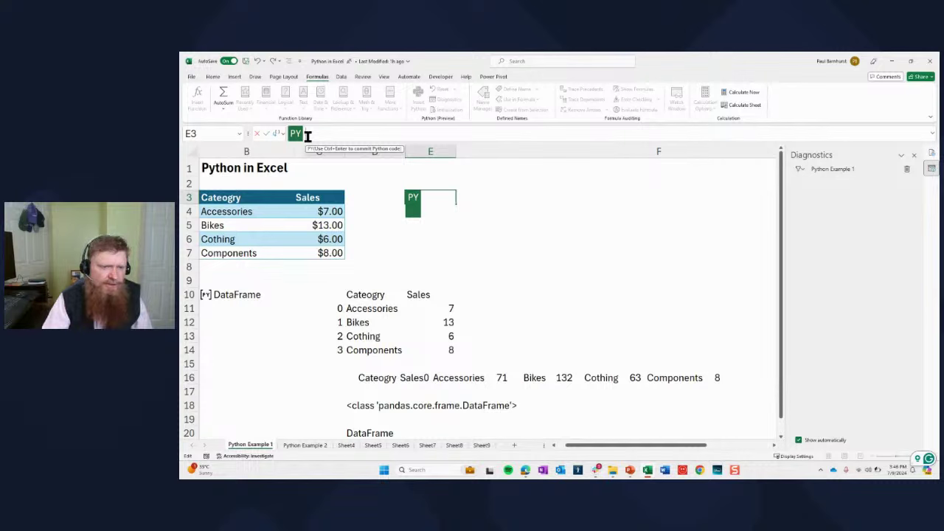
{"action": "key", "text": "Return"}
{"action": "key", "text": "Return"}
{"action": "key", "text": "Return"}
{"action": "key", "text": "Return"}
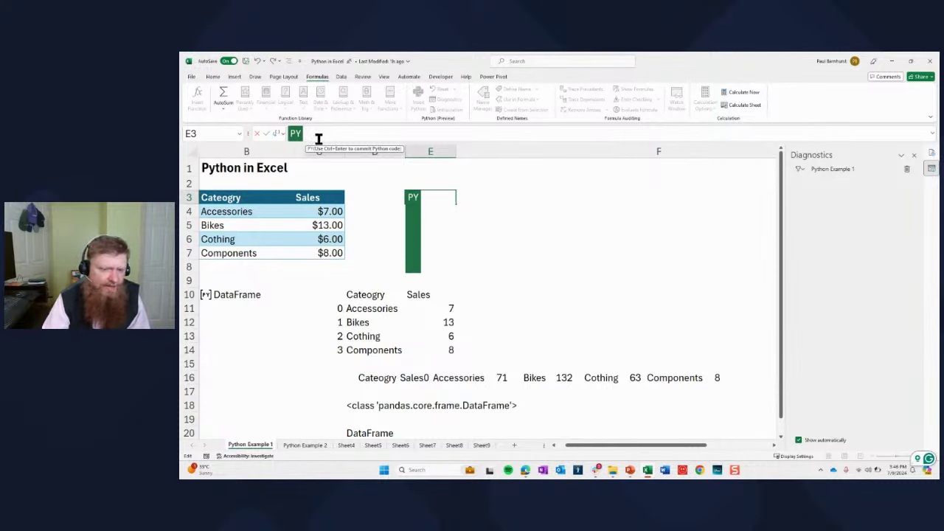
{"action": "key", "text": "Return"}
{"action": "key", "text": "Return"}
{"action": "key", "text": "Return"}
{"action": "key", "text": "Return"}
{"action": "key", "text": "Return"}
{"action": "key", "text": "Return"}
{"action": "key", "text": "Return"}
{"action": "key", "text": "Return"}
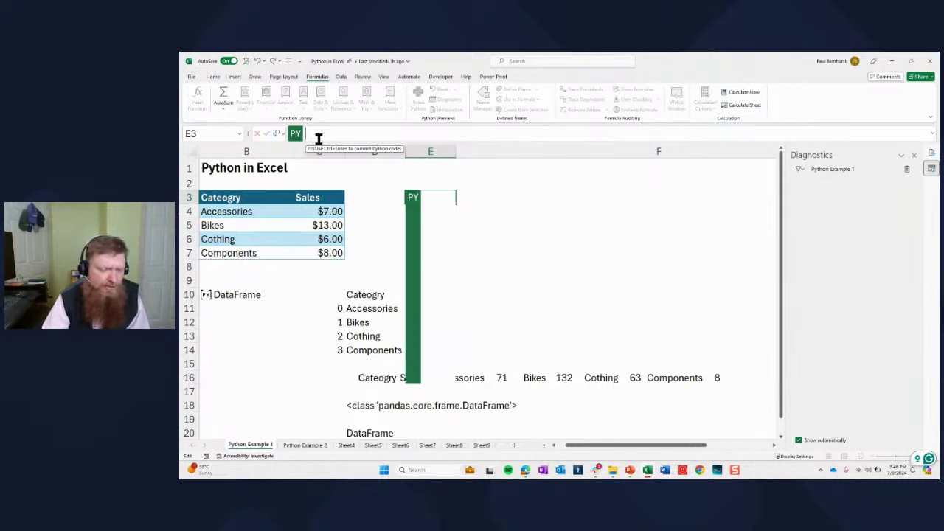
{"action": "key", "text": "Return"}
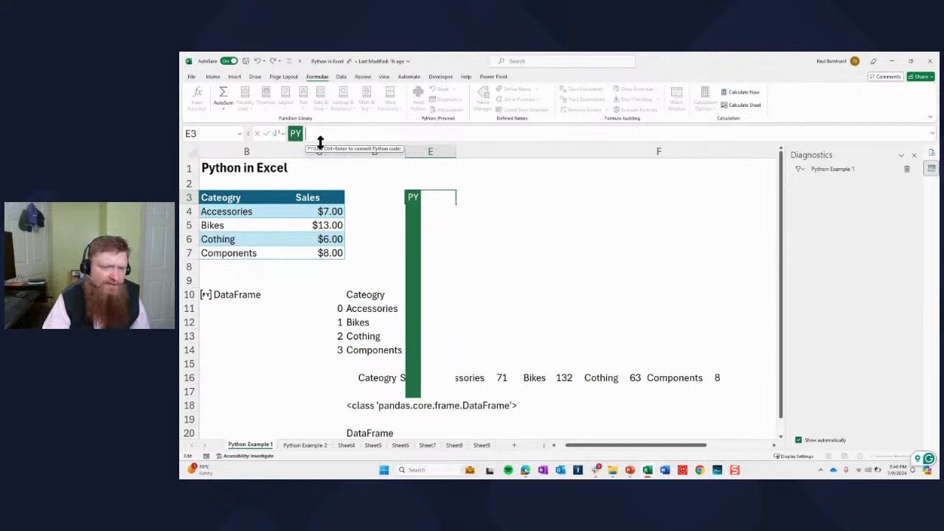
{"action": "key", "text": "Escape"}
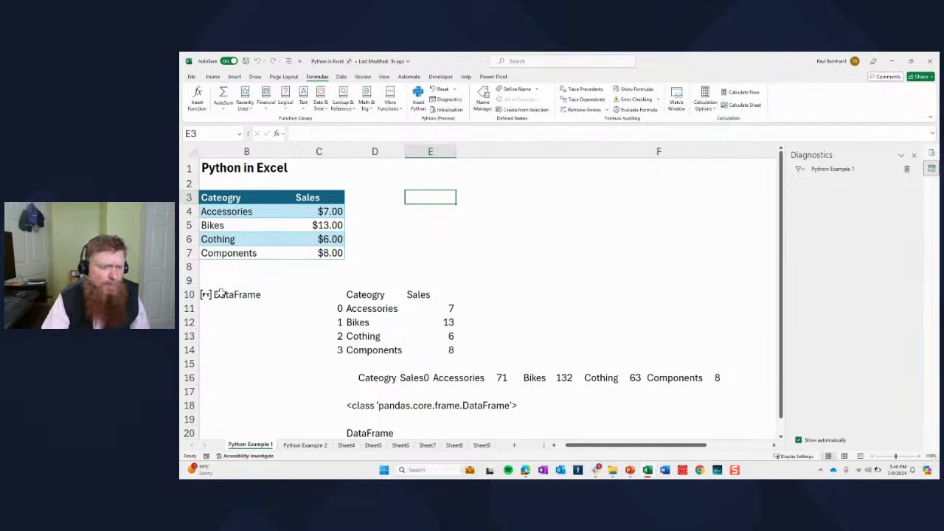
Step: Inspect the source range referenced by the Python formula in B10
{"action": "left_click", "coordinate": [208, 295]}
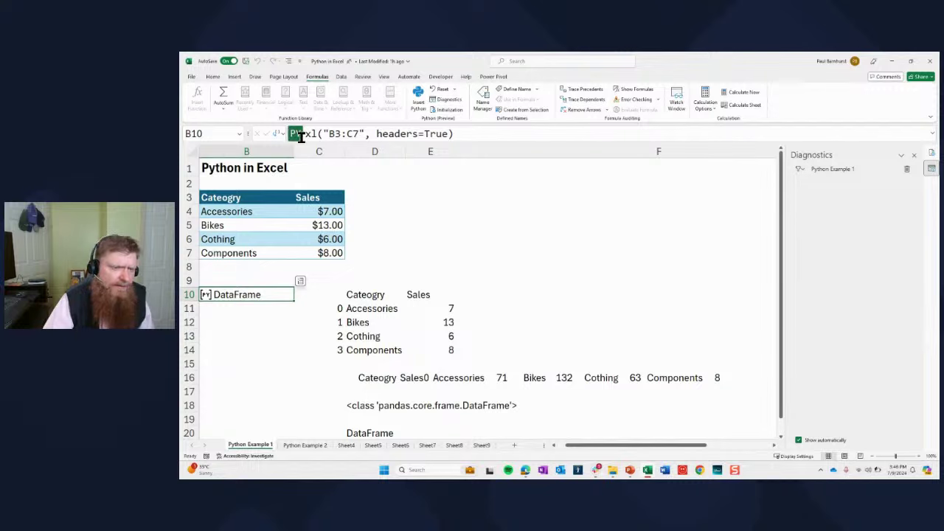
{"action": "left_click", "coordinate": [332, 134]}
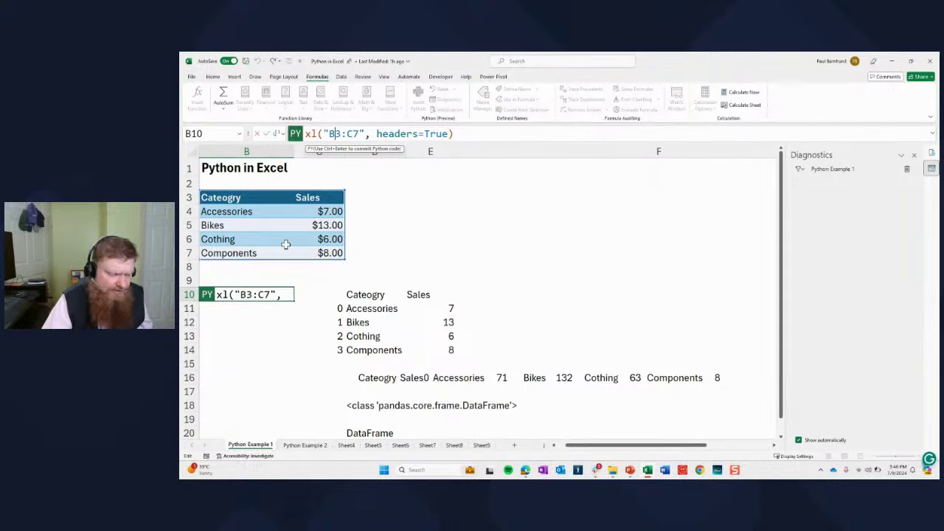
{"action": "key", "text": "ctrl+Return"}
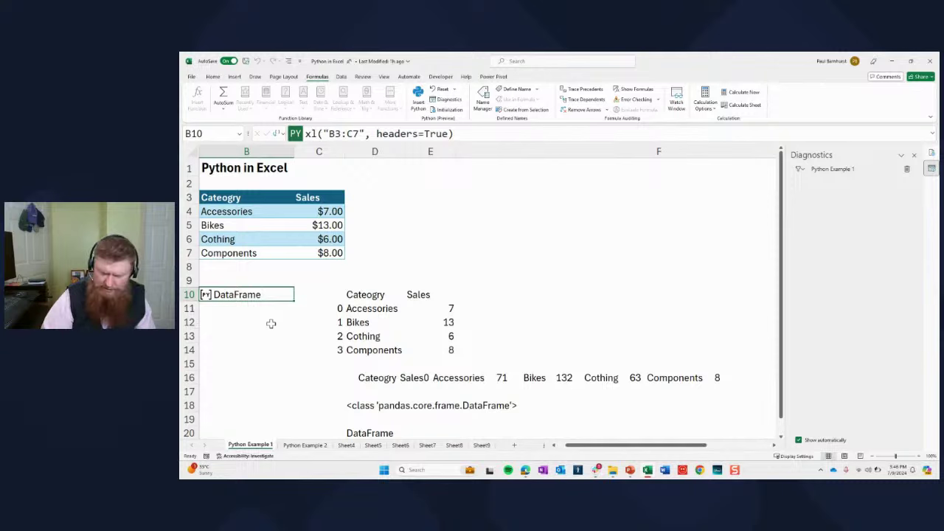
Step: Clear B10 and re-enter it as a Python formula reading the source table: xl("B3:C7", headers=True)
{"action": "key", "text": "Delete"}
{"action": "type", "text": "=PY"}
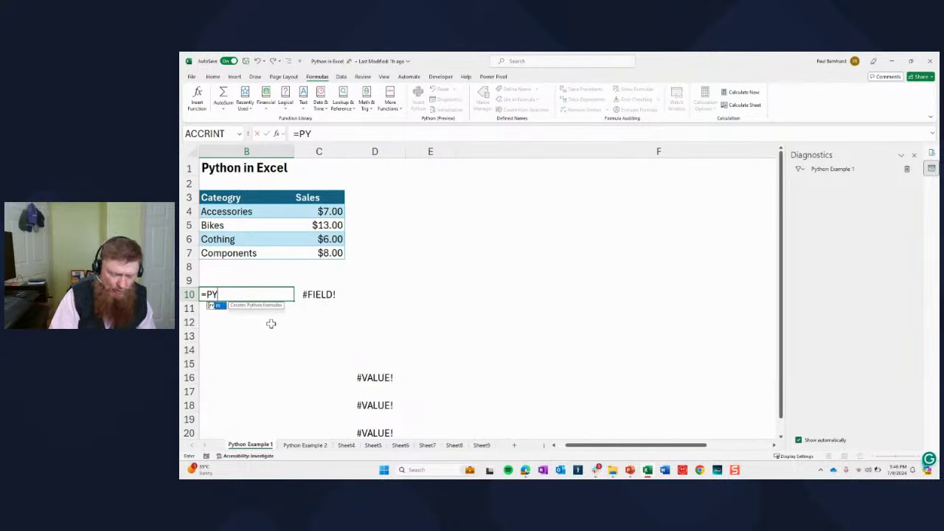
{"action": "key", "text": "Tab"}
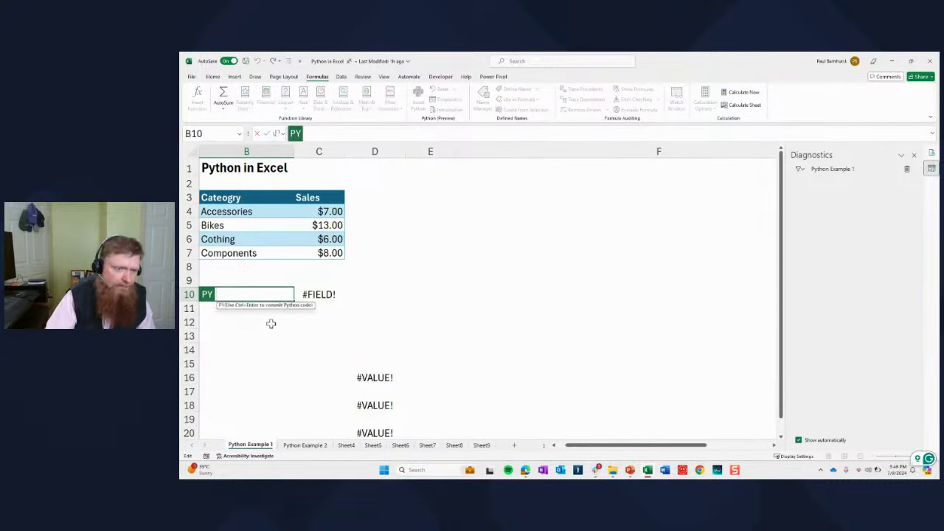
{"action": "left_click", "coordinate": [247, 201]}
{"action": "left_click_drag", "start_coordinate": [247, 205], "coordinate": [341, 257]}
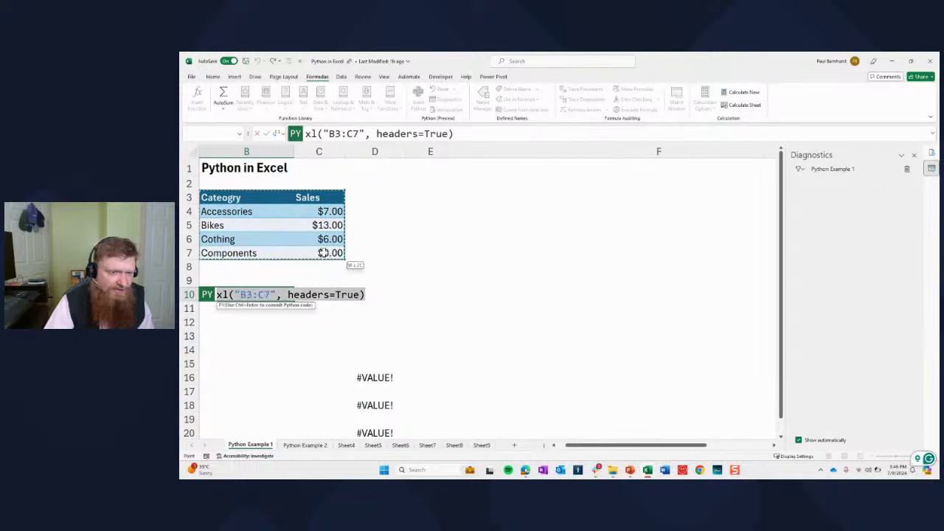
{"action": "left_click", "coordinate": [476, 134]}
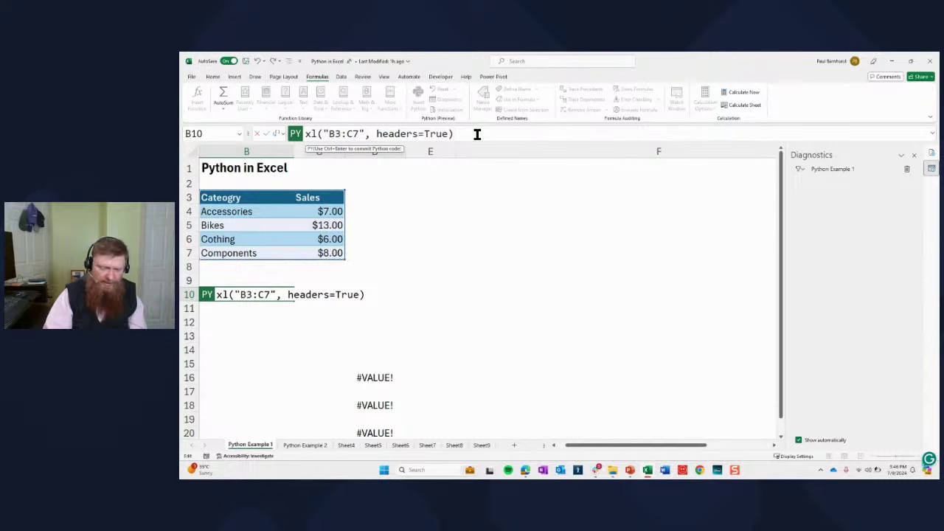
{"action": "key", "text": "Return"}
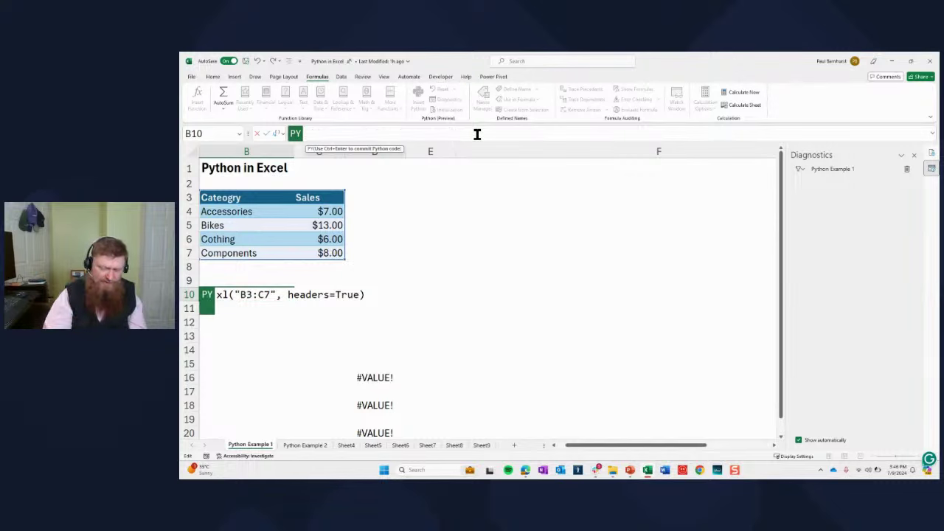
{"action": "key", "text": "ctrl+Return"}
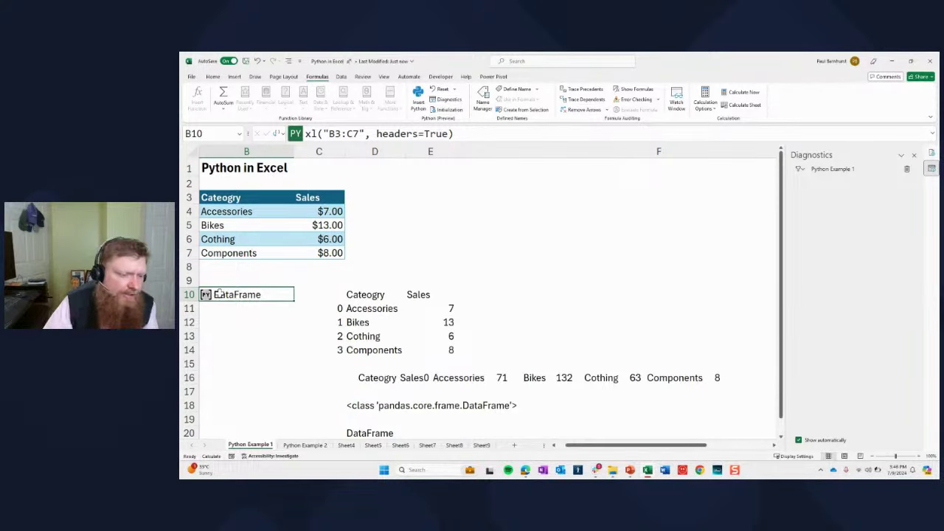
Step: View the DataFrame preview card for B10 and its Python output options
{"action": "left_click", "coordinate": [208, 295]}
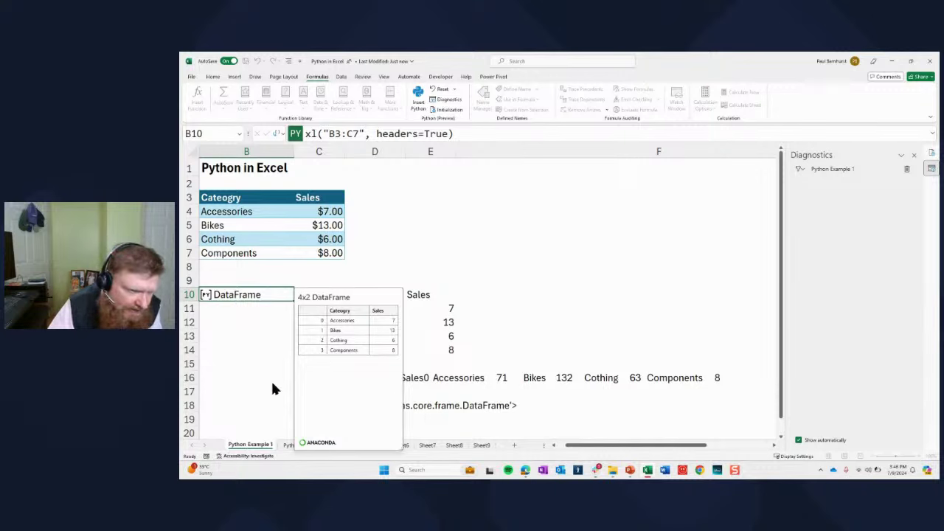
{"action": "left_click", "coordinate": [463, 235]}
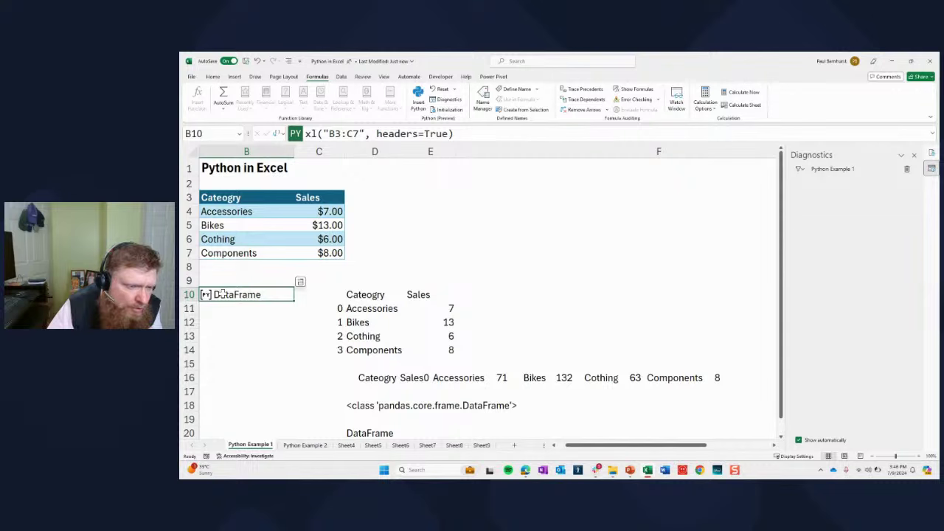
{"action": "left_click", "coordinate": [293, 133]}
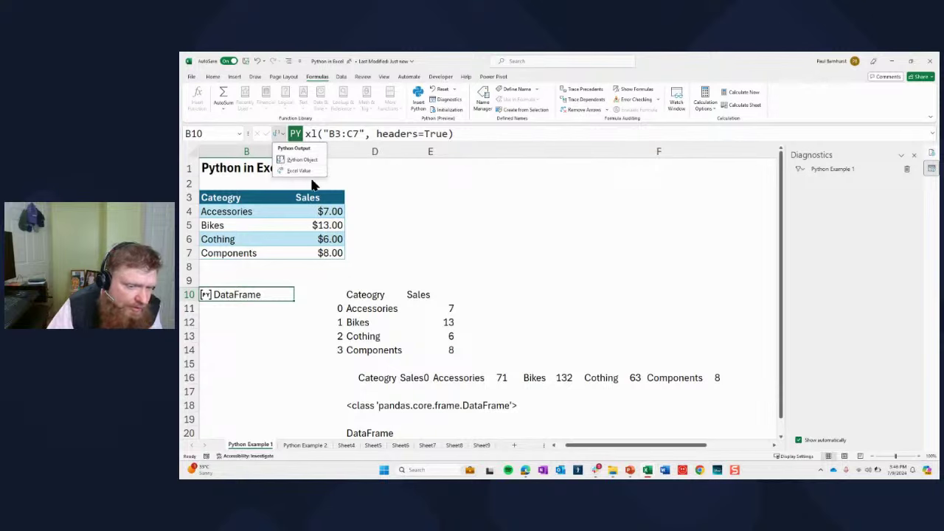
{"action": "left_click", "coordinate": [303, 292]}
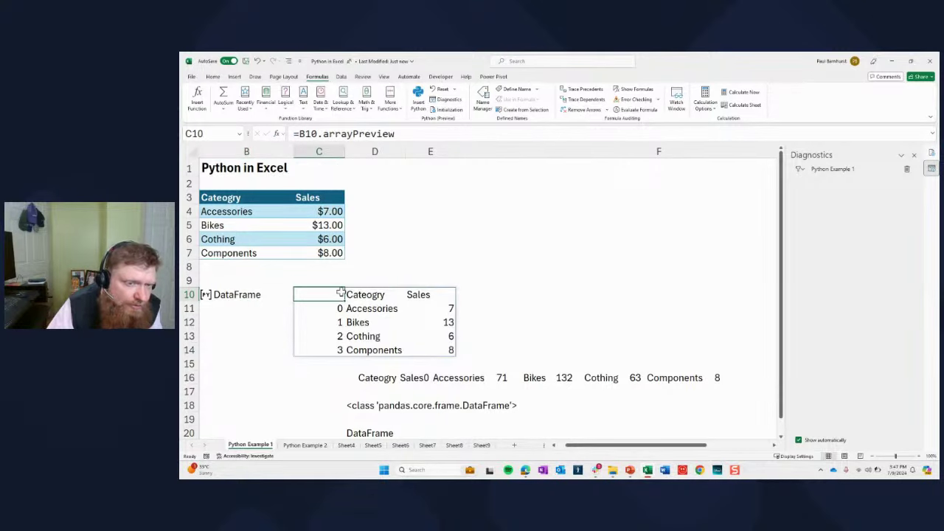
Step: Try changing B10's Python output from Python Object to Excel Value
{"action": "left_click", "coordinate": [222, 295]}
{"action": "right_click", "coordinate": [231, 296]}
{"action": "left_click", "coordinate": [222, 291]}
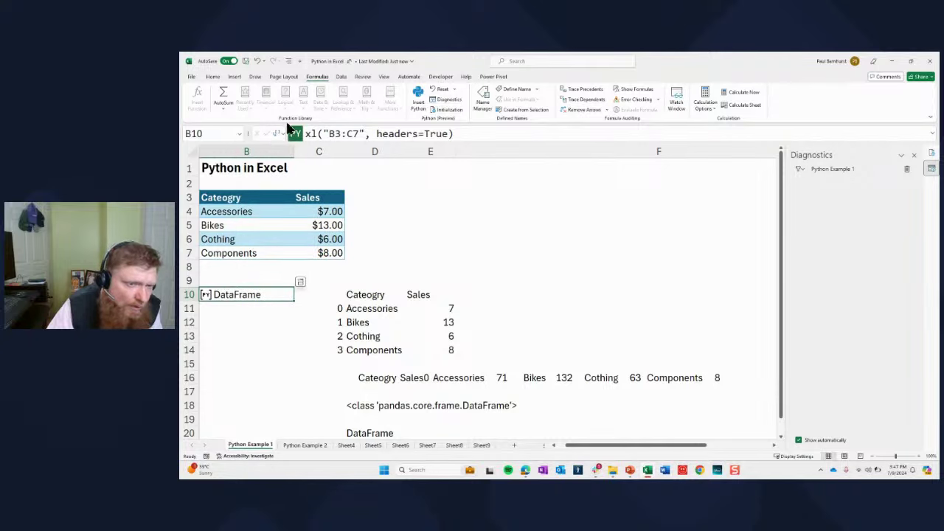
{"action": "left_click", "coordinate": [286, 135]}
{"action": "left_click", "coordinate": [294, 168]}
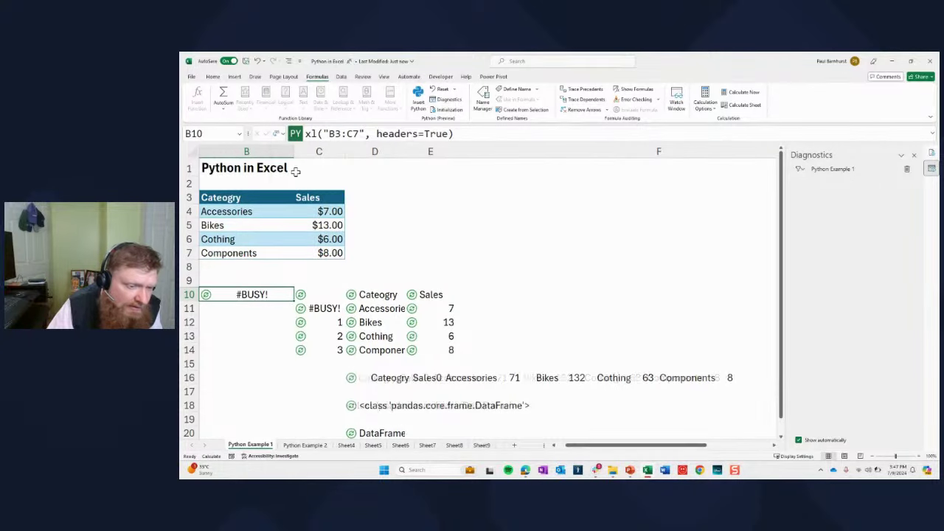
{"action": "left_click", "coordinate": [255, 333]}
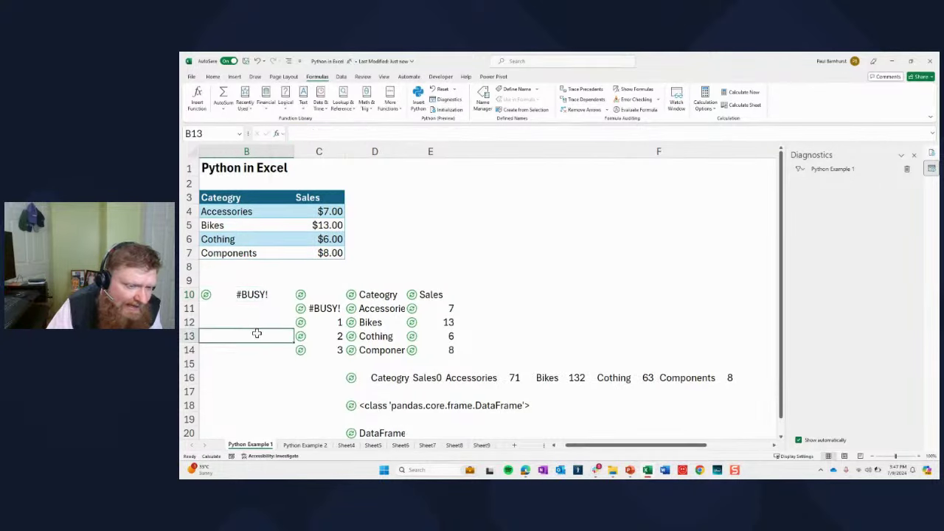
{"action": "left_click", "coordinate": [249, 294]}
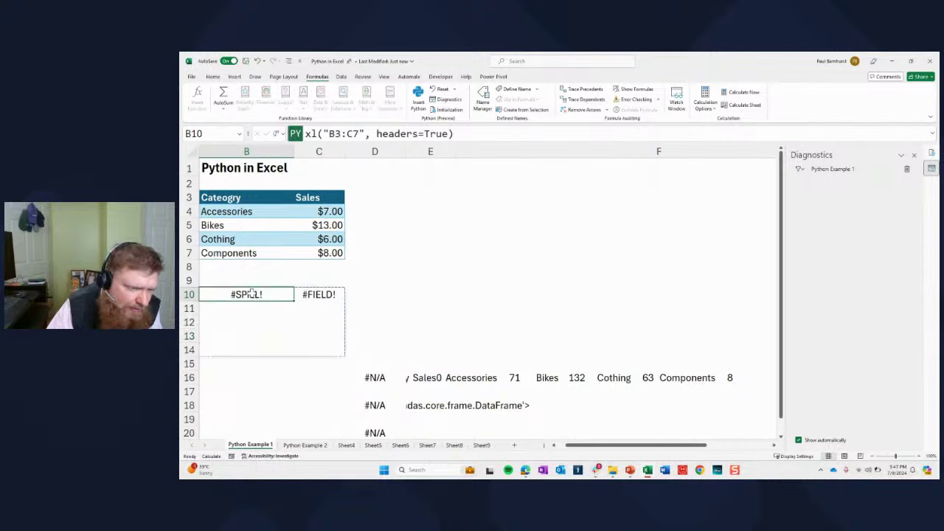
Step: Undo B10's output type change and check the arrayPreview formula in C10
{"action": "key", "text": "ctrl+z"}
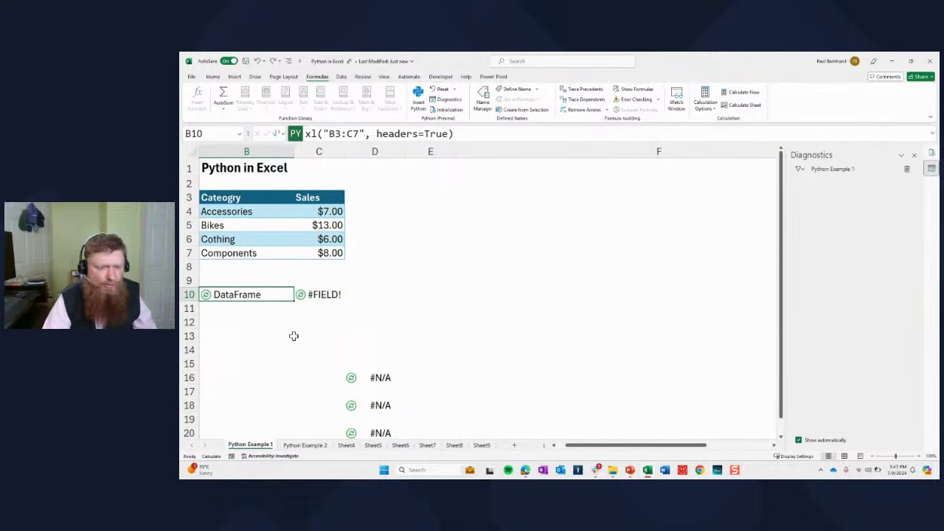
{"action": "left_click", "coordinate": [324, 334]}
{"action": "left_click", "coordinate": [311, 300]}
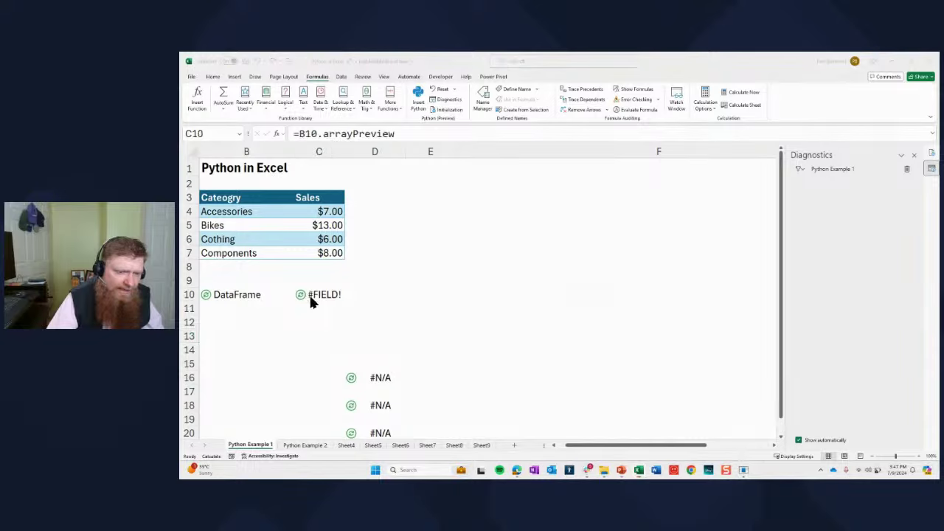
Step: Check the fields that can be extracted from B10's DataFrame and inspect the arrayPreview formula in C10
{"action": "left_click", "coordinate": [587, 281]}
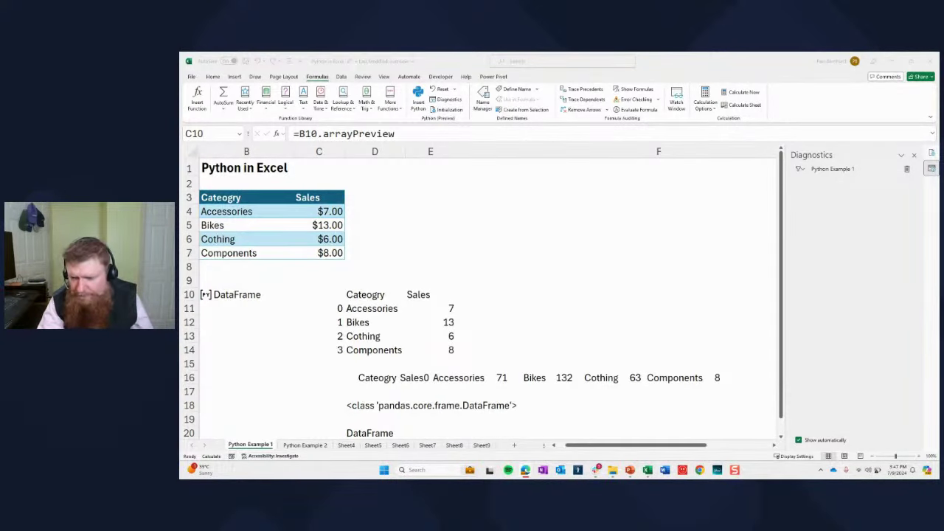
{"action": "mouse_move", "coordinate": [878, 473]}
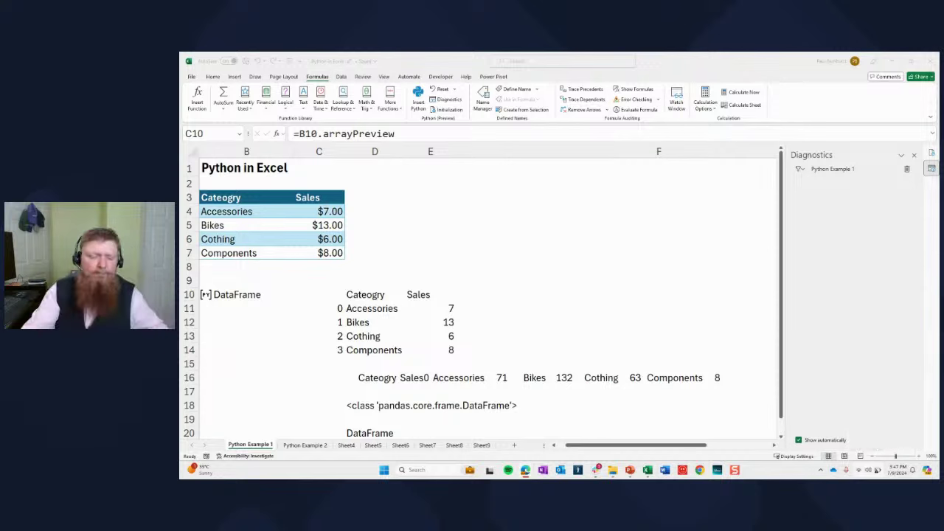
{"action": "left_click", "coordinate": [236, 295]}
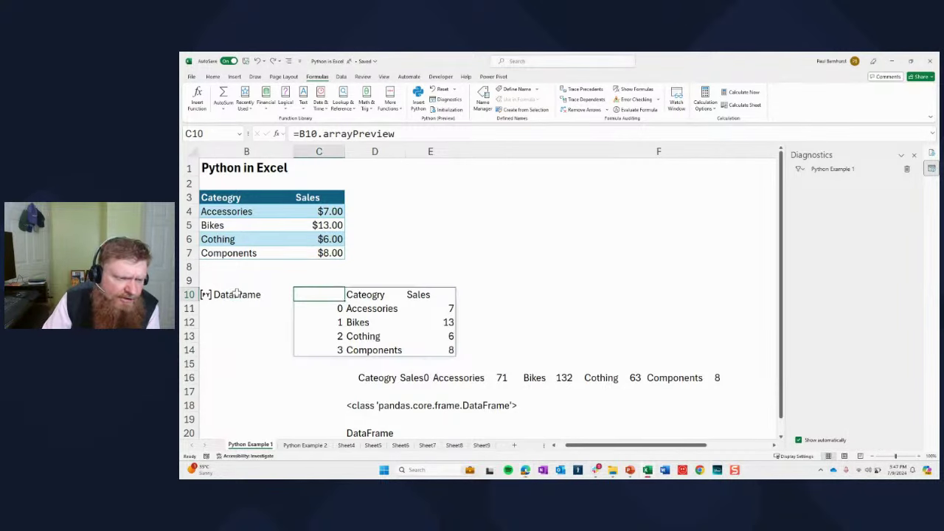
{"action": "right_click", "coordinate": [236, 296]}
{"action": "left_click", "coordinate": [230, 297]}
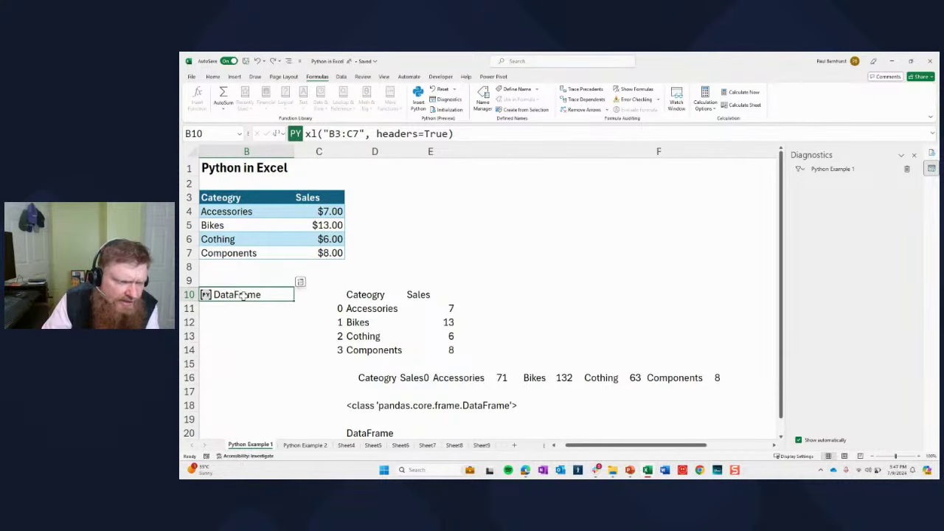
{"action": "left_click", "coordinate": [301, 284]}
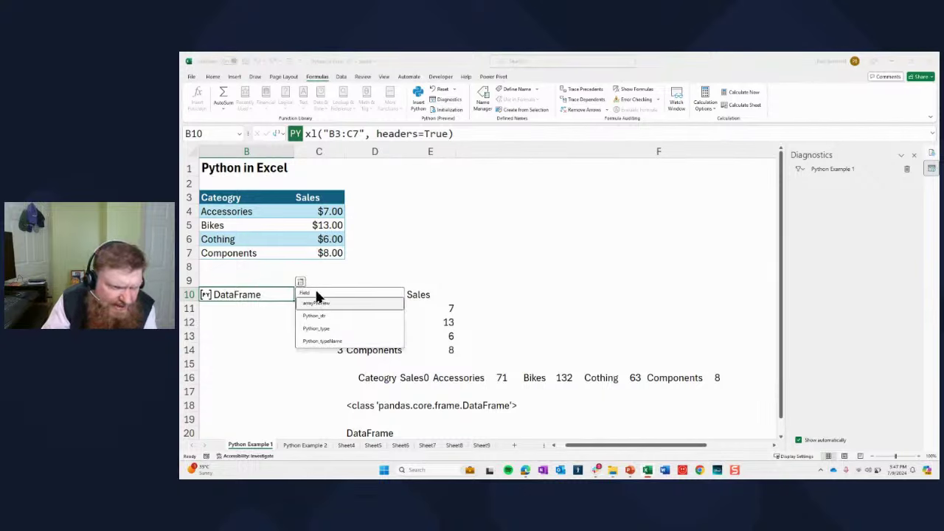
{"action": "left_click", "coordinate": [321, 302]}
{"action": "left_click", "coordinate": [506, 320]}
{"action": "left_click", "coordinate": [341, 295]}
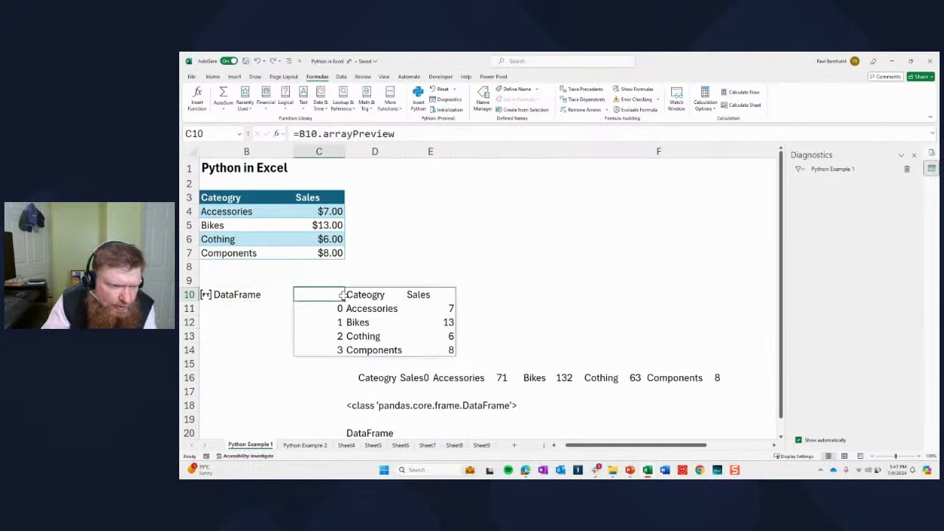
{"action": "left_click", "coordinate": [317, 133]}
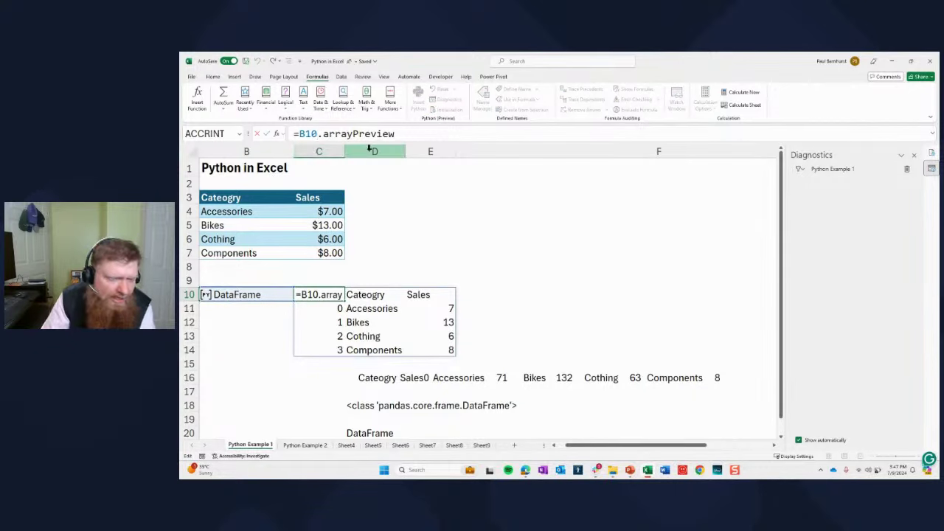
{"action": "key", "text": "Escape"}
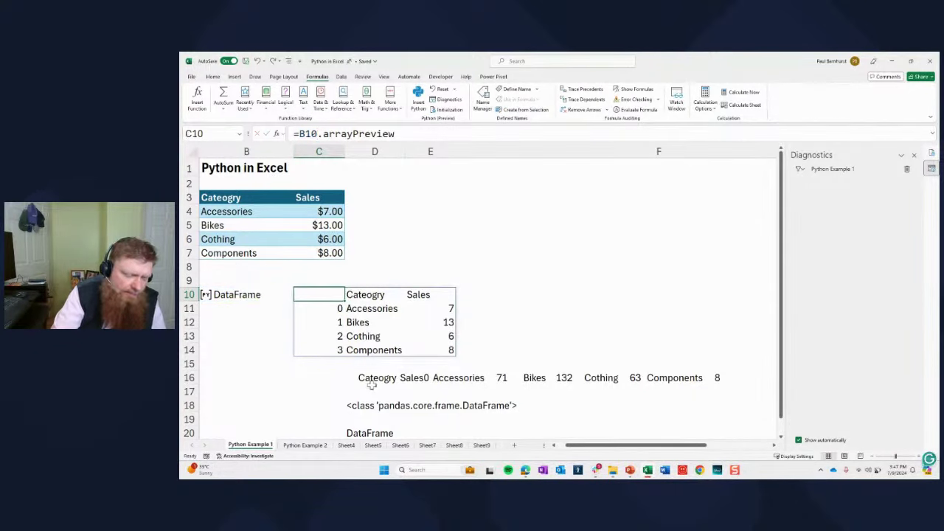
Step: Inspect the Python_str, Python_type and Python_typeName formulas in D16, D18 and D20
{"action": "left_click", "coordinate": [354, 377]}
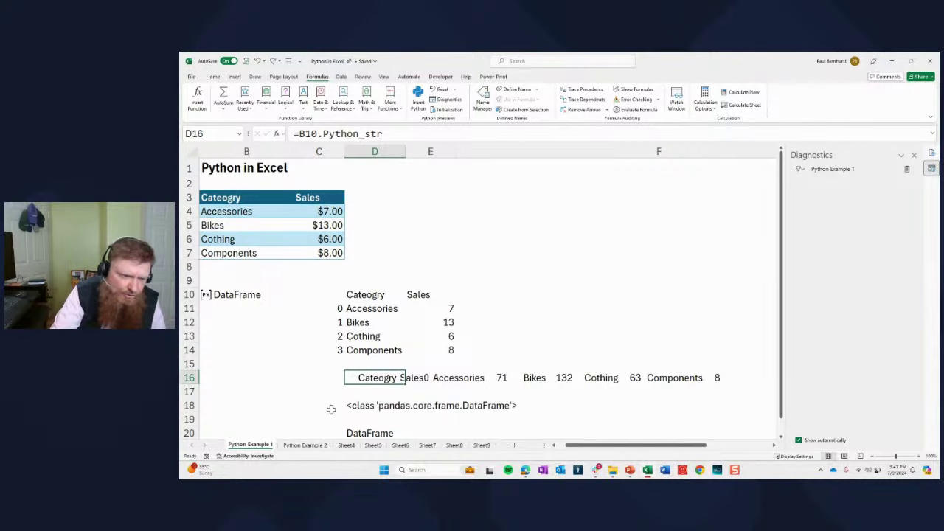
{"action": "scroll", "coordinate": [338, 400], "scroll_direction": "down", "scroll_amount": 2}
{"action": "left_click", "coordinate": [475, 385]}
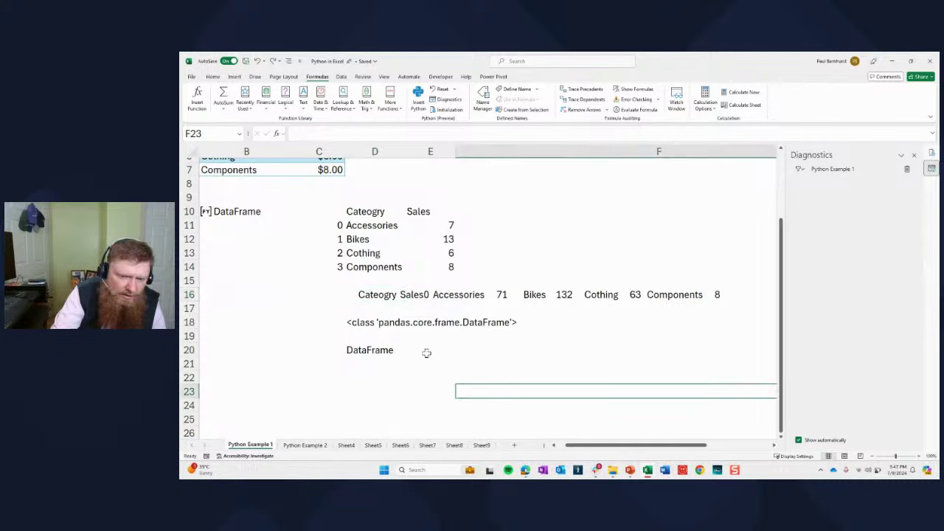
{"action": "left_click", "coordinate": [642, 297]}
{"action": "left_click", "coordinate": [391, 295]}
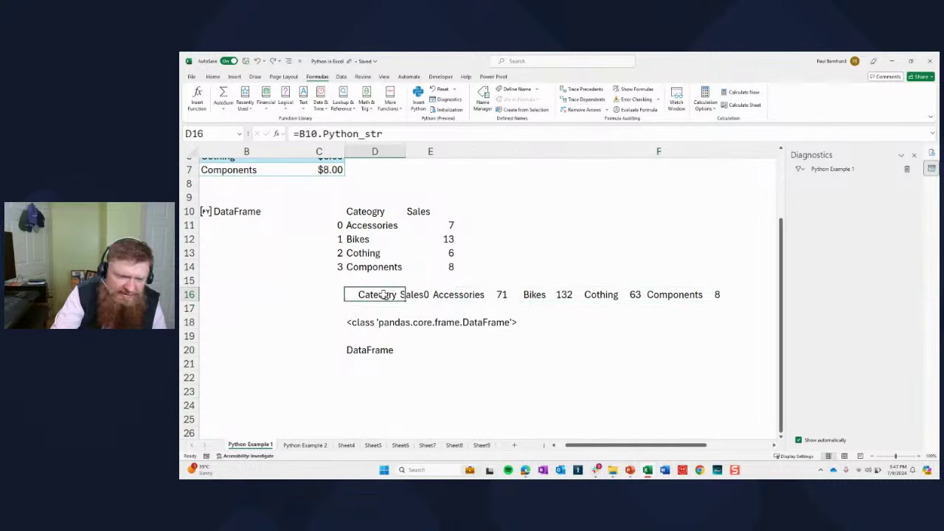
{"action": "left_click", "coordinate": [354, 326]}
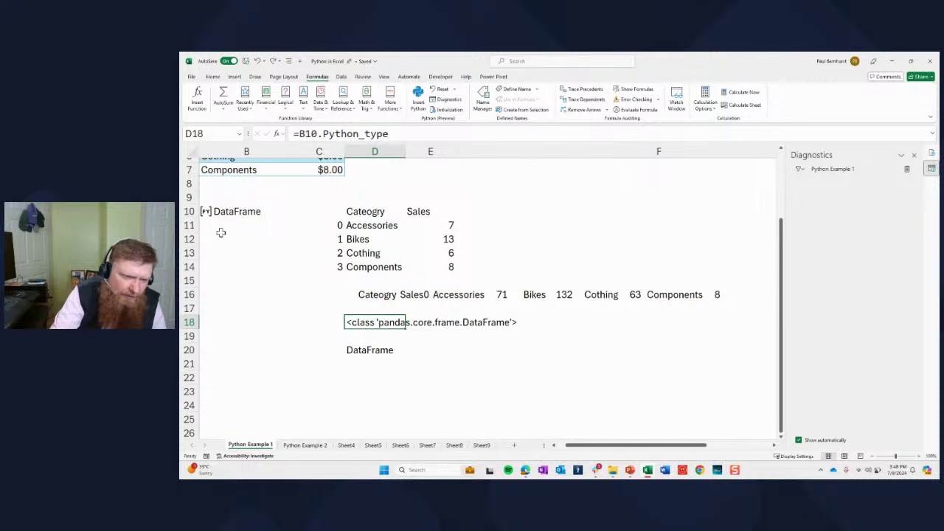
{"action": "left_click", "coordinate": [352, 350]}
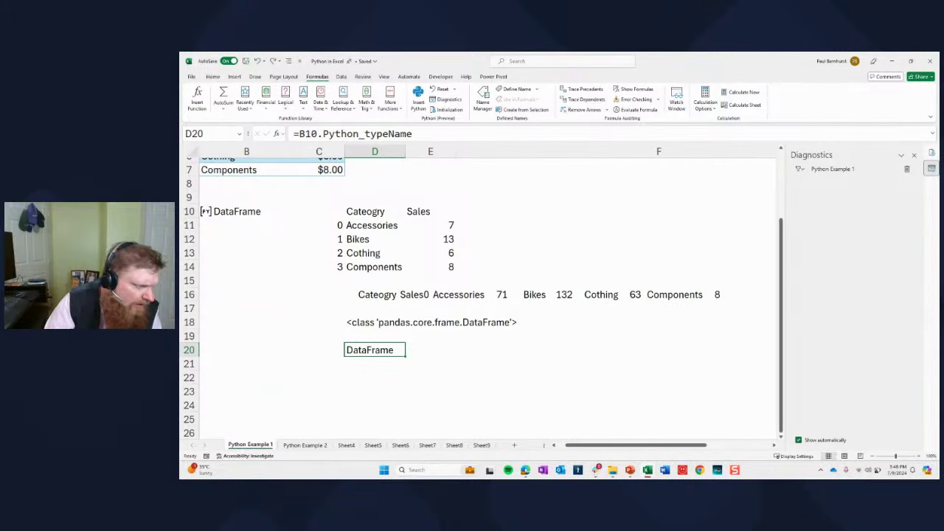
Step: Open the Python Example 2 sheet and examine the source table's headers from Date to Sales
{"action": "key", "text": "alt+Tab"}
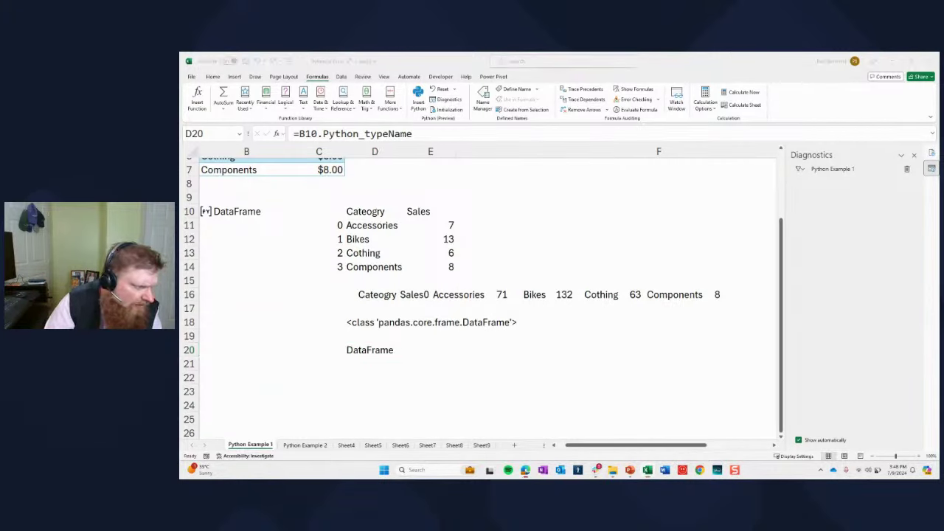
{"action": "left_click", "coordinate": [304, 447]}
{"action": "left_click", "coordinate": [303, 444]}
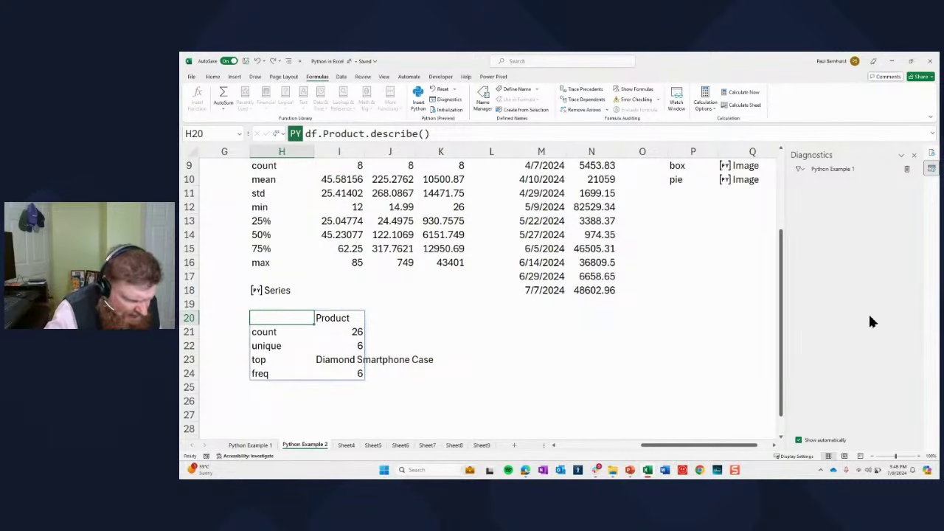
{"action": "key", "text": "alt+Tab"}
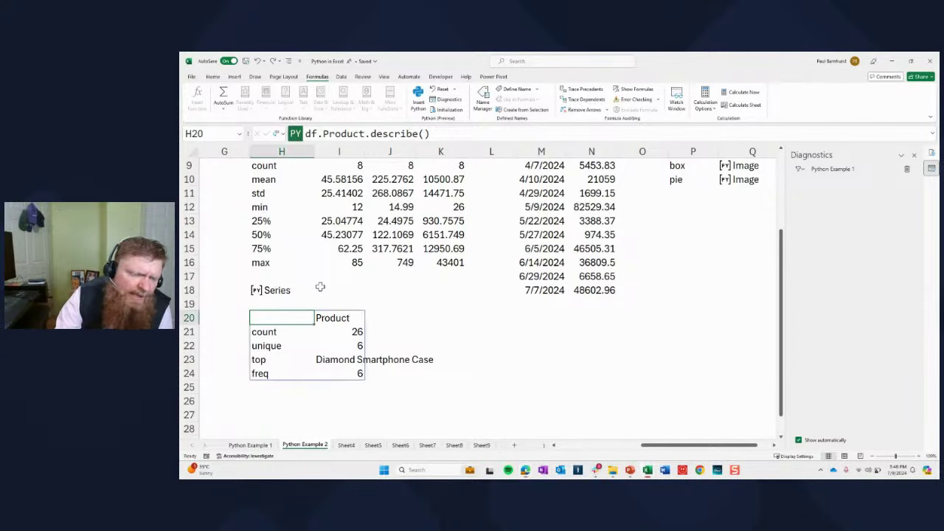
{"action": "scroll", "coordinate": [319, 283], "scroll_direction": "up", "scroll_amount": 2}
{"action": "scroll", "coordinate": [319, 284], "scroll_direction": "up", "scroll_amount": 1}
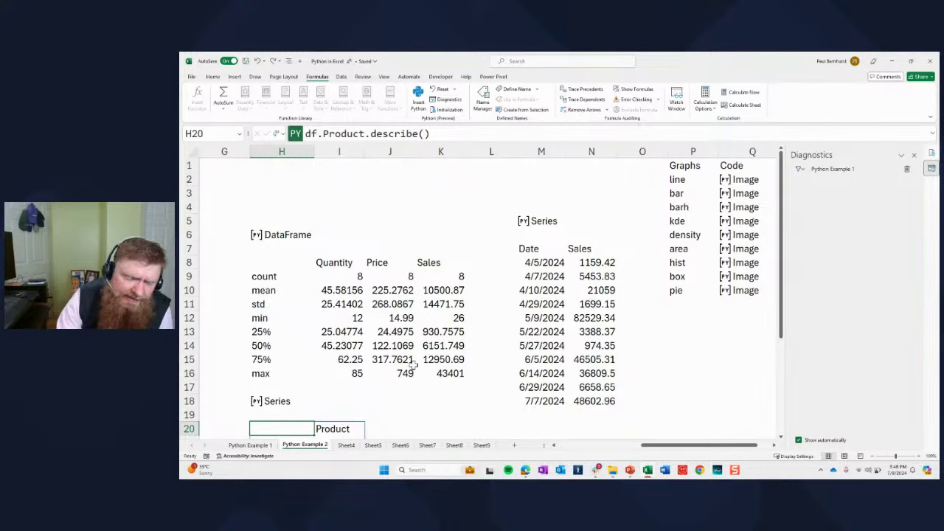
{"action": "left_click_drag", "start_coordinate": [646, 446], "coordinate": [543, 445]}
{"action": "left_click_drag", "start_coordinate": [286, 195], "coordinate": [554, 194]}
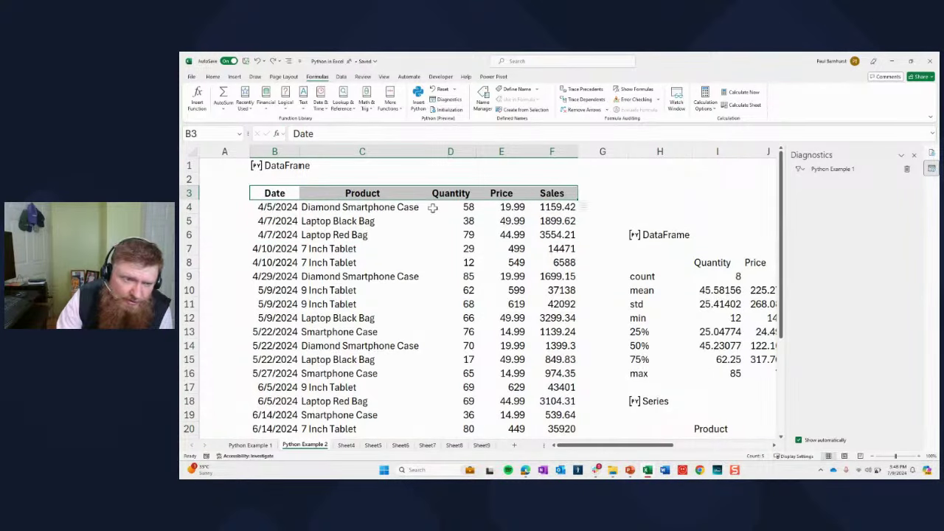
Step: Try to clear the describe() Python formula in H8
{"action": "left_click", "coordinate": [643, 265]}
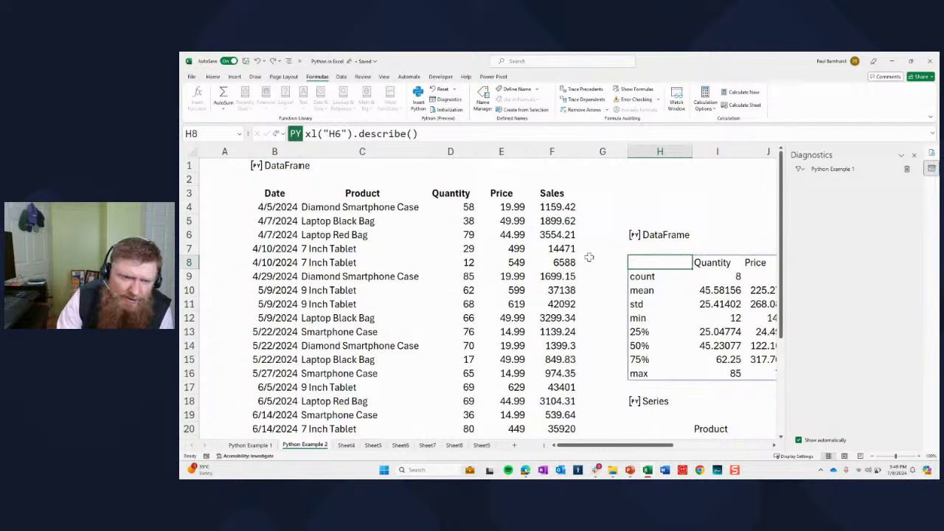
{"action": "left_click", "coordinate": [331, 133]}
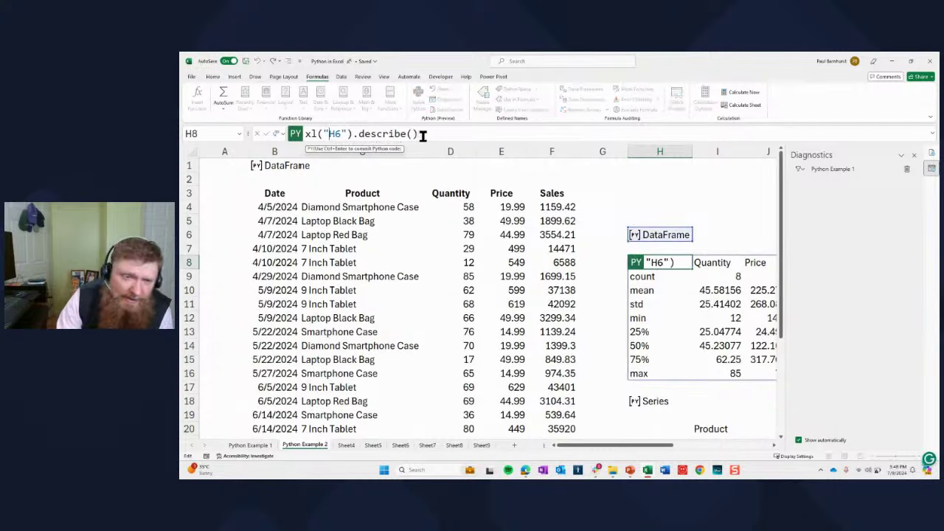
{"action": "key", "text": "End"}
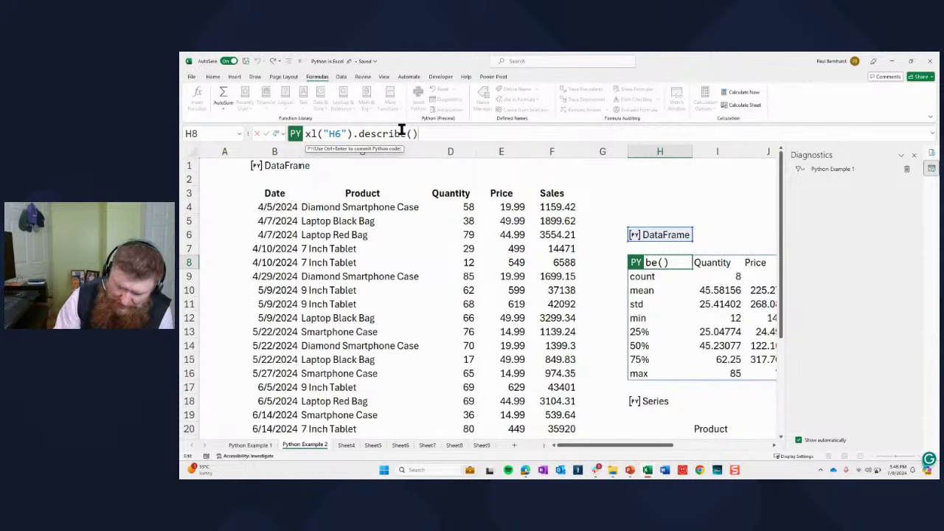
{"action": "key", "text": "shift+Home"}
{"action": "key", "text": "BackSpace"}
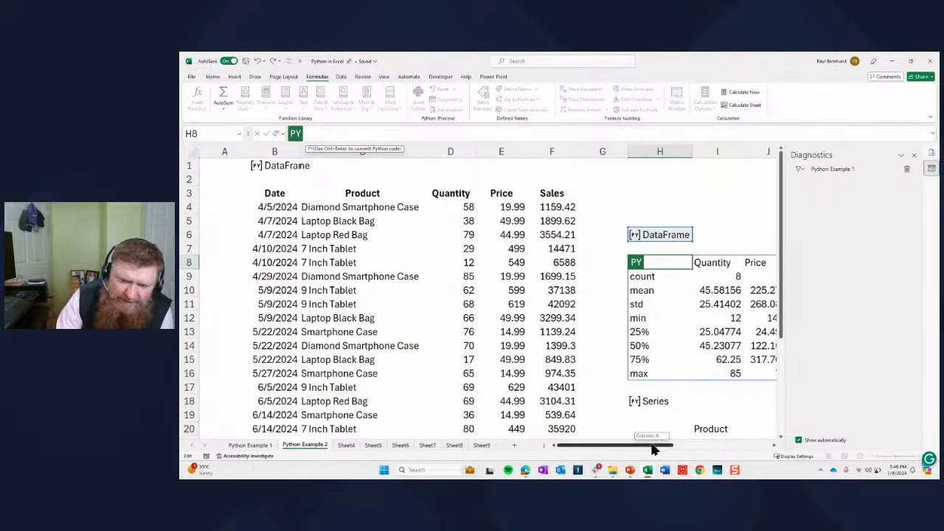
{"action": "scroll", "coordinate": [653, 450], "scroll_direction": "right", "scroll_amount": 5}
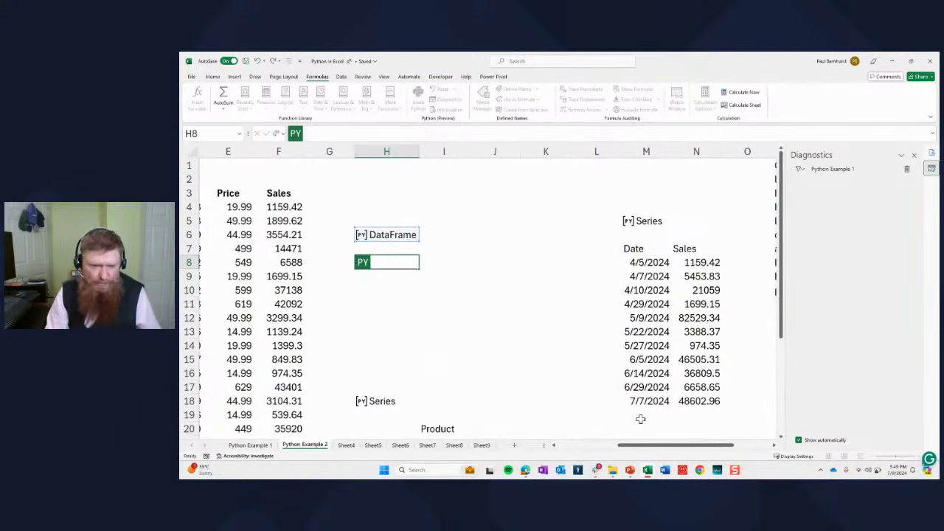
{"action": "key", "text": "Escape"}
Step: Recommit the Python formula xl("H6").describe() in H8 to produce the summary statistics
{"action": "left_click", "coordinate": [405, 281]}
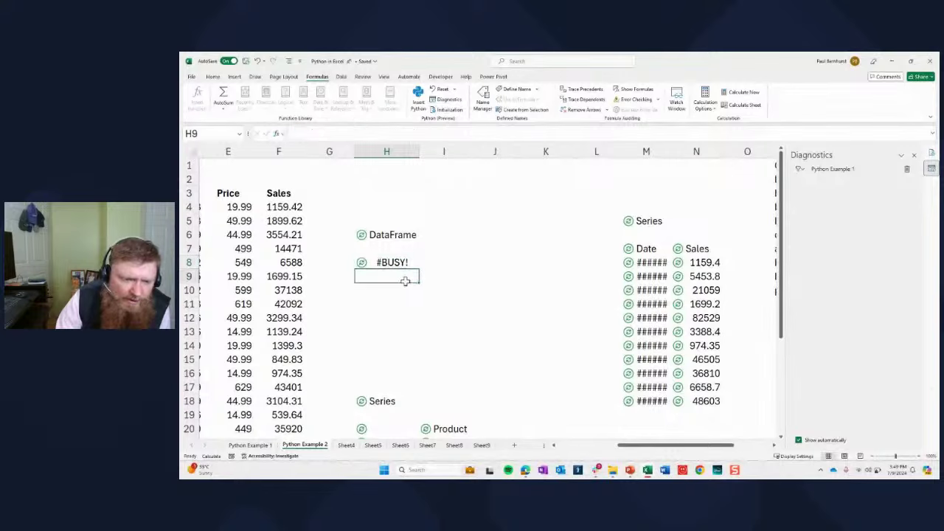
{"action": "left_click", "coordinate": [395, 264]}
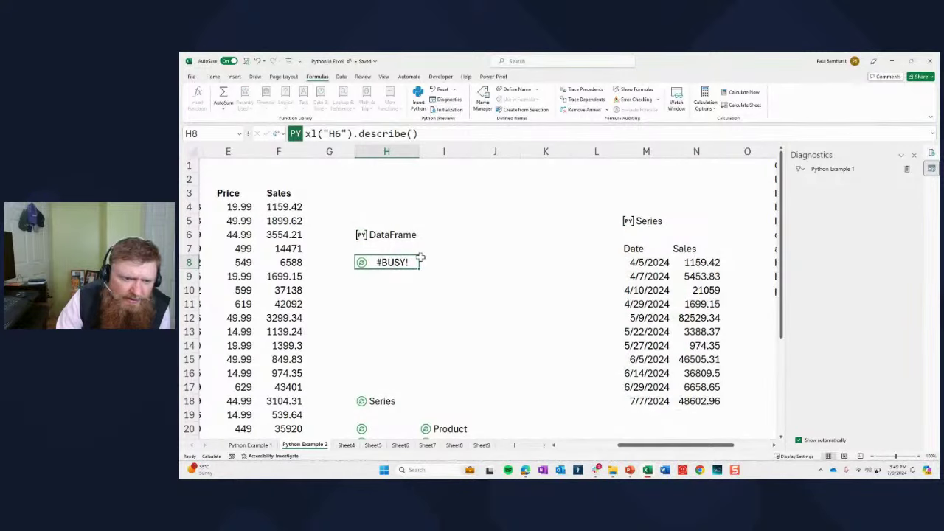
{"action": "left_click", "coordinate": [433, 135]}
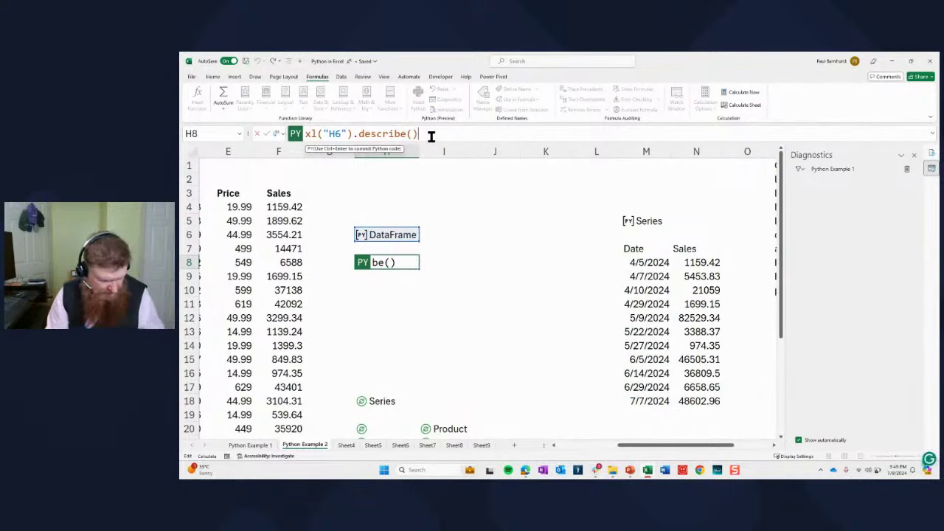
{"action": "key", "text": "ctrl+Return"}
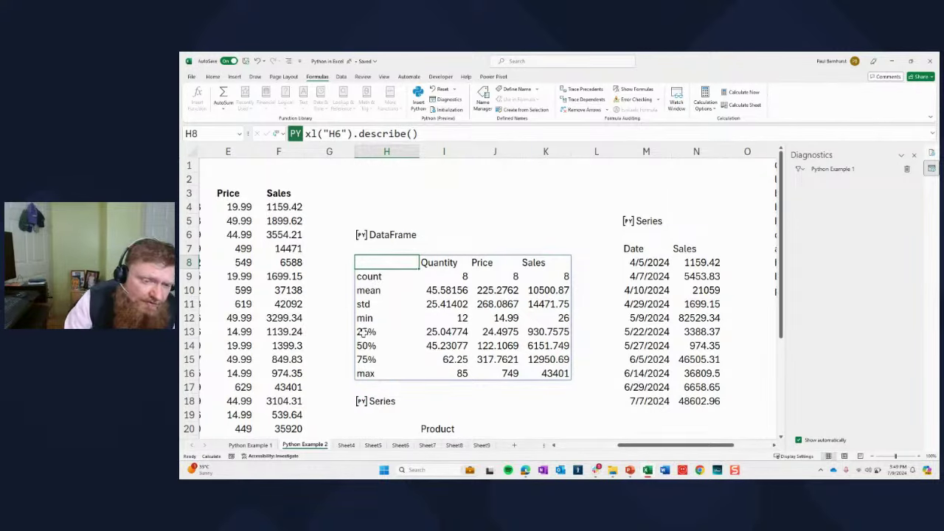
Step: Review the describe() statistics below H8 row by row, from count, mean and std through the percentiles to max
{"action": "left_click", "coordinate": [371, 277]}
{"action": "left_click", "coordinate": [373, 292]}
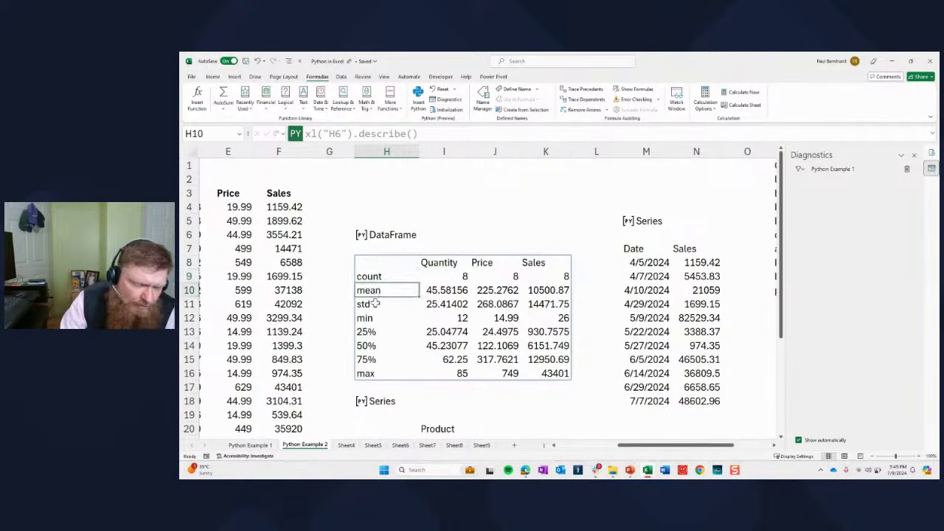
{"action": "left_click", "coordinate": [366, 304]}
{"action": "left_click", "coordinate": [372, 319]}
{"action": "left_click", "coordinate": [372, 333]}
{"action": "left_click", "coordinate": [374, 346]}
{"action": "left_click", "coordinate": [368, 360]}
{"action": "left_click", "coordinate": [376, 374]}
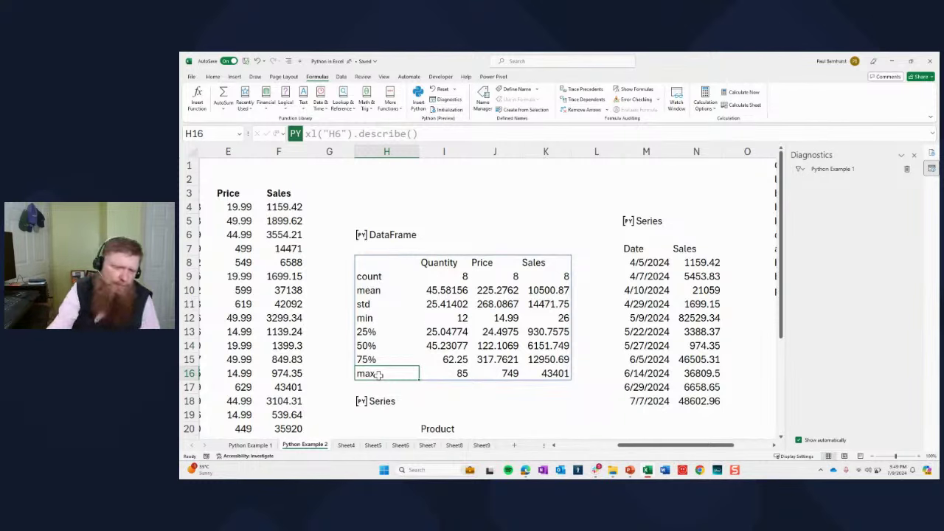
{"action": "left_click", "coordinate": [374, 258]}
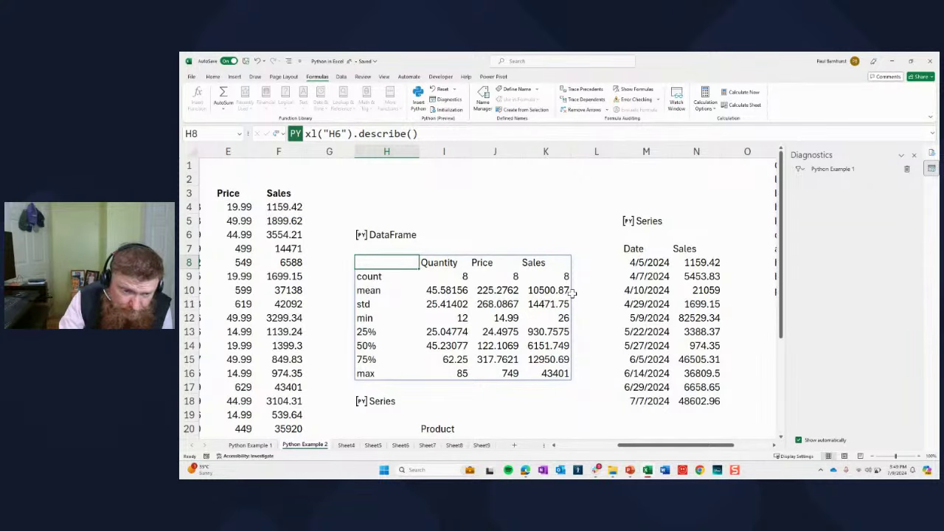
Step: Examine the df.Product.describe() formula in H20 and its count, top and freq results
{"action": "scroll", "coordinate": [380, 308], "scroll_direction": "down", "scroll_amount": 3}
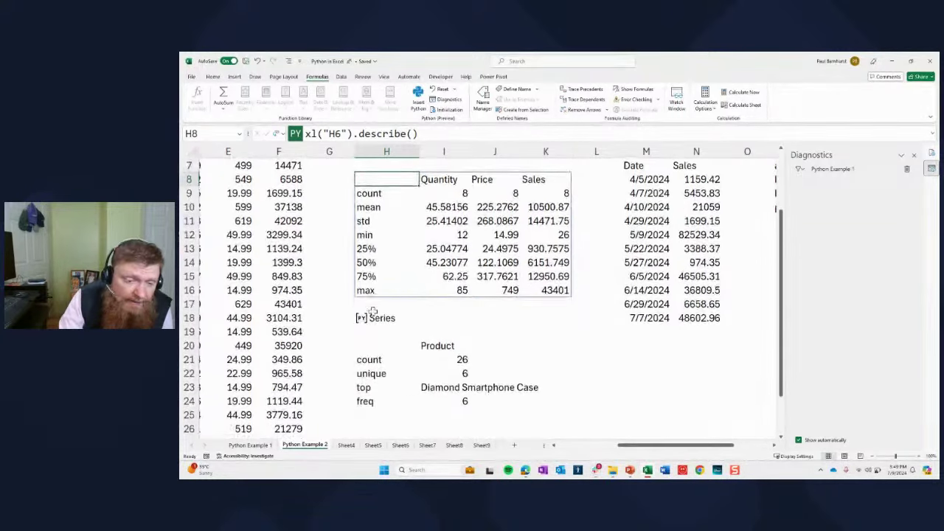
{"action": "left_click", "coordinate": [374, 305]}
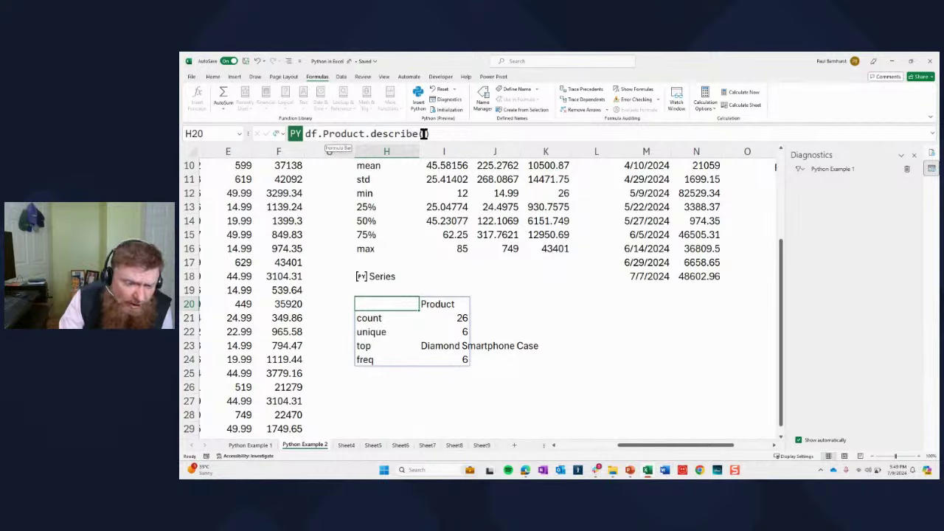
{"action": "left_click", "coordinate": [504, 389]}
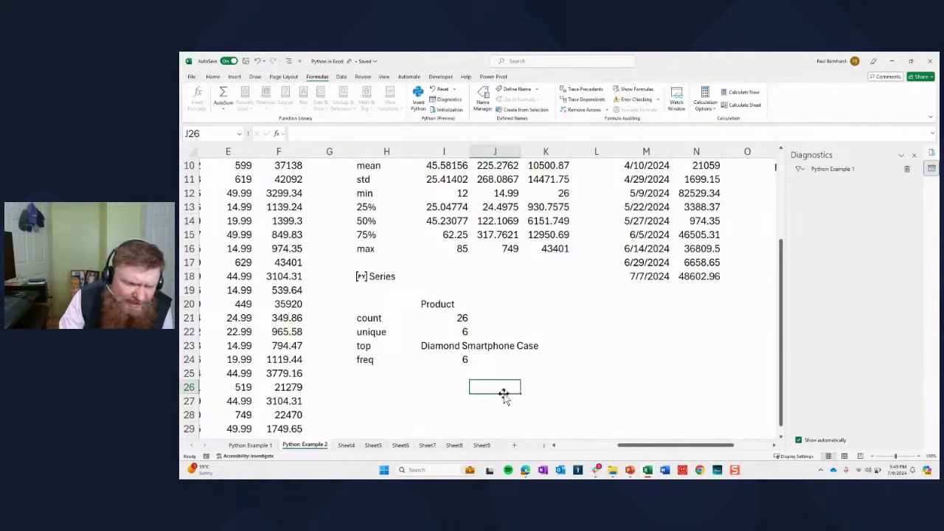
{"action": "left_click", "coordinate": [456, 316]}
{"action": "left_click_drag", "start_coordinate": [384, 351], "coordinate": [518, 345]}
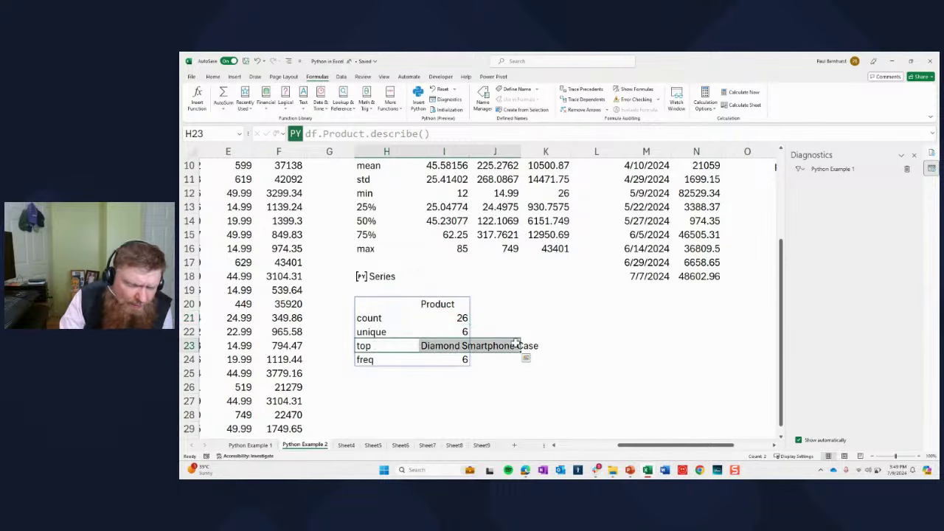
{"action": "left_click", "coordinate": [448, 362]}
{"action": "left_click", "coordinate": [367, 302]}
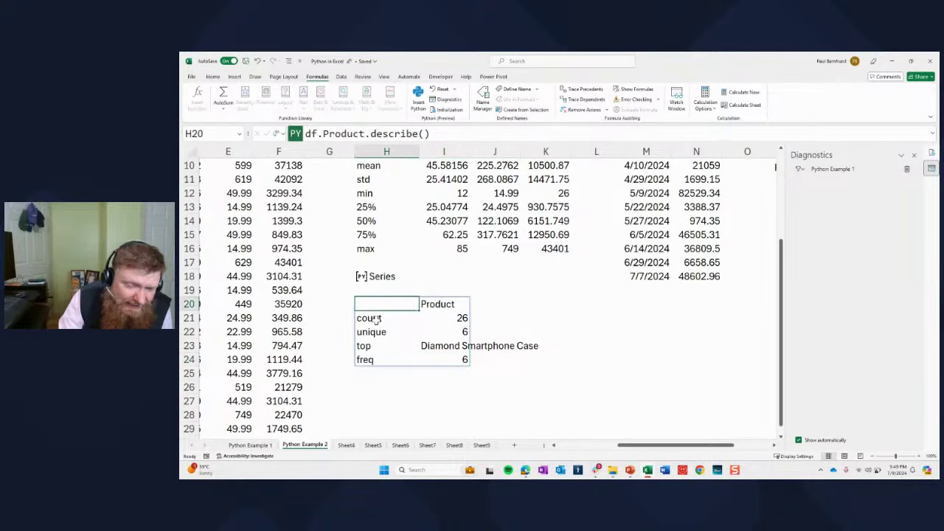
Step: Examine the df.groupby("Date").Sales.sum() formula in M7 and the Date and Sales values it returns
{"action": "scroll", "coordinate": [730, 379], "scroll_direction": "up", "scroll_amount": 3}
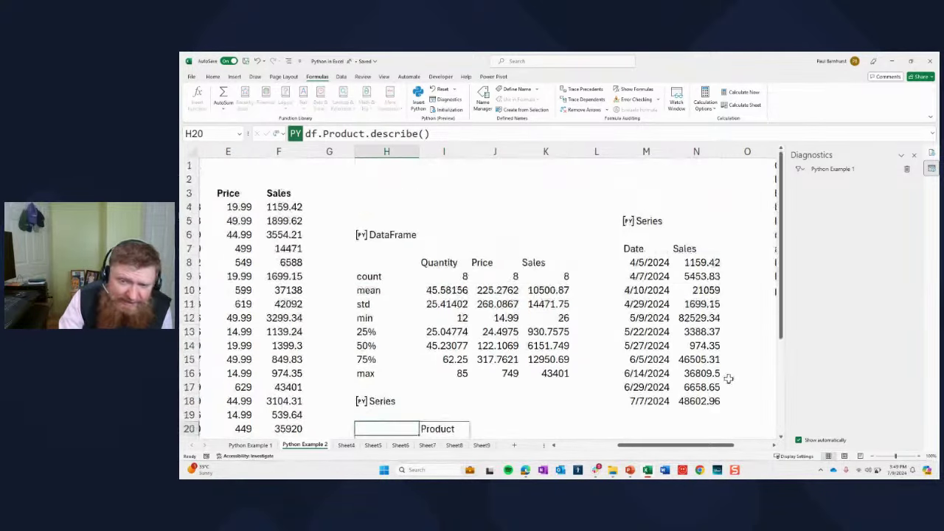
{"action": "left_click", "coordinate": [636, 262]}
{"action": "left_click", "coordinate": [634, 249]}
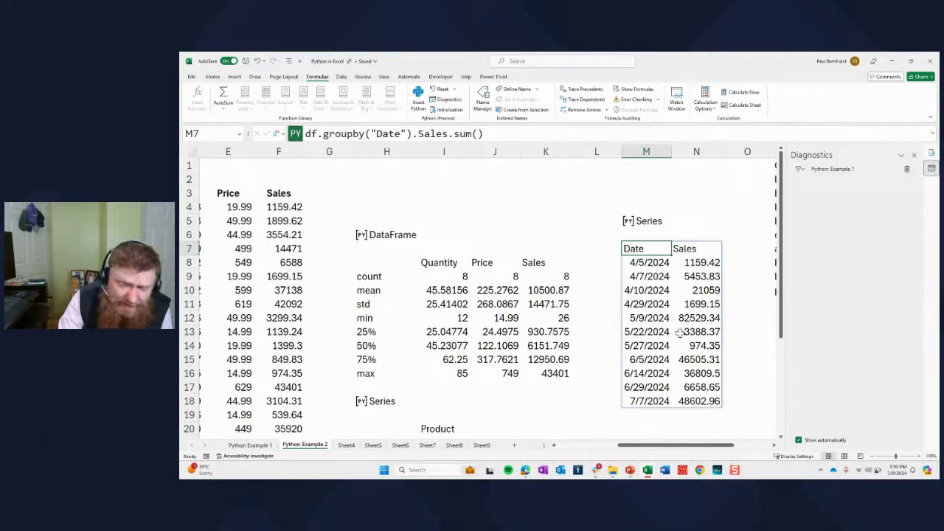
{"action": "left_click_drag", "start_coordinate": [649, 276], "coordinate": [650, 402]}
{"action": "left_click_drag", "start_coordinate": [705, 264], "coordinate": [709, 404]}
{"action": "left_click", "coordinate": [638, 266]}
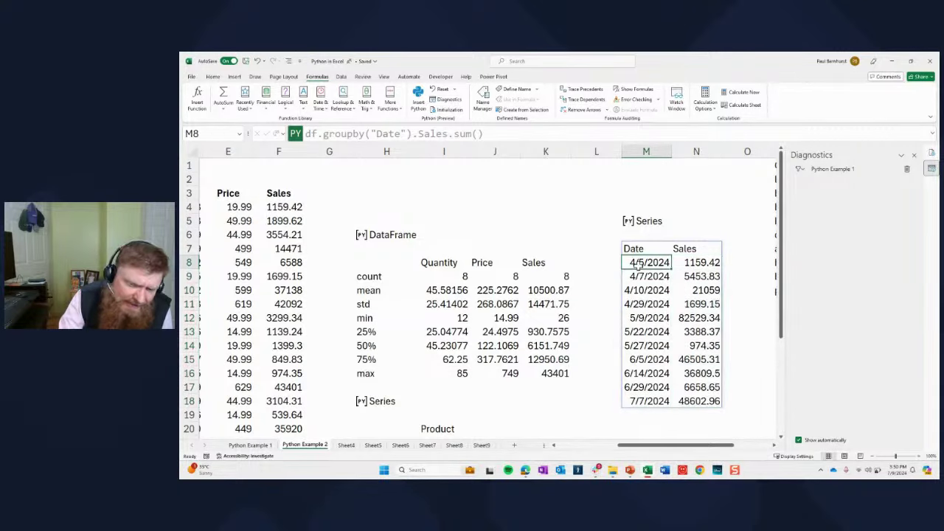
{"action": "left_click", "coordinate": [637, 249]}
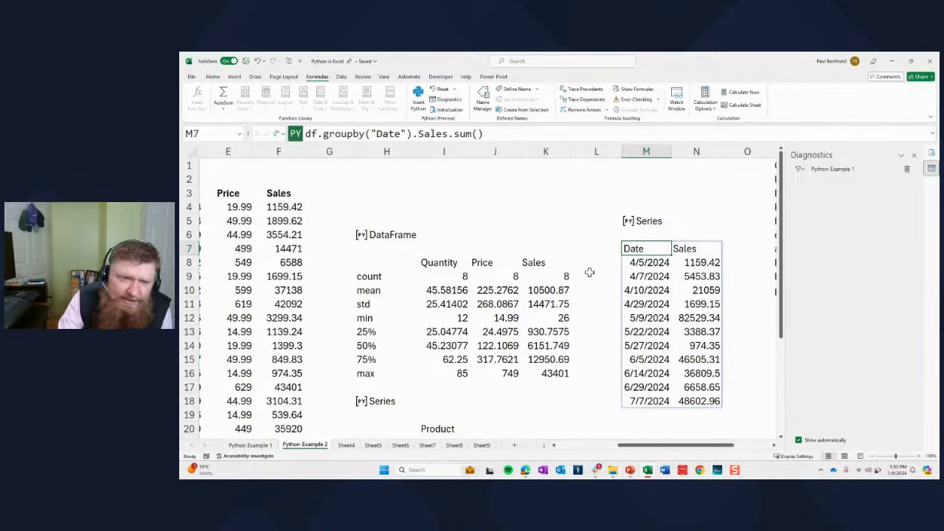
Step: Bring the Graphs and Code columns into view and close the Diagnostics and Initialization panes
{"action": "left_click_drag", "start_coordinate": [659, 445], "coordinate": [762, 445]}
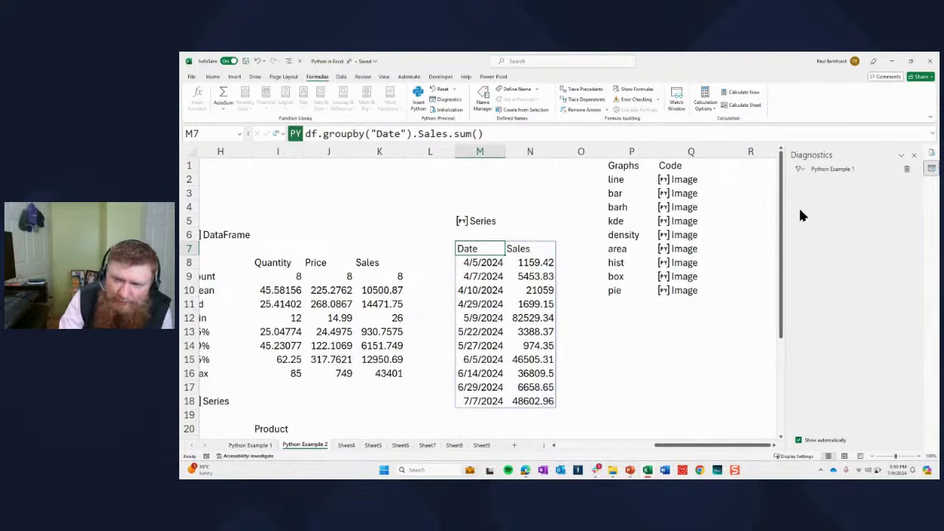
{"action": "left_click", "coordinate": [915, 156]}
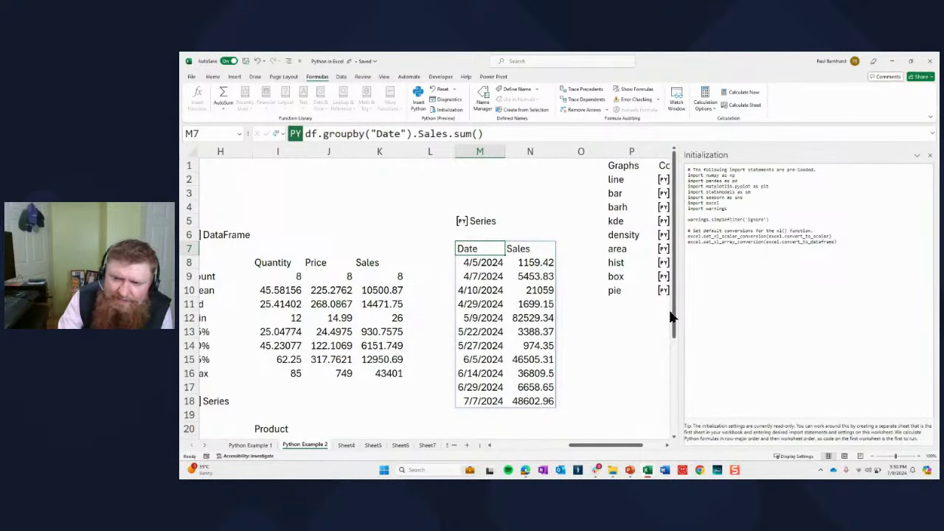
{"action": "left_click", "coordinate": [931, 158]}
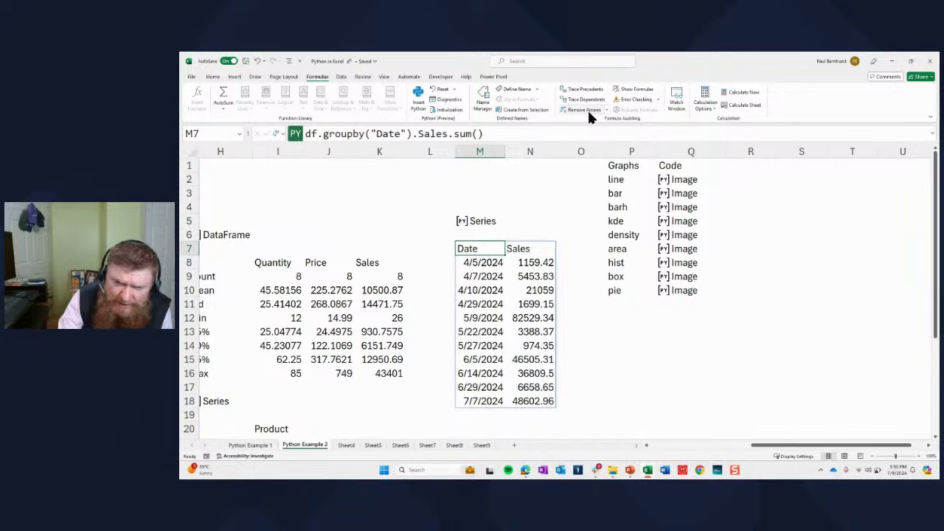
Step: Review the graph types in P2:P10 and the Python code in Q2, dismissing the tip about displaying plots
{"action": "left_click_drag", "start_coordinate": [612, 179], "coordinate": [614, 290]}
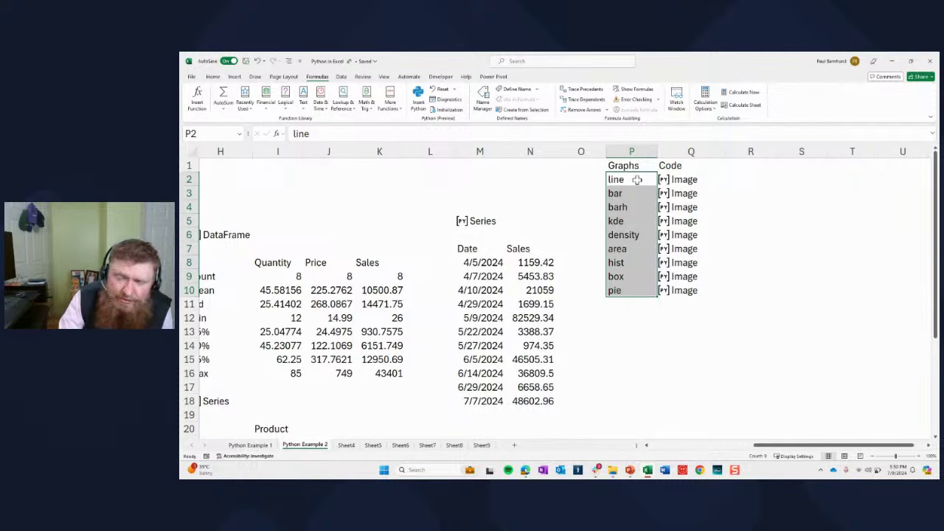
{"action": "left_click", "coordinate": [671, 180]}
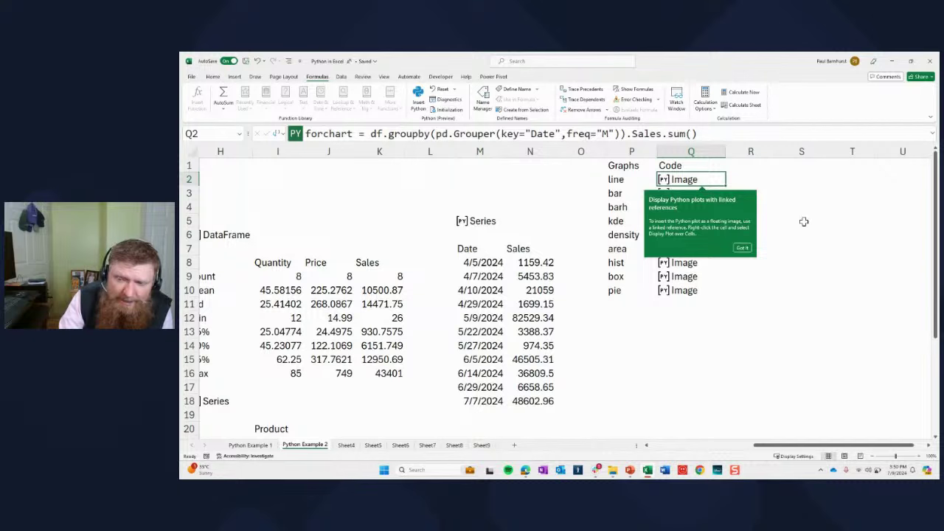
{"action": "left_click", "coordinate": [742, 248]}
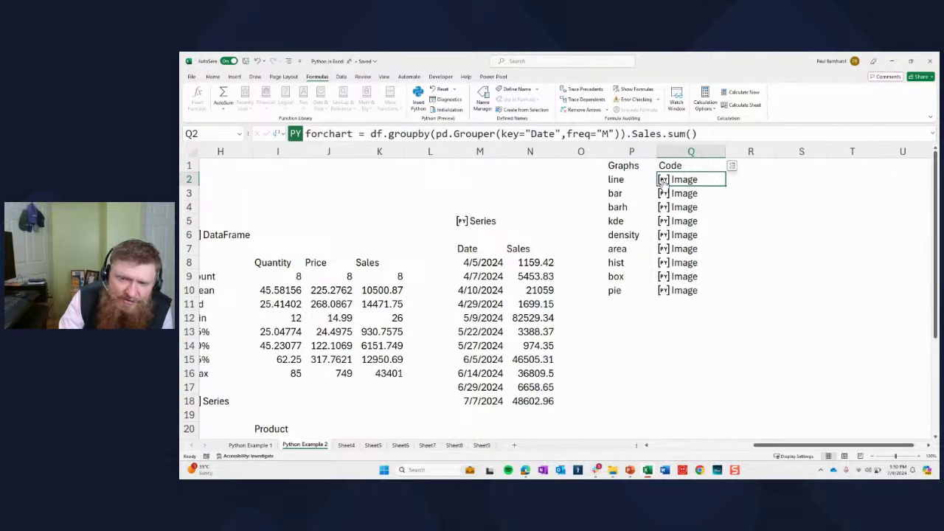
Step: Preview the Python plot cards in the Code column one by one, from line, bar and barh through hist, box and pie
{"action": "left_click", "coordinate": [663, 180]}
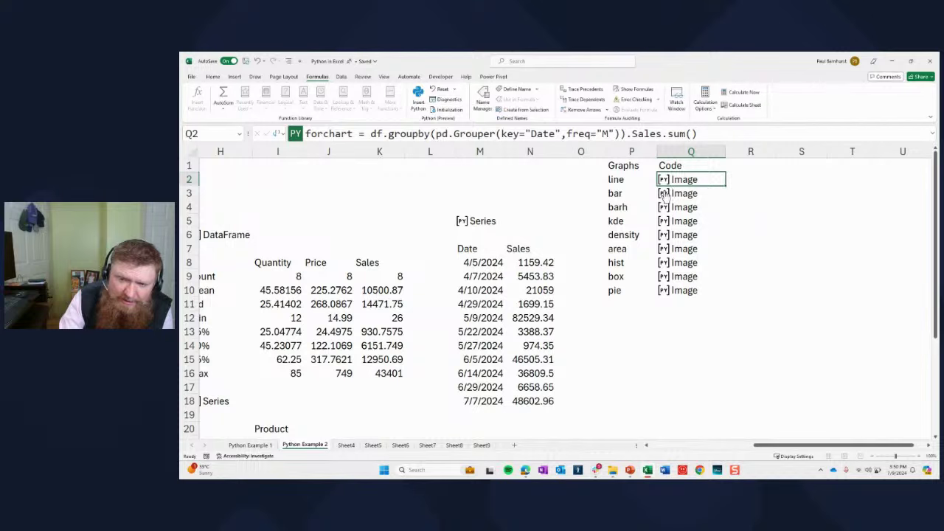
{"action": "left_click", "coordinate": [663, 195]}
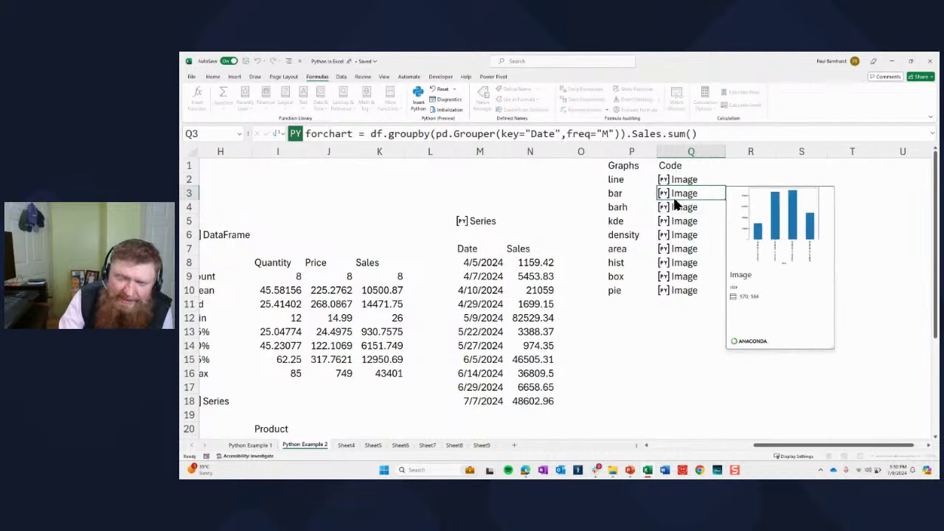
{"action": "left_click", "coordinate": [664, 208]}
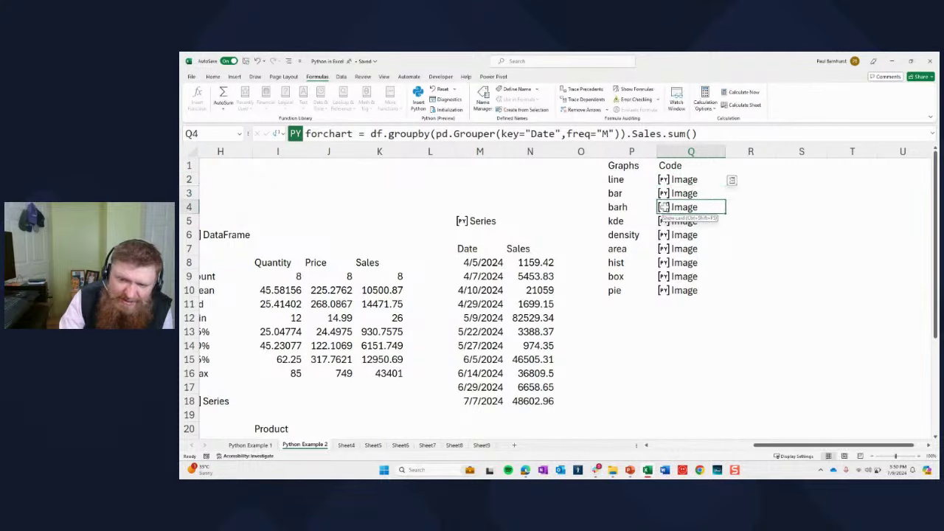
{"action": "left_click", "coordinate": [667, 221]}
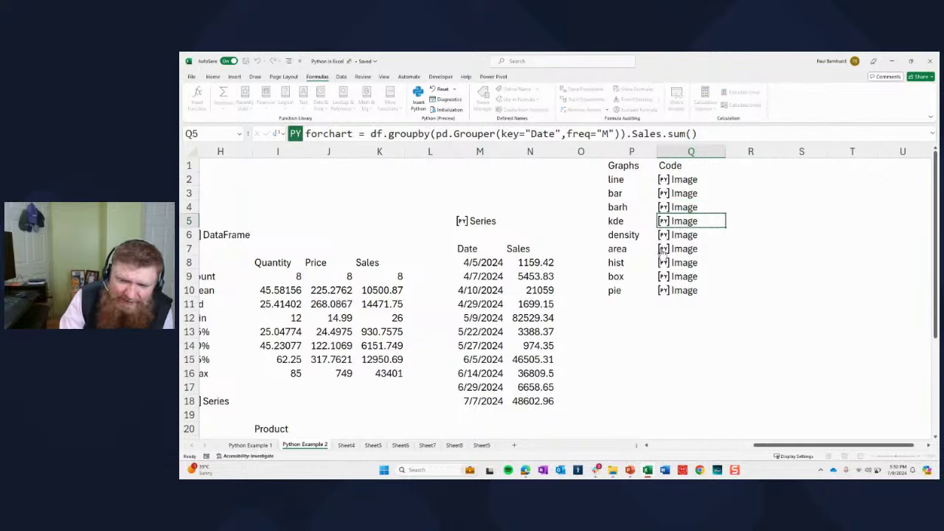
{"action": "left_click", "coordinate": [664, 251]}
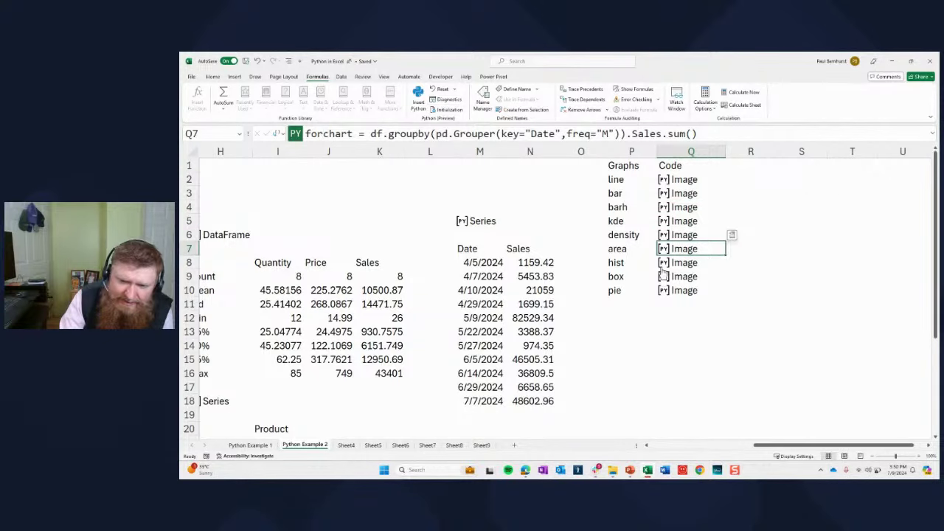
{"action": "left_click", "coordinate": [663, 268]}
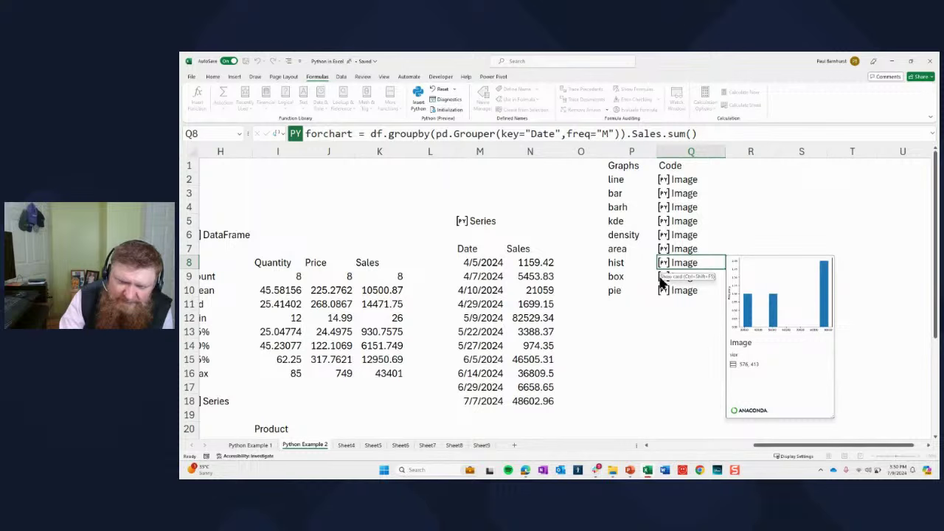
{"action": "left_click", "coordinate": [666, 280]}
{"action": "left_click", "coordinate": [667, 292]}
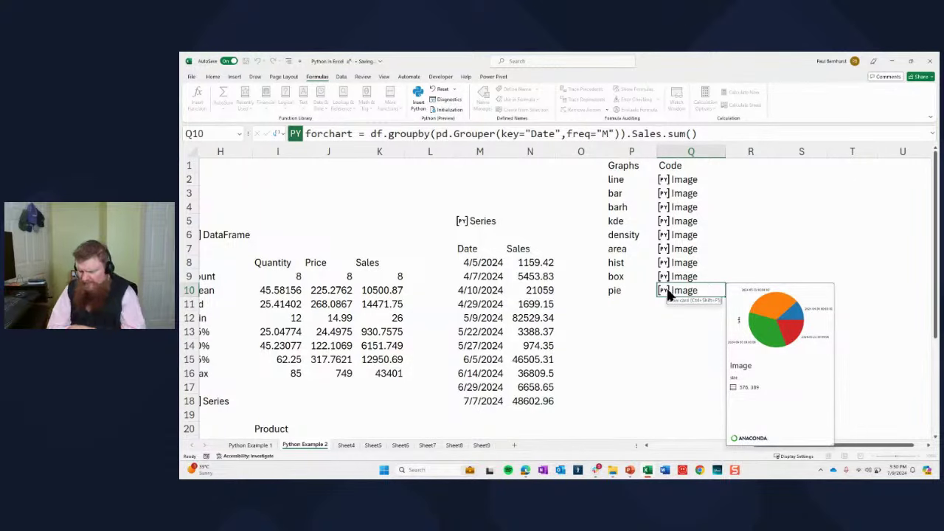
{"action": "left_click", "coordinate": [620, 341]}
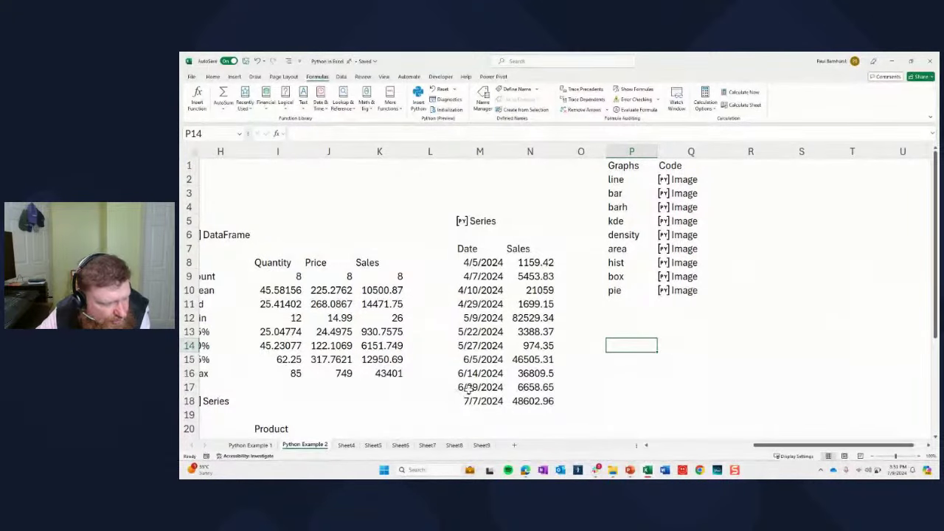
Step: Look over the Iris data set and the sample_df.describe() statistics in G4 on Sheet4
{"action": "left_click", "coordinate": [347, 445]}
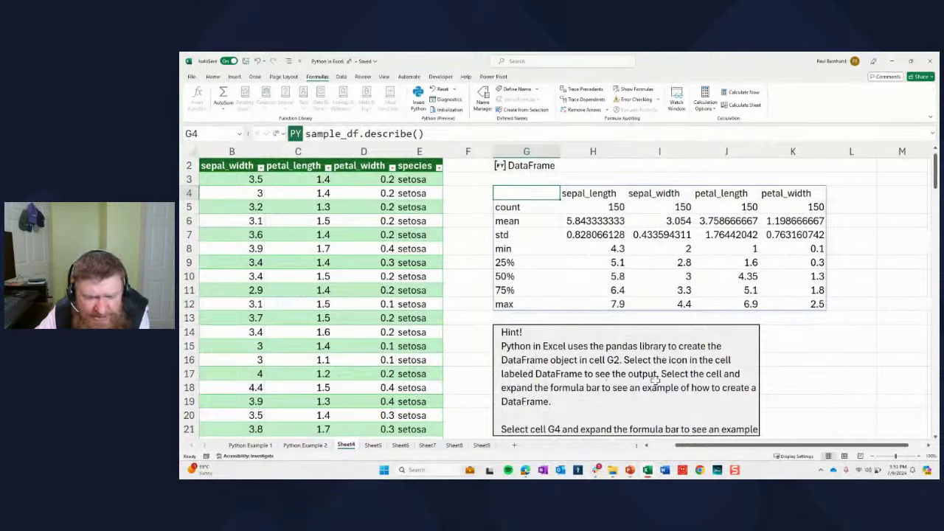
{"action": "left_click", "coordinate": [661, 443]}
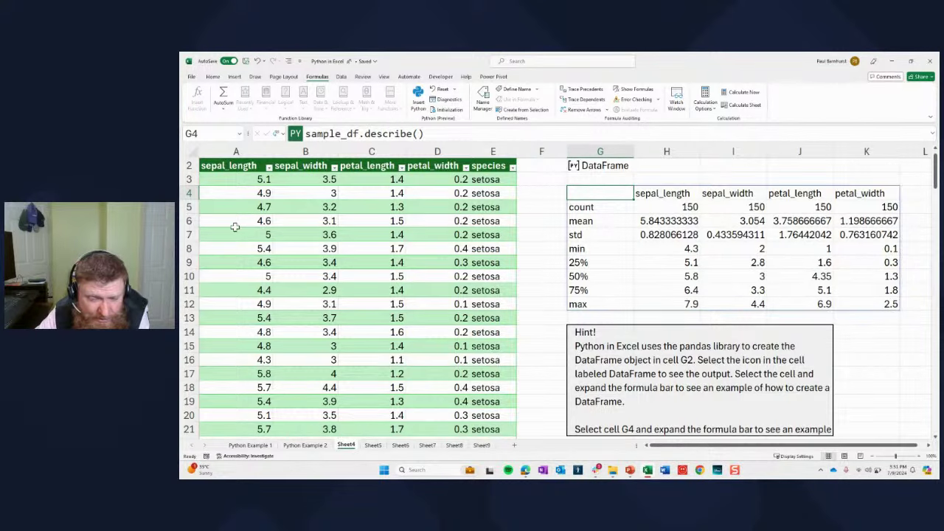
{"action": "scroll", "coordinate": [564, 369], "scroll_direction": "down", "scroll_amount": 2}
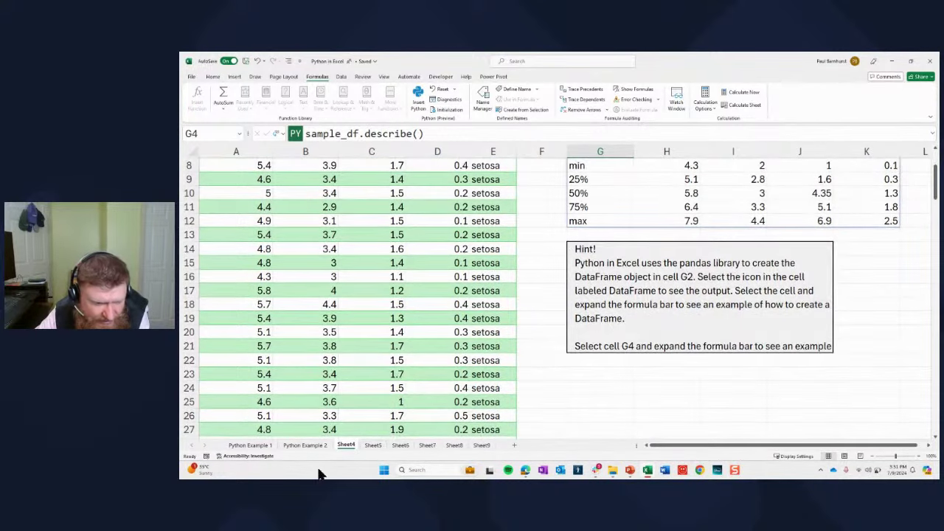
Step: Compare the sepal length and width scatter plots on Sheet5 and Sheet6
{"action": "left_click", "coordinate": [382, 443]}
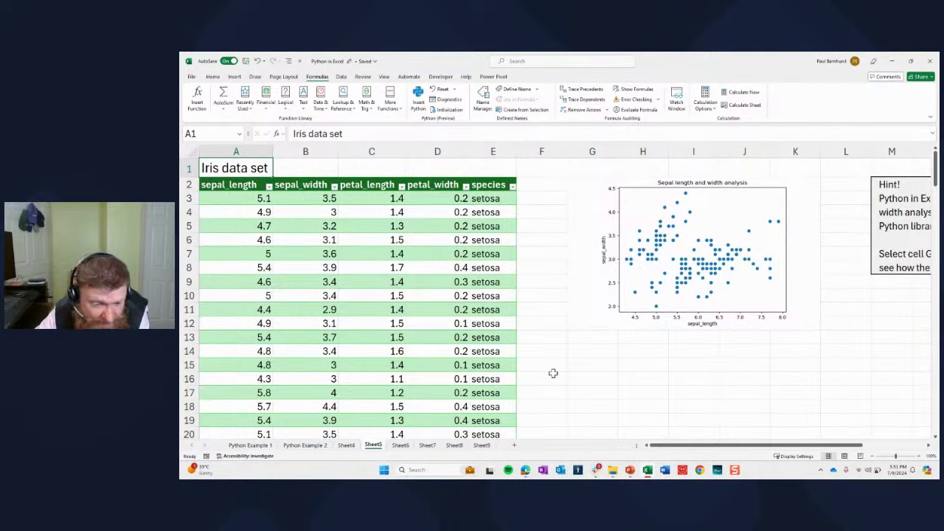
{"action": "left_click", "coordinate": [401, 447]}
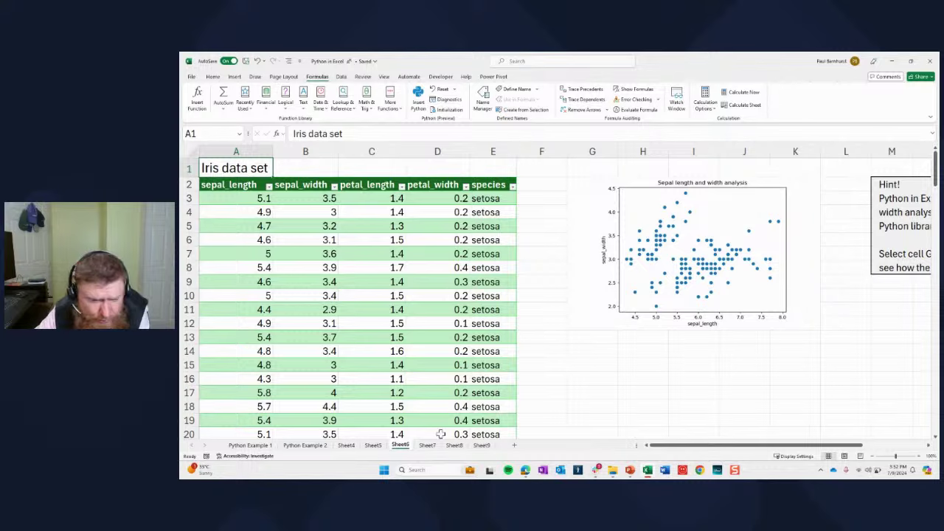
{"action": "left_click", "coordinate": [375, 445]}
{"action": "left_click", "coordinate": [401, 447]}
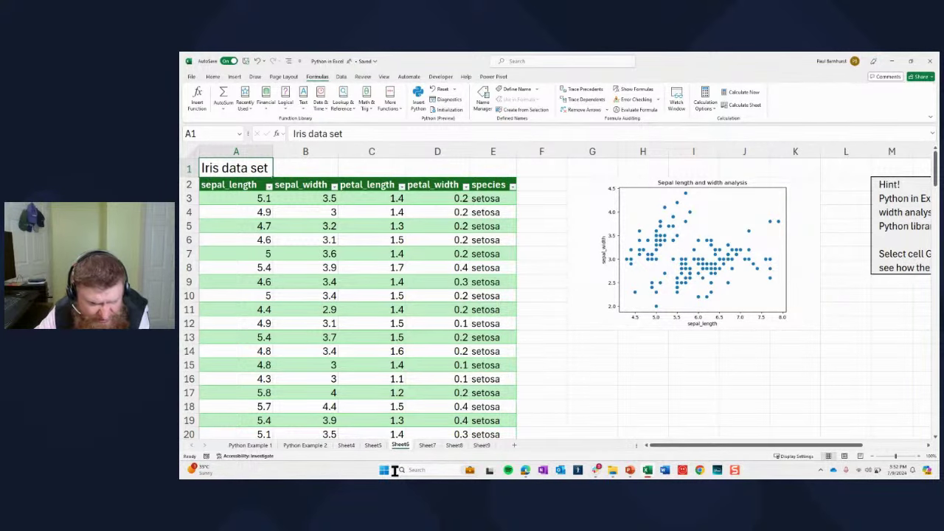
Step: Open Sheet7 and widen column G so the correlation matrix's row labels fit
{"action": "left_click", "coordinate": [428, 445]}
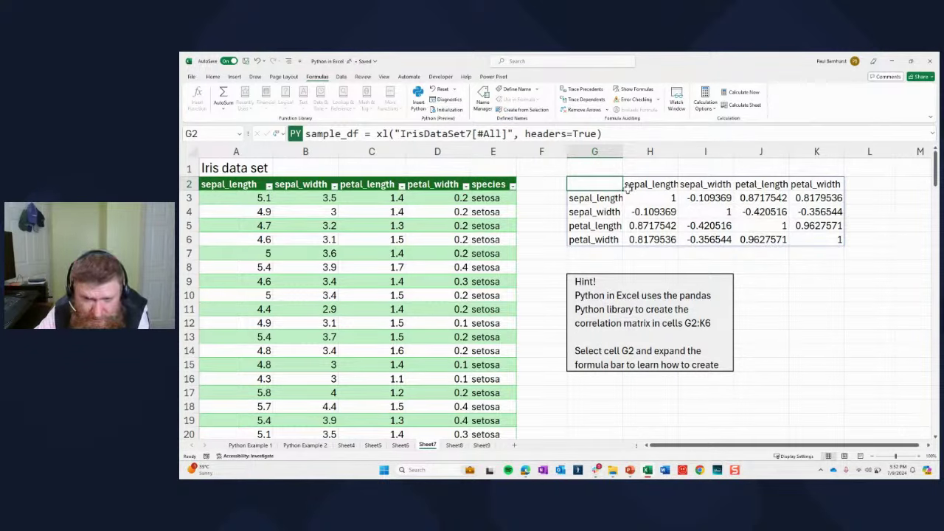
{"action": "left_click_drag", "start_coordinate": [624, 151], "coordinate": [633, 152]}
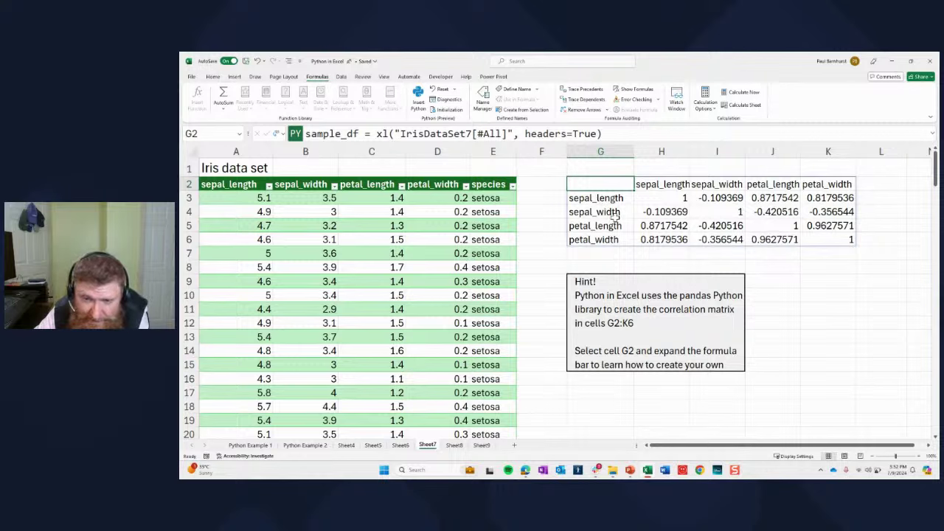
Step: Examine how petal_length correlates with sepal_length in the matrix, and check the Python formula in G2
{"action": "left_click", "coordinate": [590, 226]}
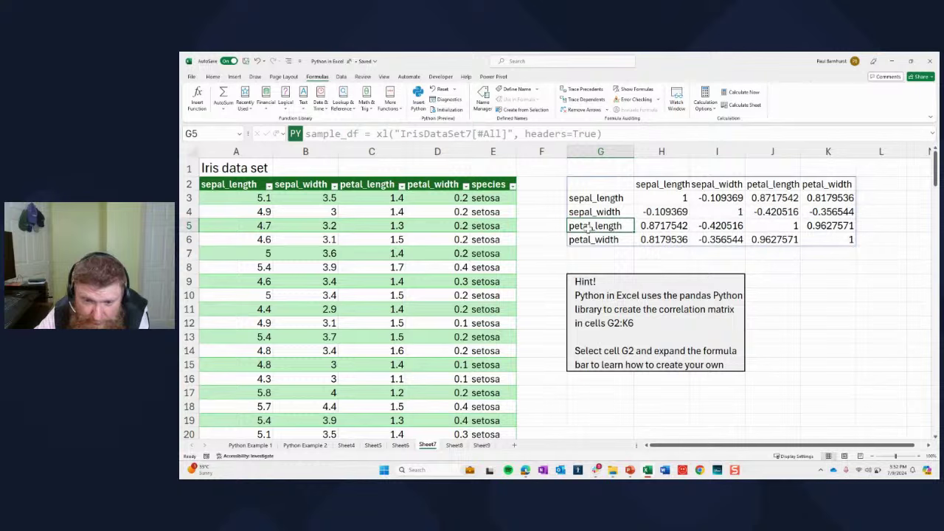
{"action": "left_click", "coordinate": [656, 185]}
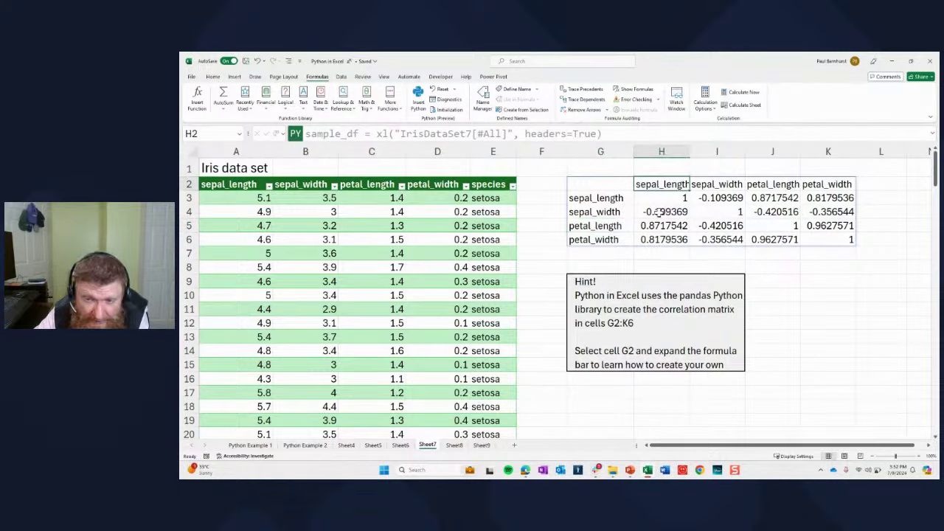
{"action": "left_click", "coordinate": [659, 225]}
{"action": "left_click_drag", "start_coordinate": [598, 185], "coordinate": [600, 199]}
{"action": "key", "text": "Up"}
{"action": "key", "text": "Down"}
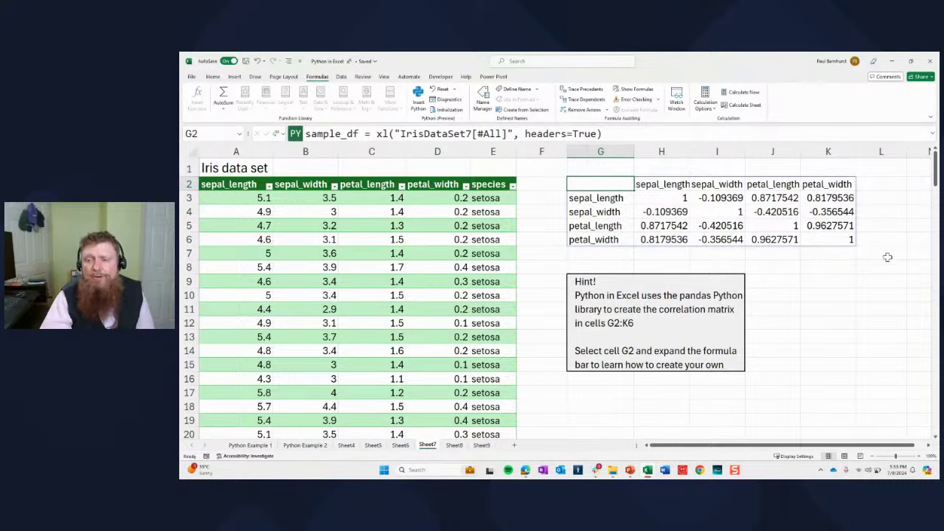
Step: Examine how petal_length correlates with petal_width in the correlation matrix
{"action": "left_click", "coordinate": [823, 229]}
{"action": "left_click", "coordinate": [821, 186]}
{"action": "left_click", "coordinate": [593, 225]}
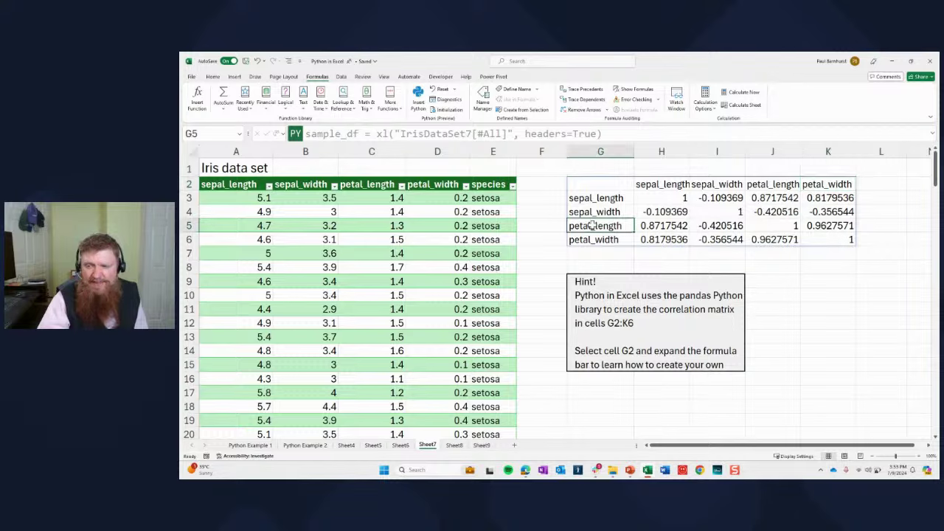